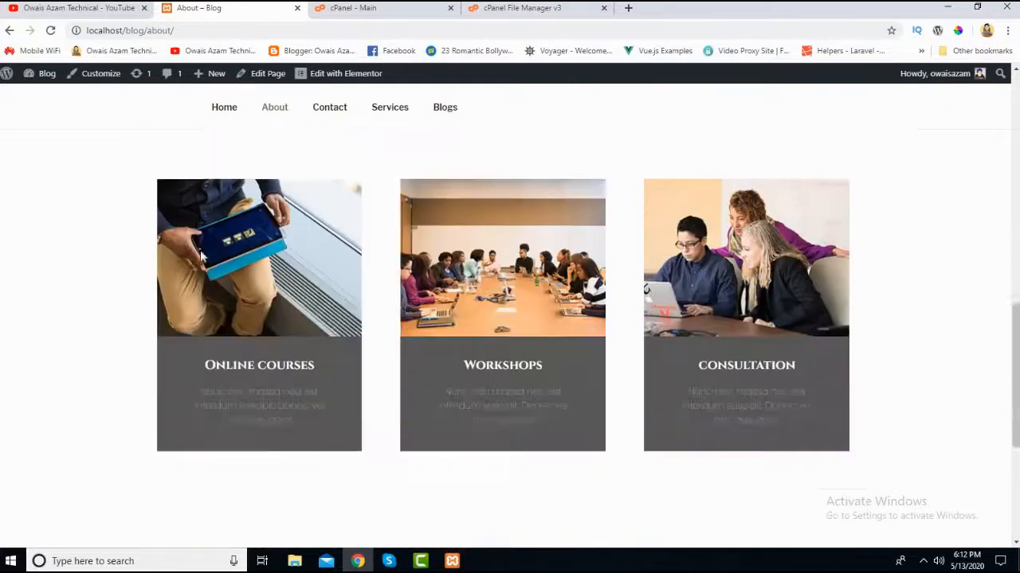
- Look over the rest of the local blog's About page and view the Contact page's address details and map
scroll(307, 343, up, 12)
scroll(308, 343, down, 2)
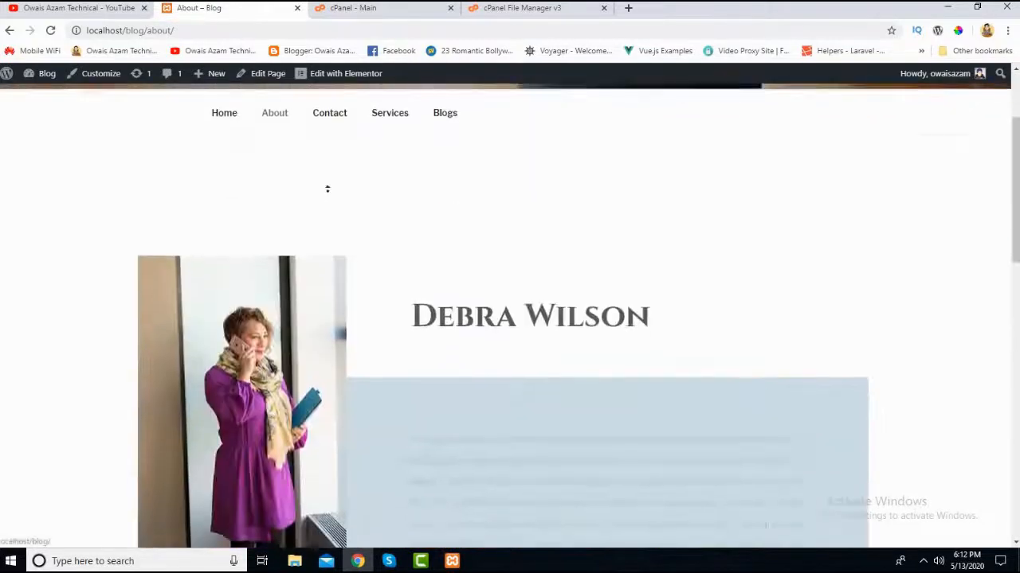
scroll(327, 189, up, 2)
click(329, 260)
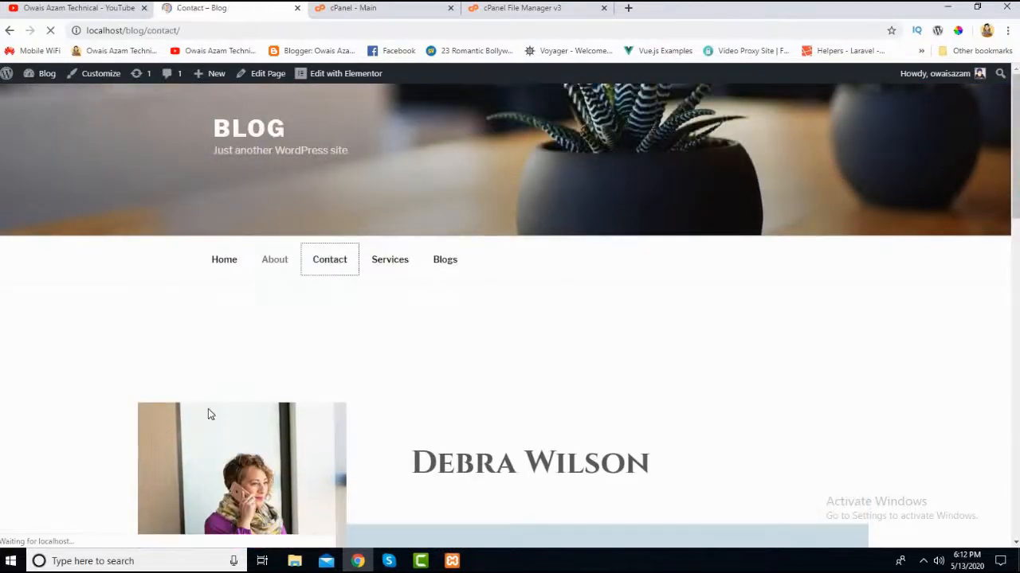
scroll(274, 293, down, 2)
scroll(190, 352, down, 3)
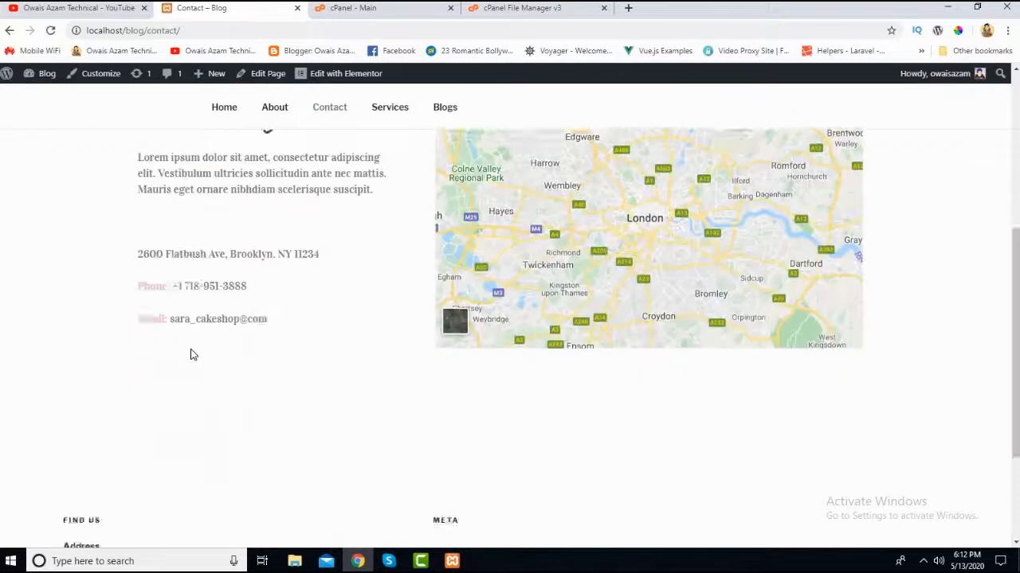
- Open the local blog's Services page and look over its service cards
scroll(192, 348, up, 6)
click(405, 269)
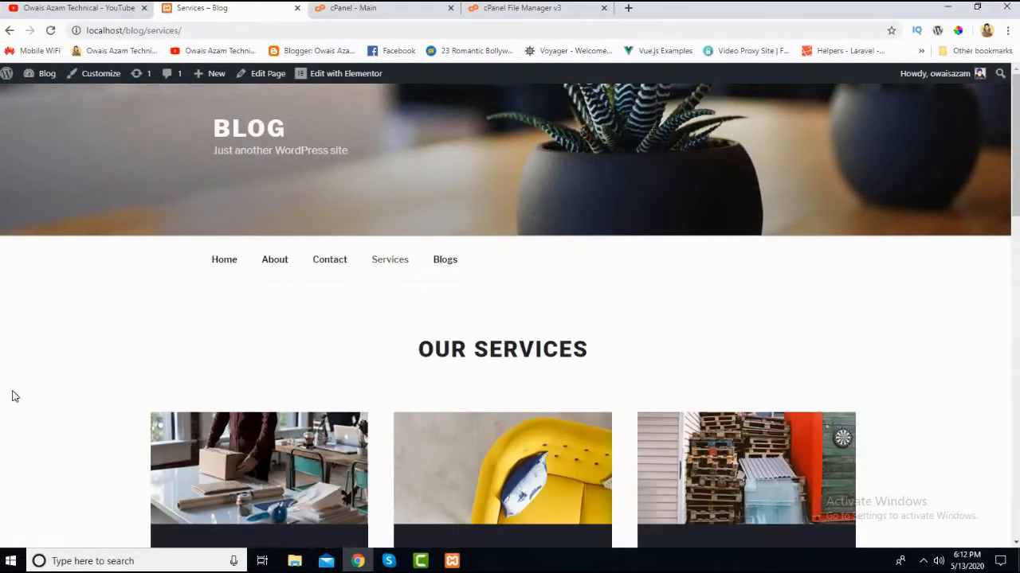
scroll(98, 328, down, 10)
scroll(98, 330, up, 10)
- Open the Blogs page and look through its category cards
click(443, 263)
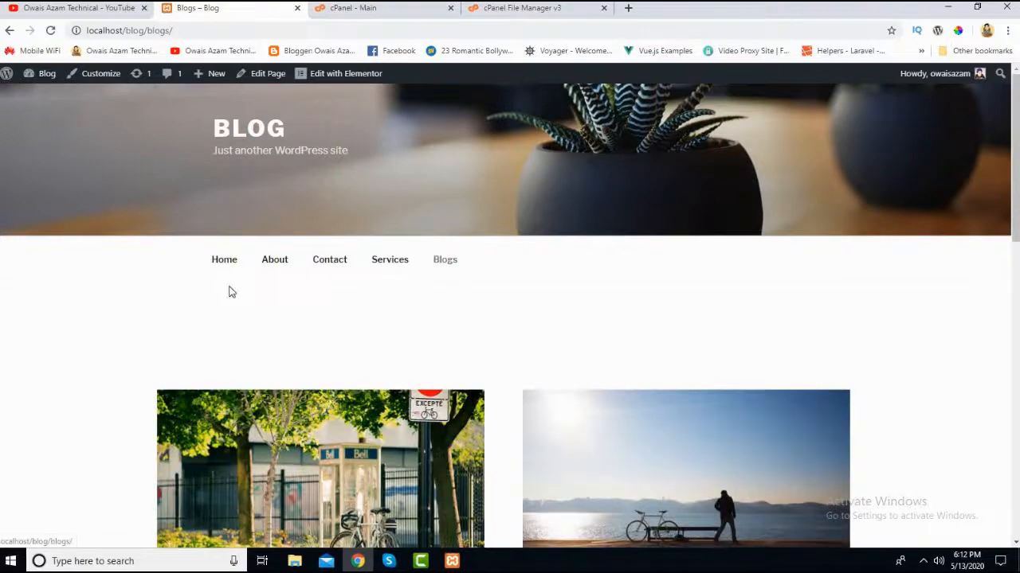
scroll(227, 291, down, 5)
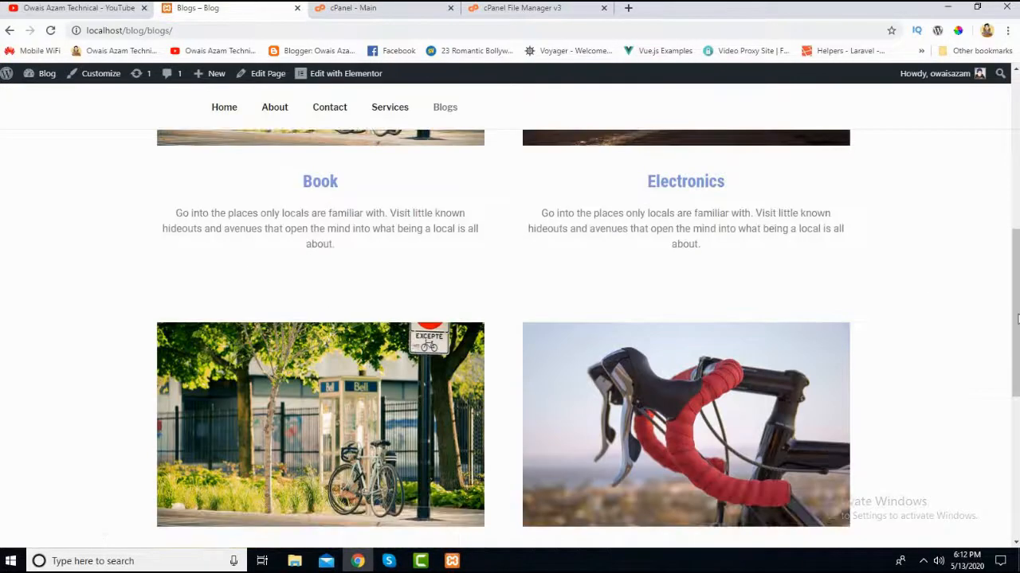
scroll(353, 195, down, 5)
scroll(353, 195, up, 3)
scroll(781, 366, up, 4)
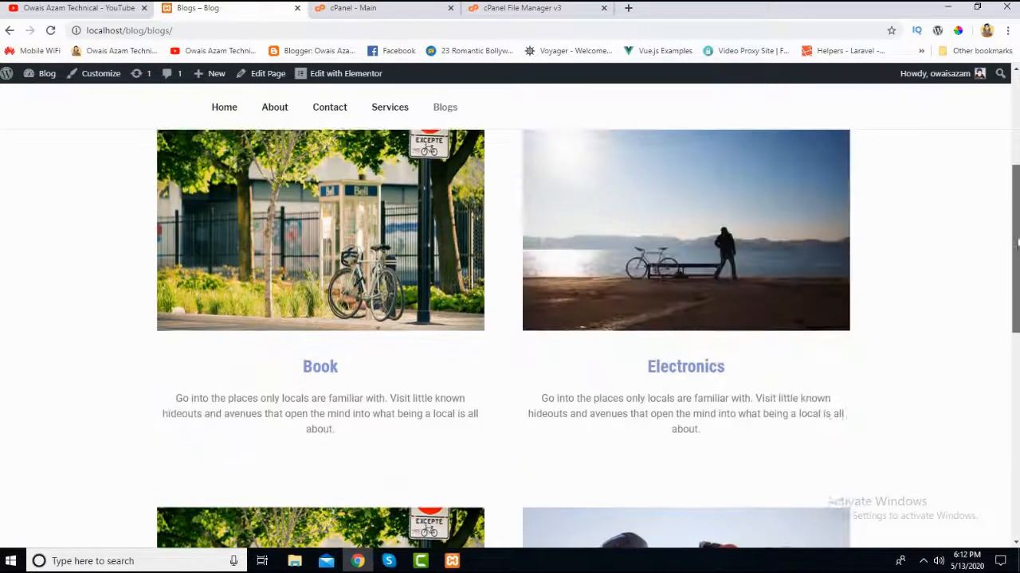
- Open the Book category from the Blogs page and look through its list of posts
scroll(519, 409, down, 2)
click(319, 325)
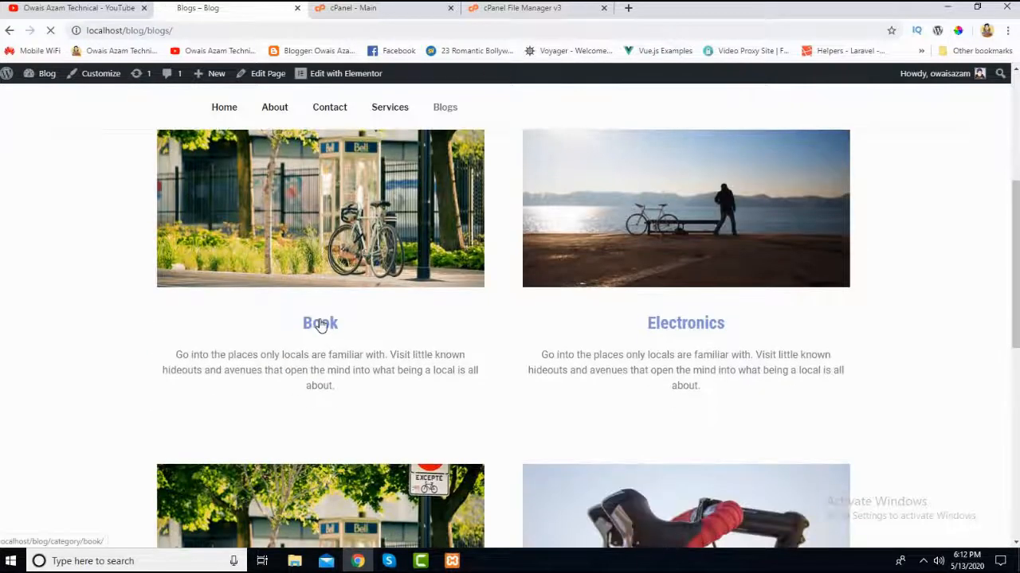
scroll(112, 303, down, 4)
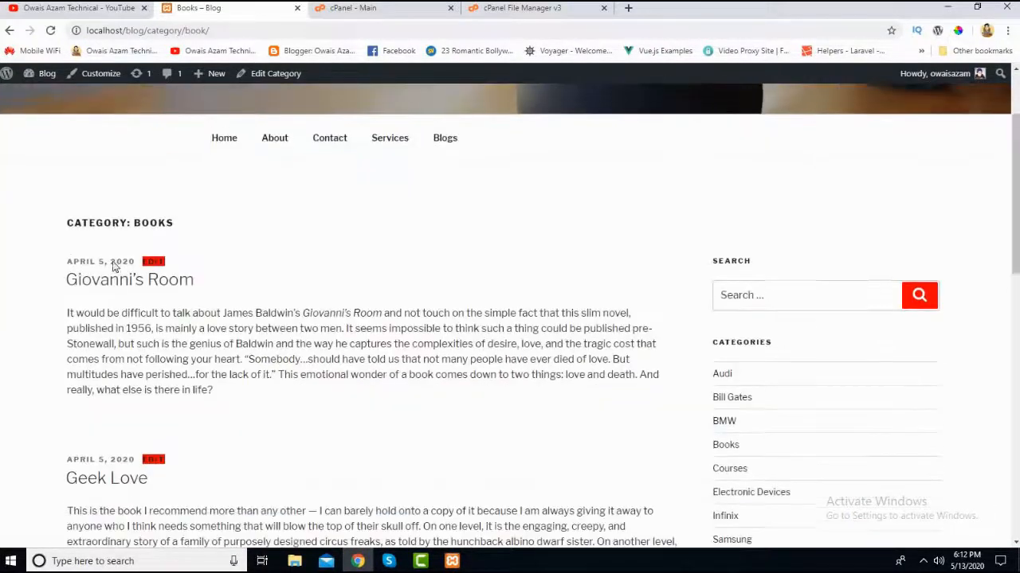
scroll(112, 345, down, 7)
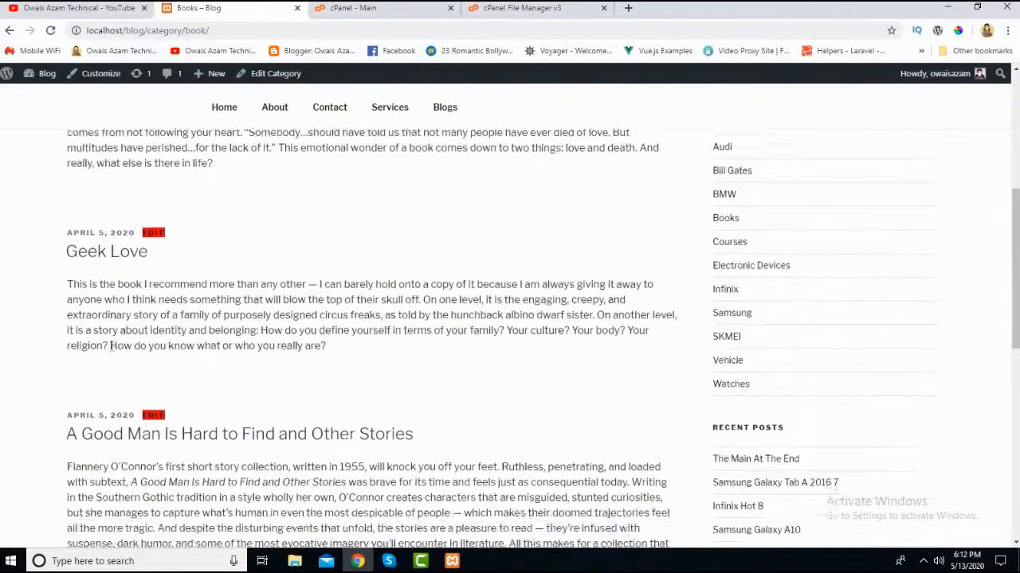
scroll(102, 395, up, 6)
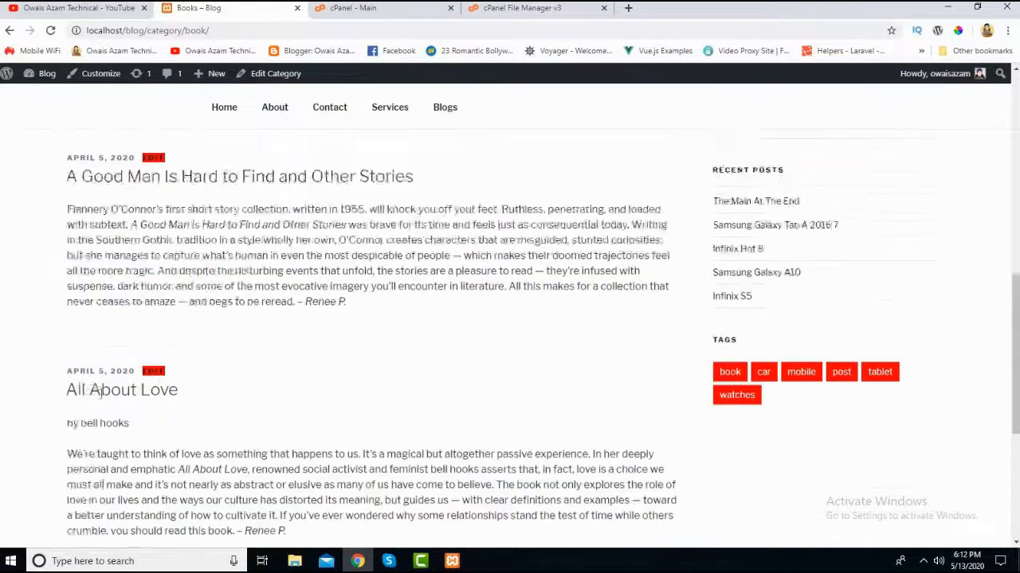
scroll(101, 392, down, 7)
scroll(101, 394, up, 10)
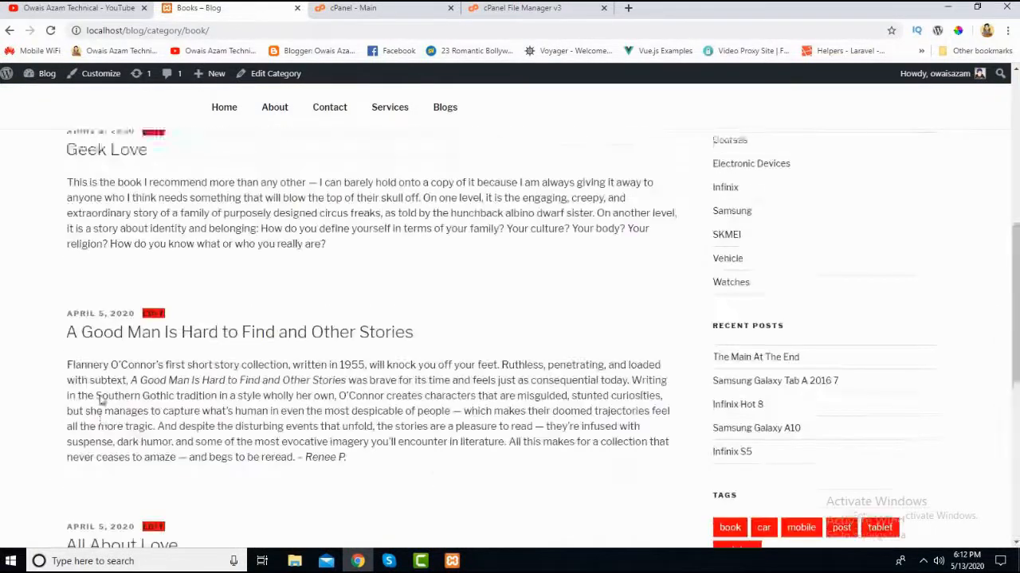
scroll(110, 221, down, 2)
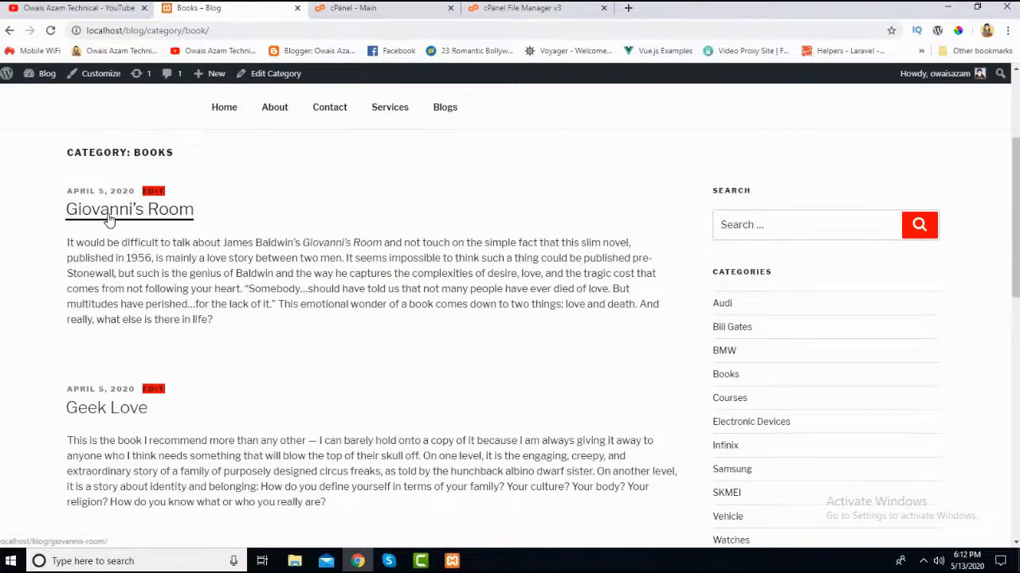
- Open the post "Giovanni's Room" and examine its text, comment form, sidebar and previous/next post links
click(109, 221)
scroll(88, 341, down, 2)
scroll(88, 341, down, 2)
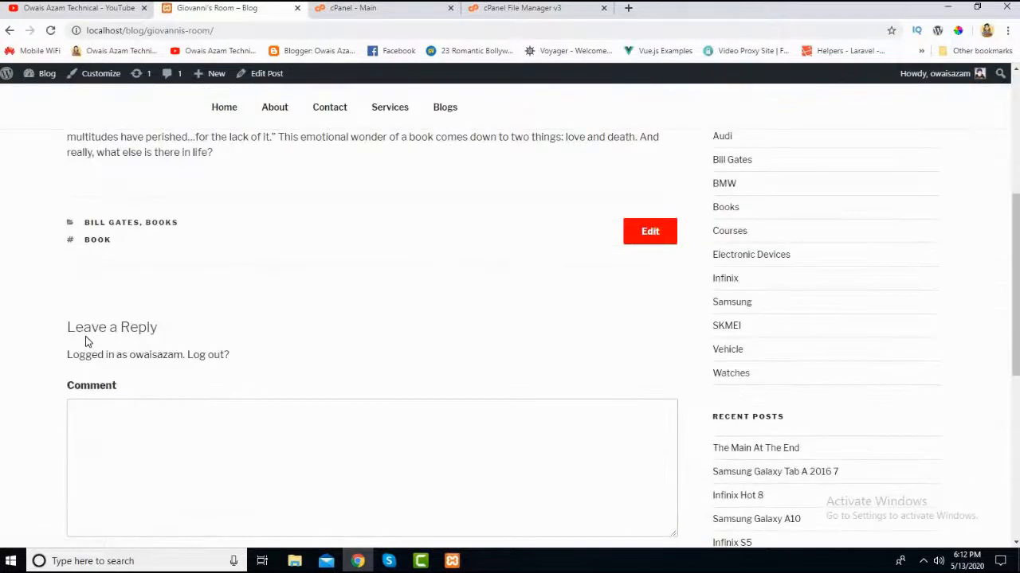
scroll(111, 391, up, 4)
scroll(505, 352, down, 3)
scroll(717, 279, down, 2)
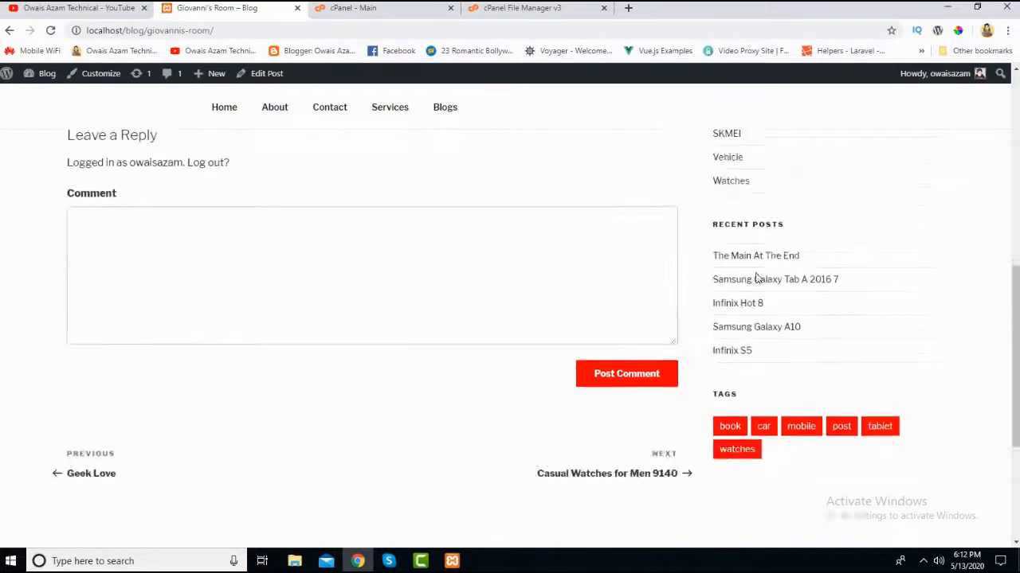
scroll(751, 191, up, 3)
scroll(747, 390, down, 3)
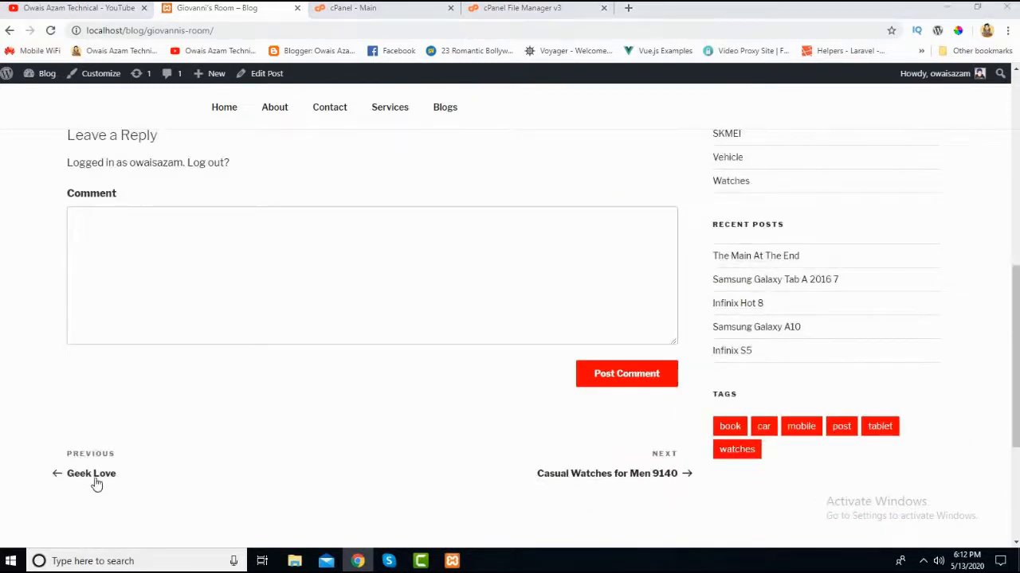
- Return to the blog's Home page and look over its sections
scroll(171, 458, up, 8)
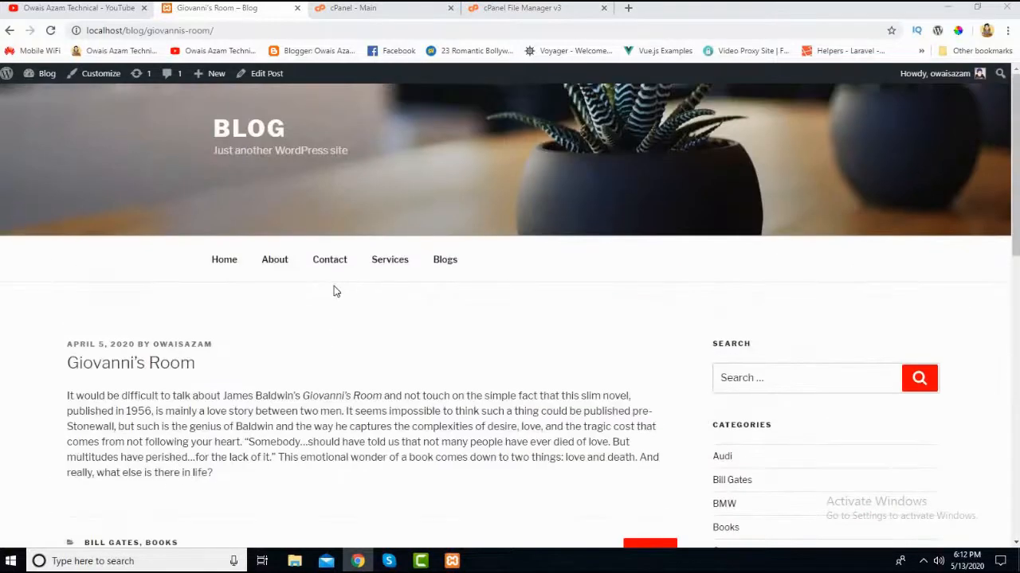
click(227, 267)
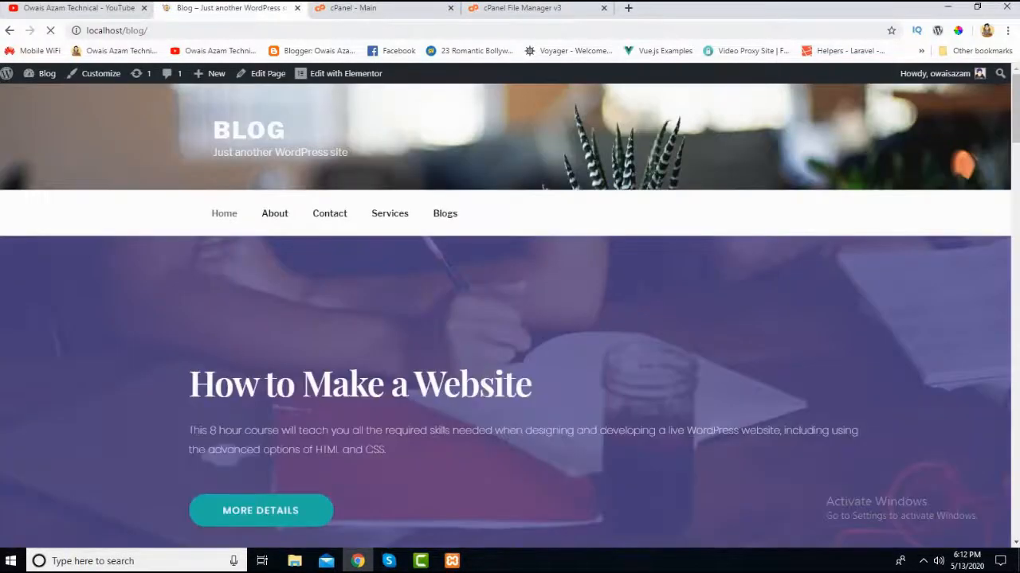
scroll(1004, 236, down, 1)
scroll(1004, 236, down, 4)
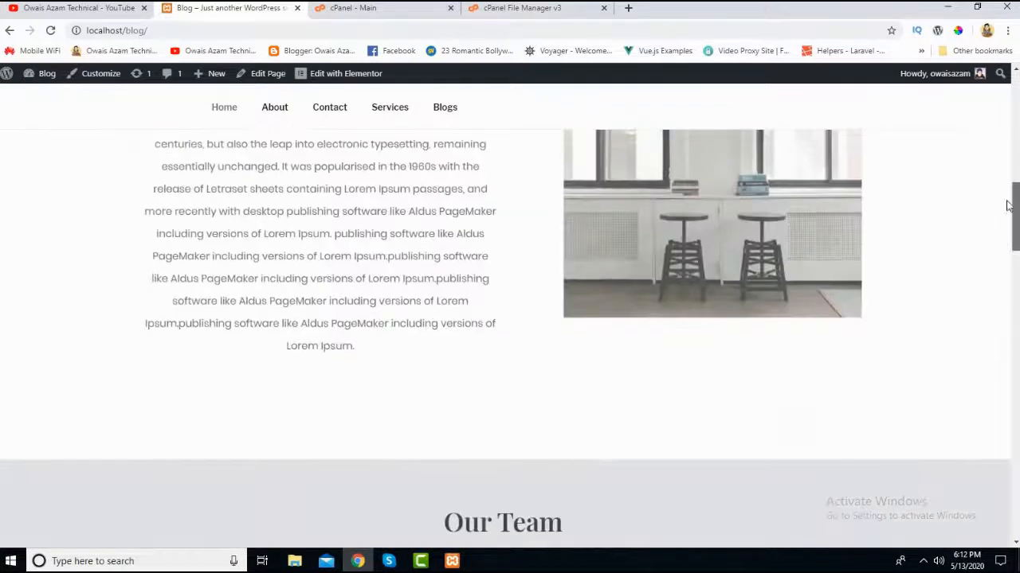
scroll(458, 307, up, 5)
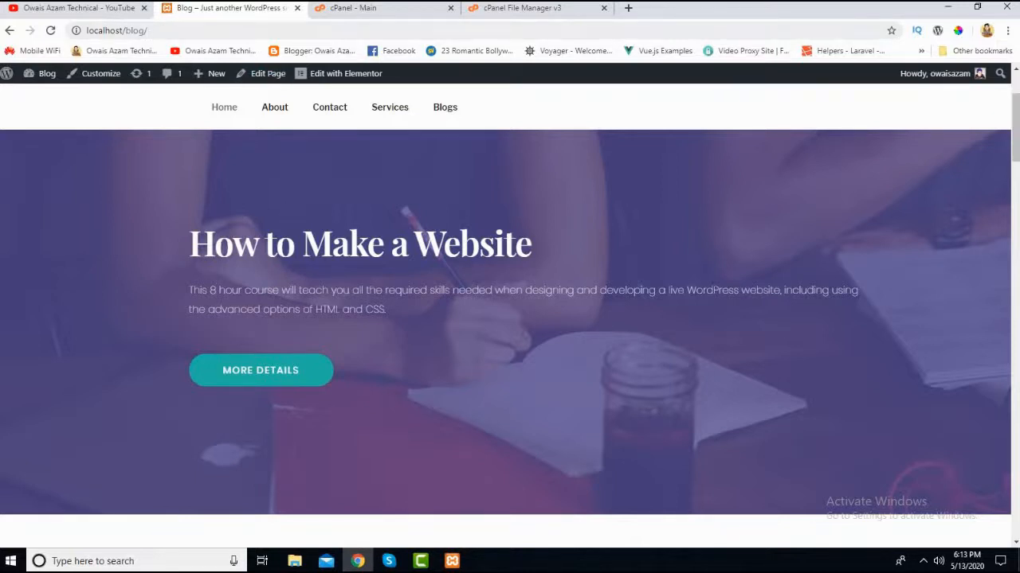
- Switch to the YouTube channel and look over its created playlists, including "Wordpress Basic To Advance Complete"
click(79, 10)
click(342, 323)
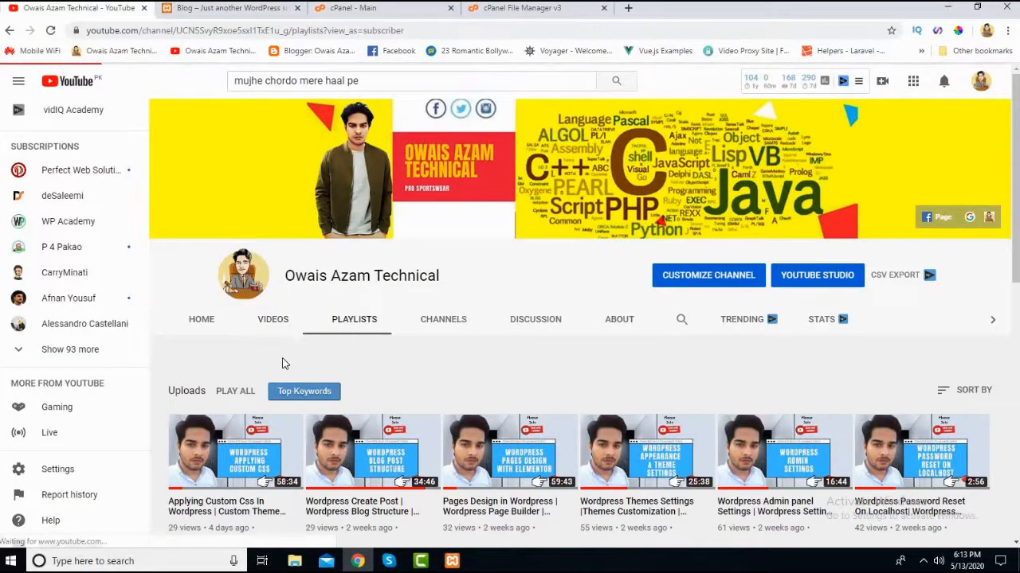
scroll(284, 361, down, 2)
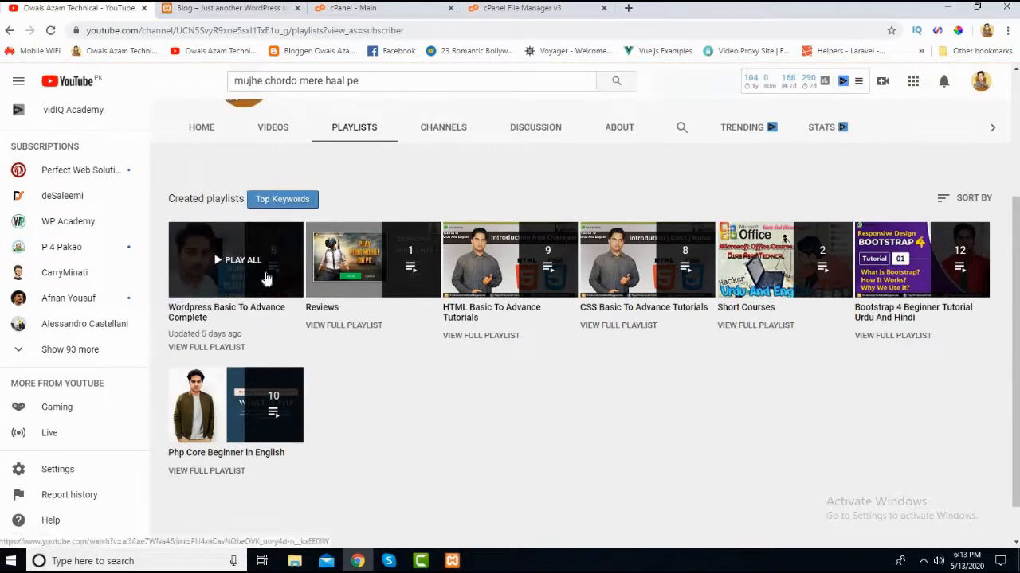
click(280, 10)
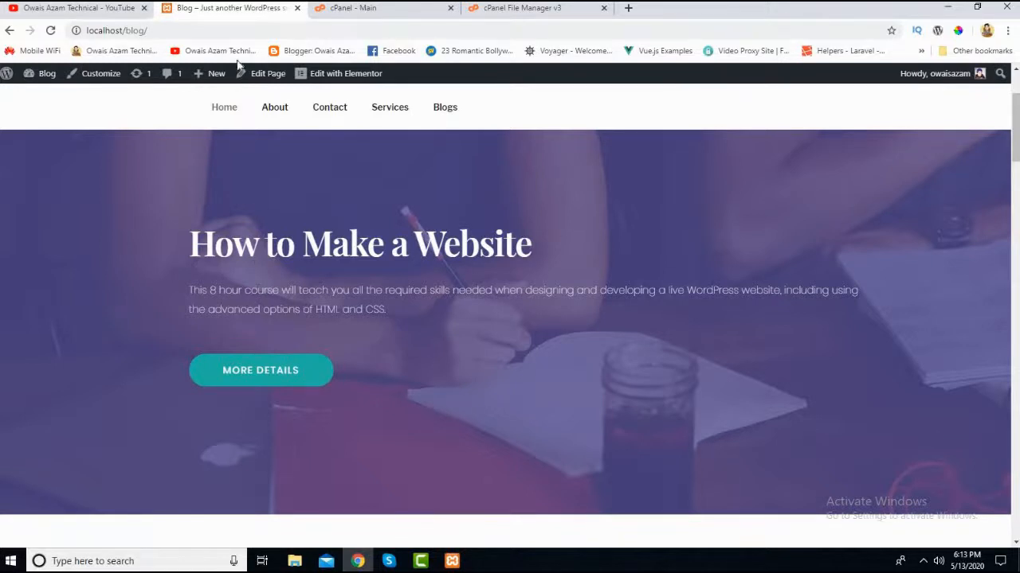
click(94, 11)
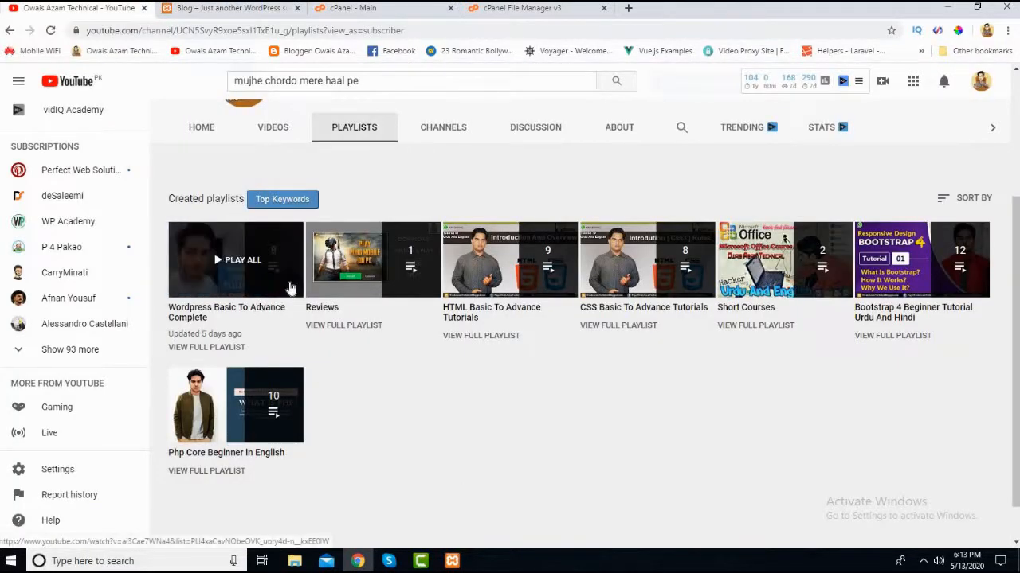
scroll(364, 204, up, 2)
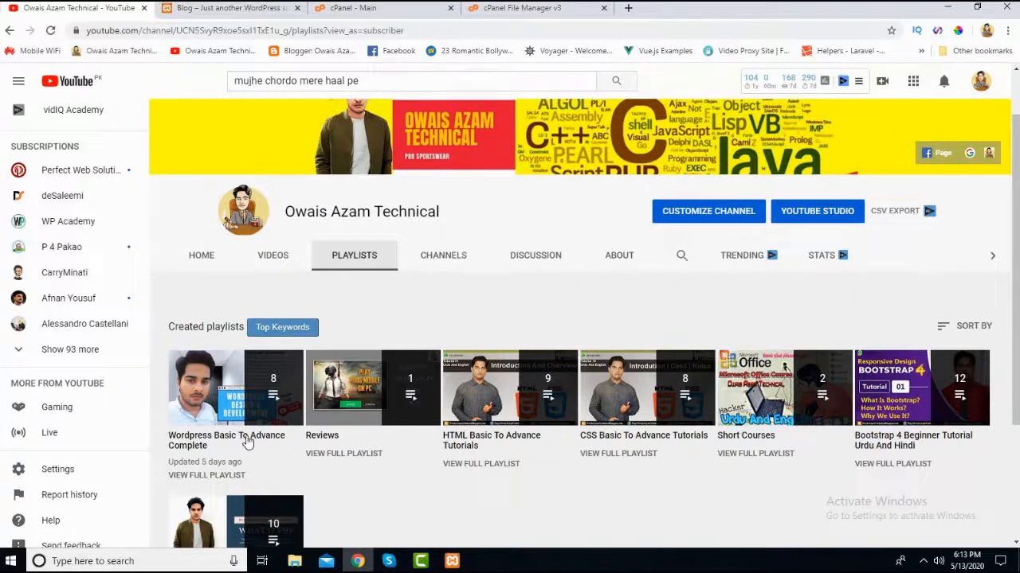
scroll(247, 414, down, 2)
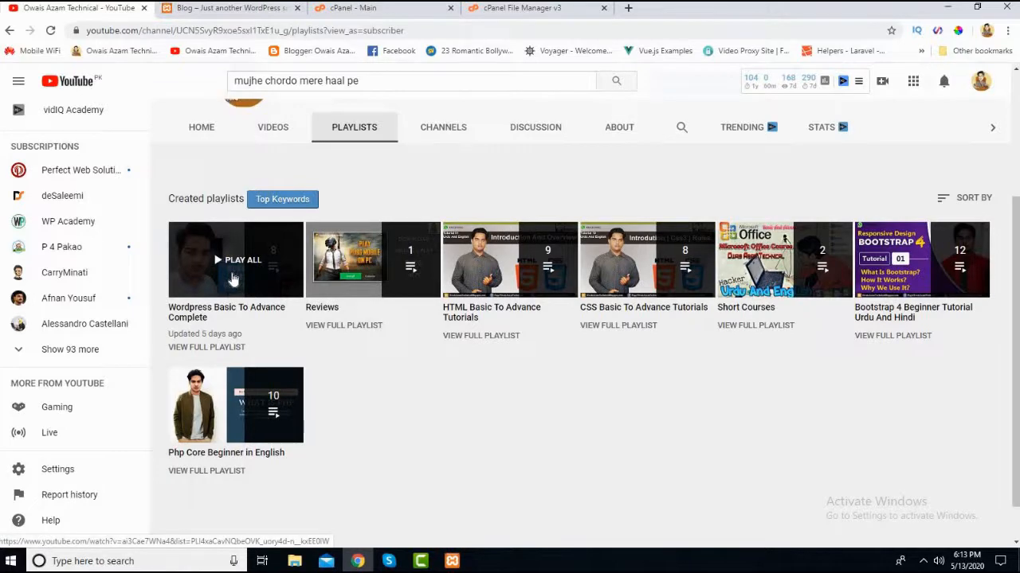
- Switch back to the local blog and examine the Home page's banner, About Blog and Our Team sections
click(188, 9)
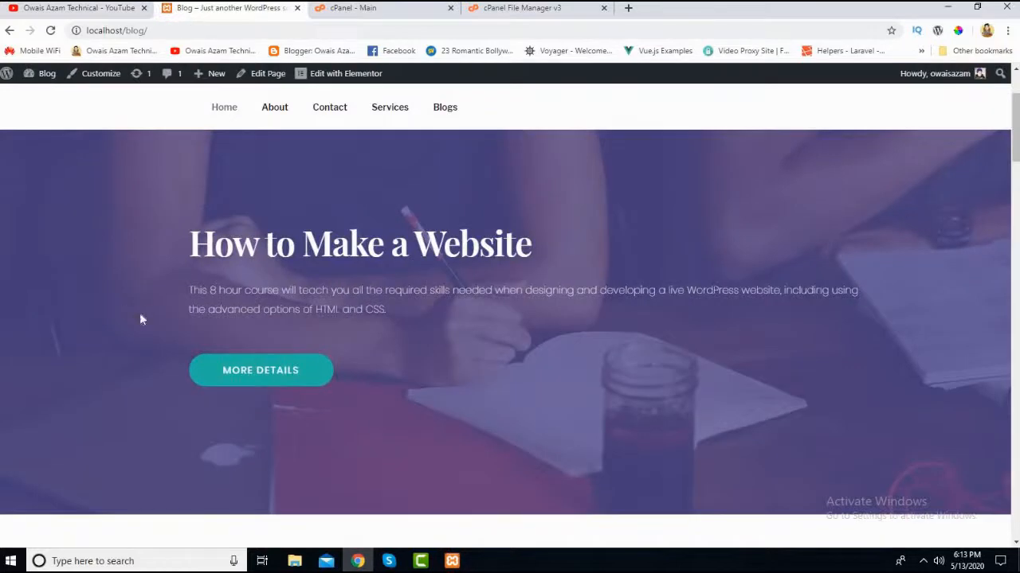
scroll(255, 325, down, 5)
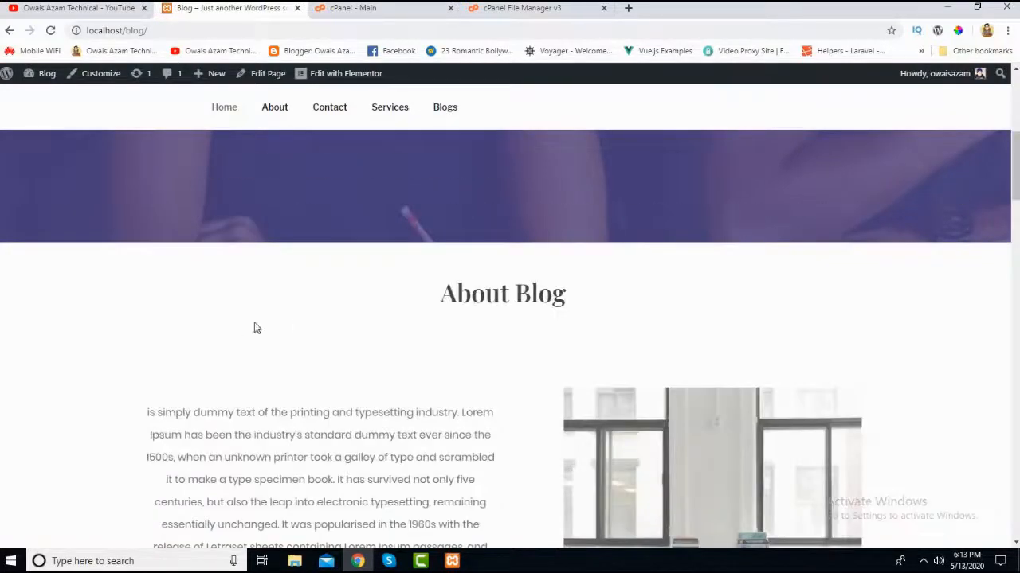
scroll(234, 332, up, 6)
scroll(232, 326, down, 8)
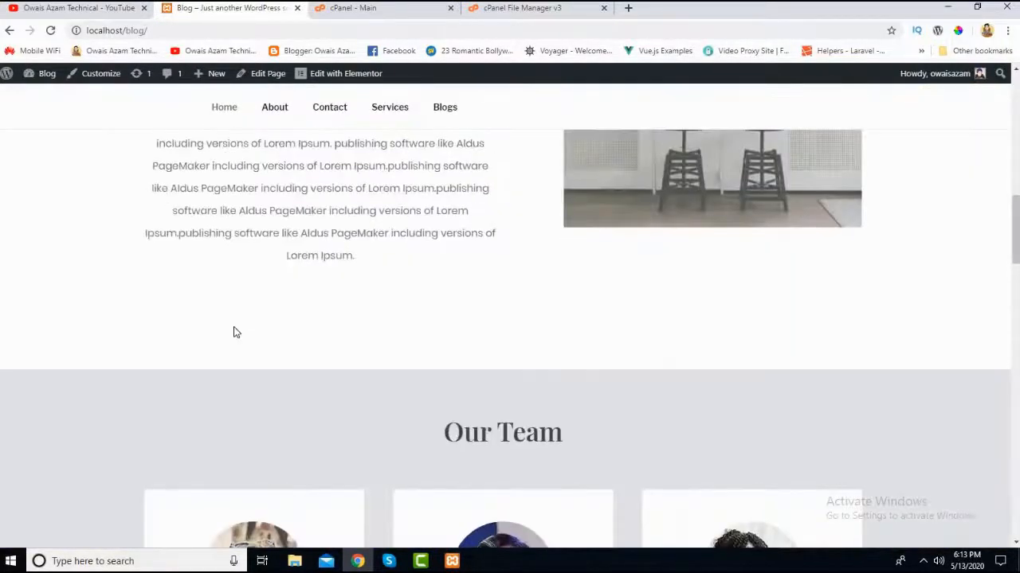
scroll(234, 332, up, 5)
scroll(234, 332, down, 3)
scroll(234, 332, up, 8)
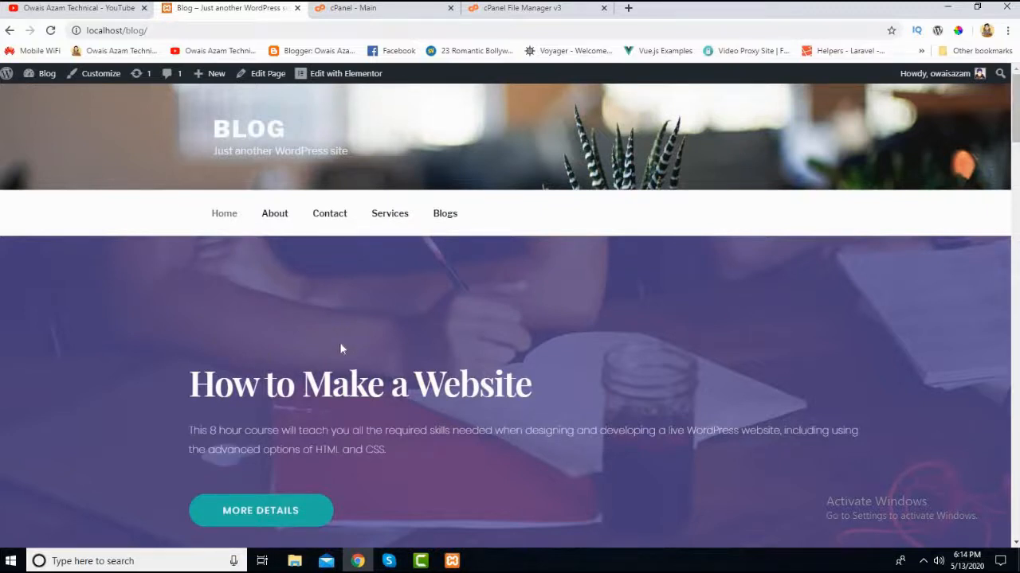
scroll(1015, 119, down, 2)
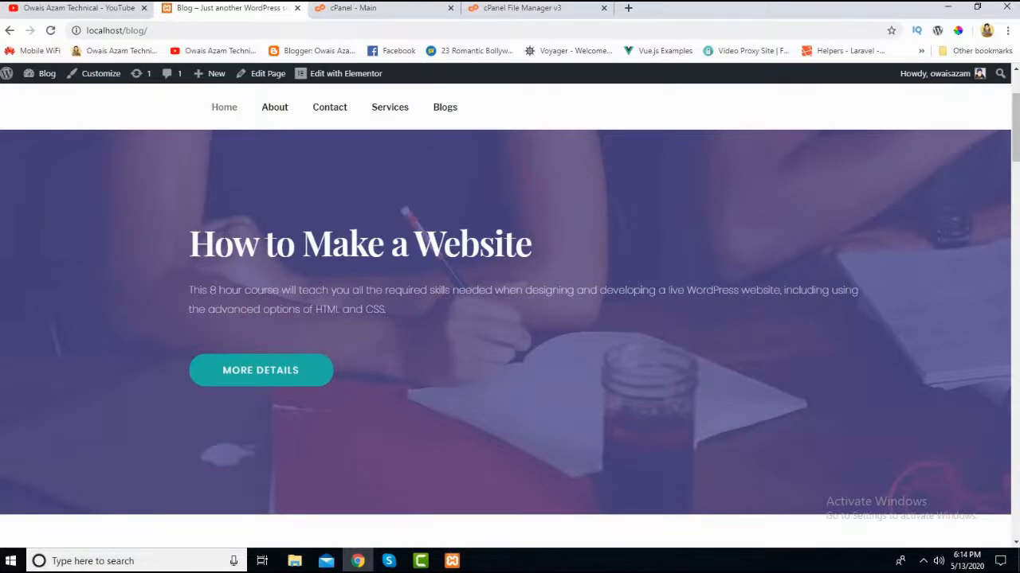
scroll(272, 215, down, 2)
scroll(132, 135, up, 3)
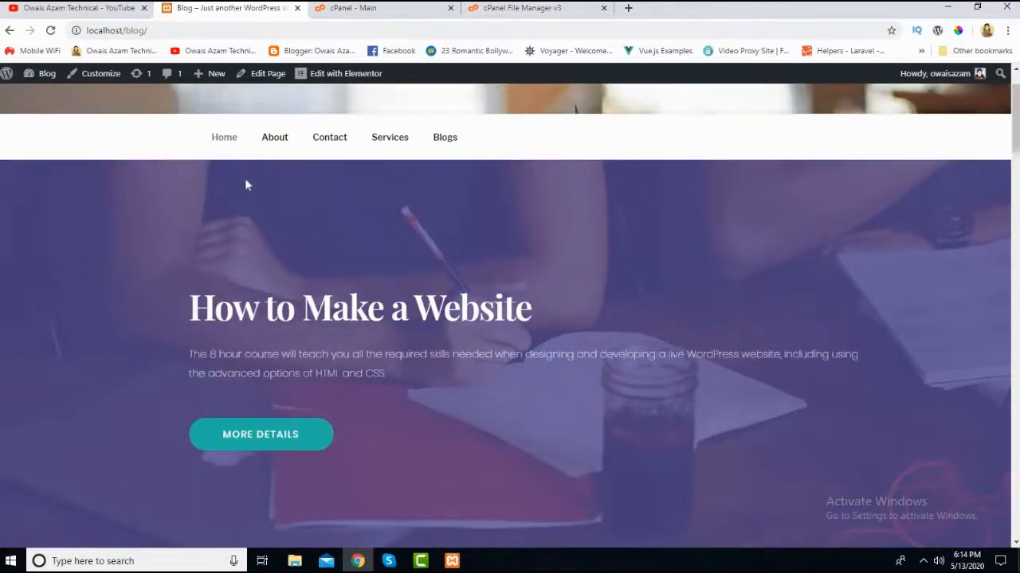
scroll(198, 290, down, 10)
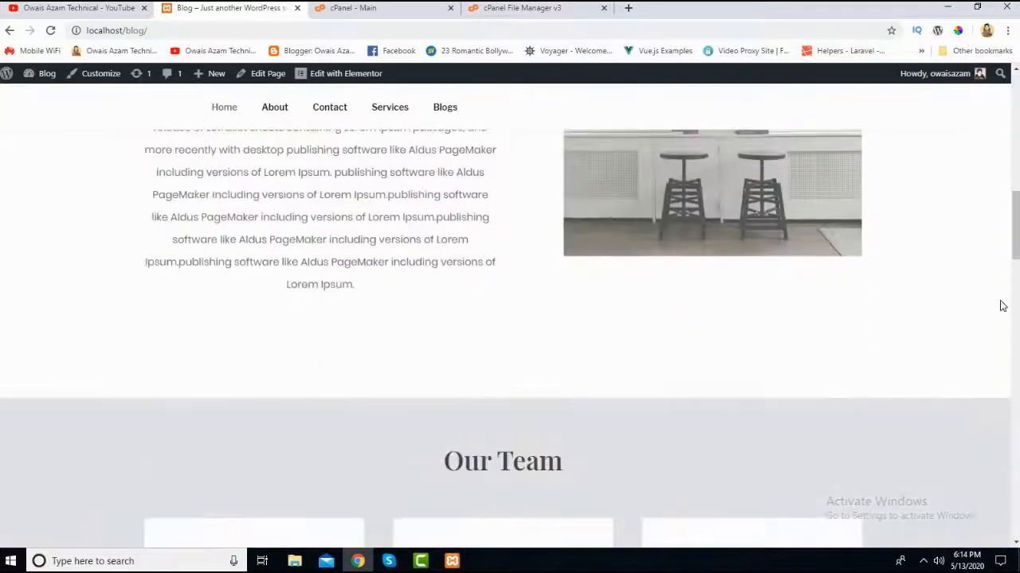
mouse_move(1013, 239)
mouse_down()
mouse_move(1000, 522)
mouse_move(1002, 225)
mouse_up()
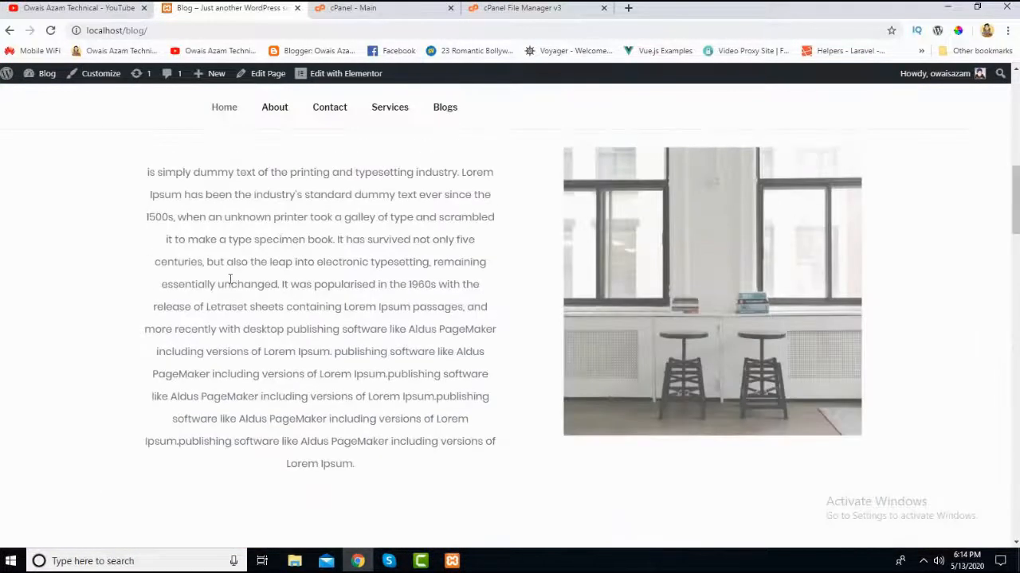
scroll(230, 280, up, 5)
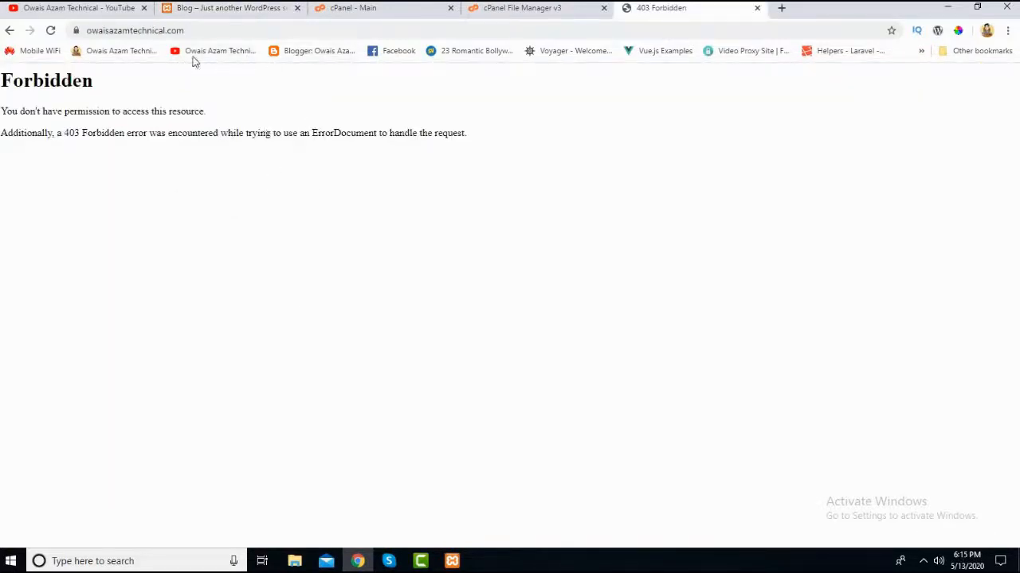
- Examine the live domain's full web address, including its https prefix, www part, name and .com extension
click(107, 34)
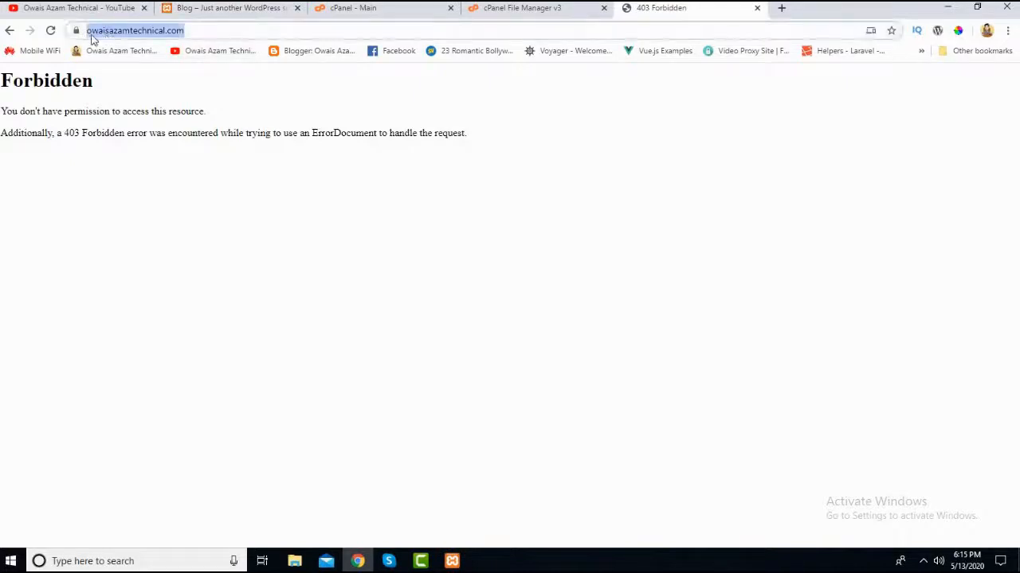
click(204, 32)
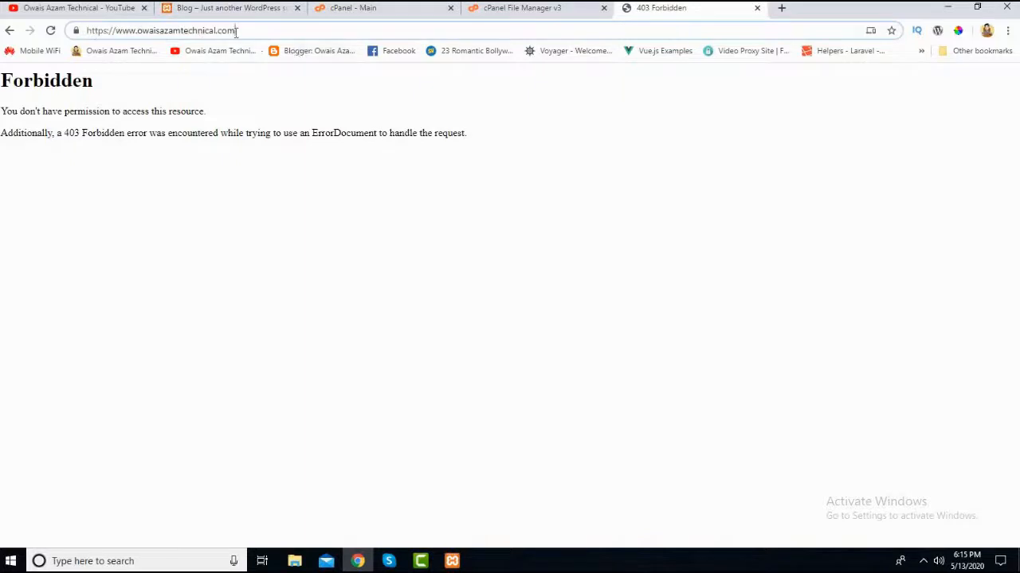
triple_click(138, 33)
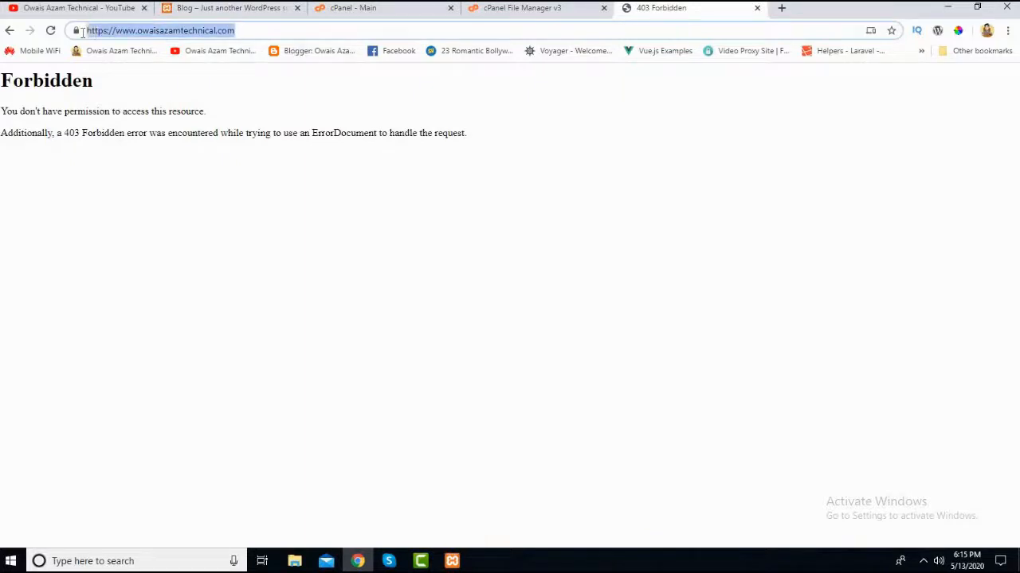
click(241, 30)
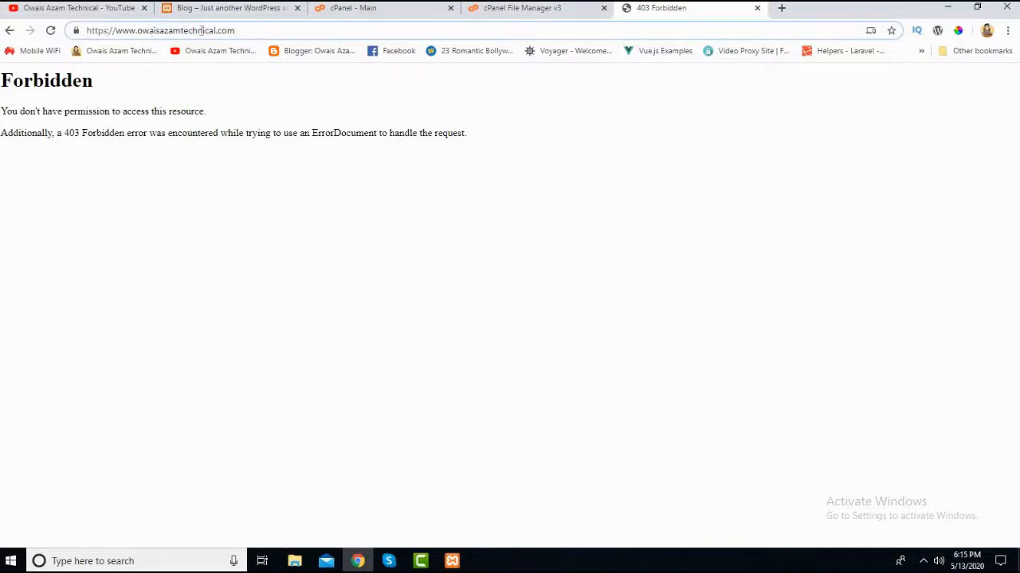
drag(238, 31, 113, 31)
drag(245, 31, 112, 31)
drag(245, 31, 139, 30)
drag(156, 31, 204, 31)
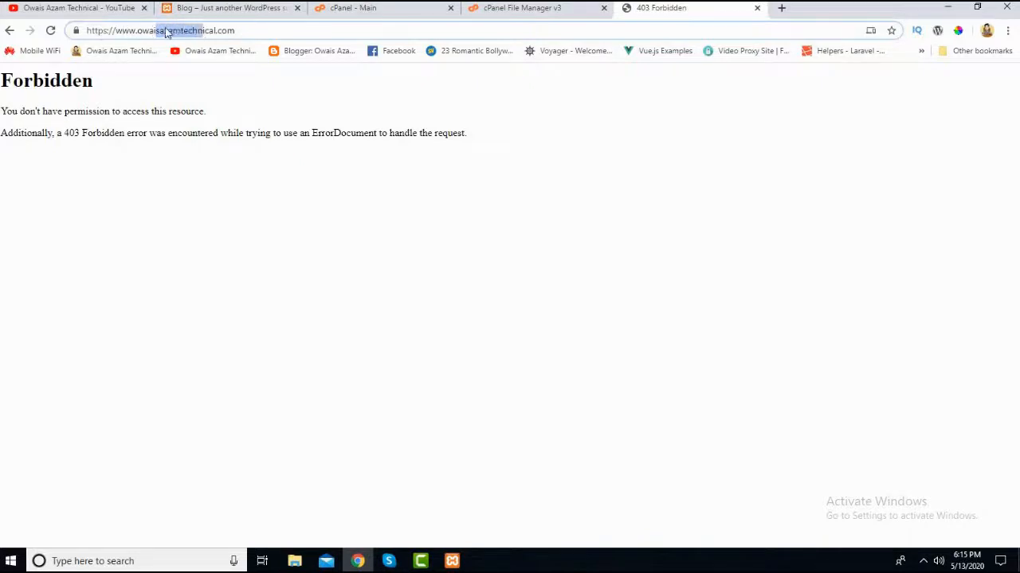
click(225, 32)
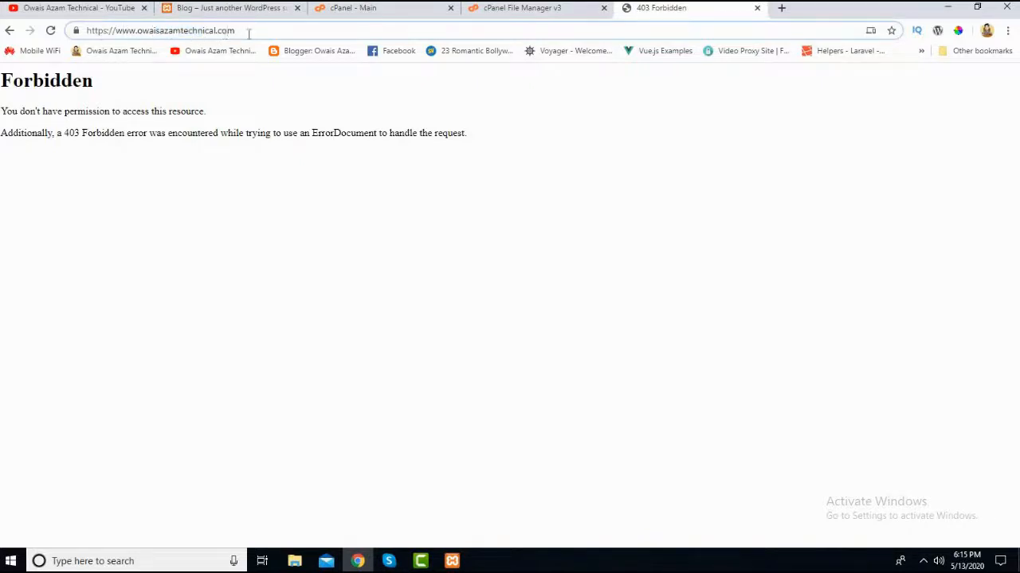
drag(249, 34, 223, 34)
click(247, 32)
drag(223, 32, 89, 32)
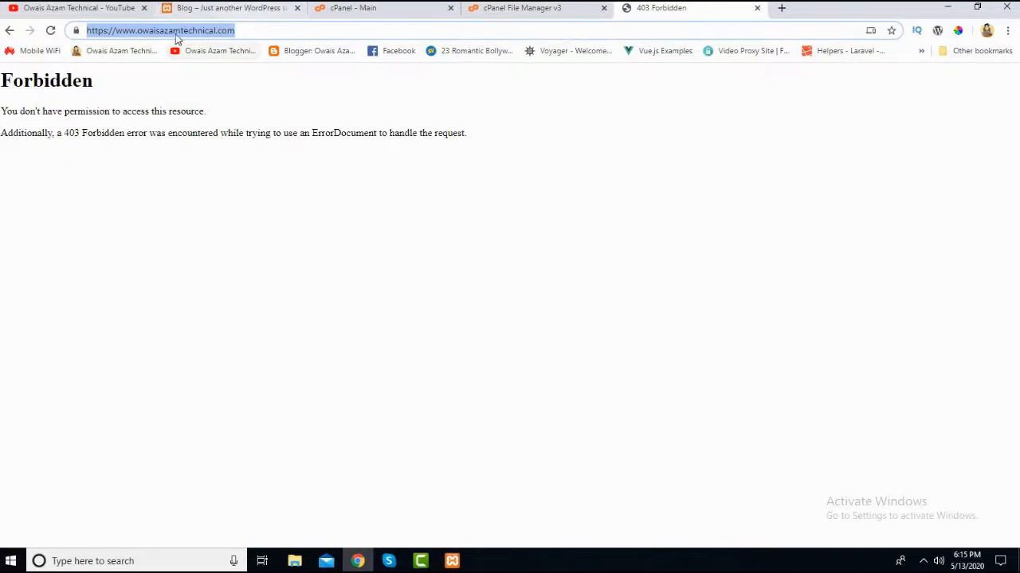
drag(254, 30, 125, 32)
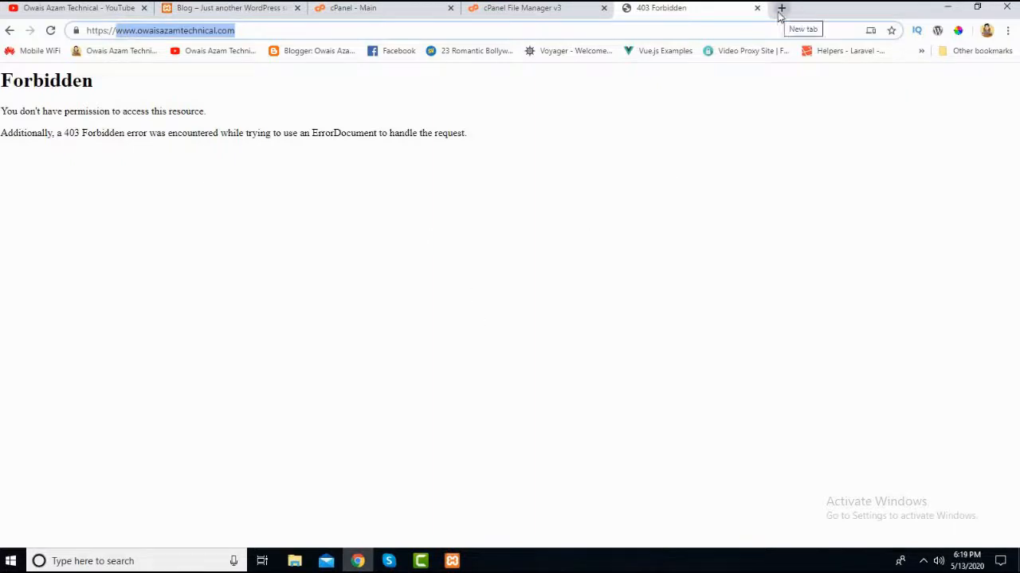
- Search Google for "hostbreak" in a new browser tab and open the organic result for the hostbreak.com website
click(780, 9)
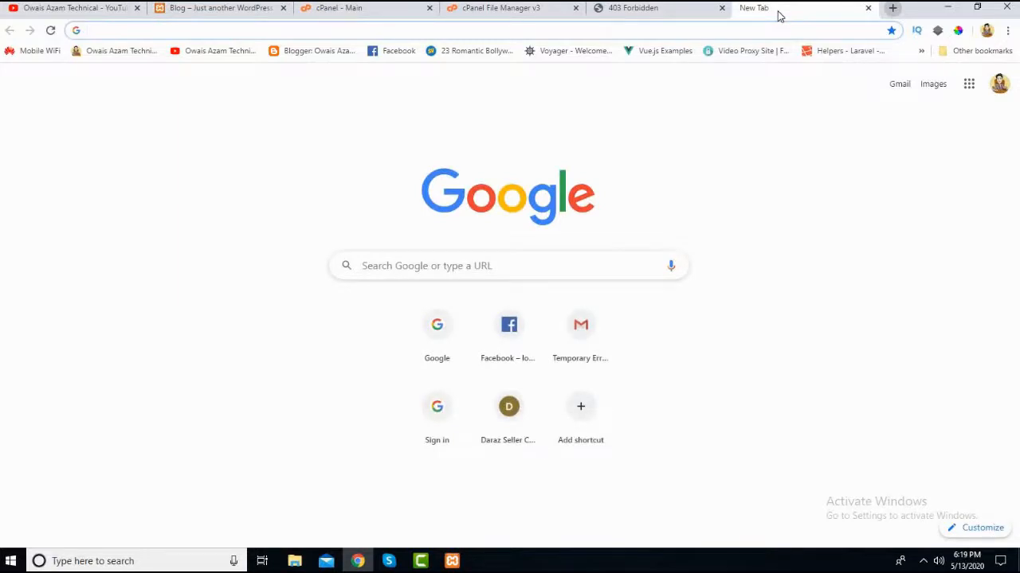
text(host)
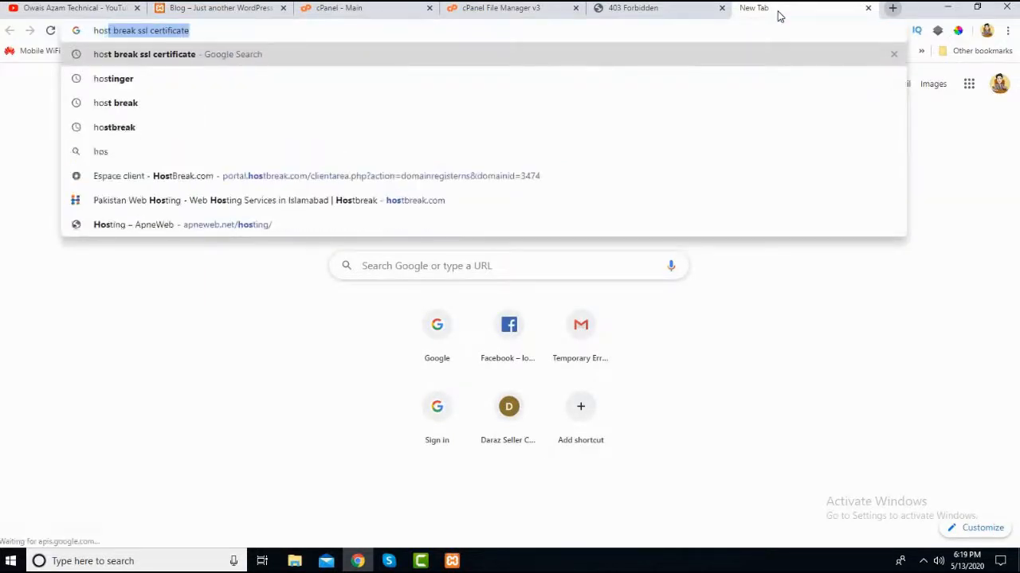
text(b)
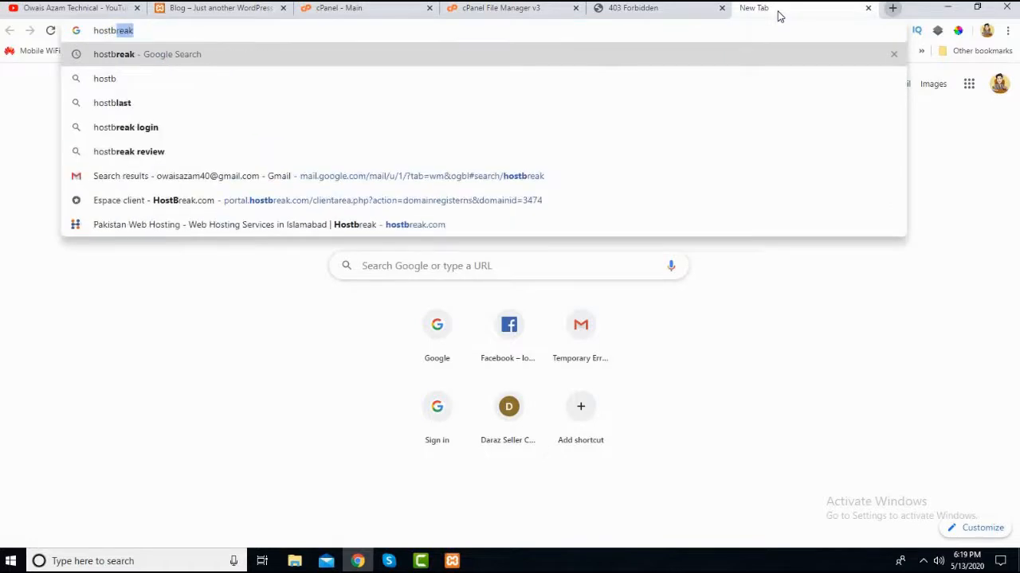
key(Return)
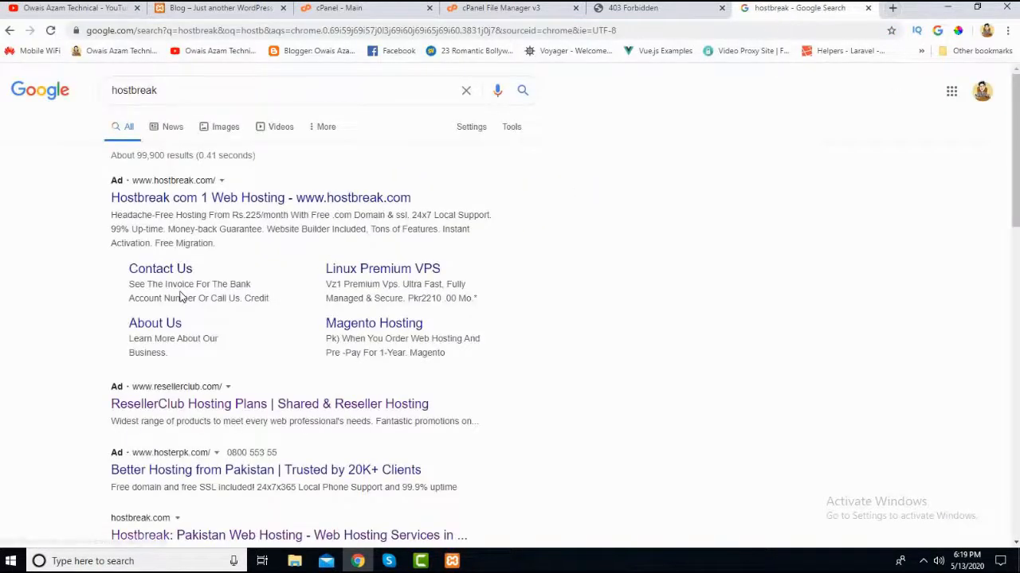
scroll(183, 284, down, 2)
click(172, 356)
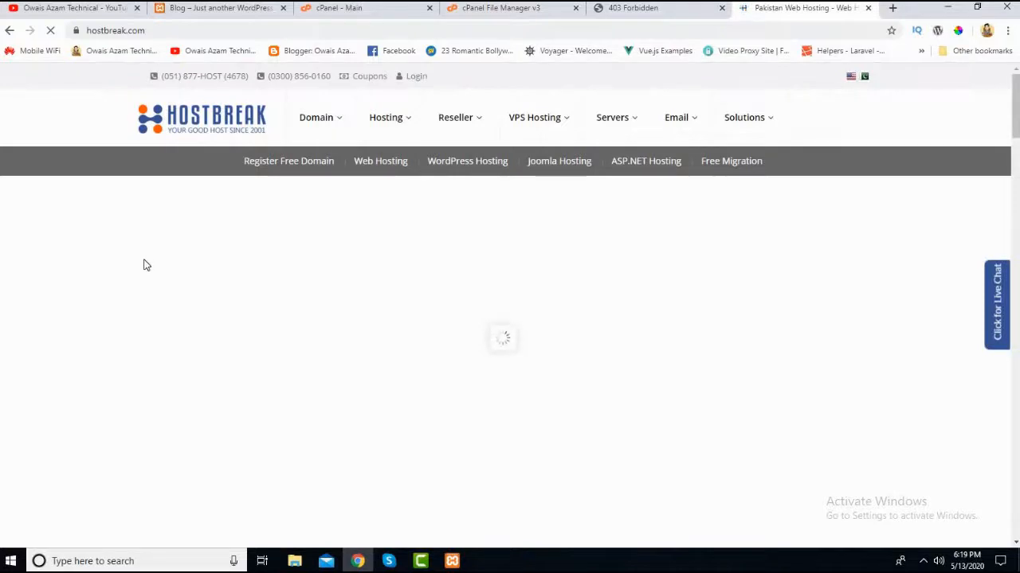
- Examine the Entry, Basic and Standard hosting plans on the HostBreak home page, focusing on the Entry plan's monthly price
scroll(144, 264, down, 1)
scroll(144, 261, down, 10)
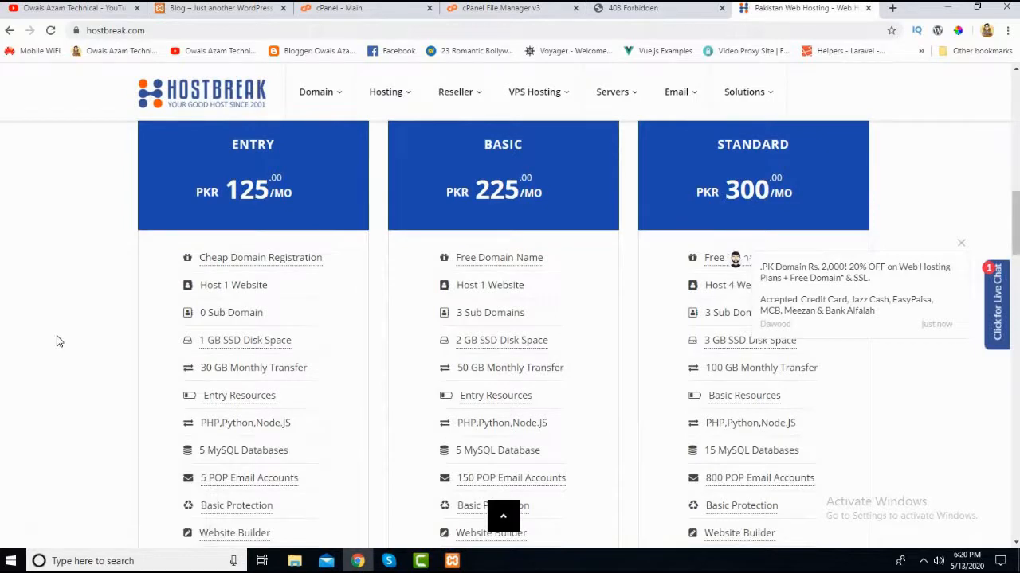
scroll(56, 342, up, 1)
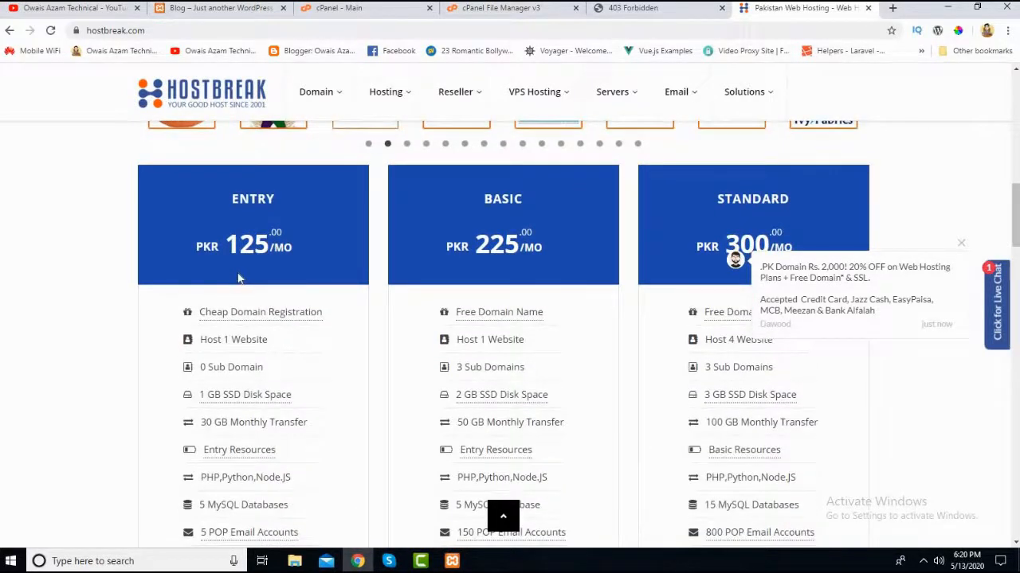
scroll(241, 272, down, 1)
scroll(248, 253, up, 1)
scroll(257, 219, down, 1)
scroll(255, 227, up, 1)
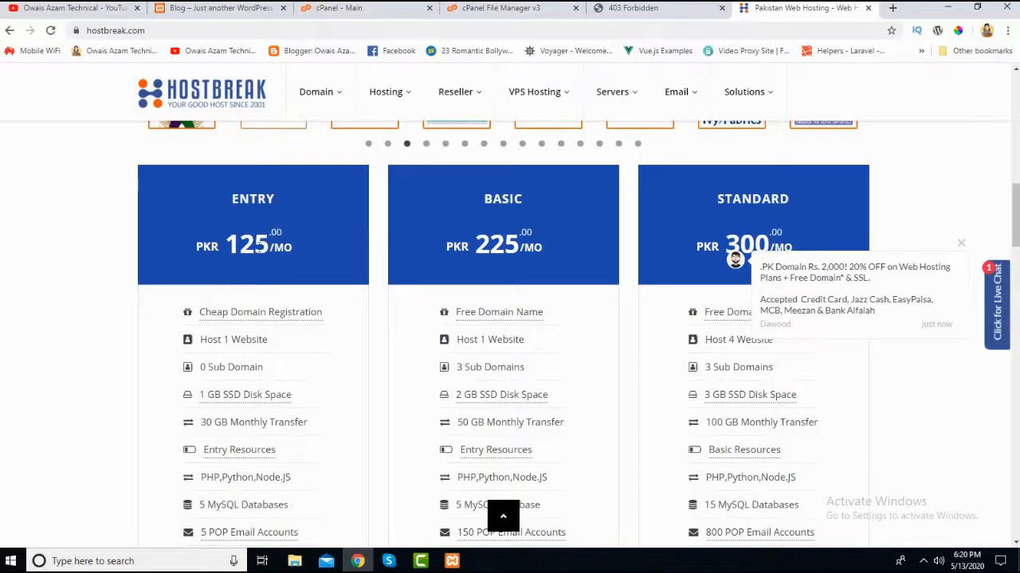
drag(262, 248, 237, 246)
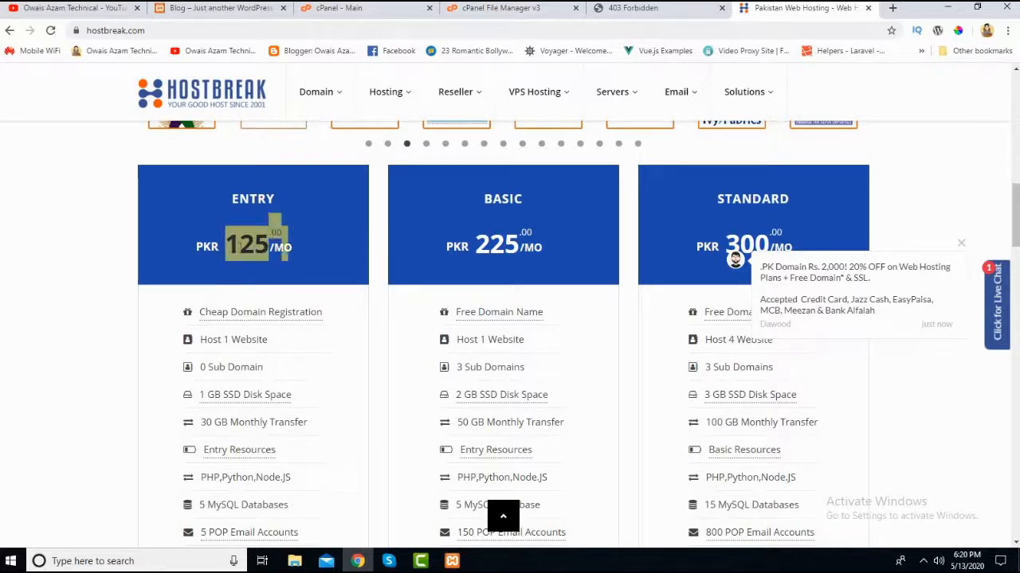
click(239, 248)
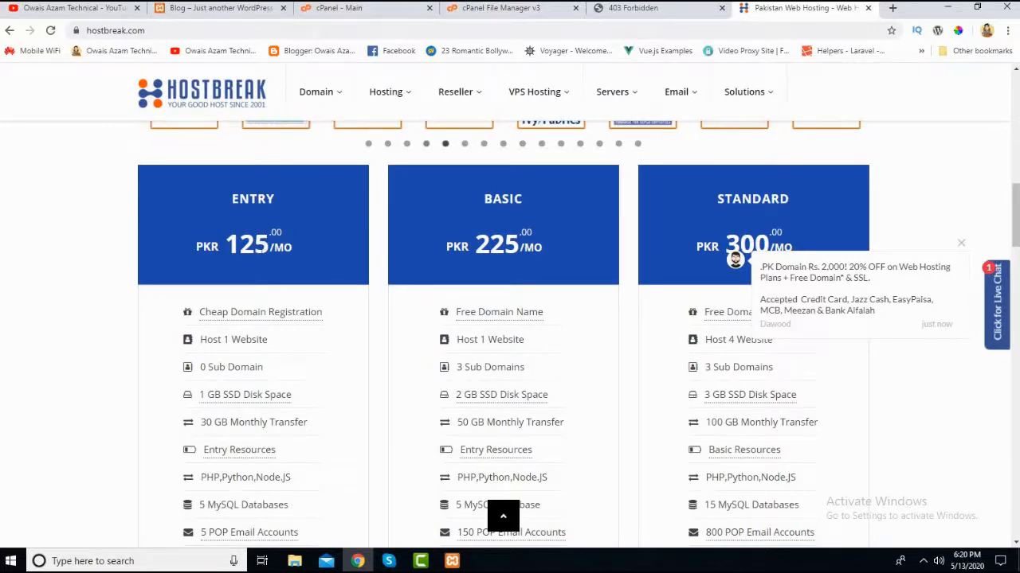
scroll(225, 312, down, 2)
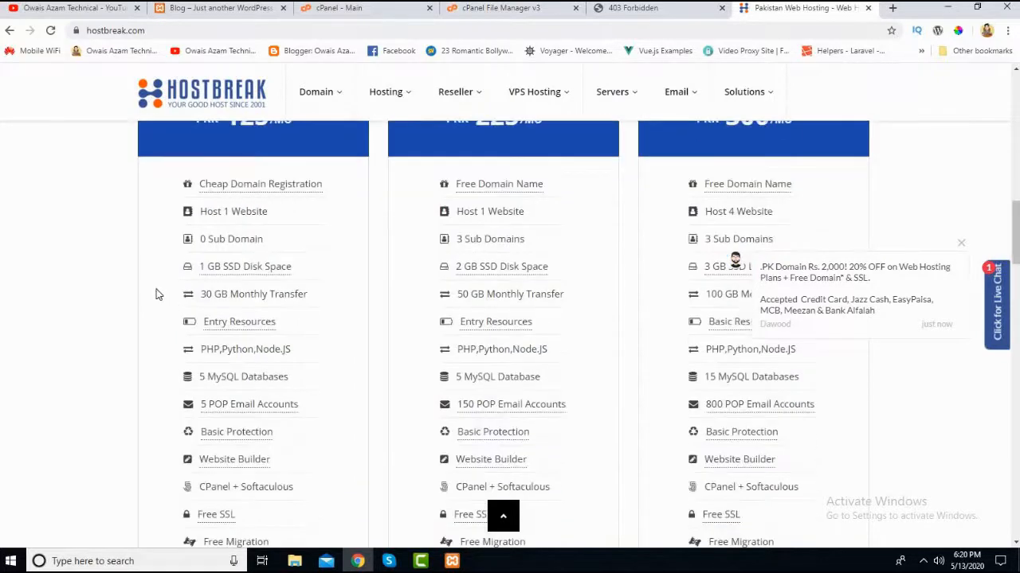
scroll(154, 291, up, 1)
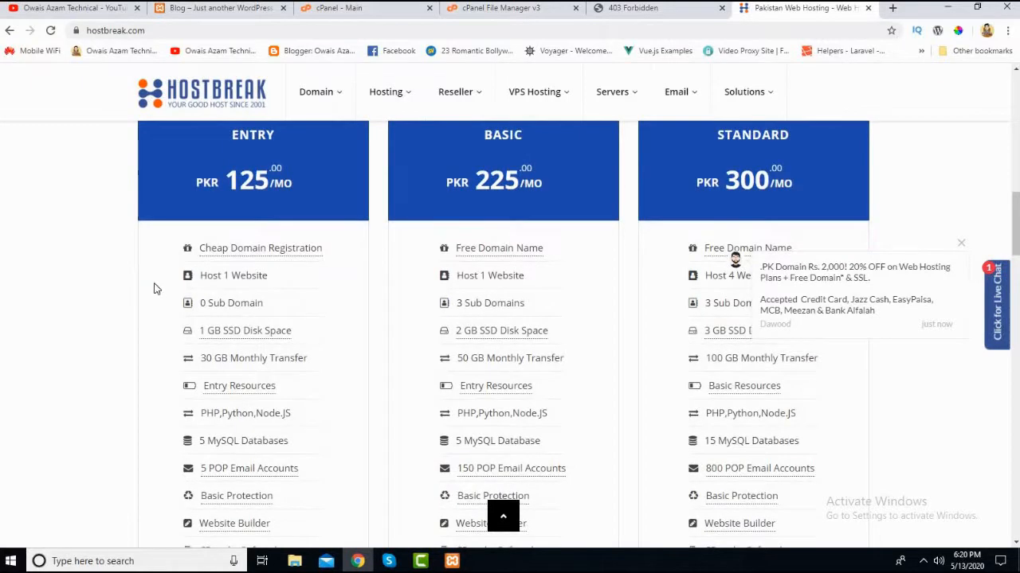
- Open the Windows Calculator and move its window aside so the Entry plan's price stays readable
click(179, 563)
text(cal)
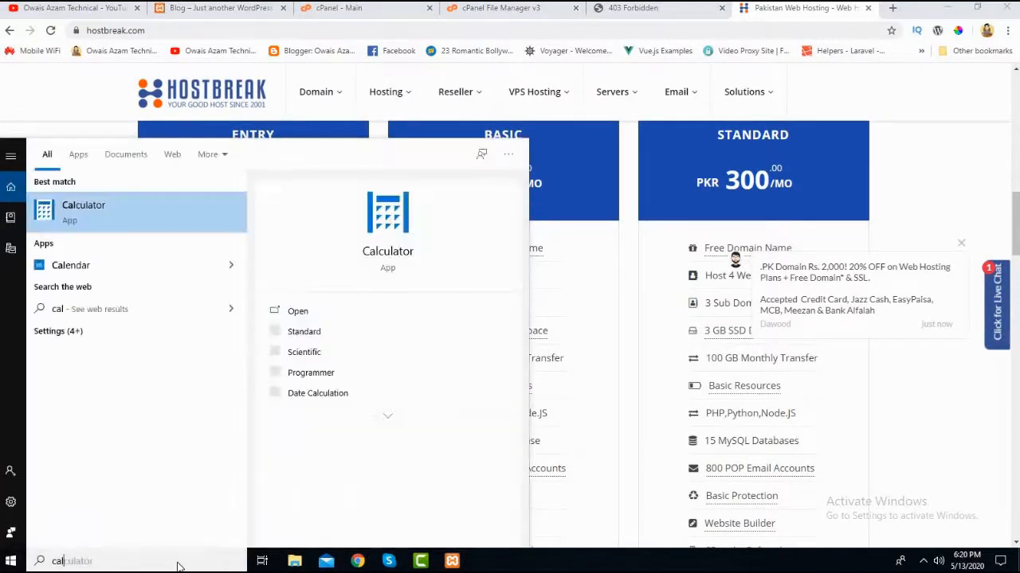
key(Return)
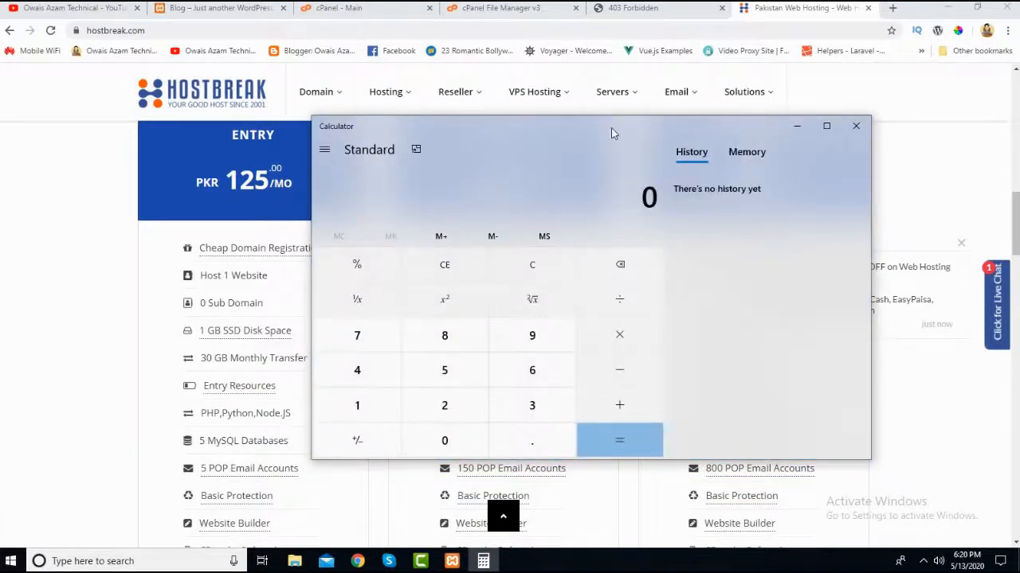
drag(611, 128, 702, 126)
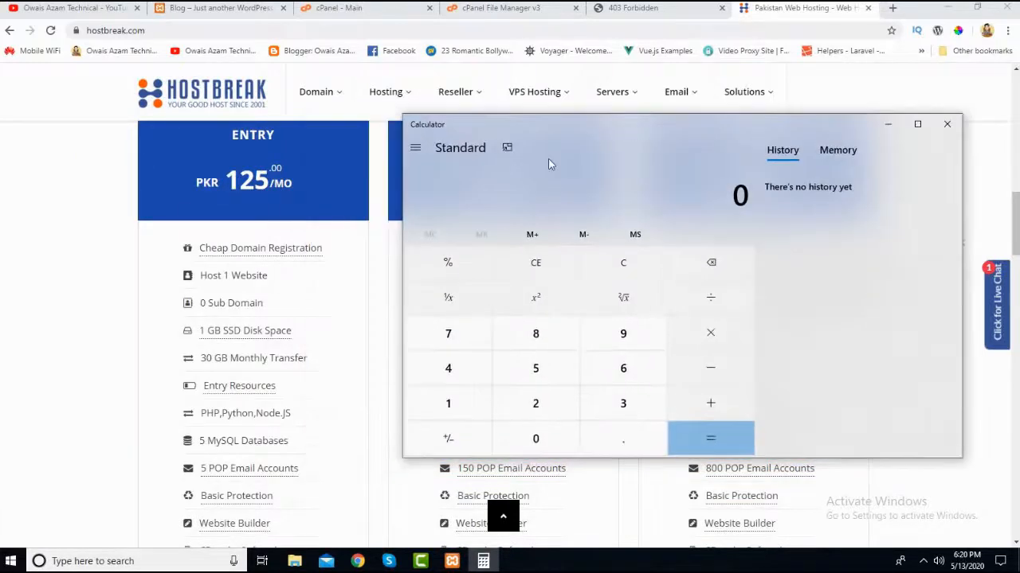
- Return to the HostBreak page and examine the Entry plan's features, such as websites, disk space, monthly transfer and databases
click(33, 280)
scroll(212, 207, up, 1)
scroll(212, 207, down, 1)
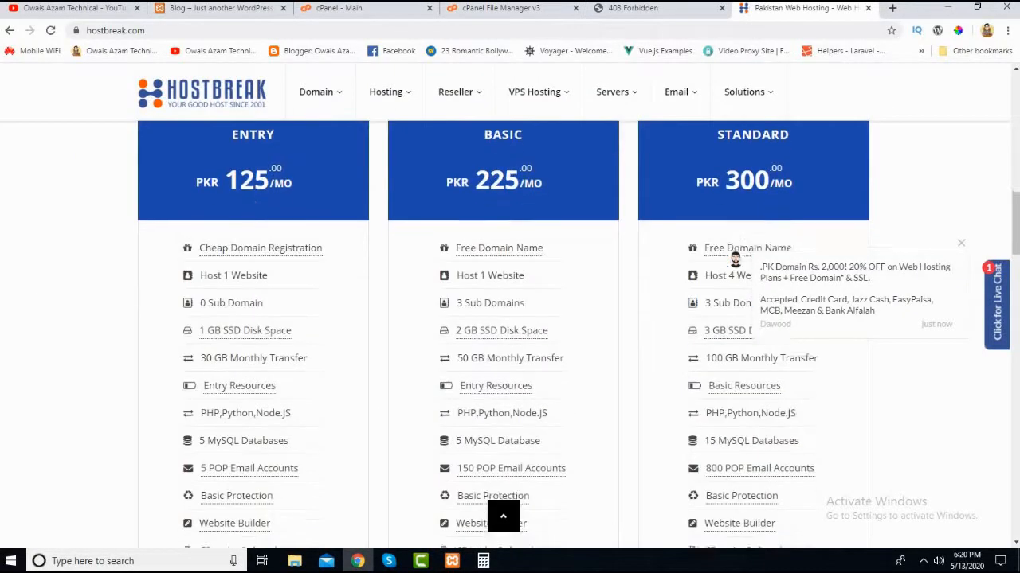
scroll(248, 223, down, 1)
scroll(247, 223, up, 1)
scroll(239, 280, down, 1)
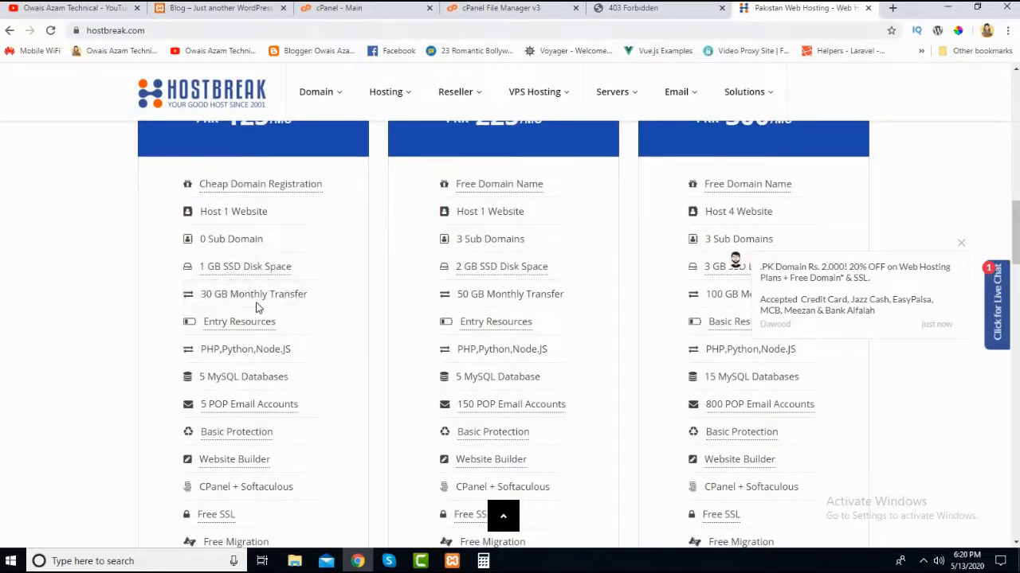
scroll(239, 279, down, 1)
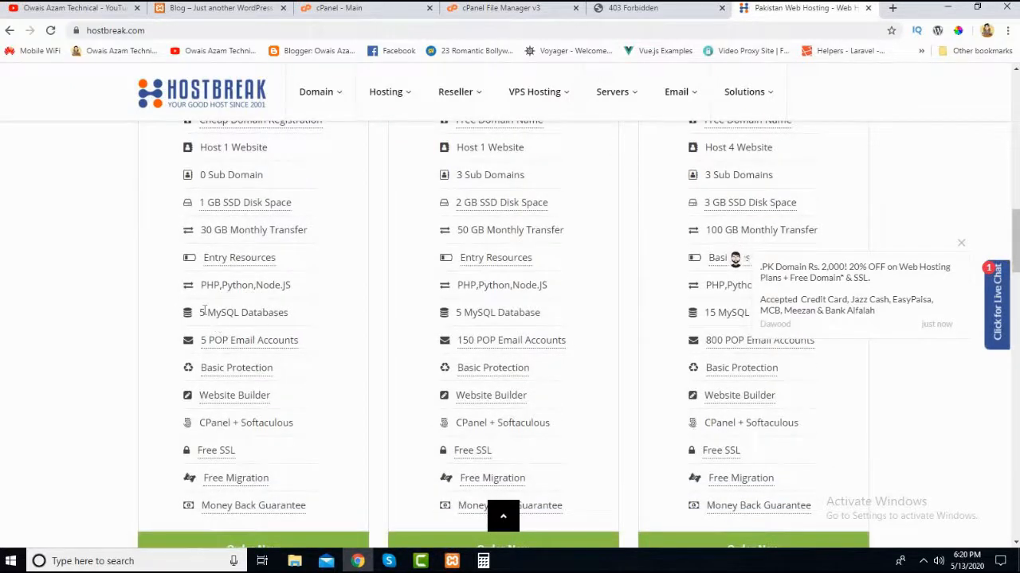
scroll(232, 211, up, 1)
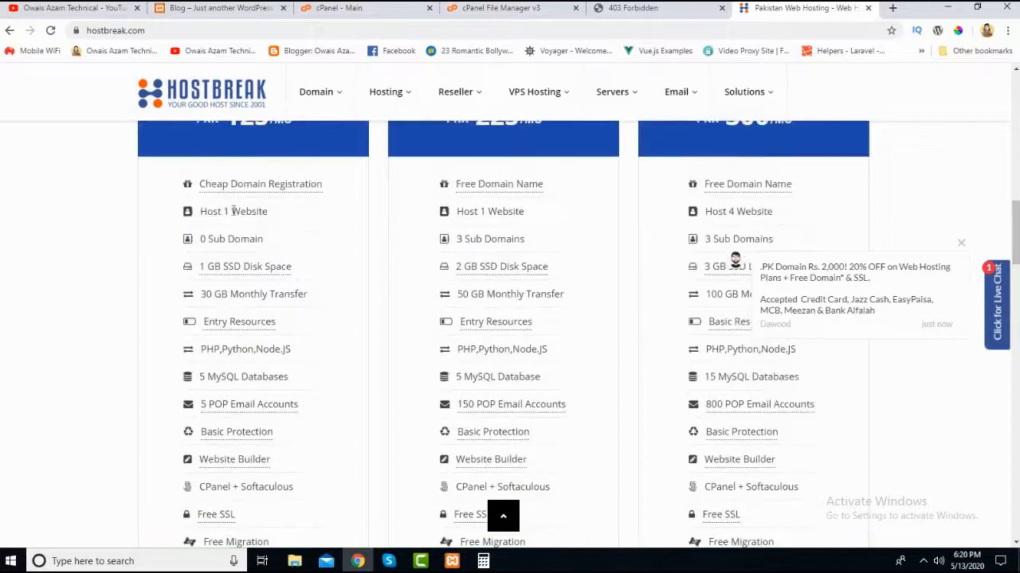
scroll(227, 330, up, 1)
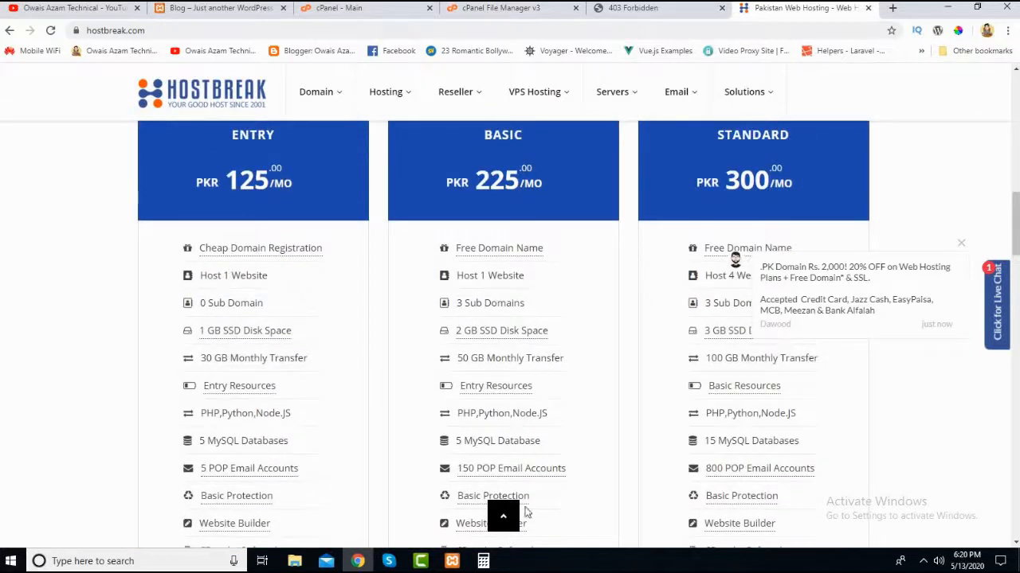
- Copy the Entry plan's monthly price of 125 from the HostBreak page and paste it into Calculator
click(484, 561)
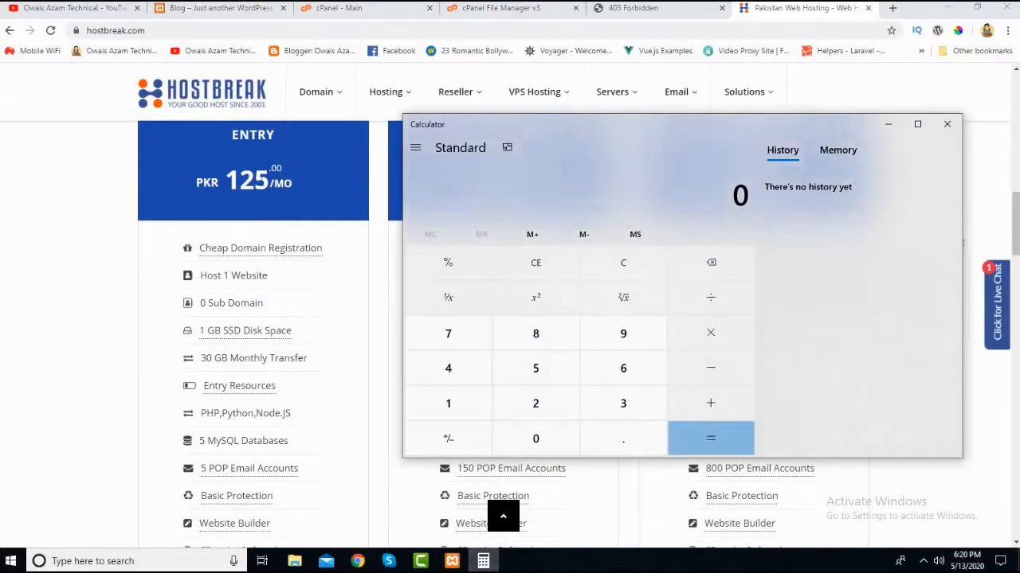
drag(268, 181, 227, 183)
right_click(239, 185)
click(244, 189)
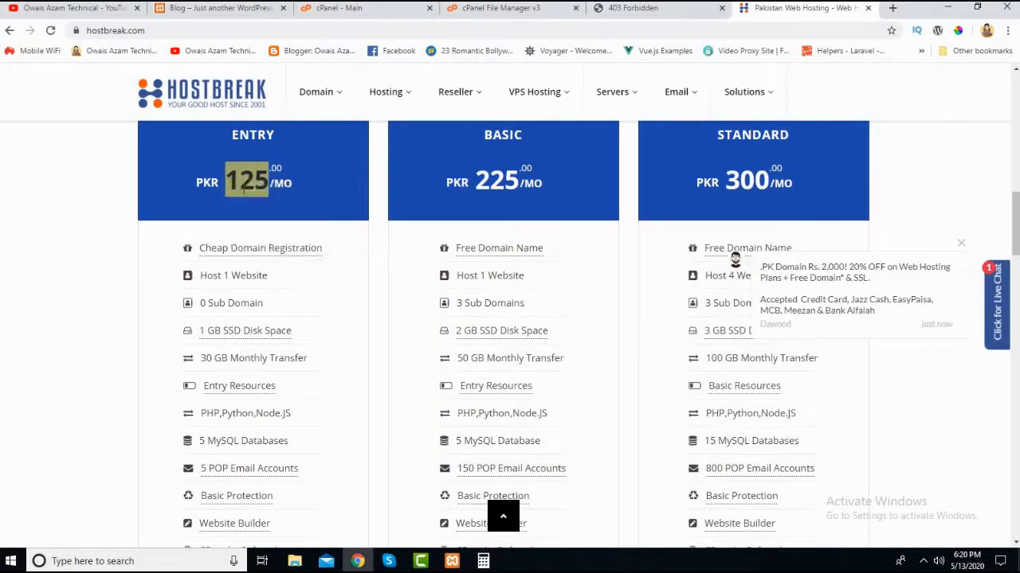
click(484, 562)
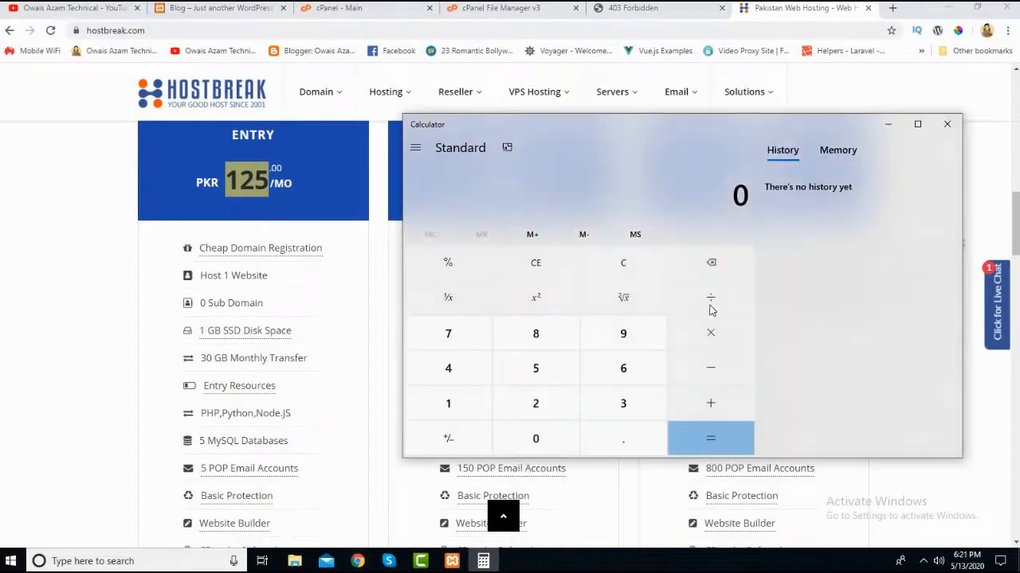
right_click(731, 202)
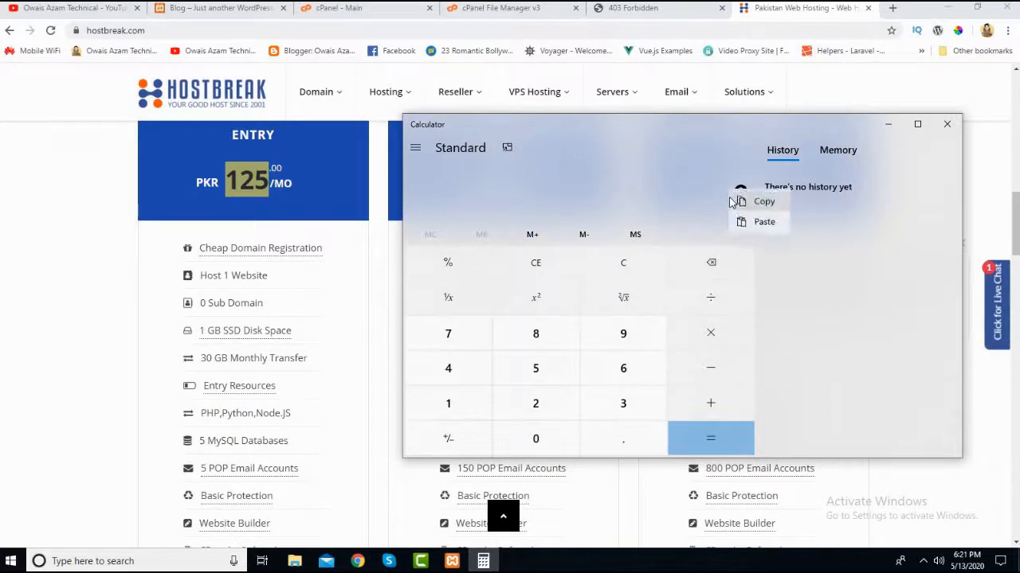
click(755, 224)
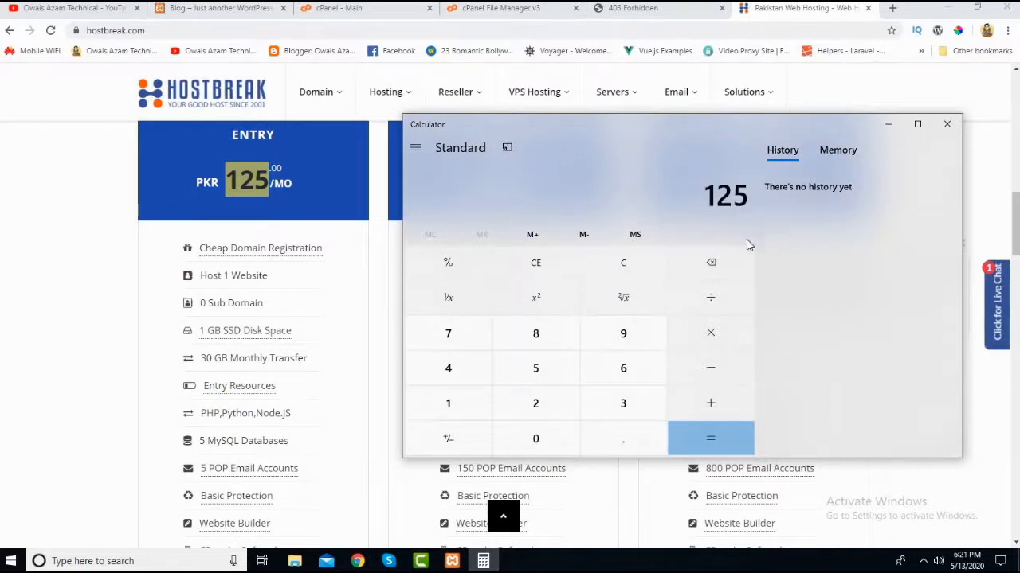
- Multiply the pasted price by 12 to calculate the Entry plan's yearly cost
click(724, 348)
click(448, 403)
click(535, 403)
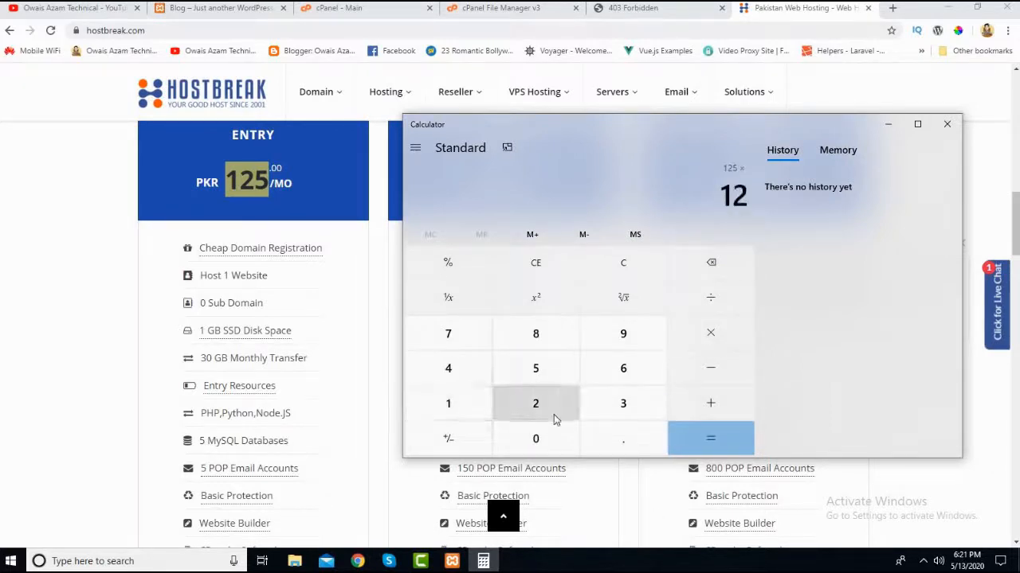
click(734, 448)
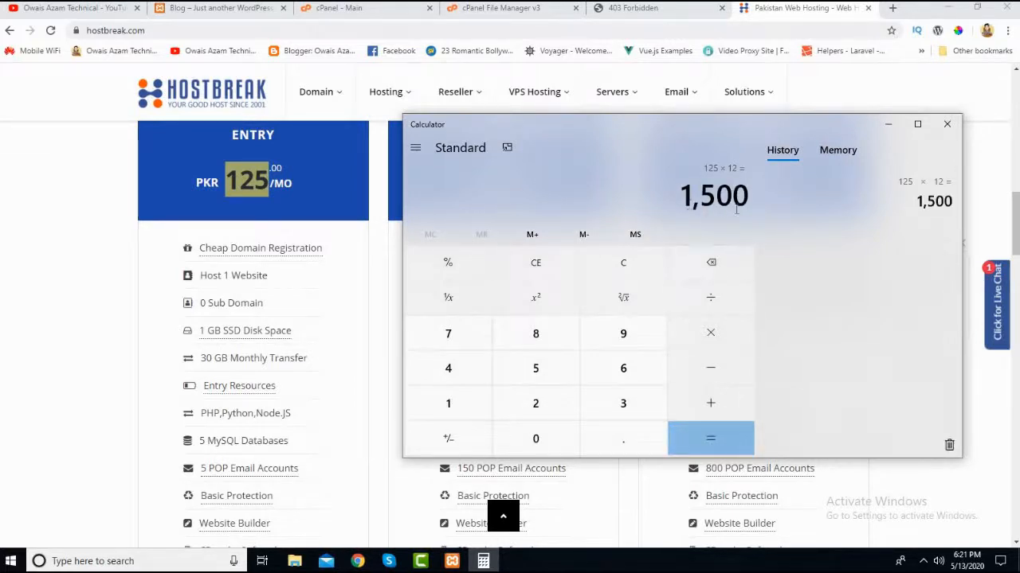
- Compare the Entry plan's yearly cost in Calculator with the plan's listing on the HostBreak page, moving the Calculator window aside
drag(640, 125, 655, 131)
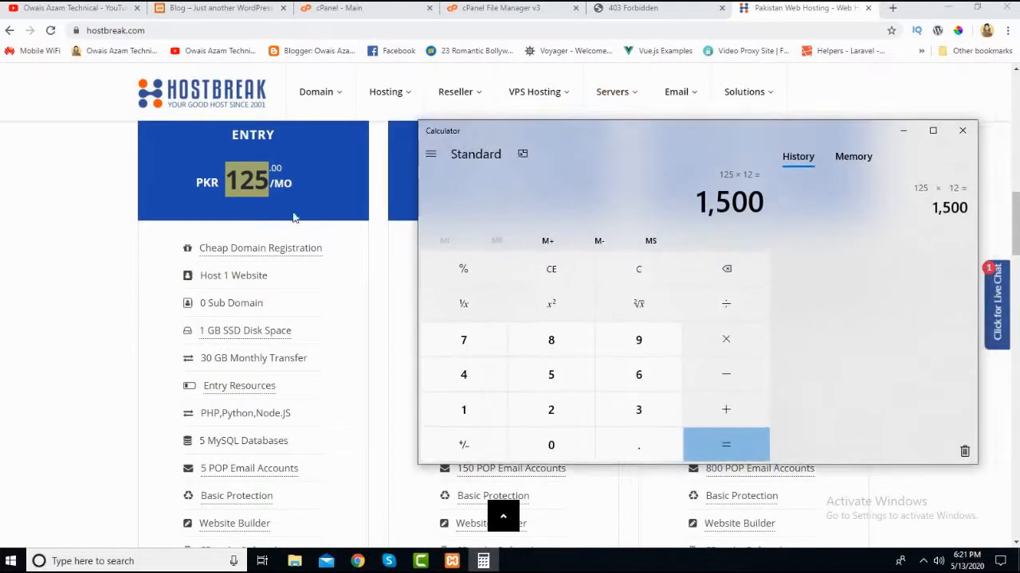
click(72, 254)
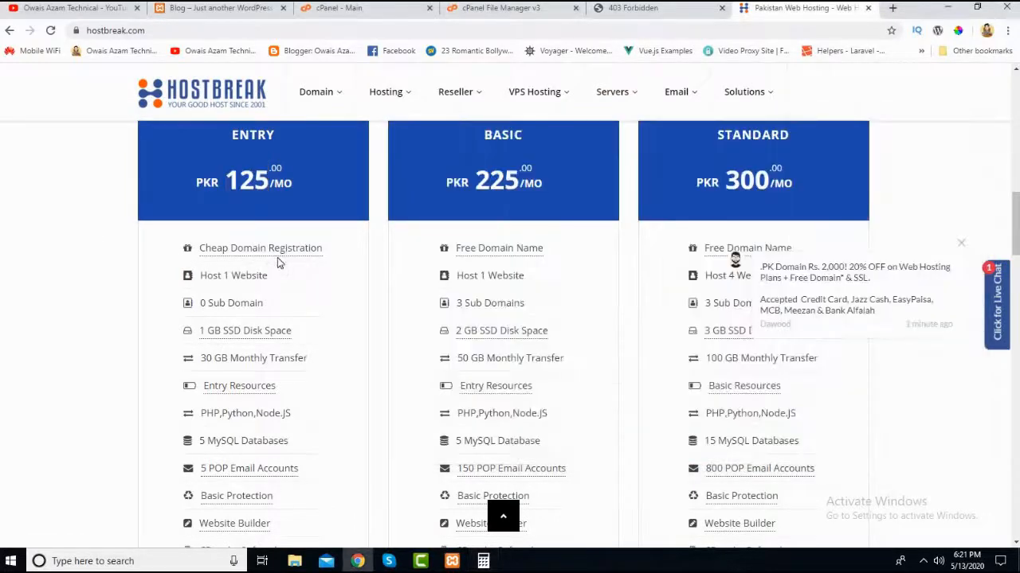
key(alt+Tab)
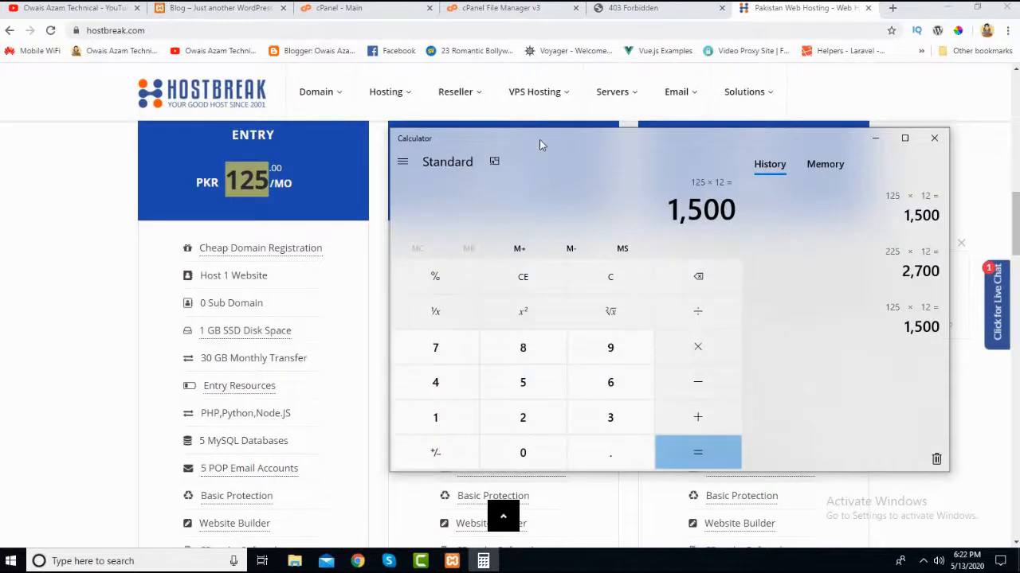
drag(539, 141, 555, 141)
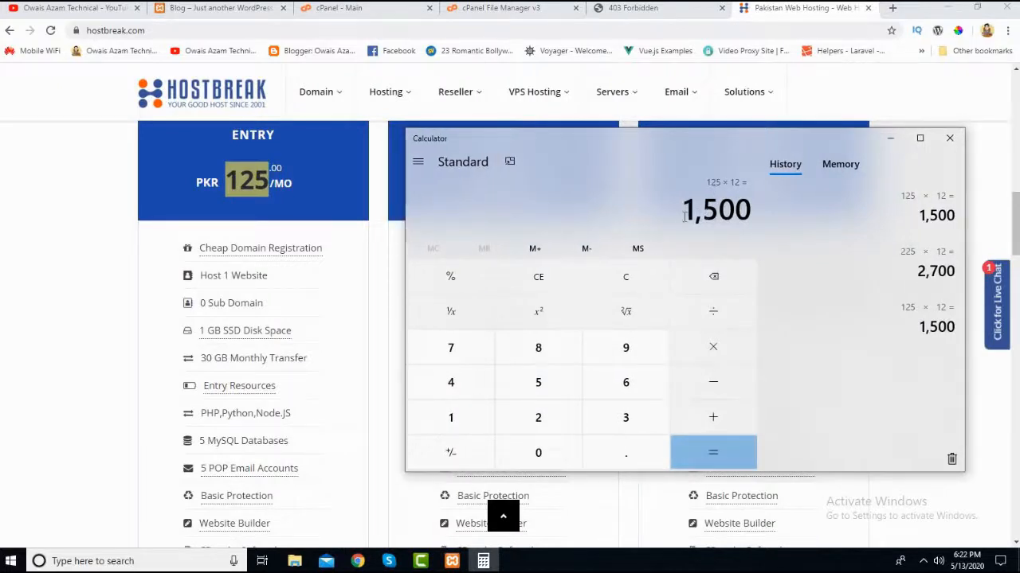
click(104, 259)
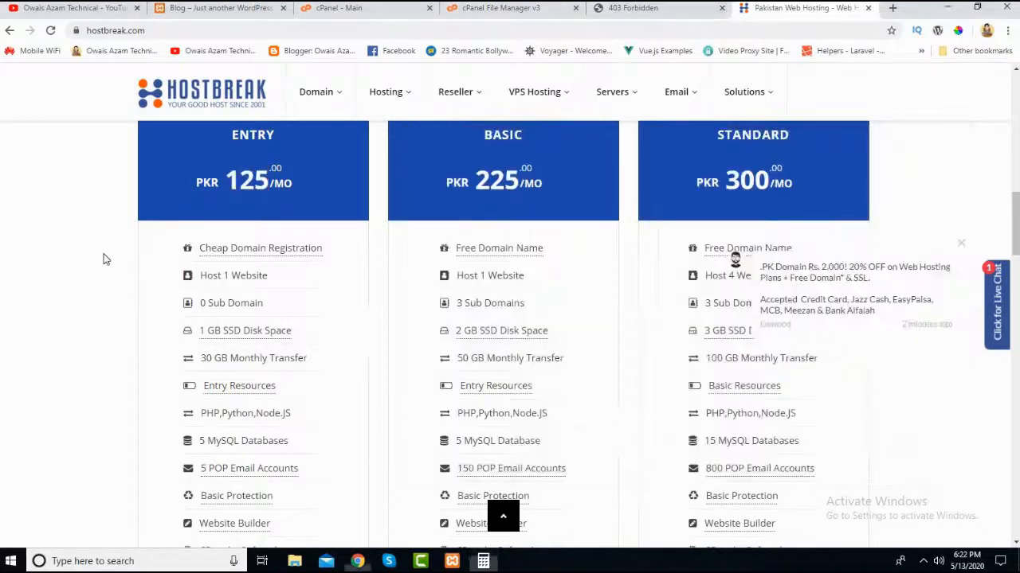
- Examine the Entry plan's features on the HostBreak page, especially its cheap domain registration offer
scroll(106, 259, down, 2)
scroll(105, 259, up, 2)
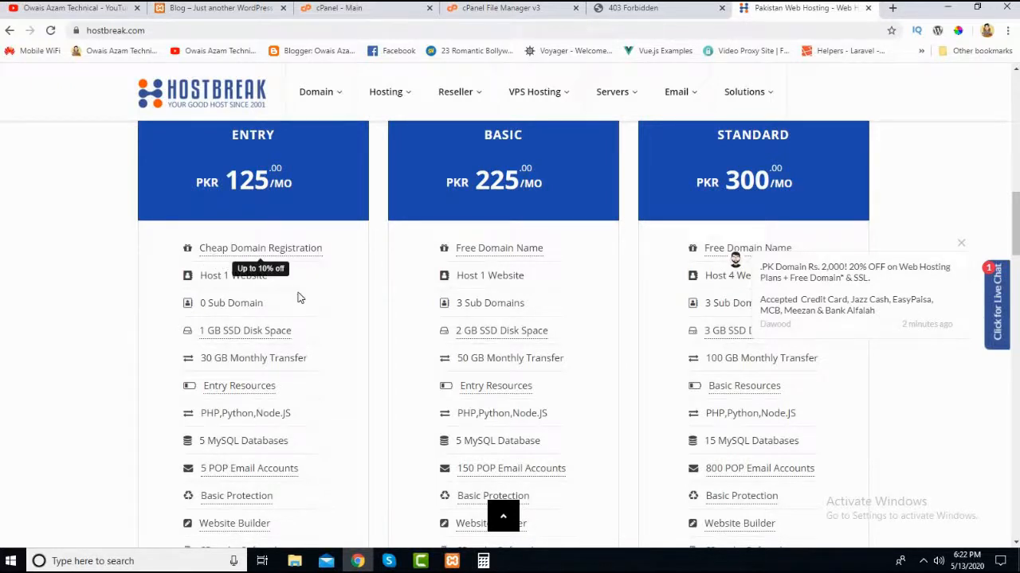
scroll(291, 297, up, 1)
scroll(279, 301, down, 1)
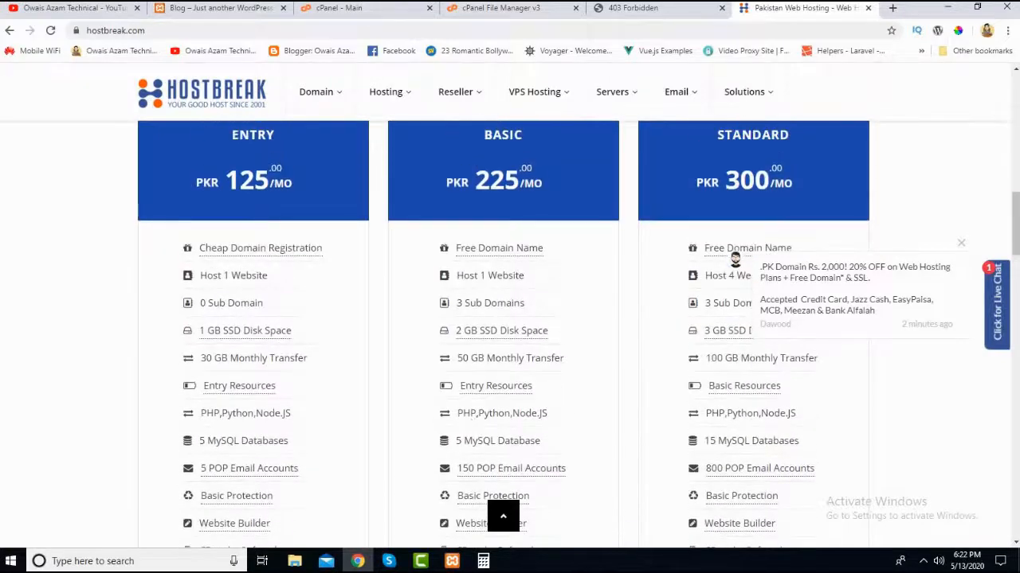
key(alt+Tab)
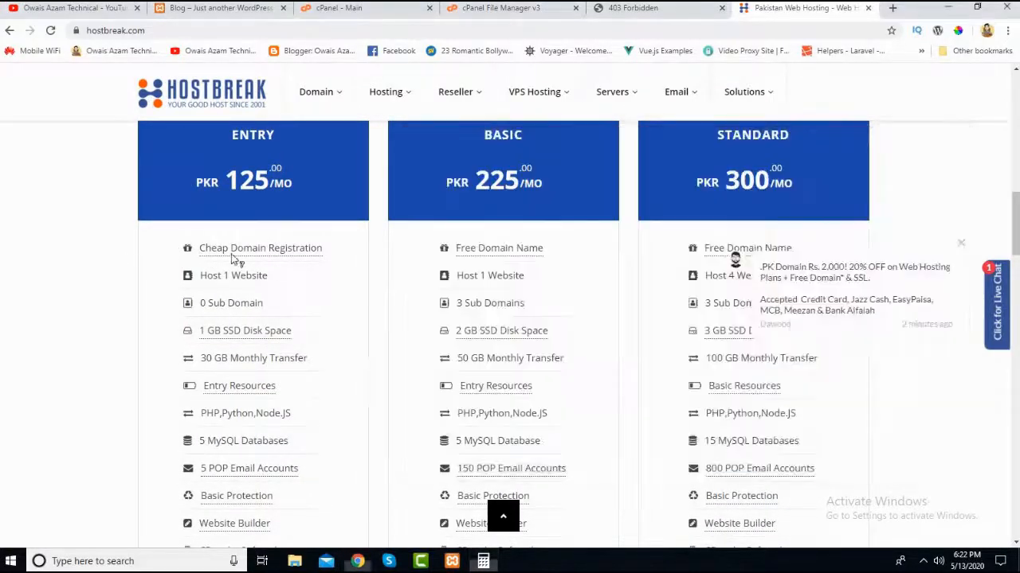
click(238, 279)
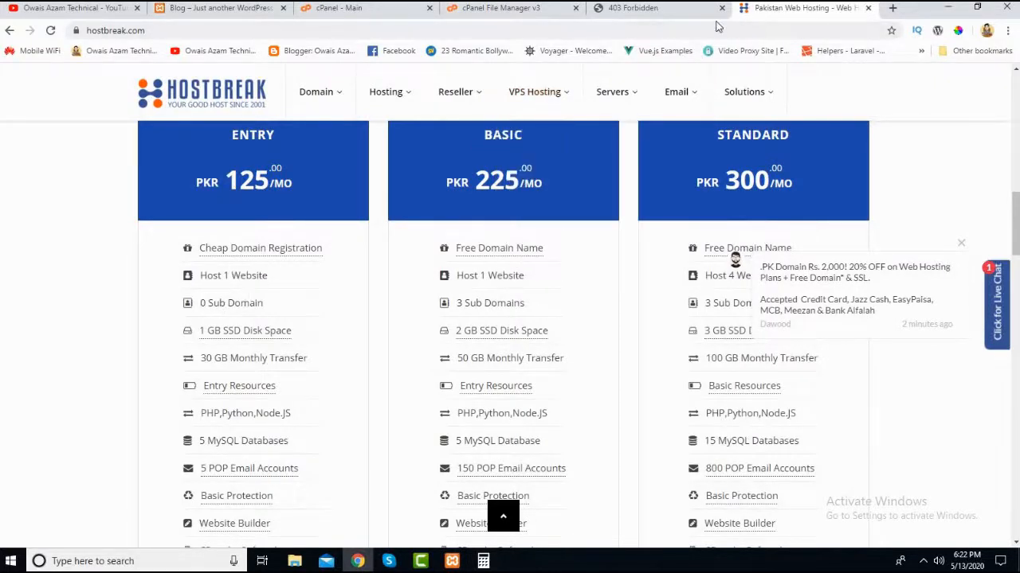
- Check the live domain's address on the open 403 Forbidden page and return to the HostBreak hosting plans
click(633, 9)
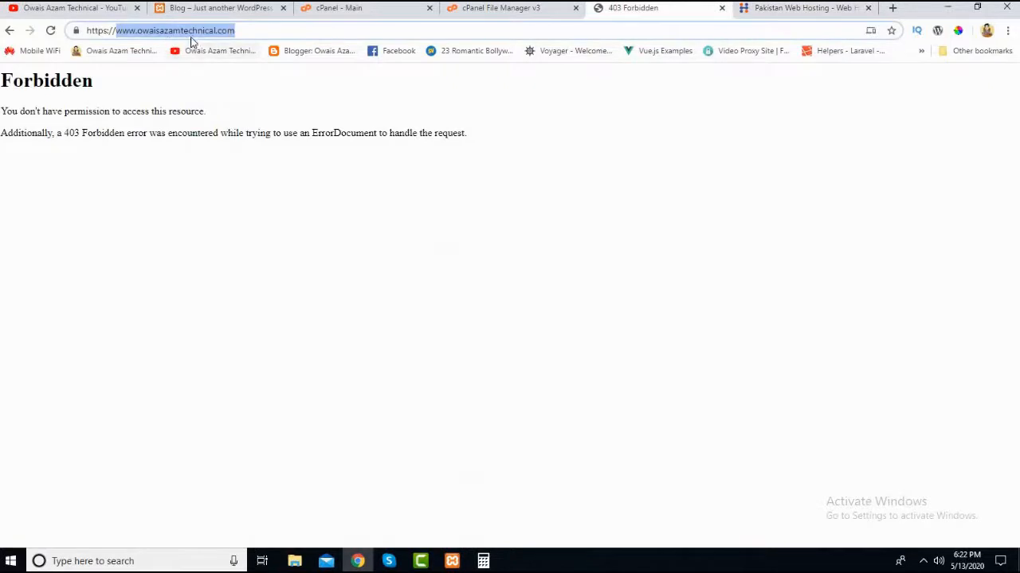
click(810, 9)
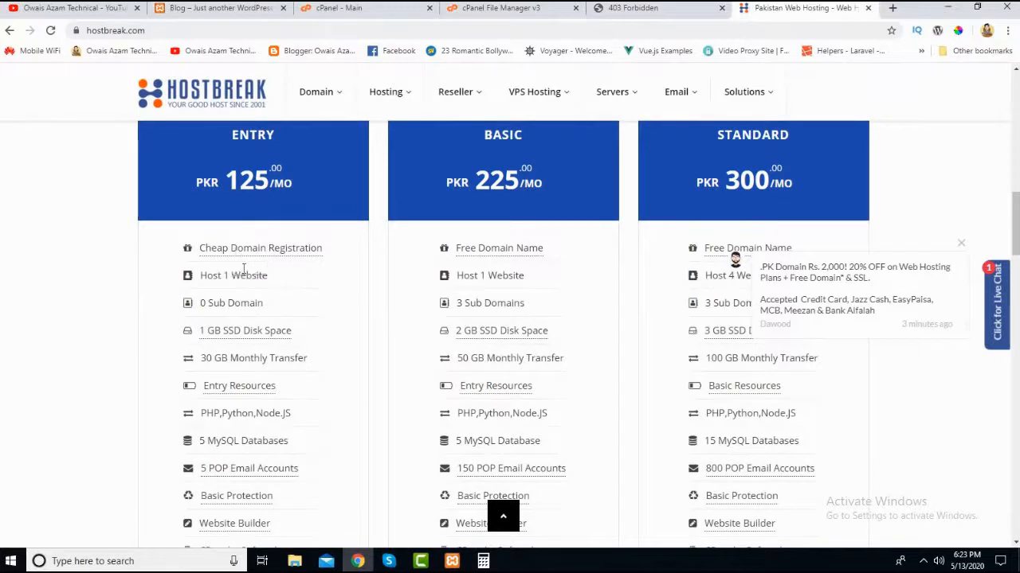
scroll(243, 292, up, 1)
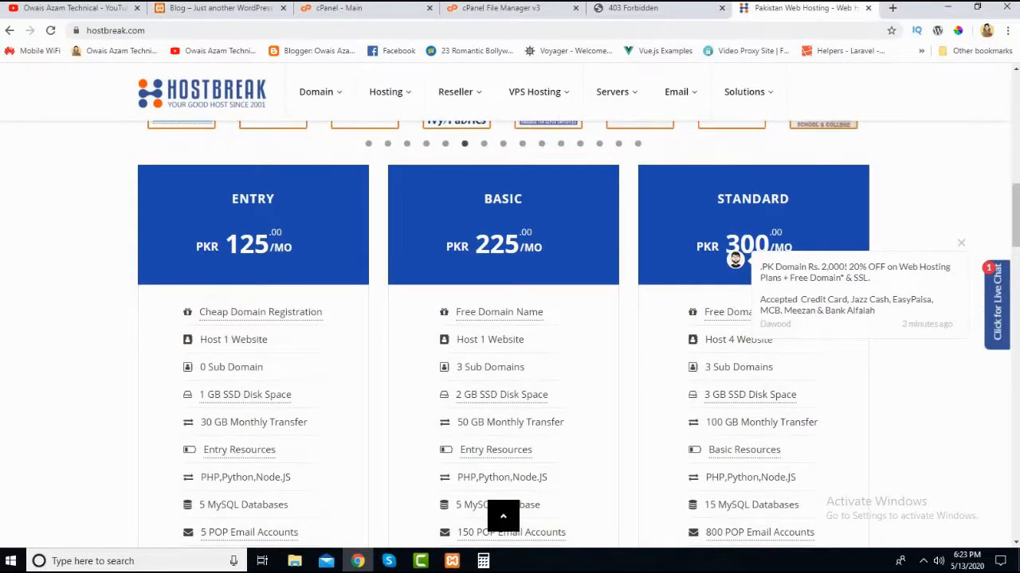
scroll(247, 319, up, 1)
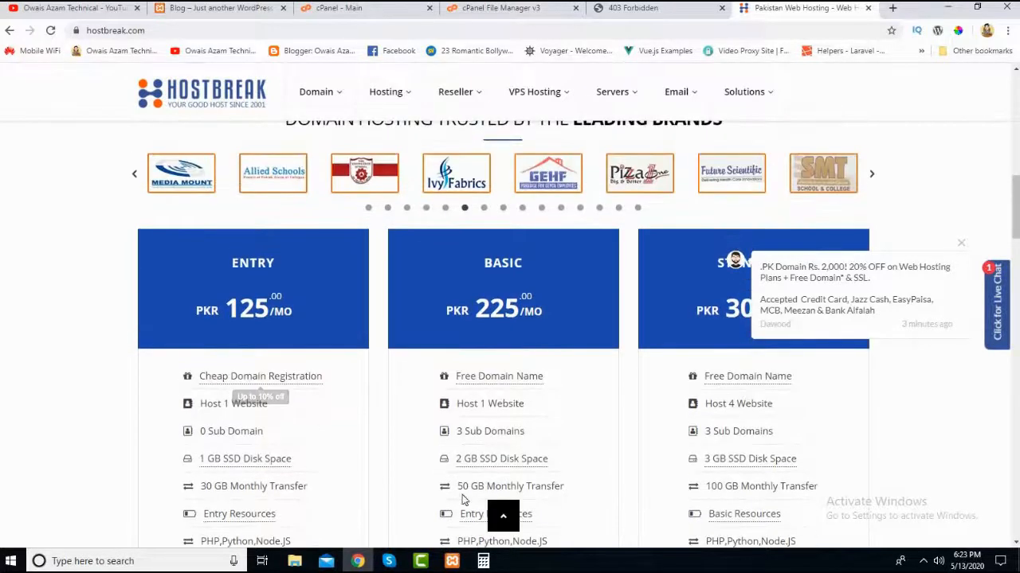
- Bring up Calculator, highlight the Entry plan's yearly total and return to the HostBreak page
click(482, 561)
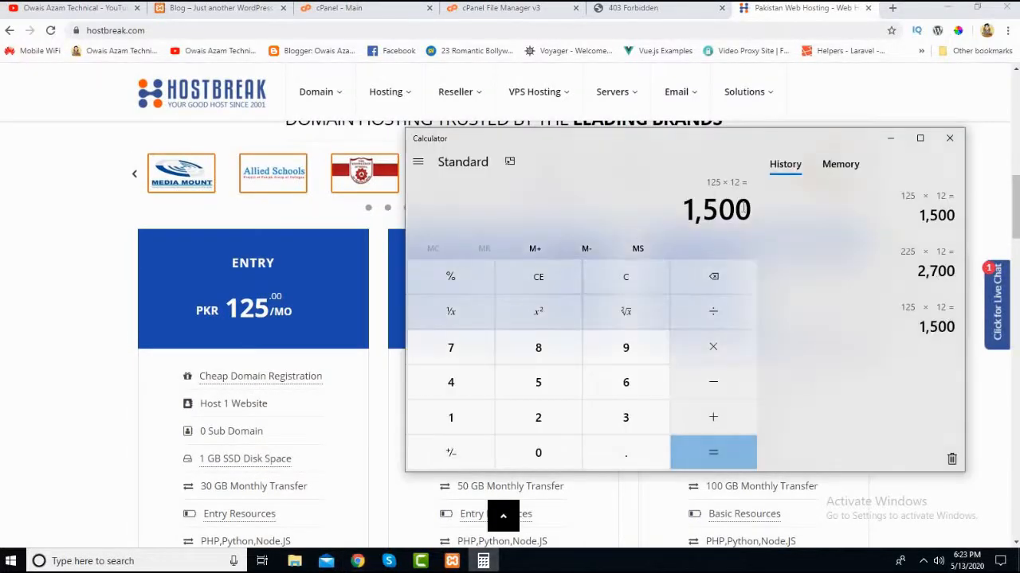
drag(743, 209, 669, 213)
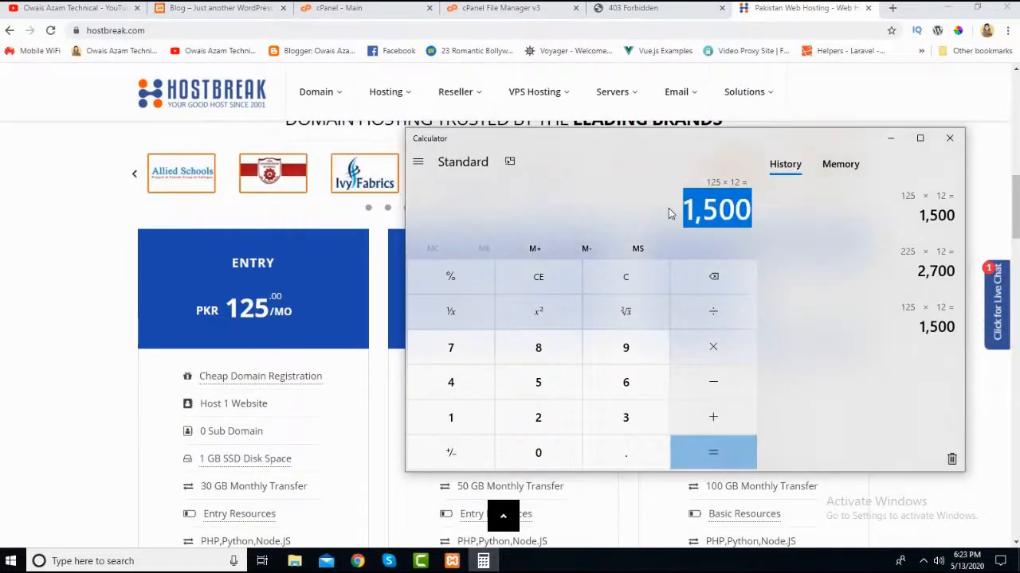
click(81, 273)
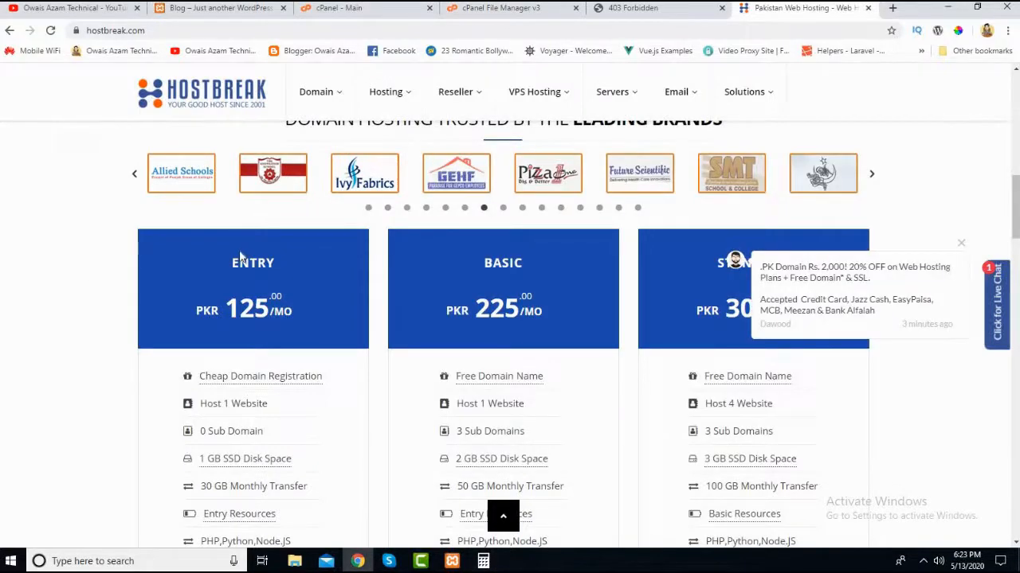
- Review the Entry plan's monthly price, highlighting it, along with the discount offered on domain registration
scroll(243, 256, down, 2)
scroll(245, 258, up, 2)
scroll(249, 241, down, 2)
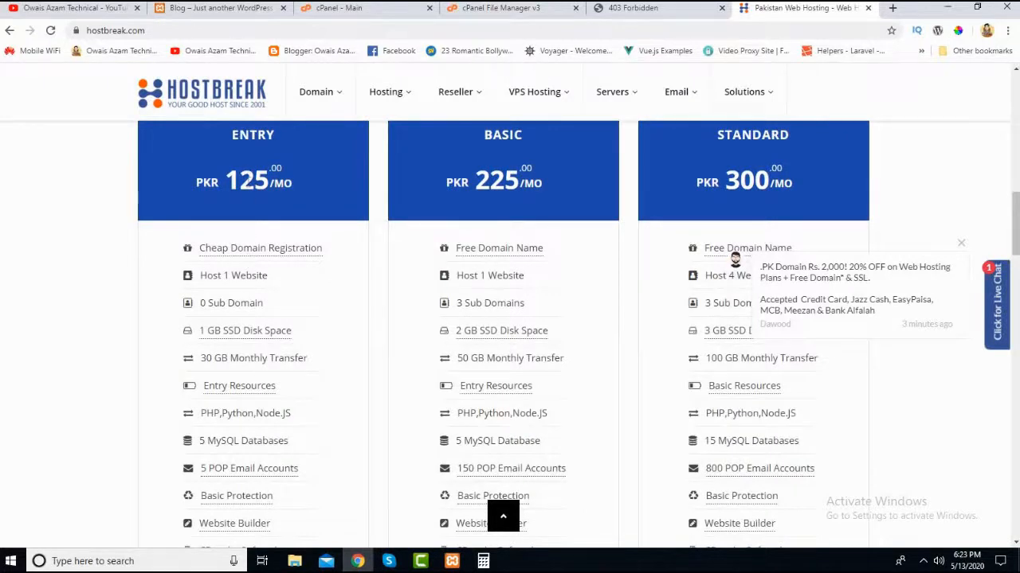
drag(269, 182, 241, 184)
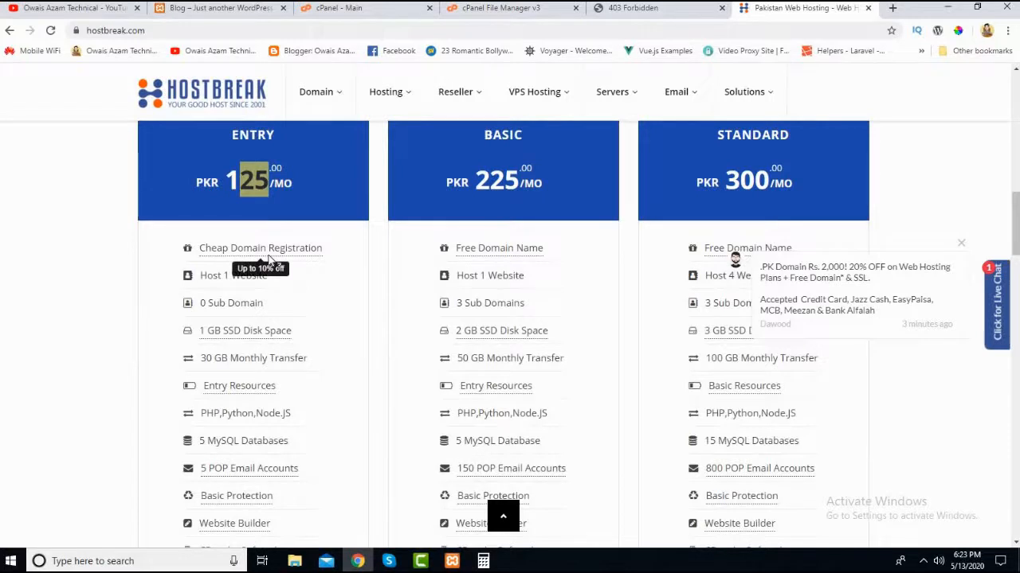
click(177, 274)
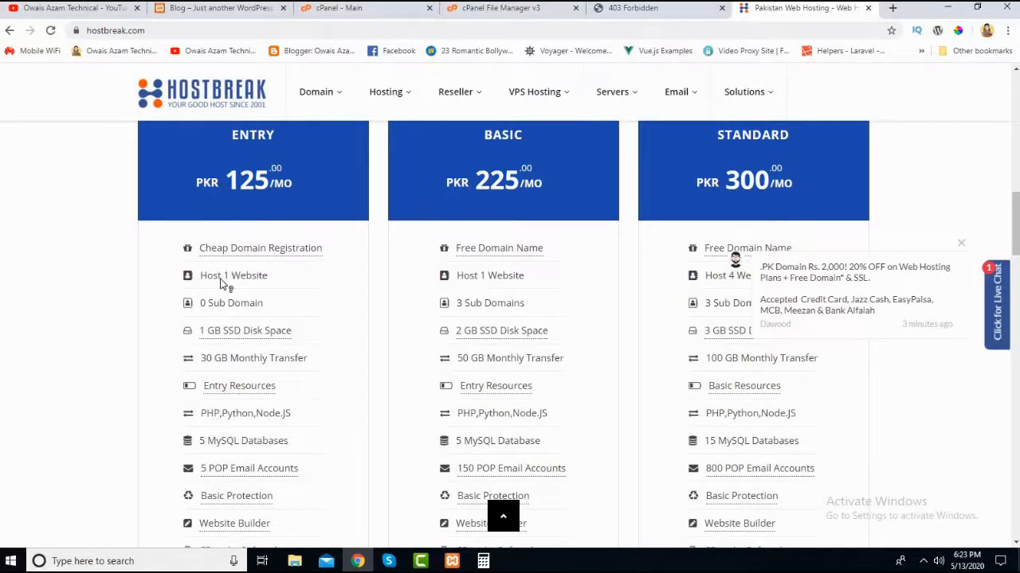
- Look at the HostBreak domain name search form without searching and return to the hosting plan comparison
scroll(232, 182, up, 10)
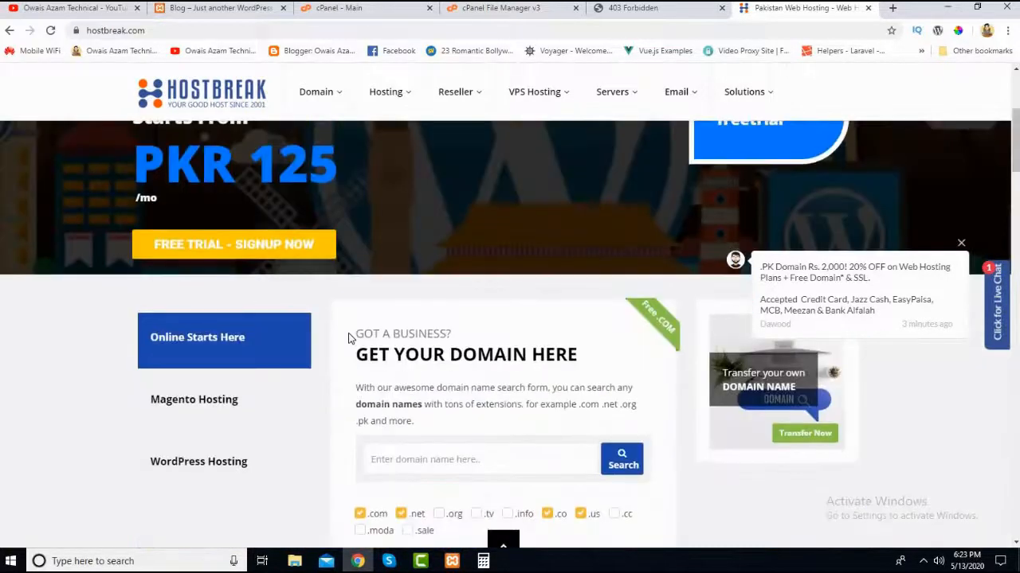
scroll(348, 338, down, 2)
click(420, 330)
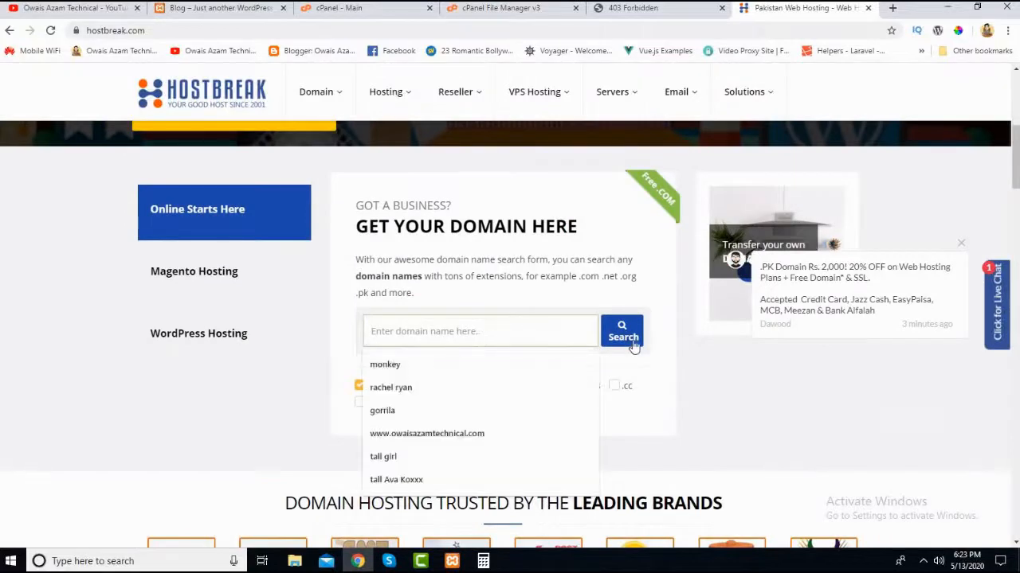
scroll(211, 344, down, 3)
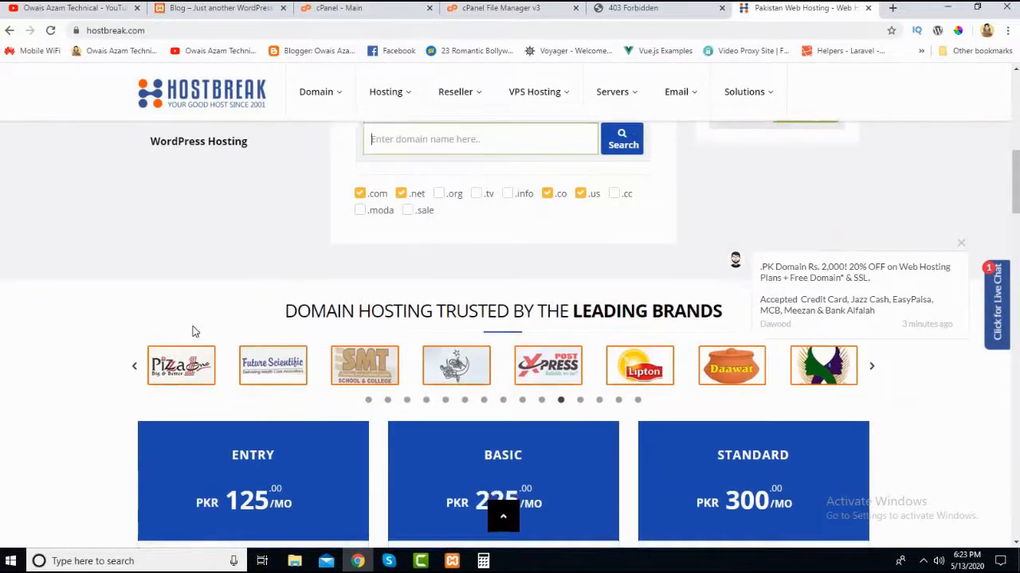
scroll(193, 331, down, 3)
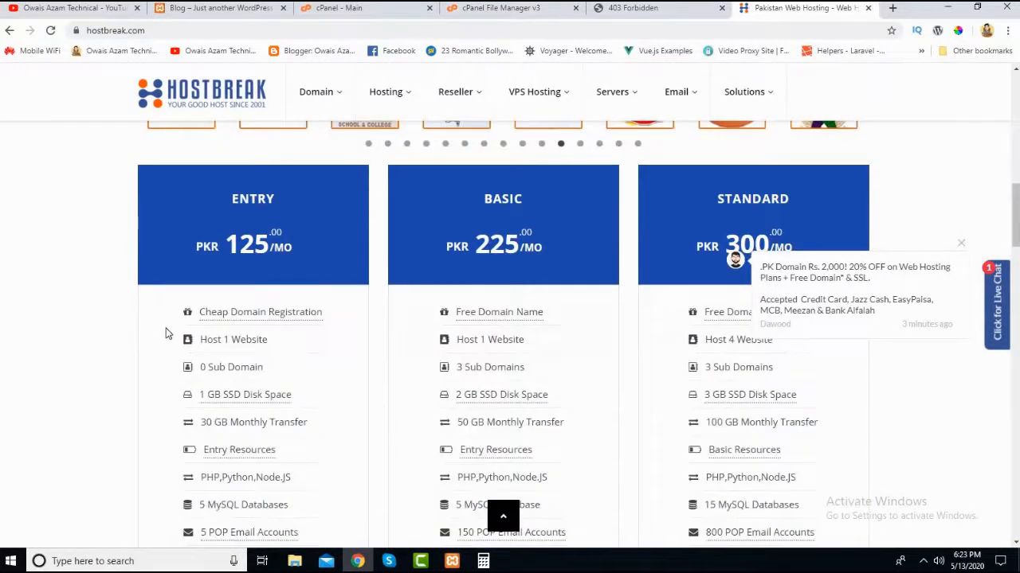
scroll(166, 327, down, 2)
scroll(219, 203, up, 1)
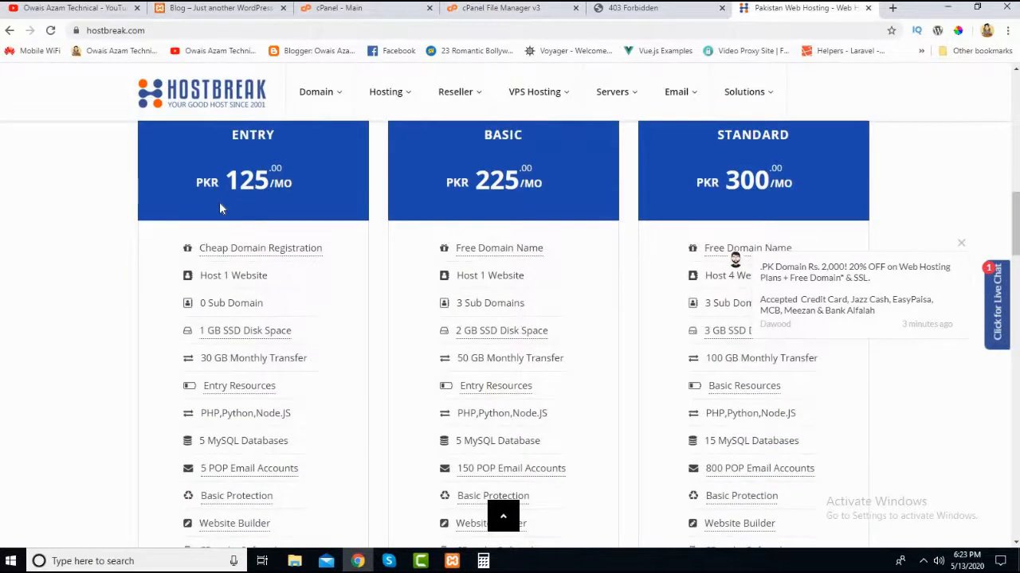
- Copy the Basic plan's monthly price of 225 from the HostBreak page and paste it into the cleared Calculator
scroll(215, 205, down, 2)
scroll(512, 219, up, 2)
drag(519, 181, 475, 171)
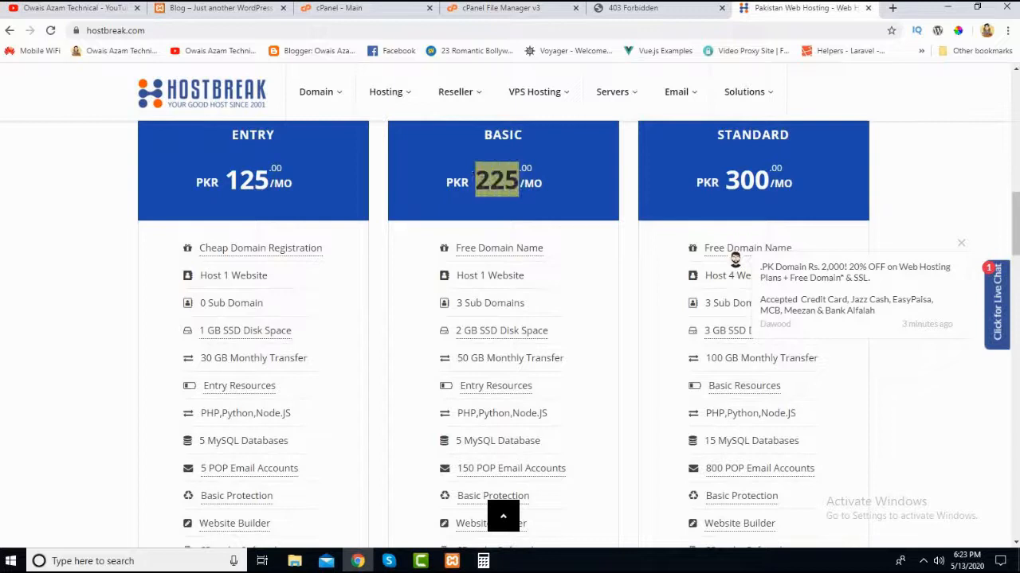
right_click(495, 185)
click(541, 193)
click(483, 560)
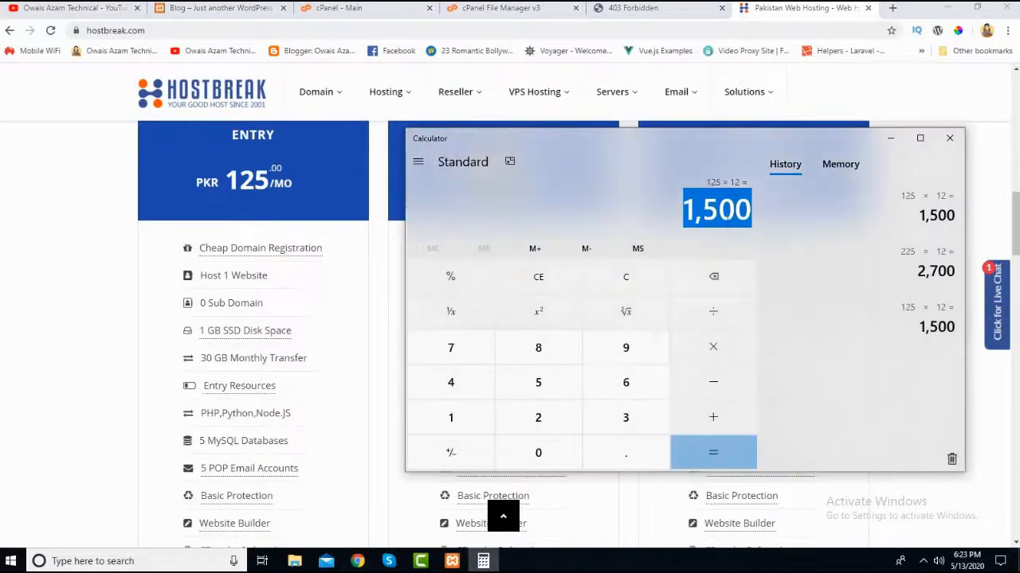
click(727, 217)
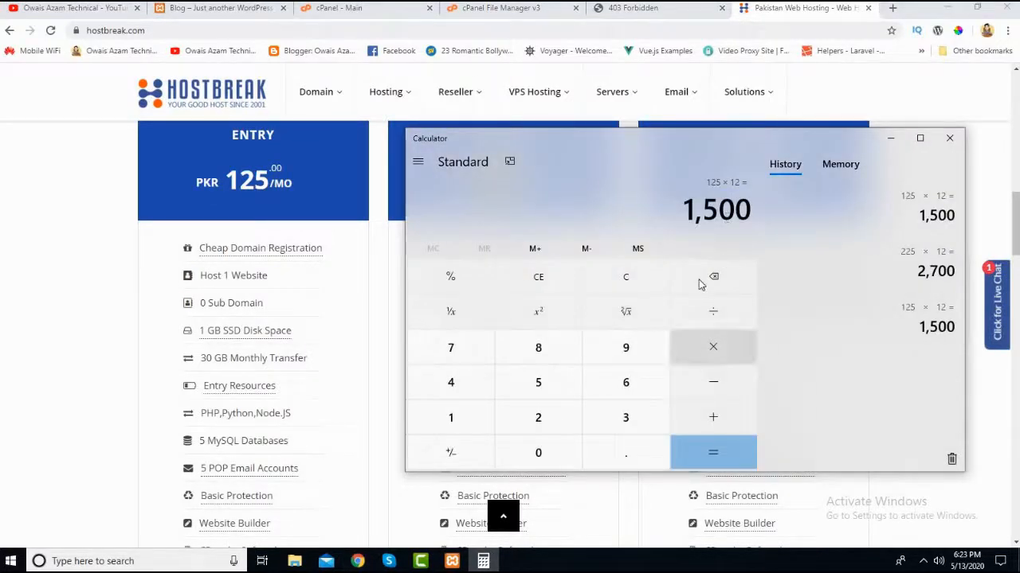
click(665, 283)
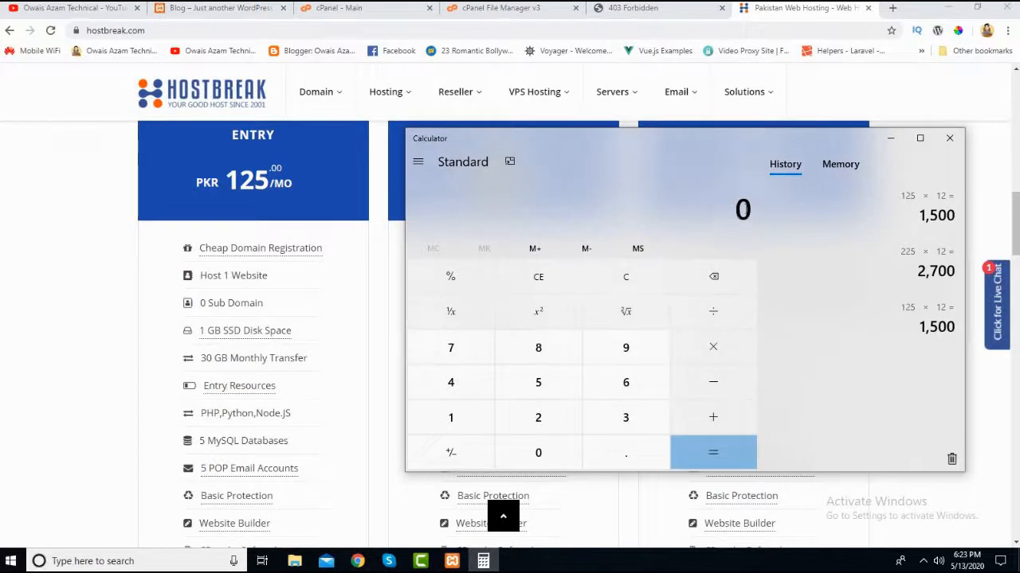
key(ctrl+v)
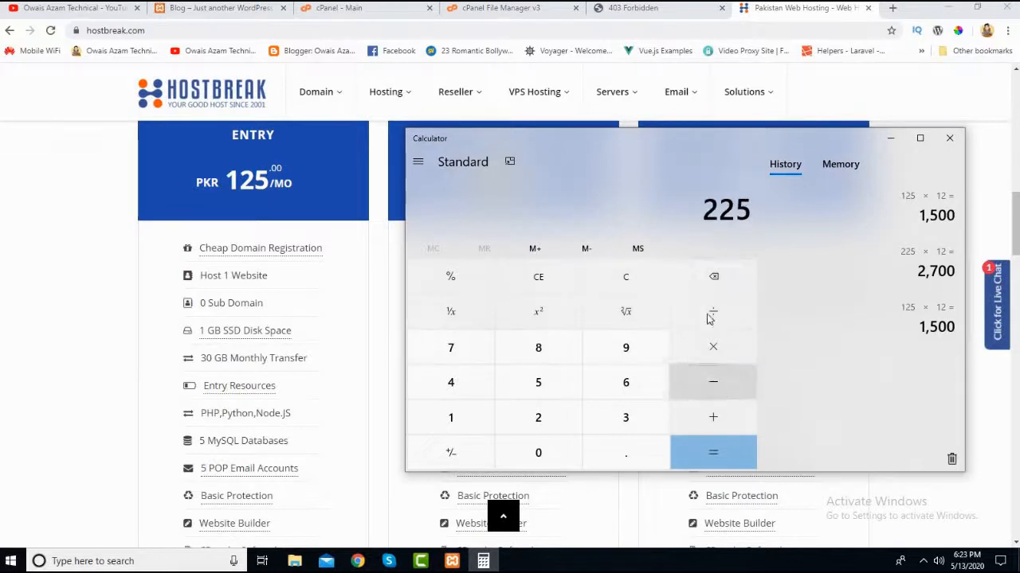
- Multiply the pasted price by 12 to calculate the Basic plan's yearly cost
click(715, 351)
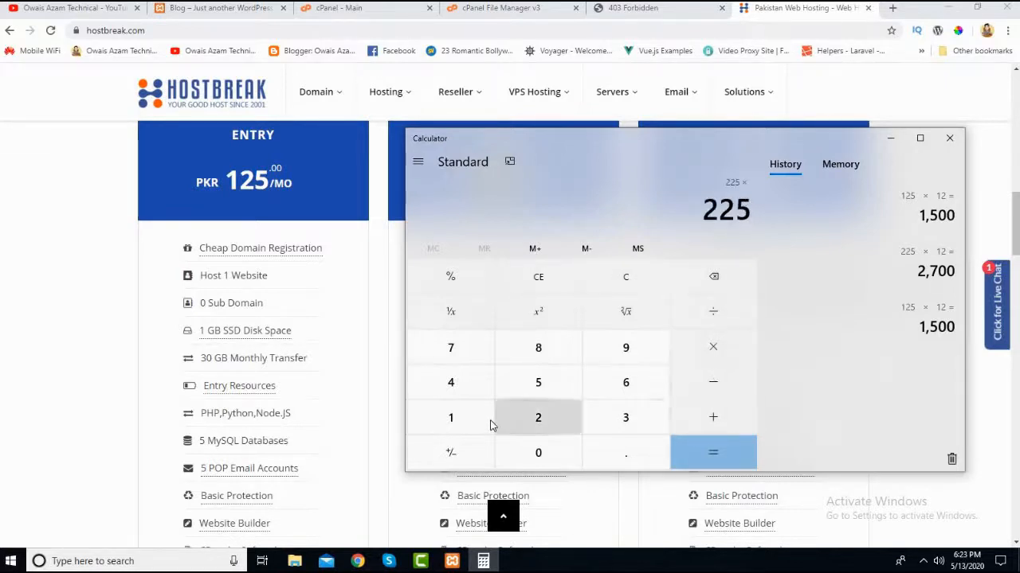
click(450, 417)
click(537, 417)
click(724, 453)
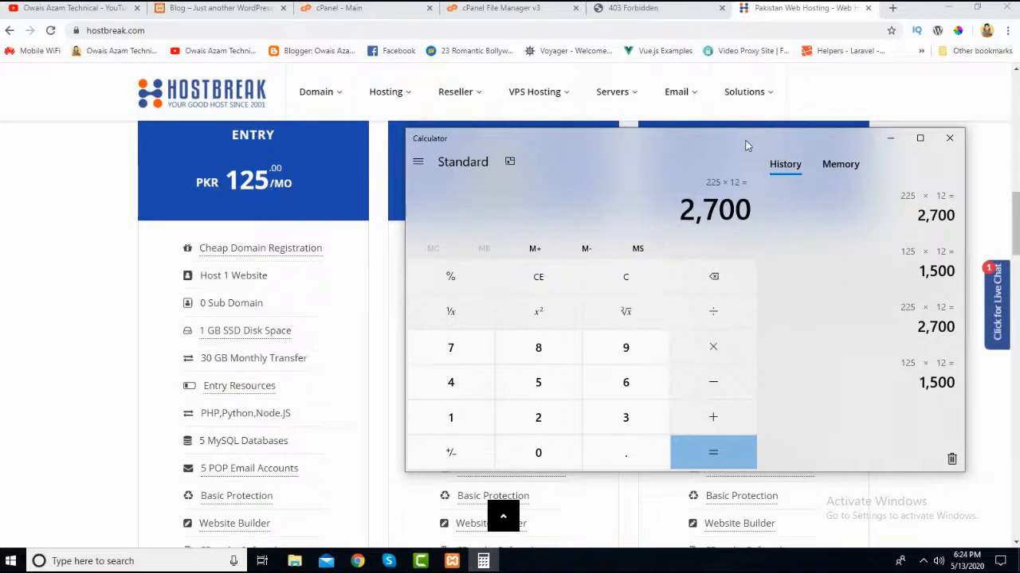
- Return to the HostBreak page and compare the Basic plan's features with the Entry plan's, highlighting the Basic plan's sub domains entry
drag(735, 141, 746, 141)
click(392, 261)
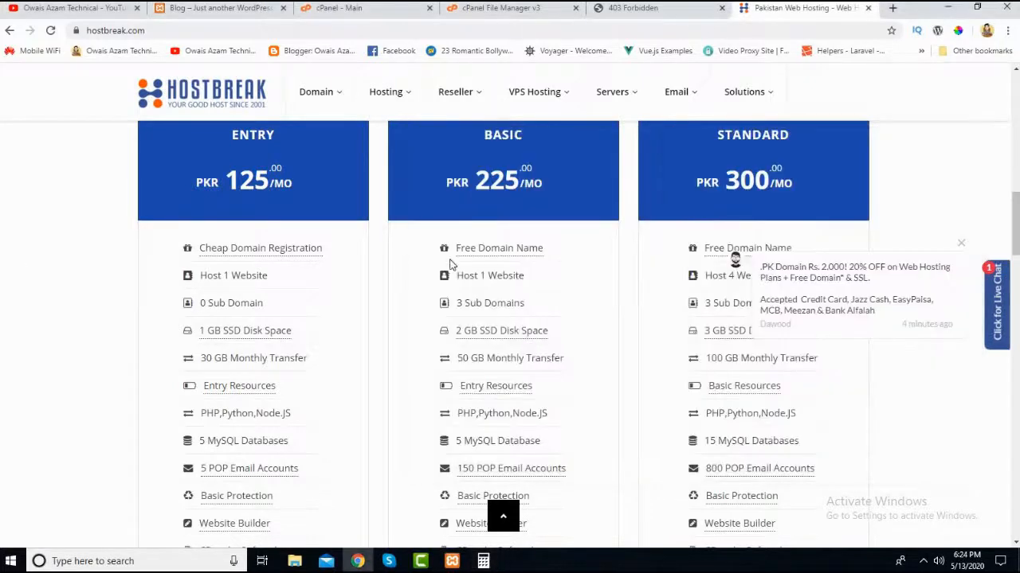
scroll(450, 264, down, 1)
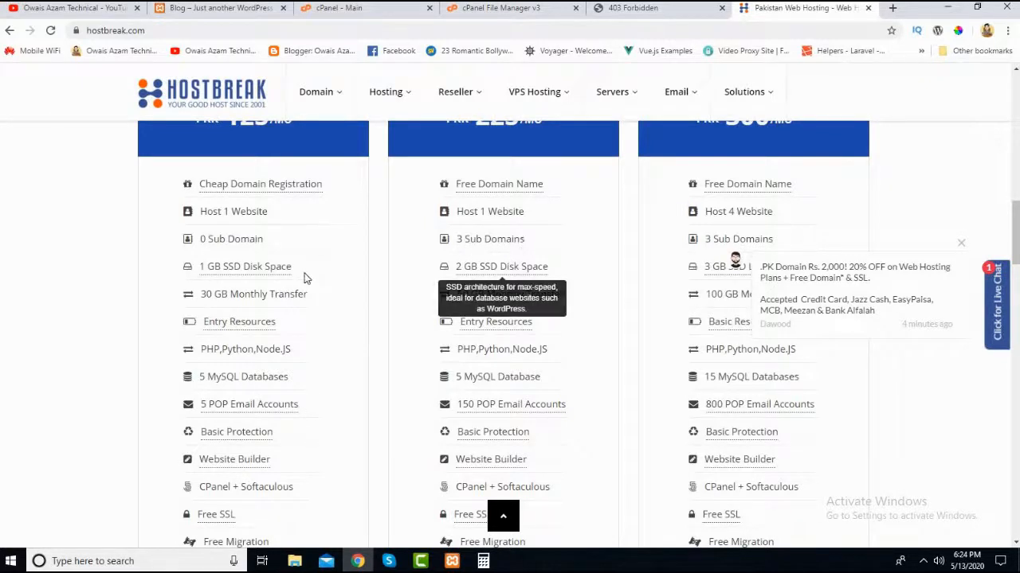
scroll(510, 444, down, 2)
scroll(496, 378, up, 2)
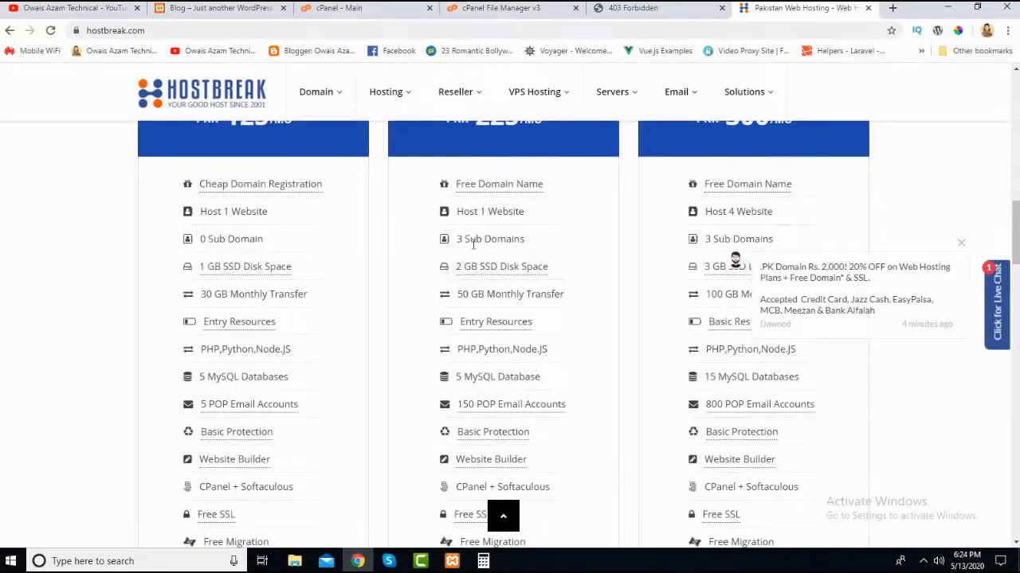
drag(527, 249, 472, 251)
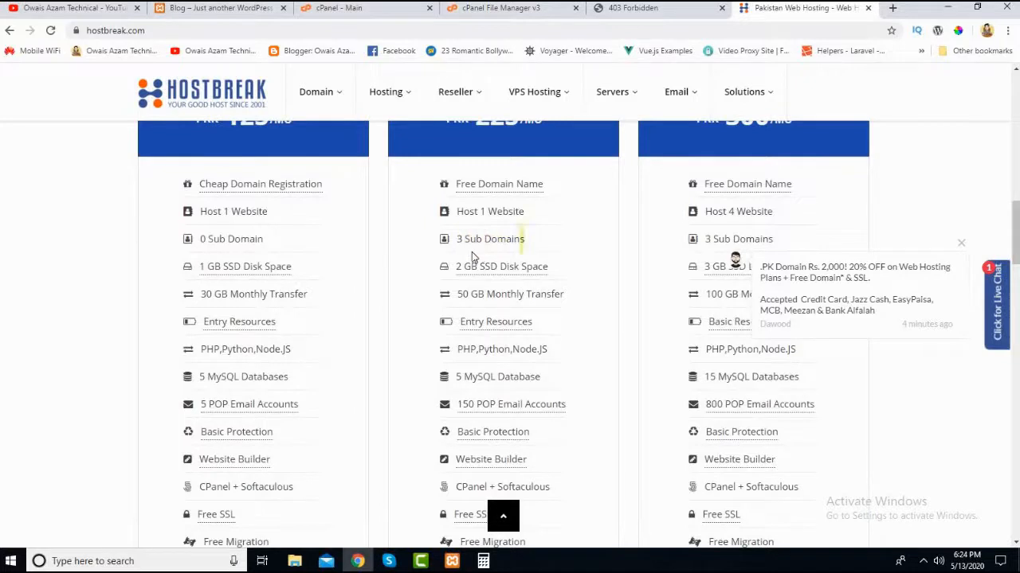
click(529, 243)
drag(458, 240, 508, 239)
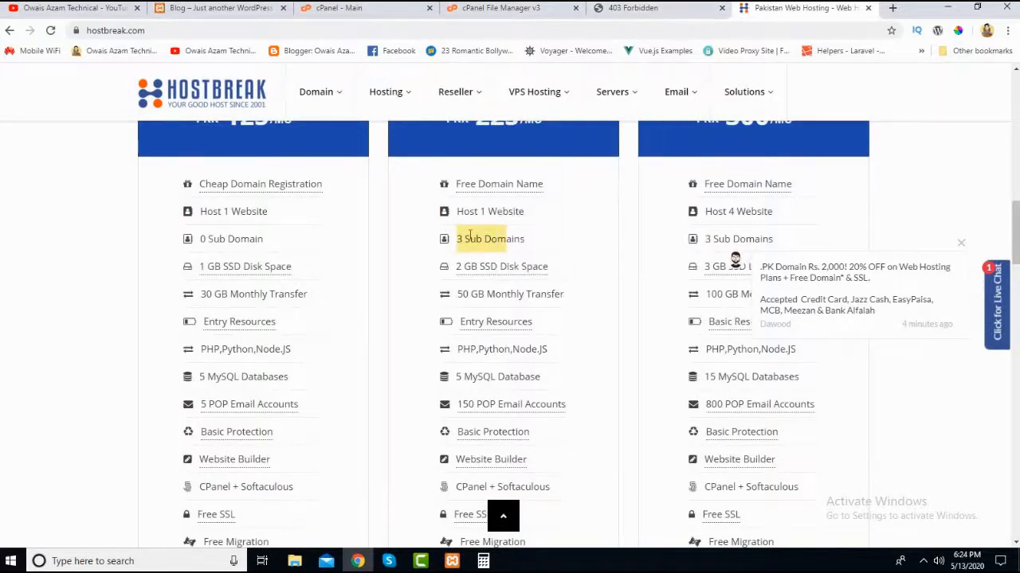
- Clear the sub domains highlight and review the Basic plan's monthly price and free domain name offer
click(484, 232)
scroll(486, 239, up, 1)
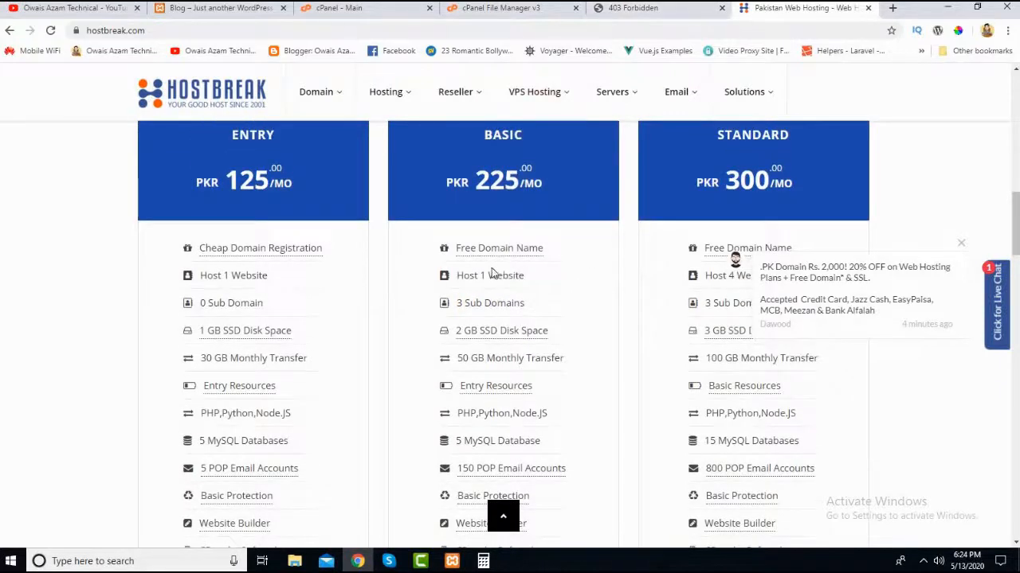
mouse_move(496, 252)
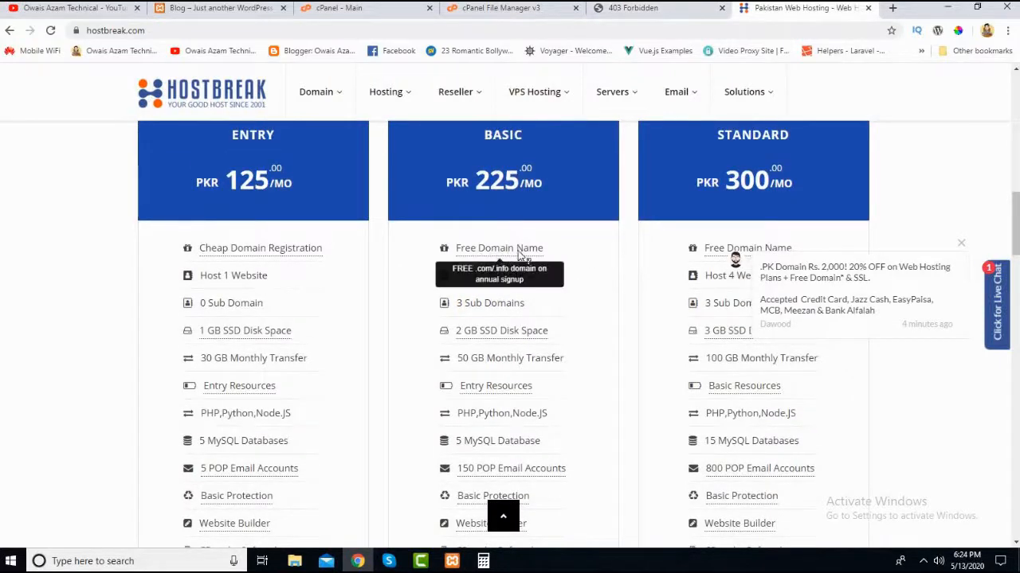
click(637, 8)
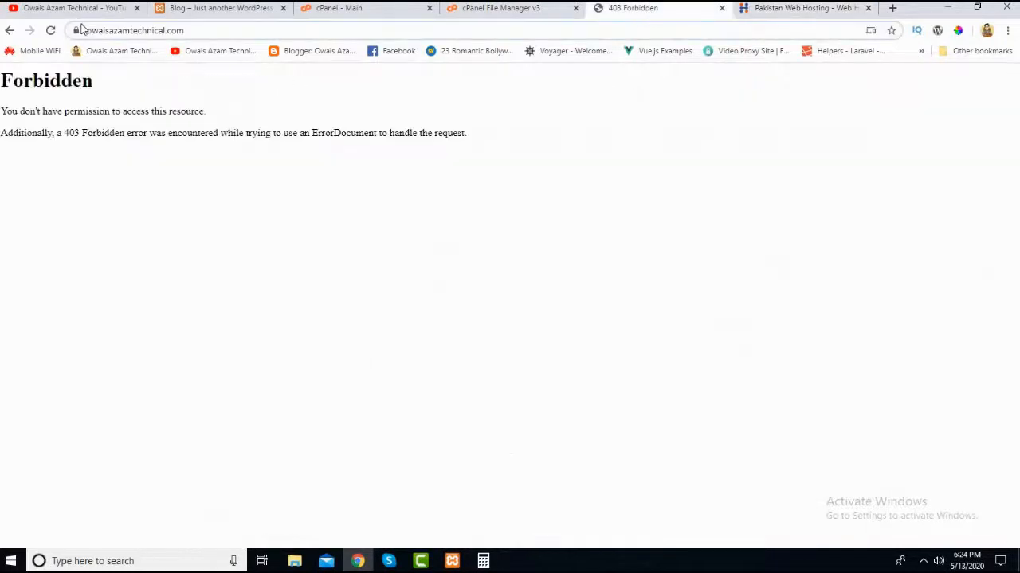
click(132, 31)
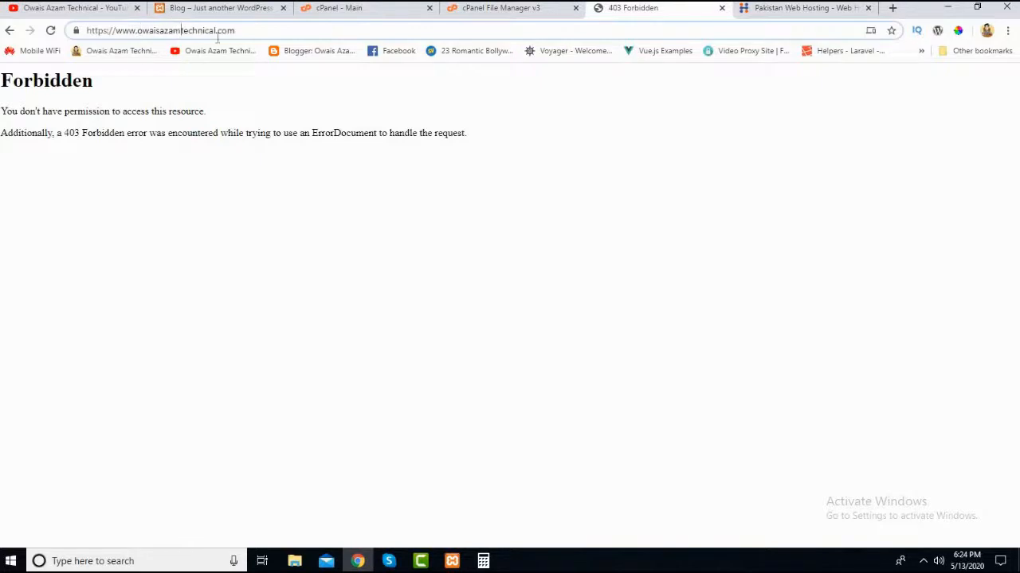
drag(246, 30, 83, 30)
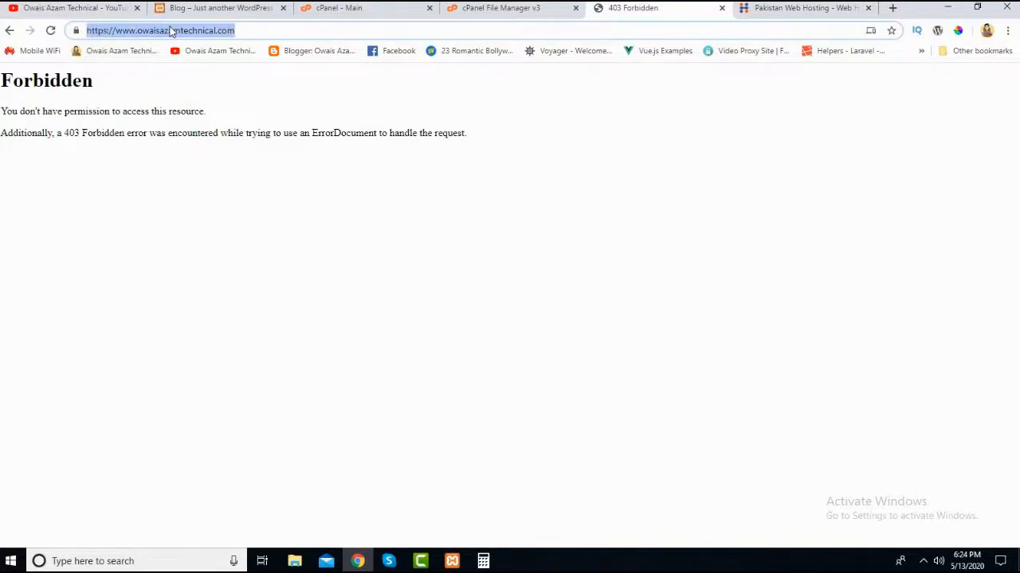
right_click(170, 30)
click(206, 118)
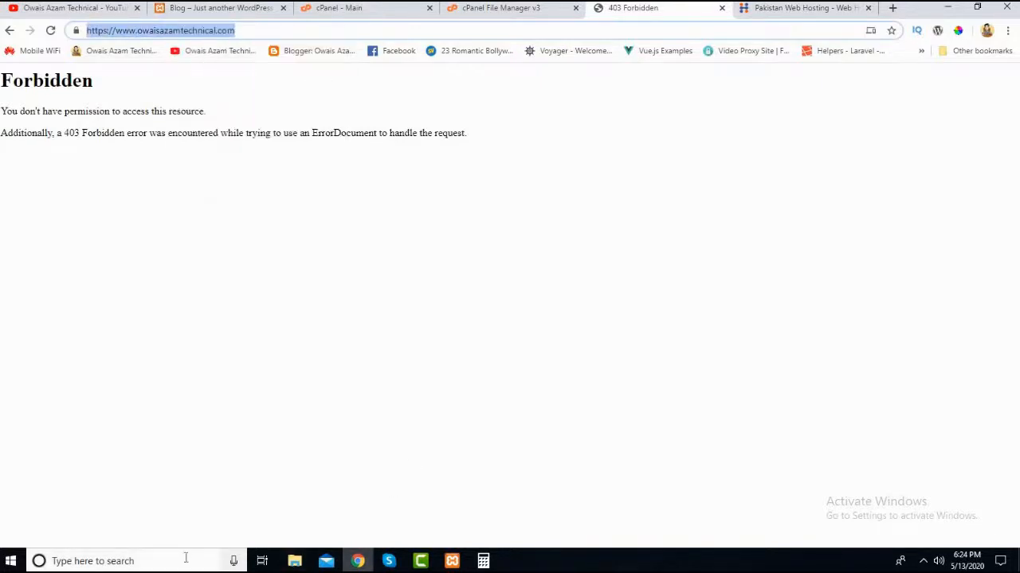
- Search Windows for "not", open Notepad++ and reposition its window slightly over the browser
click(186, 561)
text(not)
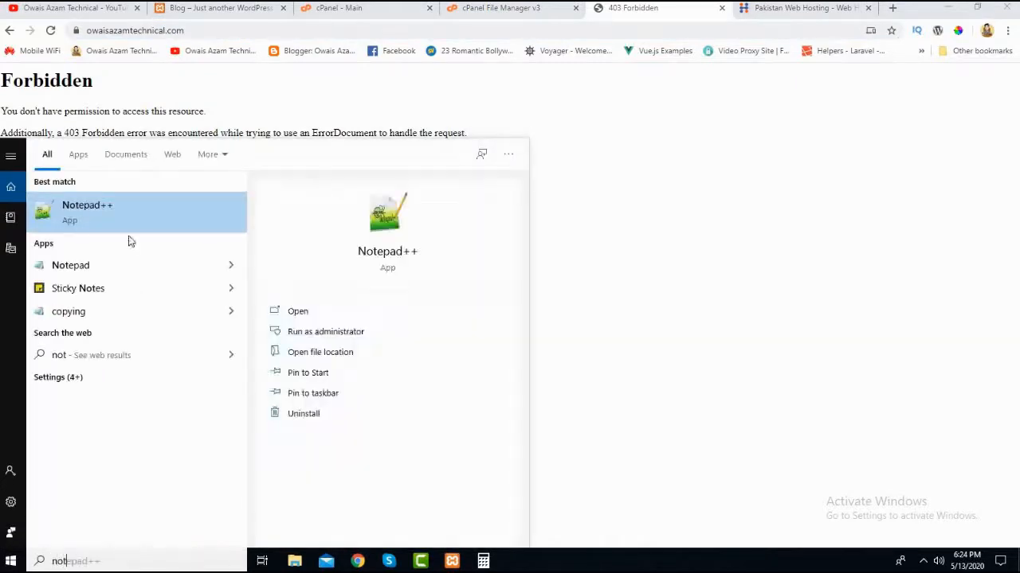
click(116, 214)
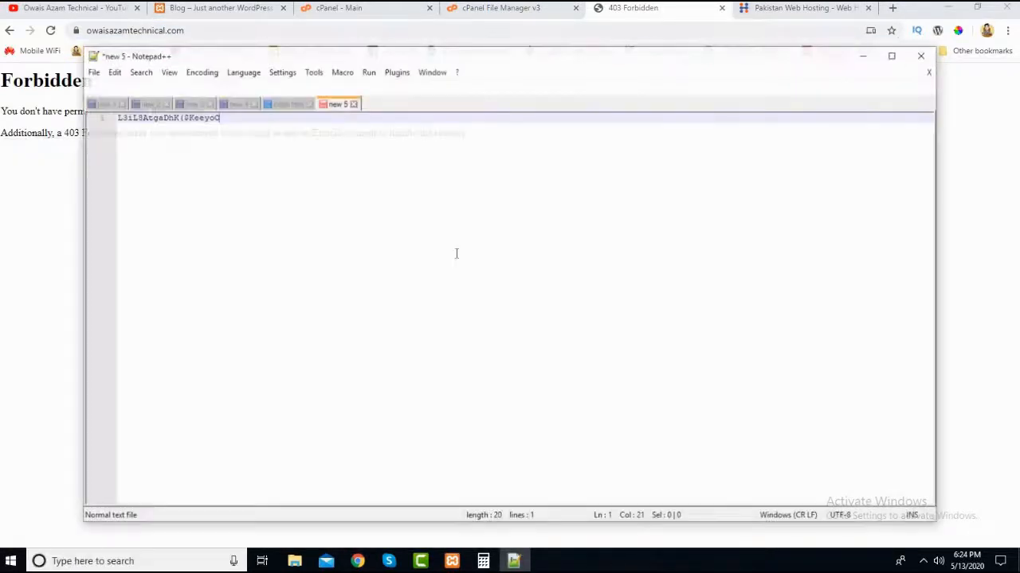
drag(487, 59, 527, 59)
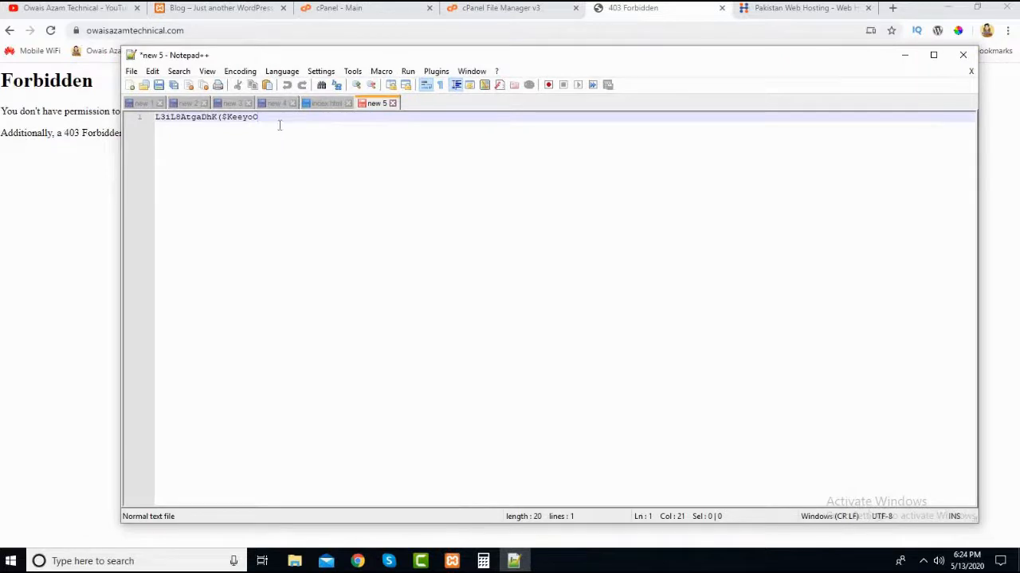
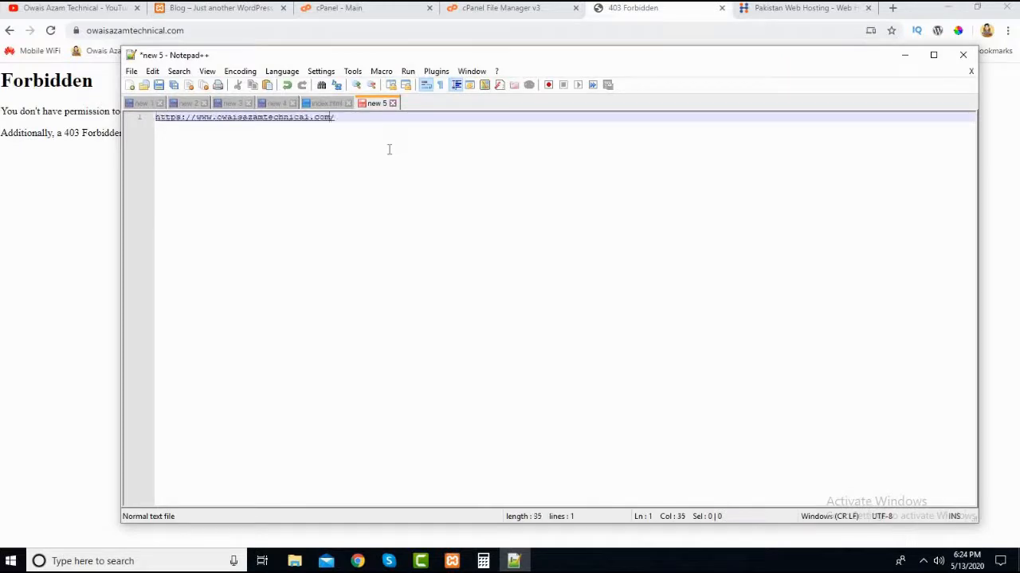
key(BackSpace)
key(Left)
key(Left)
key(Left)
key(Left)
key(Left)
key(Left)
key(Left)
key(Left)
key(Left)
key(Left)
key(Left)
key(Left)
key(Left)
key(Left)
key(BackSpace)
key(BackSpace)
key(BackSpace)
key(BackSpace)
key(BackSpace)
key(BackSpace)
key(BackSpace)
key(BackSpace)
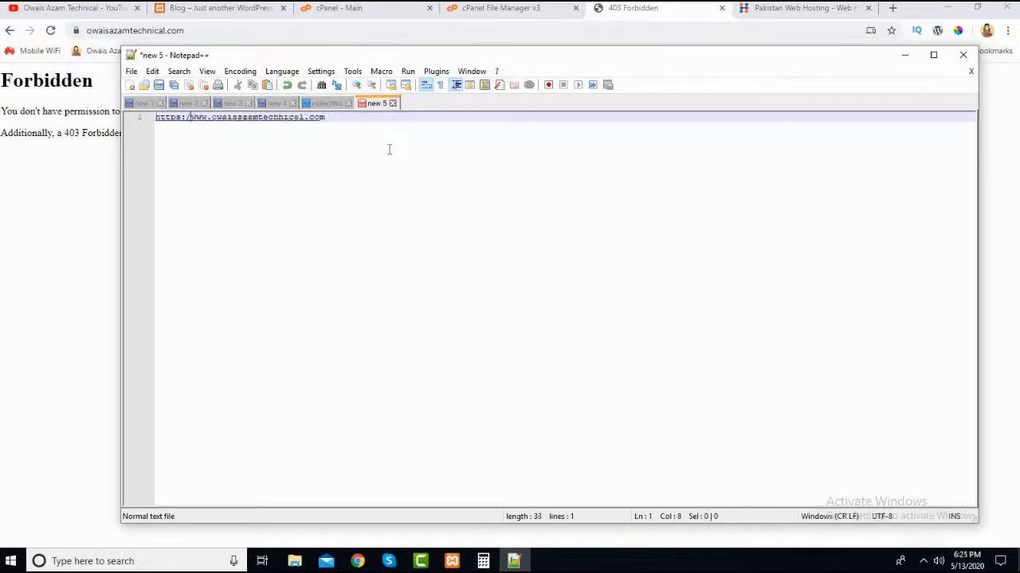
click(305, 164)
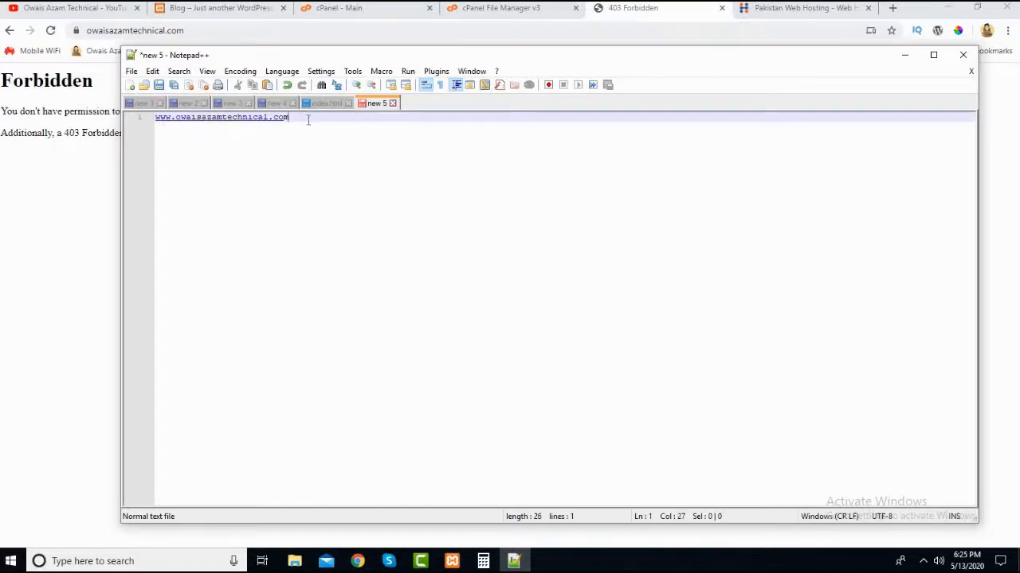
- Copy the www address and paste it three times on lines 3 to 5, with line 2 left blank
click(147, 127)
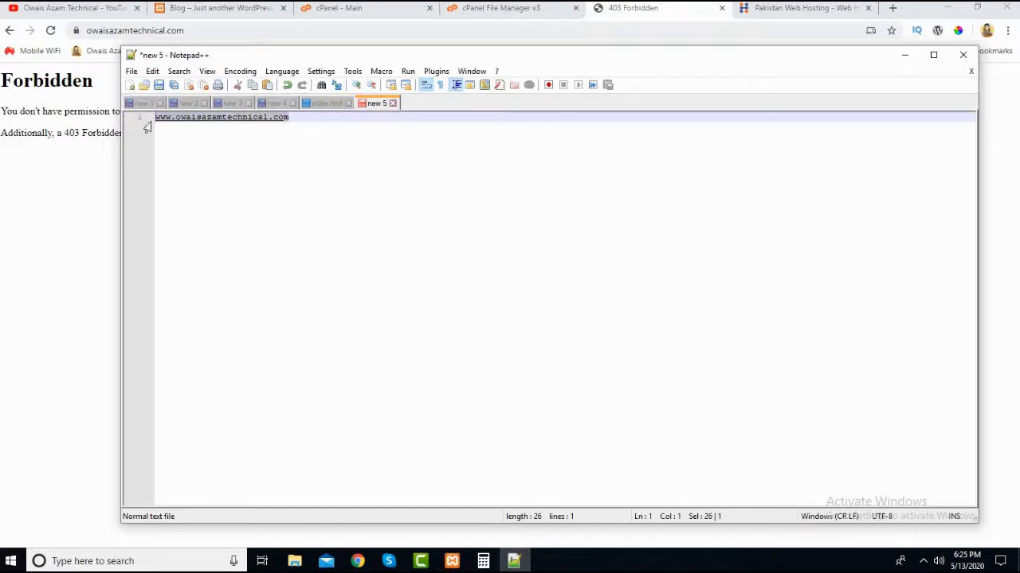
key(ctrl+c)
key(End)
key(Return)
key(Return)
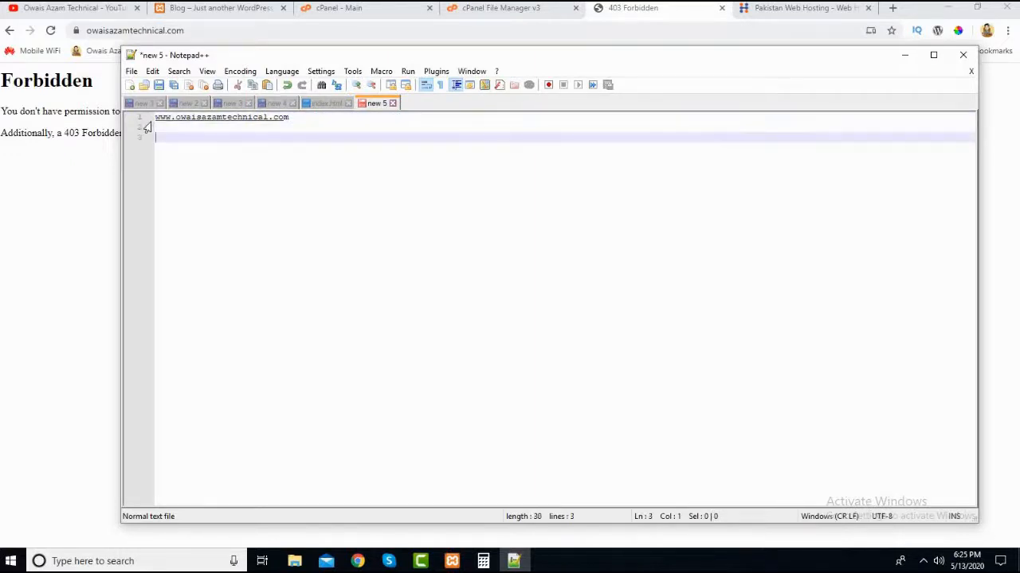
key(ctrl+v)
key(Return)
key(ctrl+v)
key(Return)
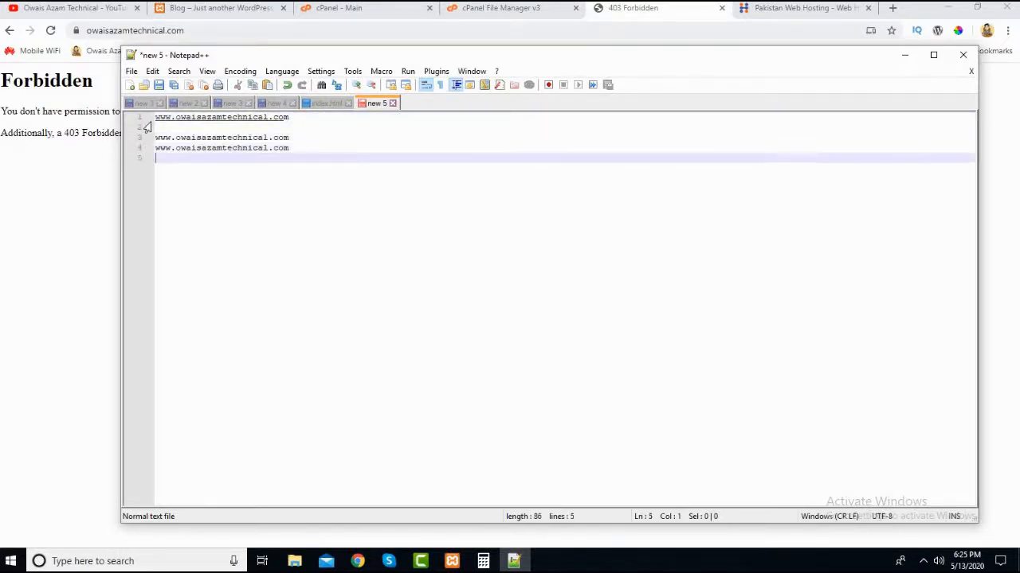
key(ctrl+v)
key(Up)
key(Up)
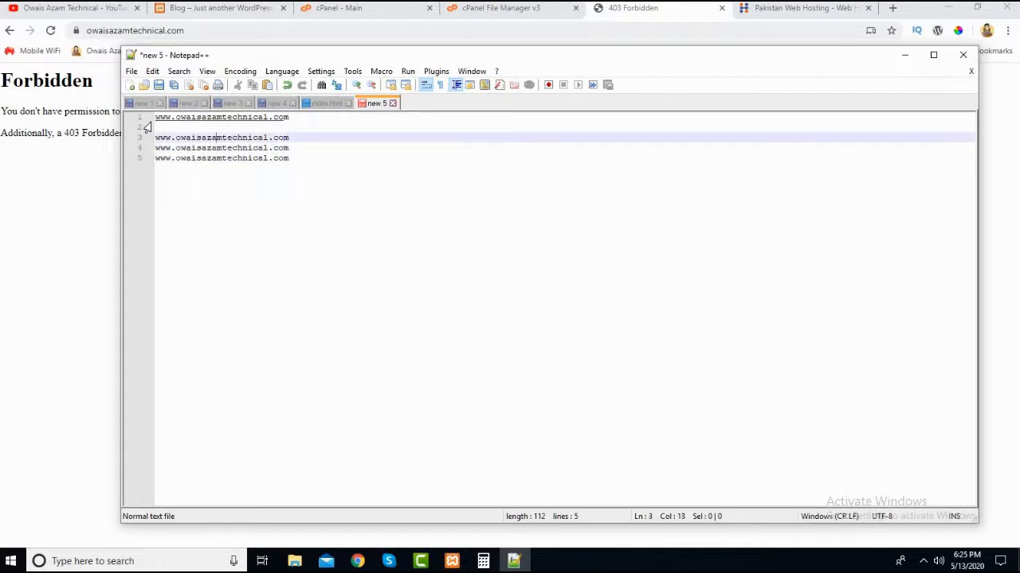
key(Left)
key(Left)
key(Left)
key(Left)
key(Left)
key(Left)
key(Left)
key(Left)
key(Left)
key(Left)
text(karac)
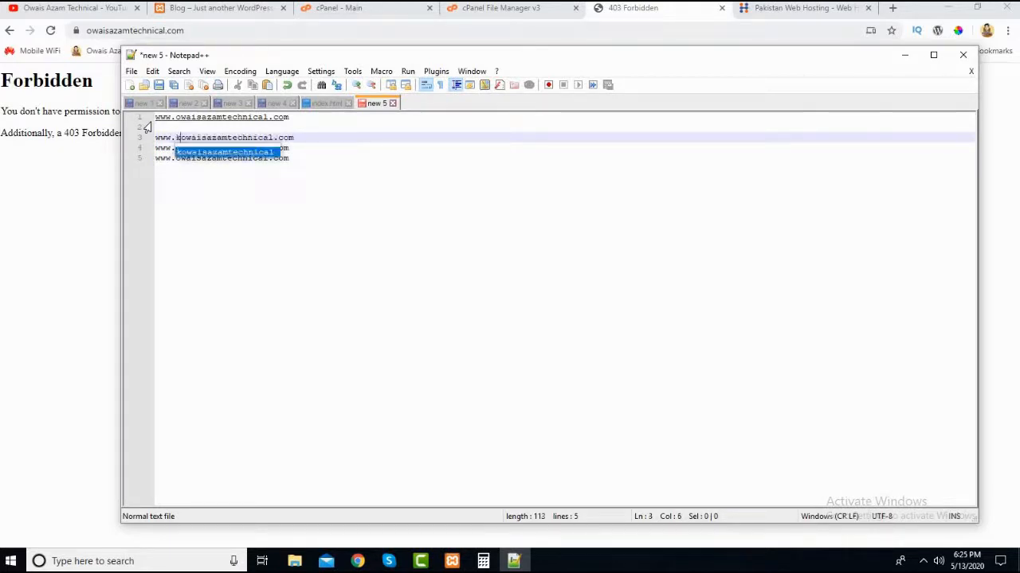
text(hi)
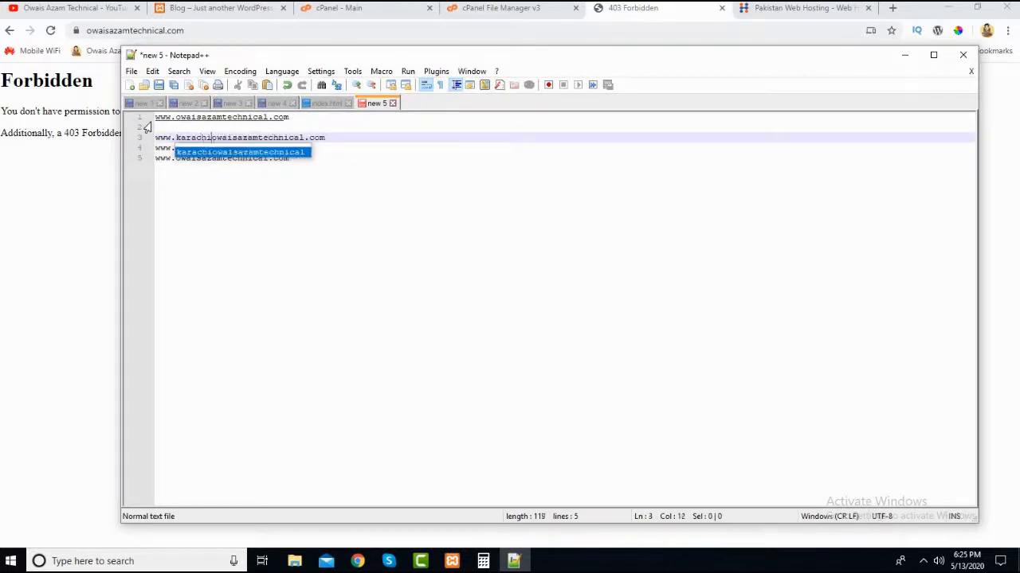
text(.)
key(Down)
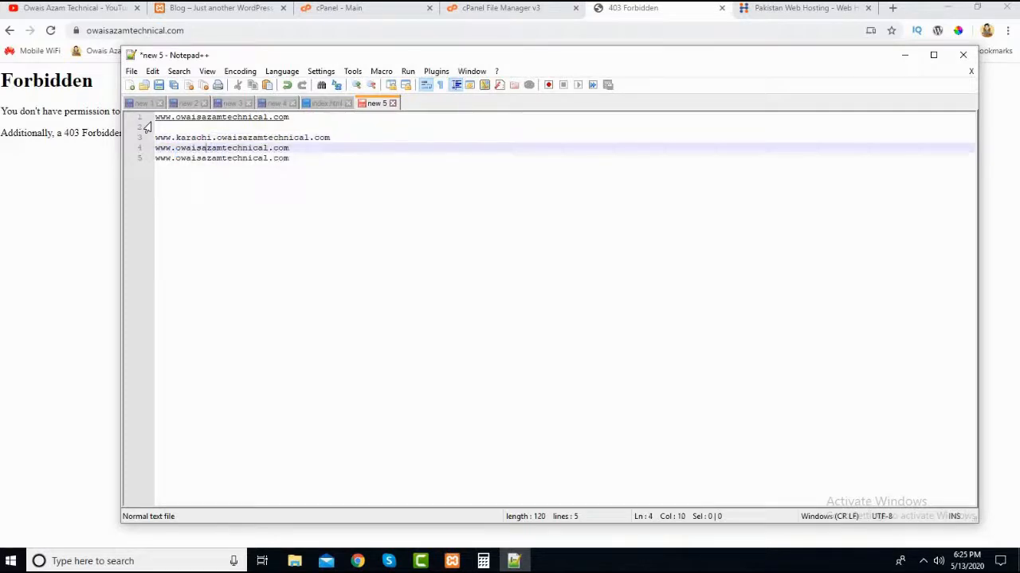
key(Left)
key(Left)
key(Left)
key(Left)
key(Left)
key(Left)
key(Left)
key(Left)
text(lahore)
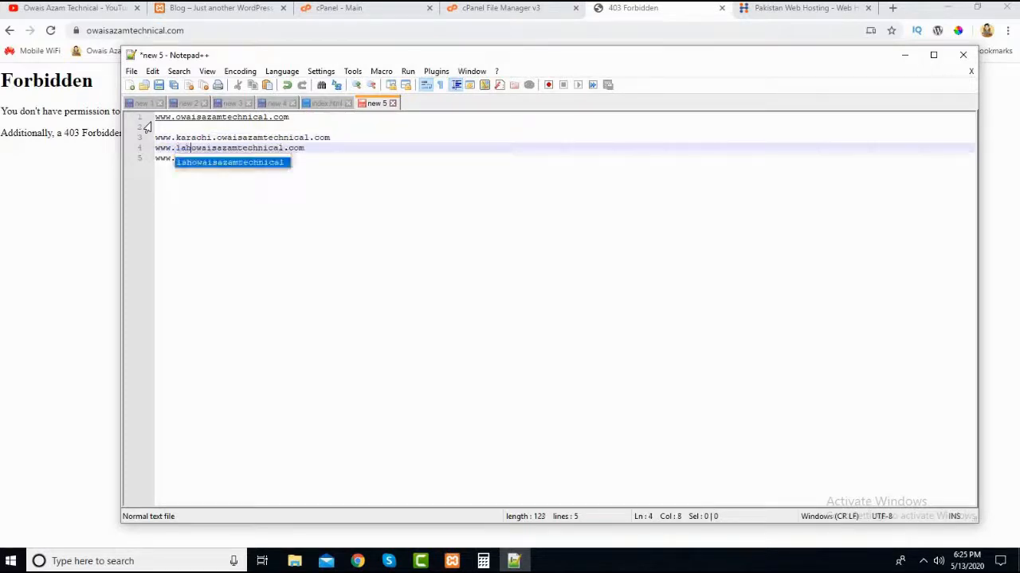
text(.)
key(Down)
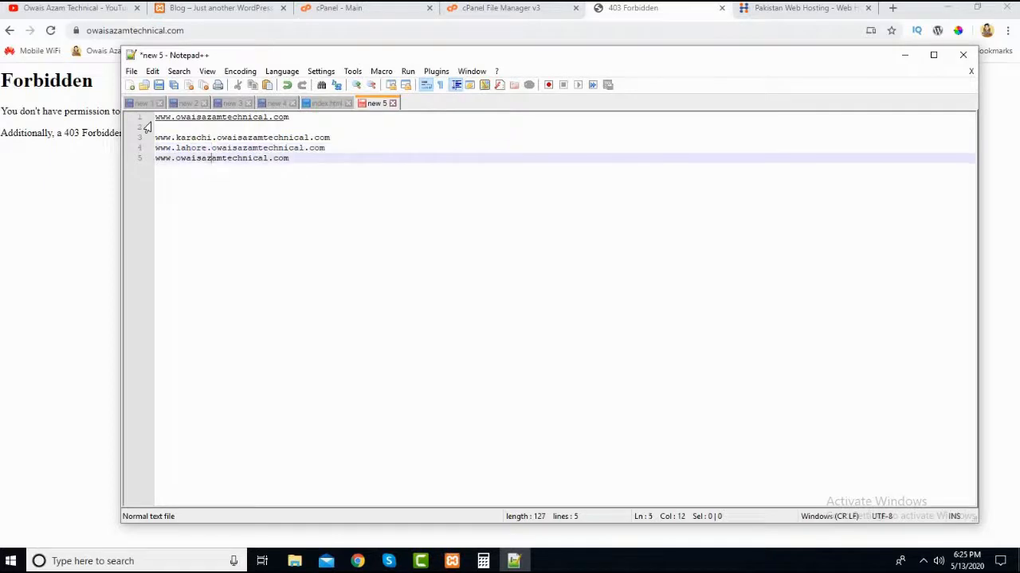
key(Left)
key(Left)
key(Left)
key(Left)
key(Left)
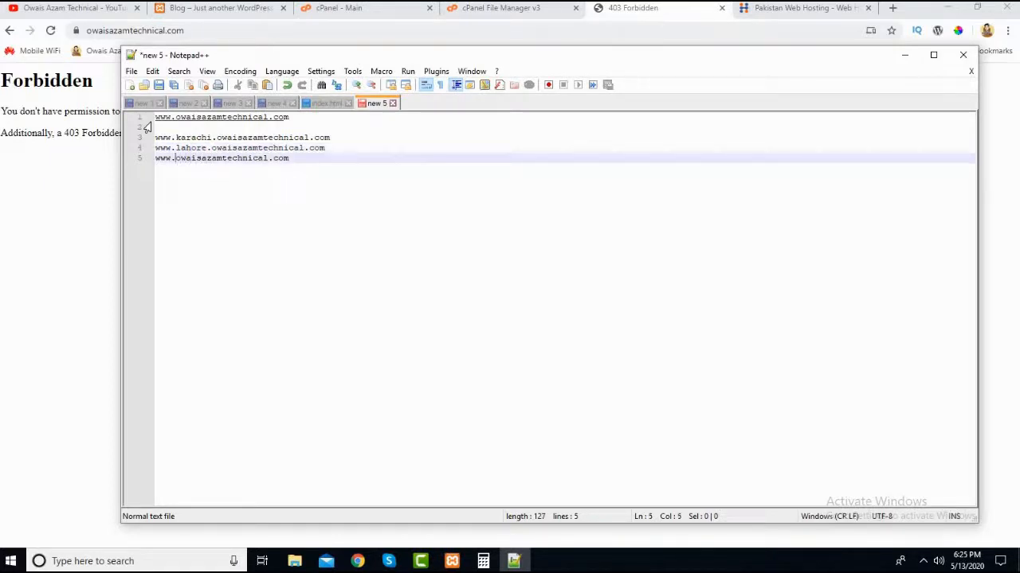
text(islam)
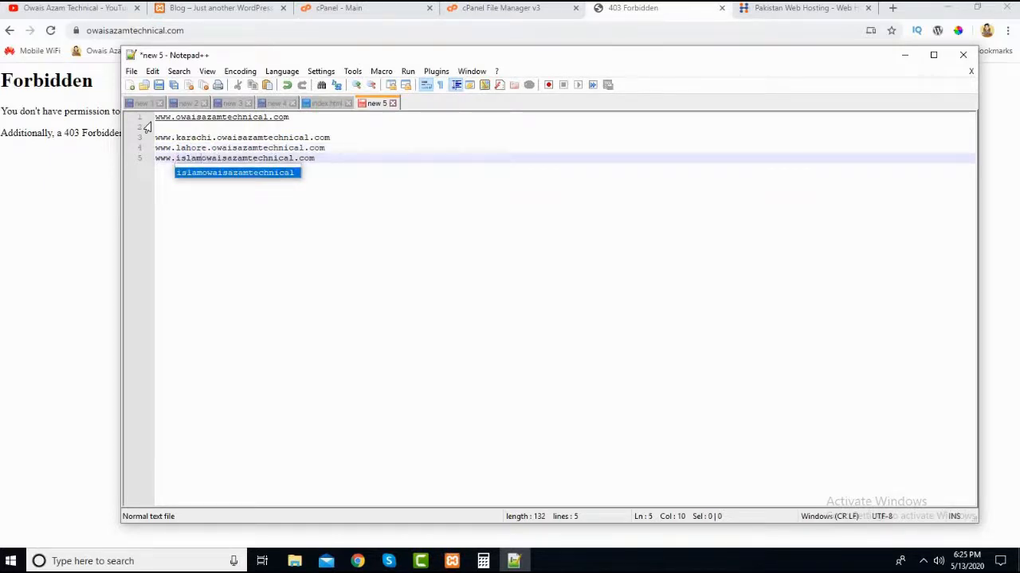
text(abad.)
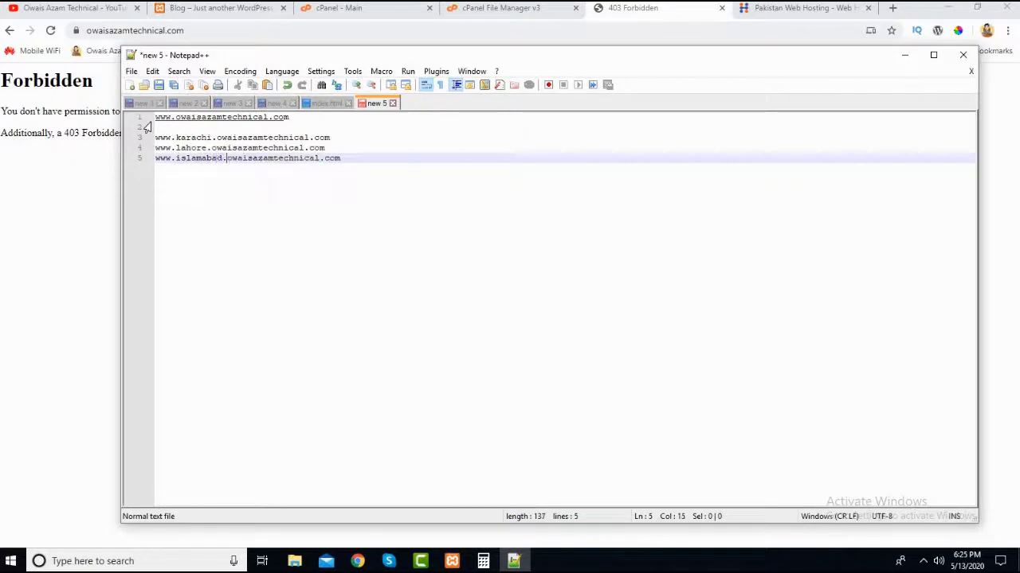
- Examine the karachi address by highlighting its sub domain prefix and the main domain part, and clear the highlight
click(231, 146)
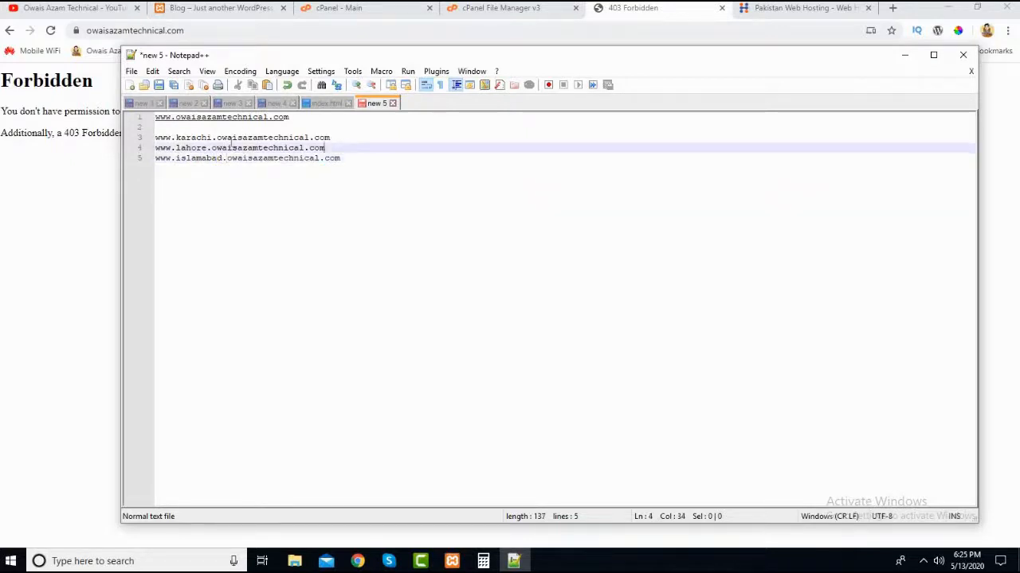
click(172, 129)
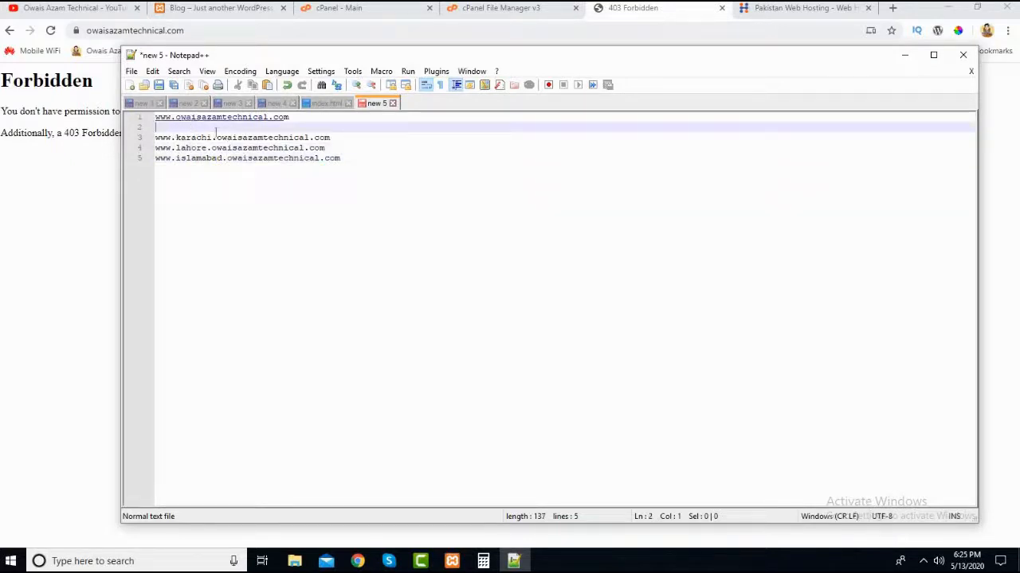
double_click(199, 138)
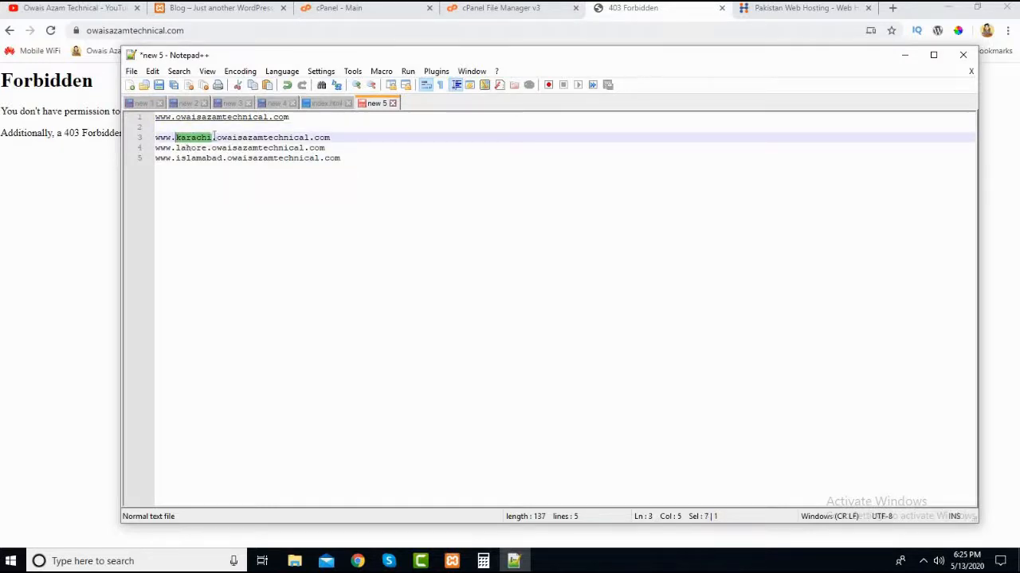
click(212, 137)
double_click(210, 139)
click(207, 139)
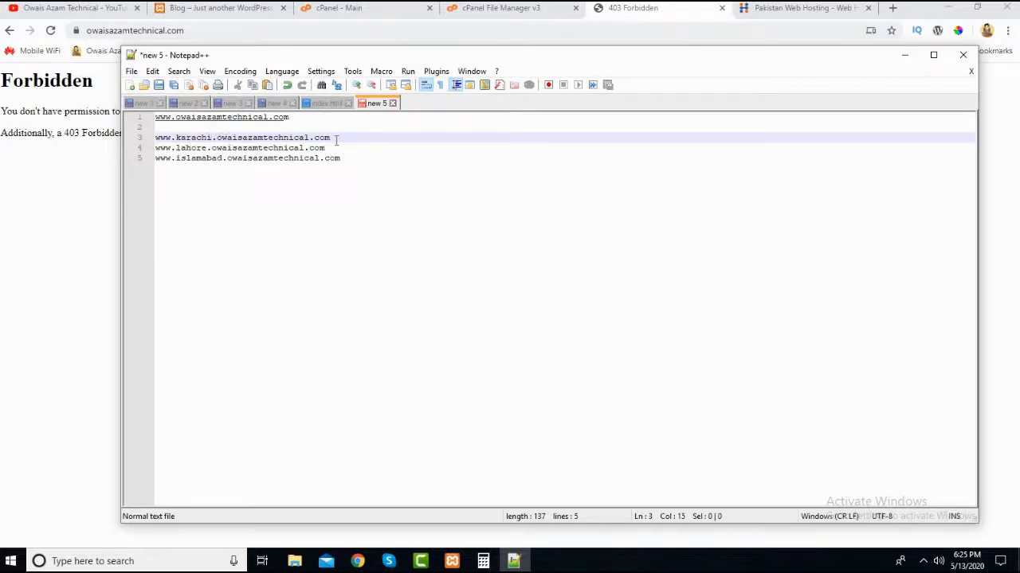
drag(336, 139, 226, 140)
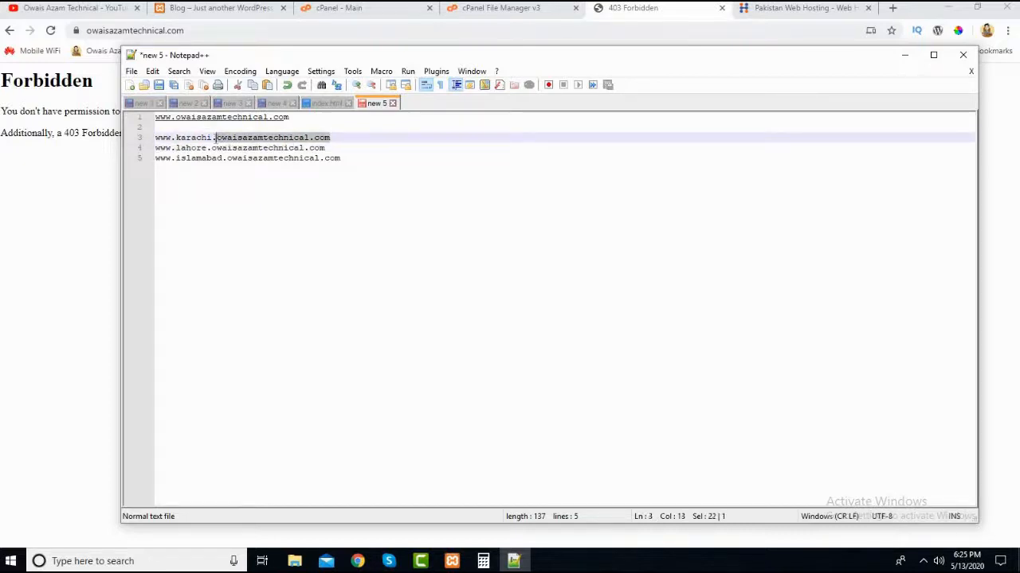
key(ctrl+End)
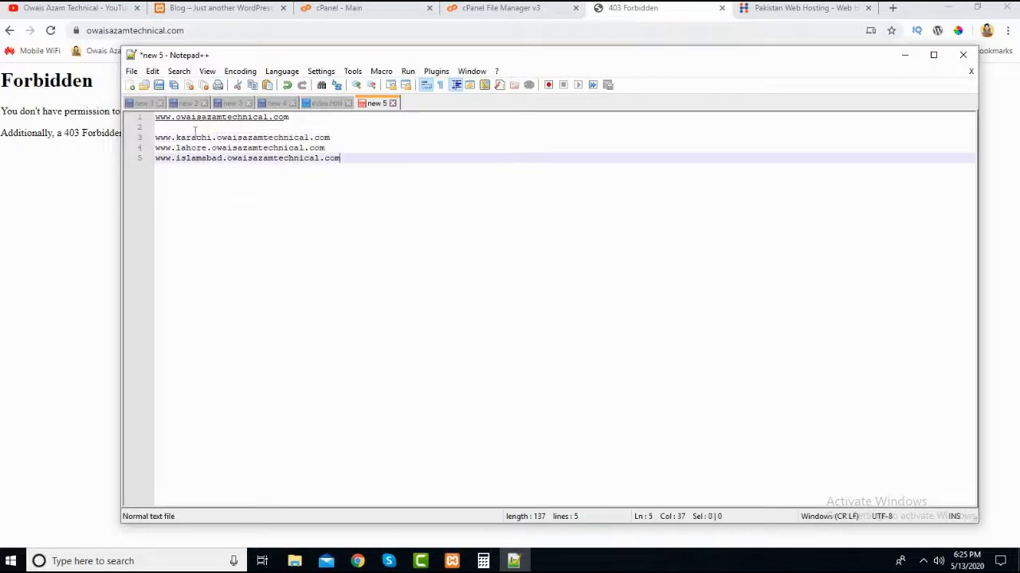
- Compare the three sub domain addresses with the main domain, highlighting lines 3 to 5 and going over each city prefix
click(187, 139)
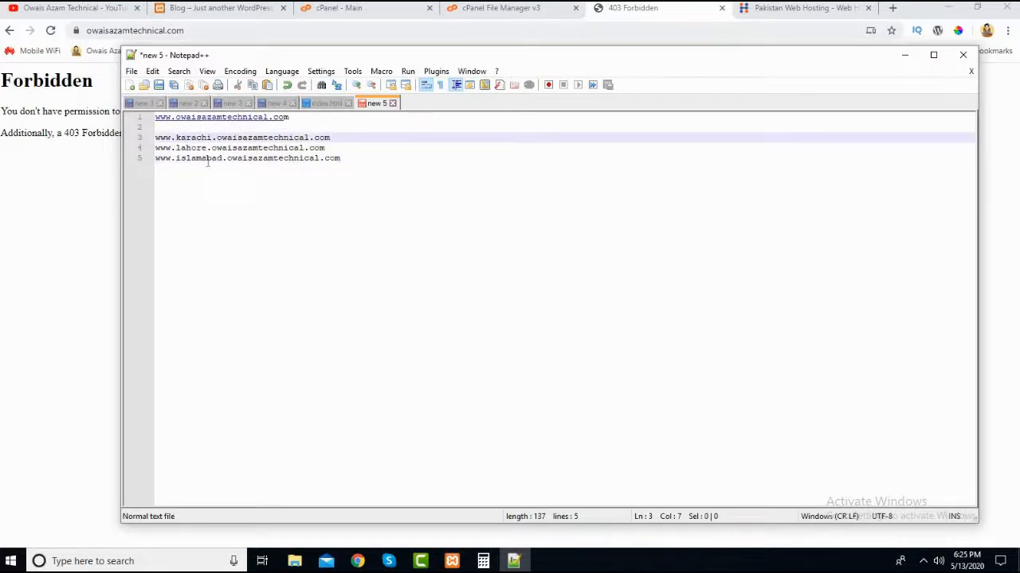
drag(344, 159, 172, 137)
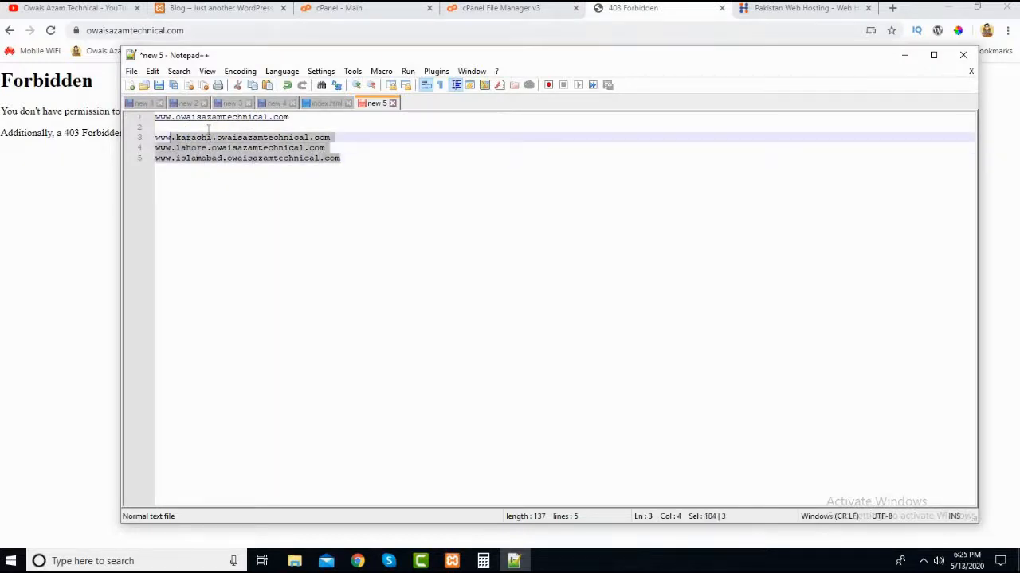
click(208, 127)
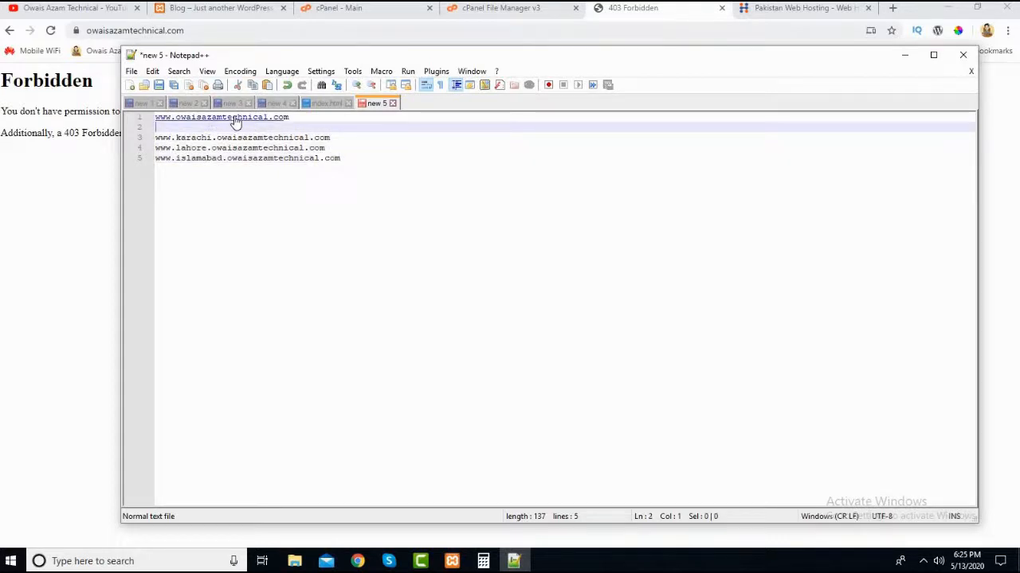
click(201, 138)
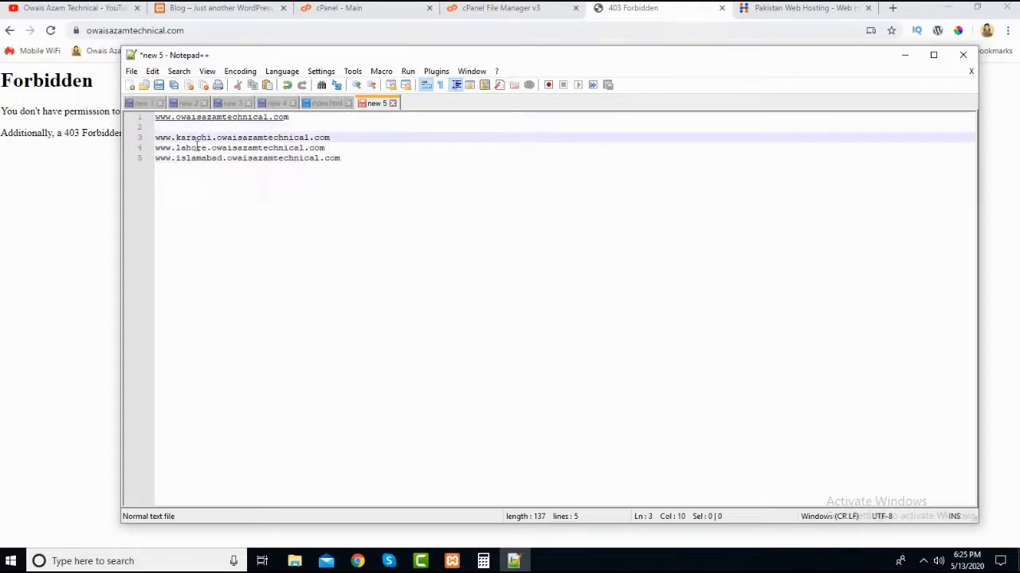
click(197, 147)
click(196, 138)
click(195, 149)
click(191, 138)
click(190, 157)
click(186, 138)
click(186, 148)
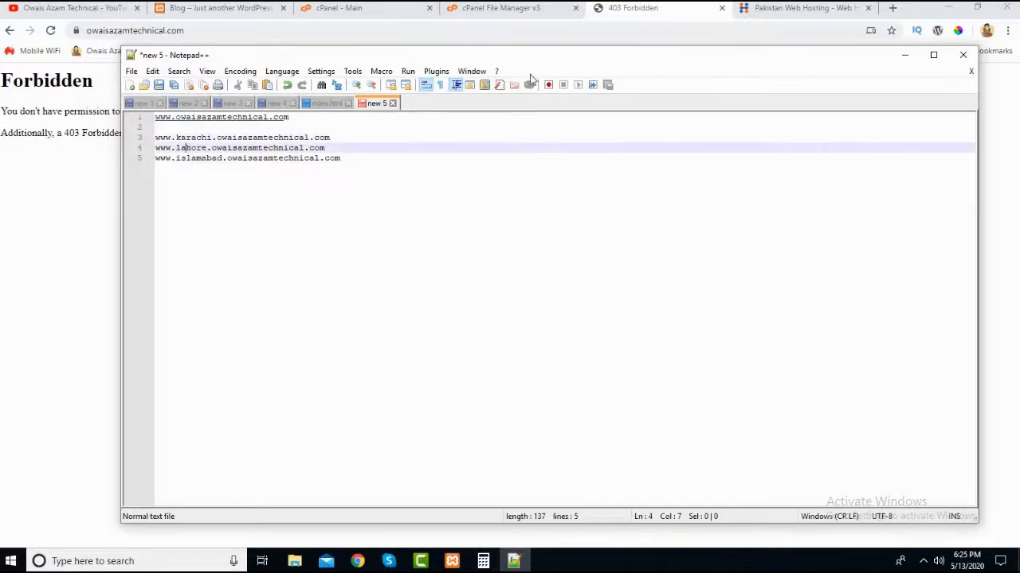
- Switch to the browser's HostBreak page and review the Basic plan's sub domains and free domain name entries
click(540, 8)
click(650, 9)
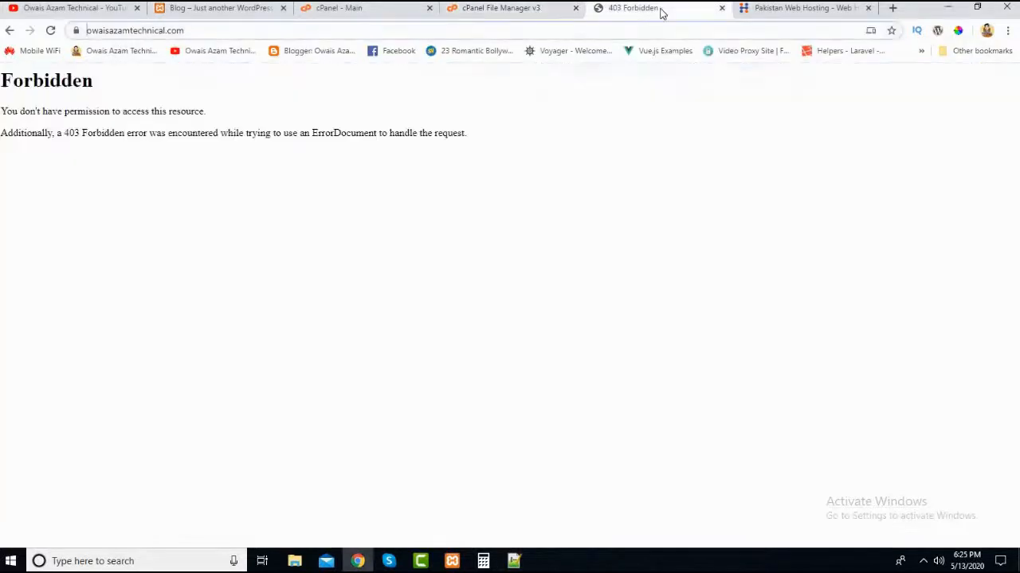
click(740, 9)
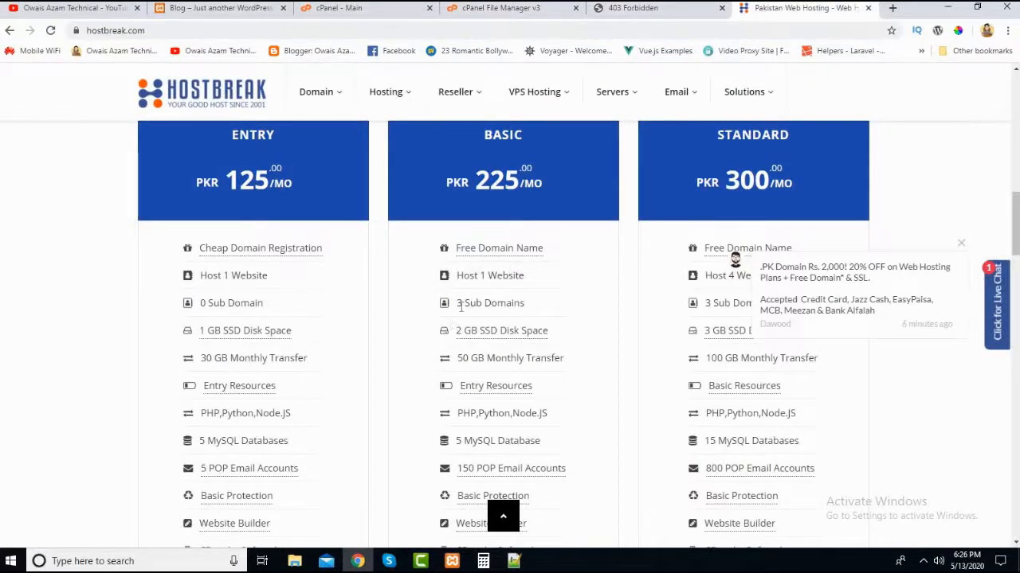
mouse_move(502, 251)
- Switch to Notepad++ to check the karachi, lahore and islamabad addresses, and return to the HostBreak plans
key(alt+Tab)
mouse_move(210, 140)
mouse_down()
mouse_move(215, 159)
mouse_move(213, 149)
mouse_up()
click(257, 235)
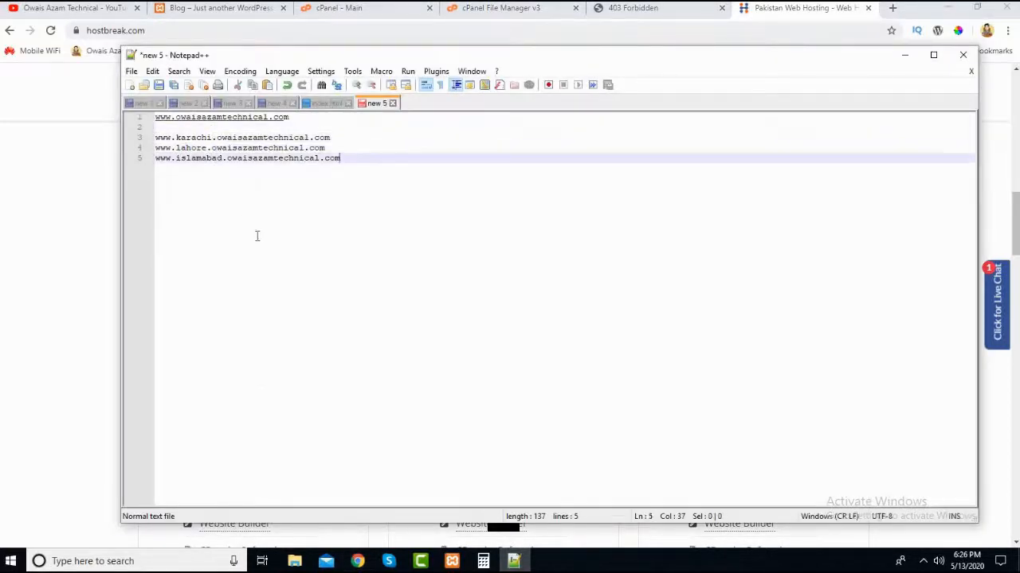
click(72, 242)
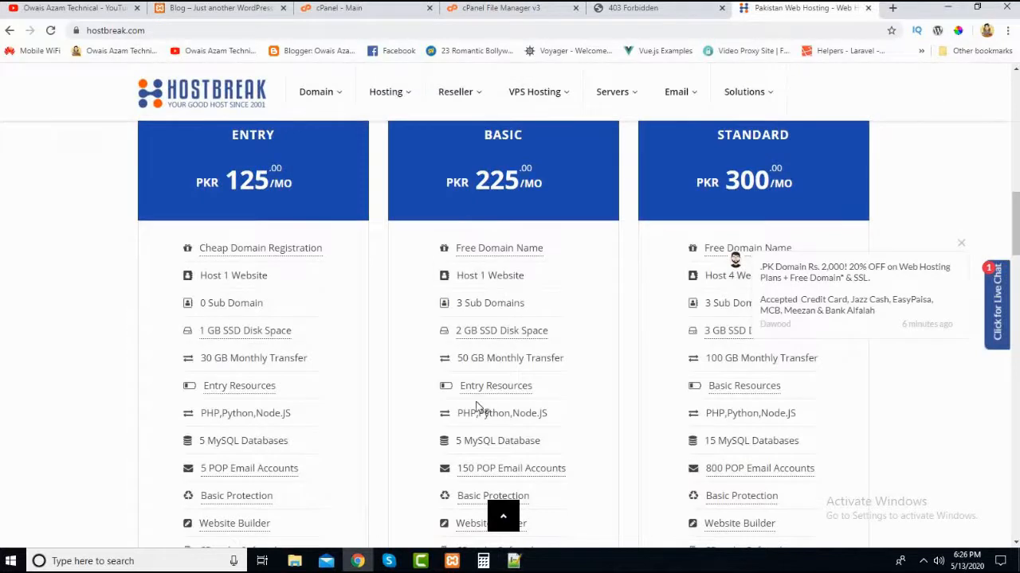
- Bring Notepad++ back and highlight the karachi address on line 3, clearing the selection when done
click(515, 562)
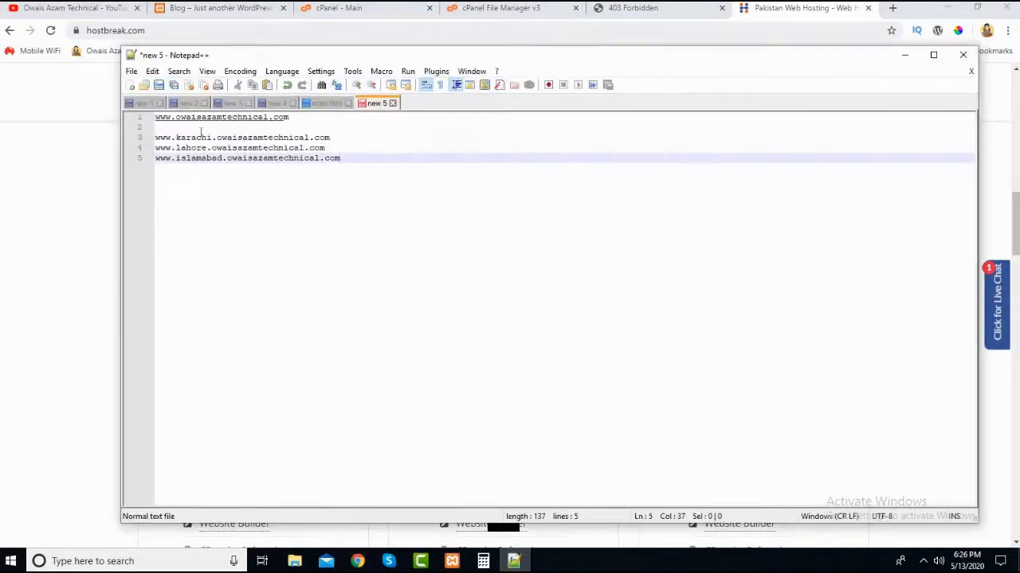
click(196, 137)
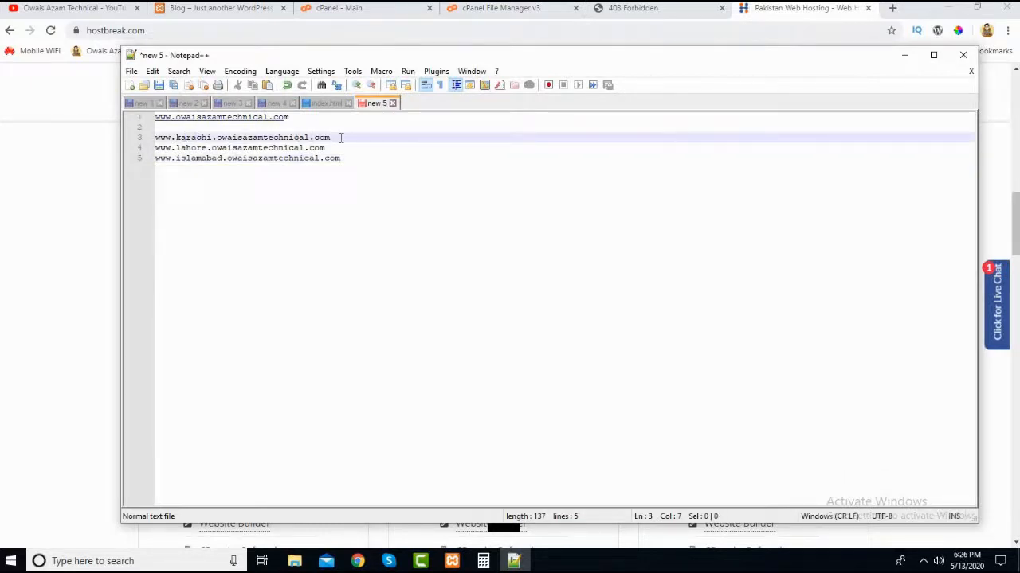
drag(341, 137, 161, 140)
click(228, 130)
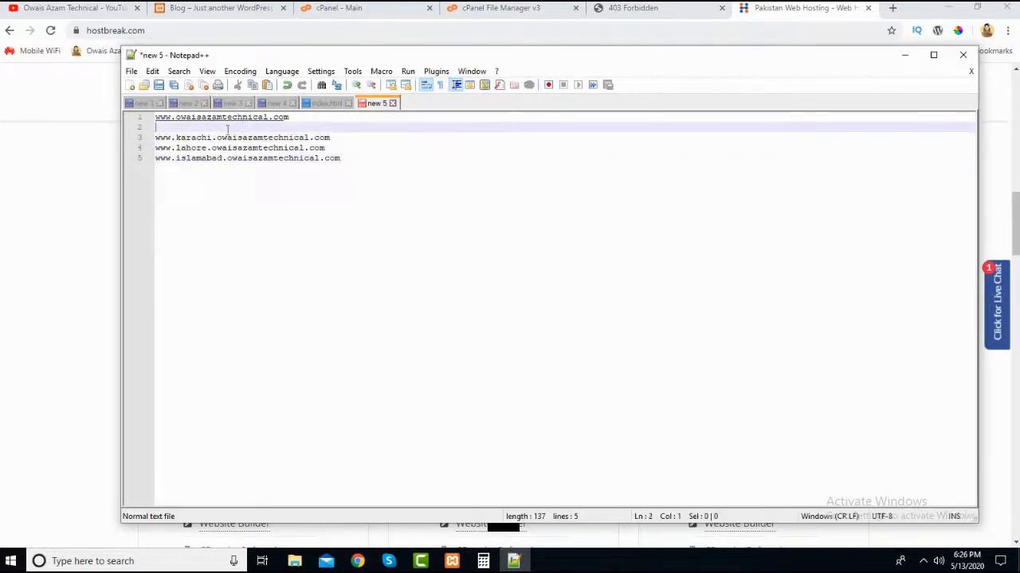
- Highlight the main domain part following "karachi." on line 3, clear it and highlight it again
click(202, 137)
mouse_move(223, 138)
mouse_down()
mouse_move(341, 137)
mouse_move(215, 137)
mouse_up()
click(337, 137)
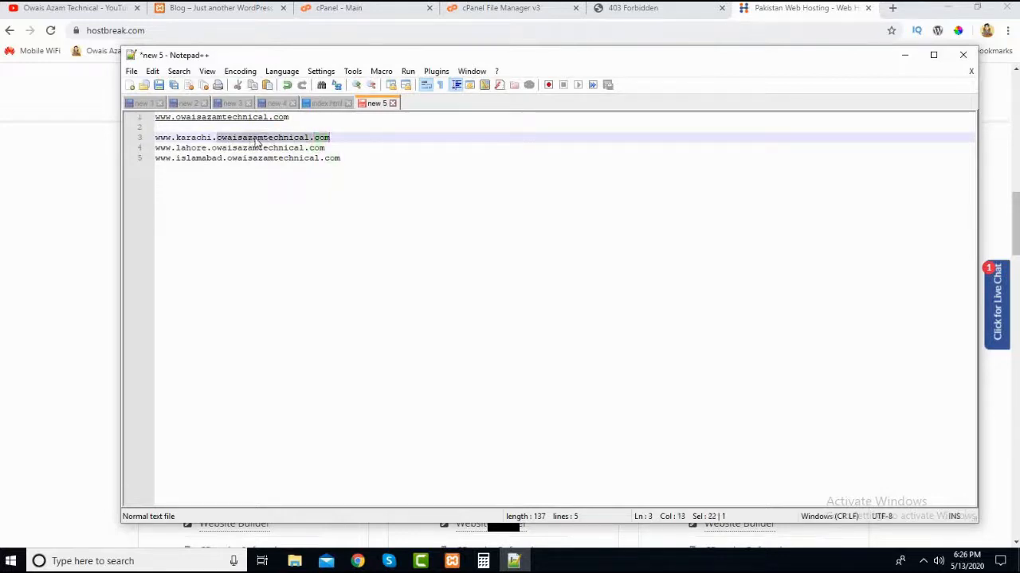
click(219, 129)
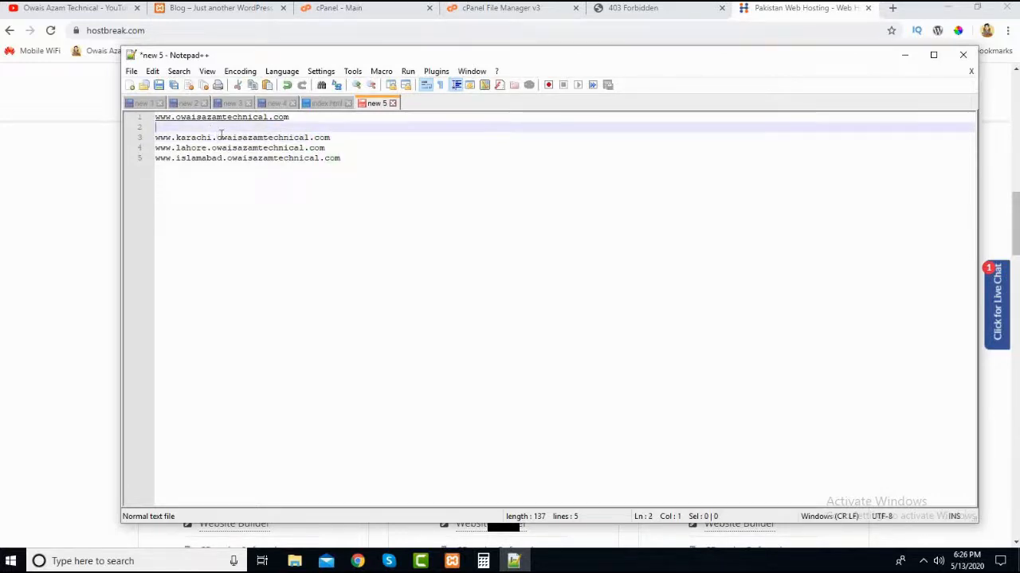
mouse_move(218, 138)
mouse_down()
mouse_move(330, 138)
mouse_move(216, 138)
mouse_up()
click(330, 138)
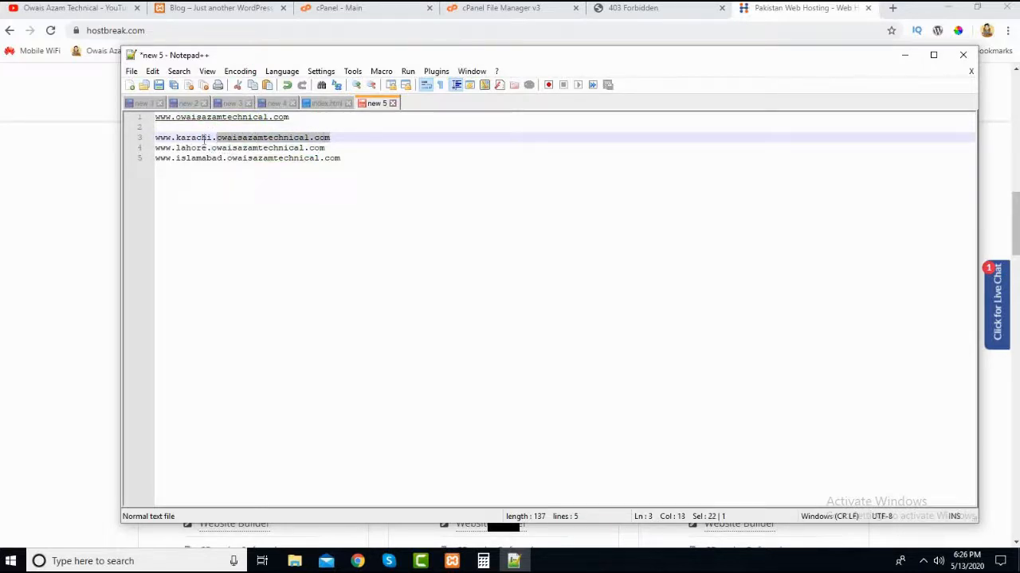
- Clear the selection on line 3 and compare the karachi address with the main domain on line 1
click(202, 137)
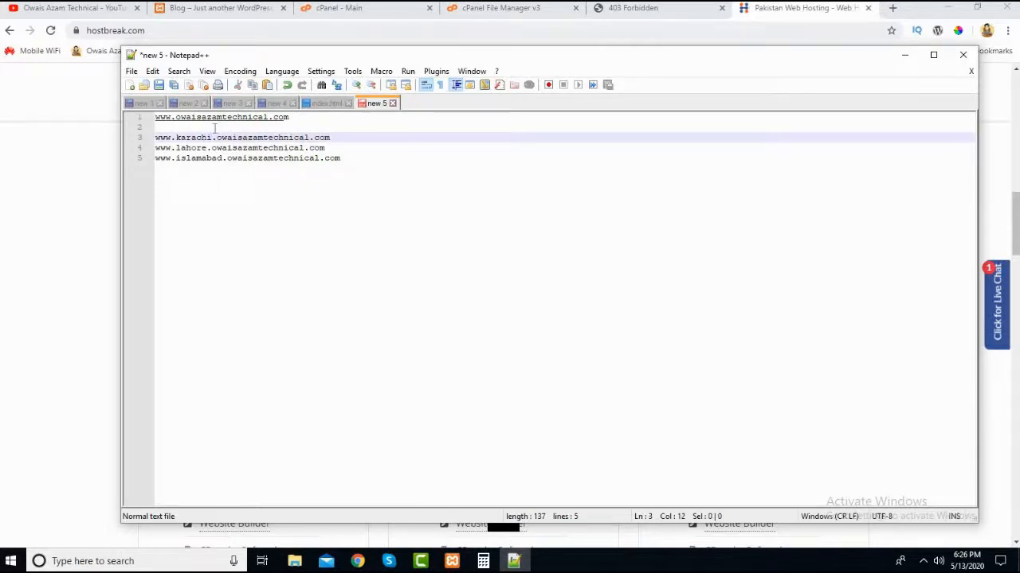
click(242, 128)
click(253, 138)
click(242, 128)
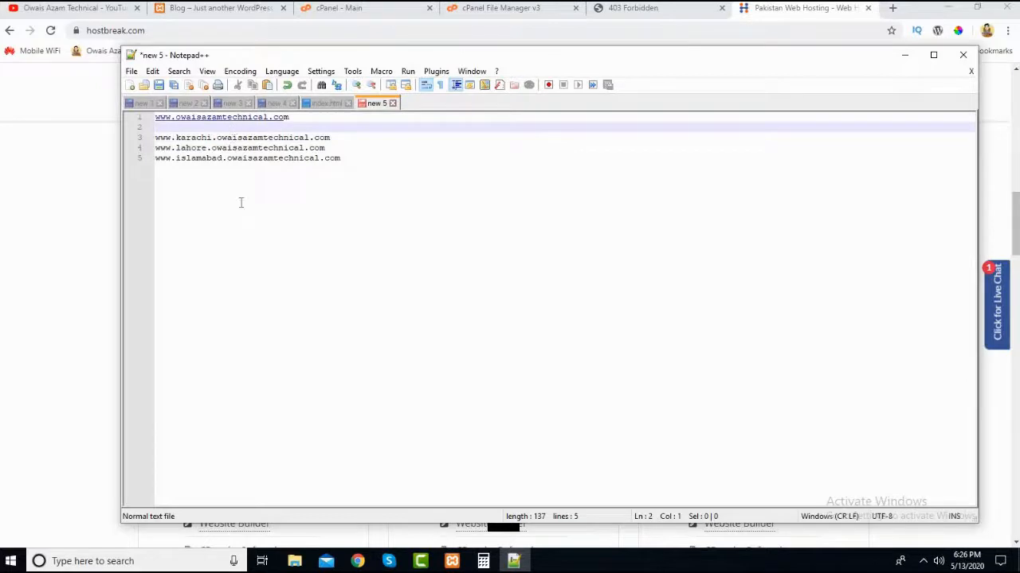
key(ctrl+End)
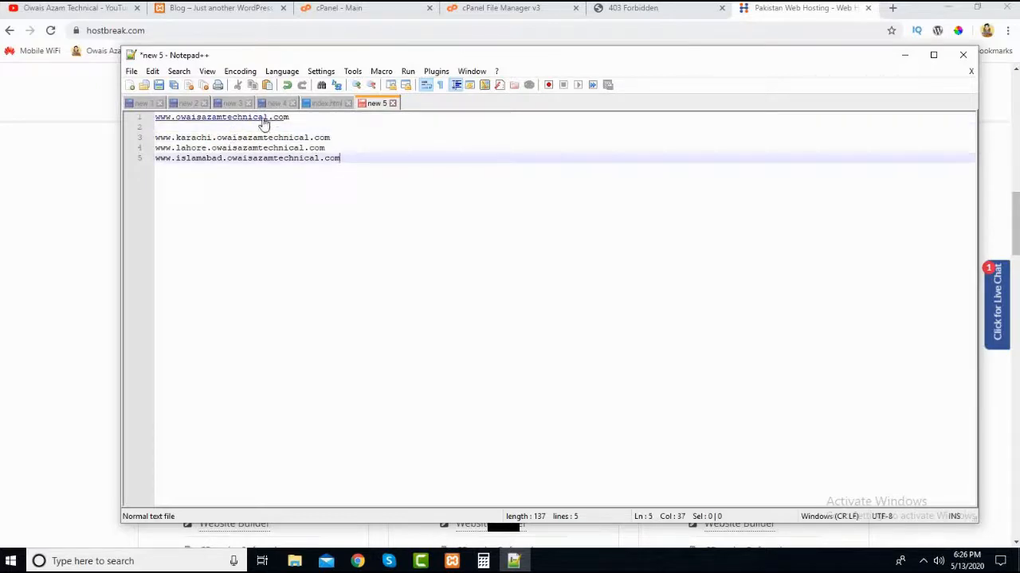
click(202, 131)
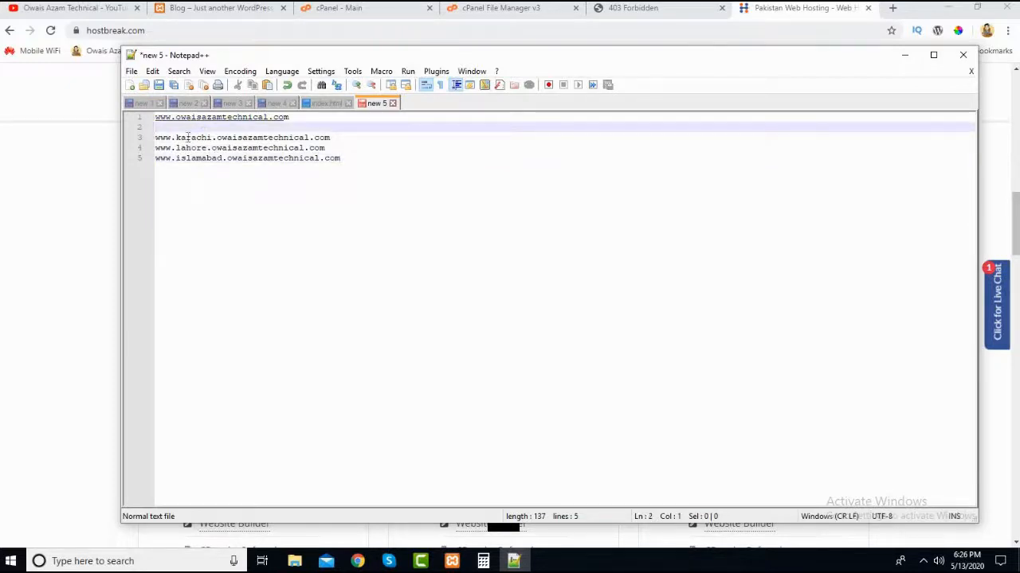
- Point out the karachi, lahore and islamabad prefixes on lines 3 to 5 one after another
click(178, 137)
click(238, 138)
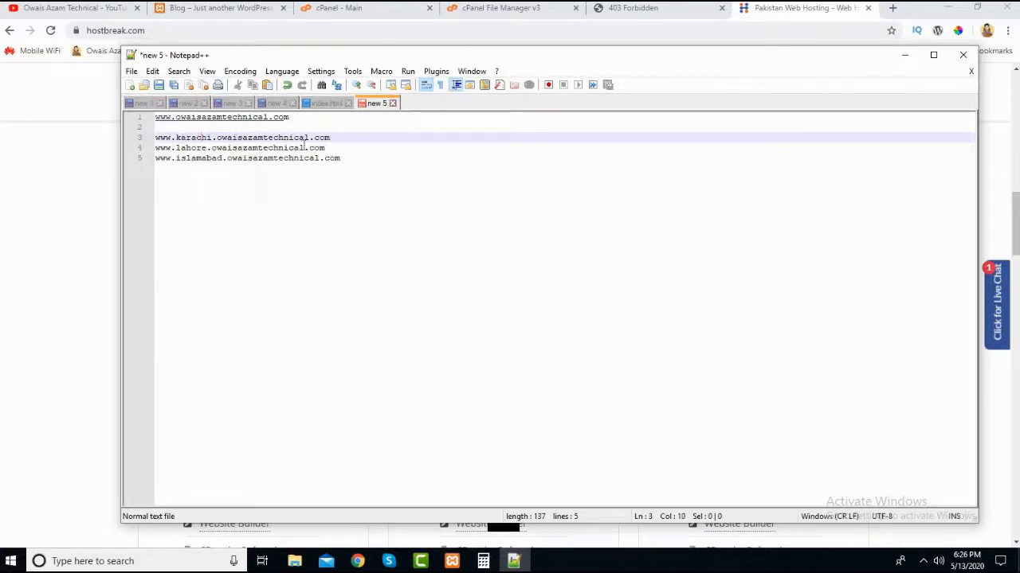
click(195, 148)
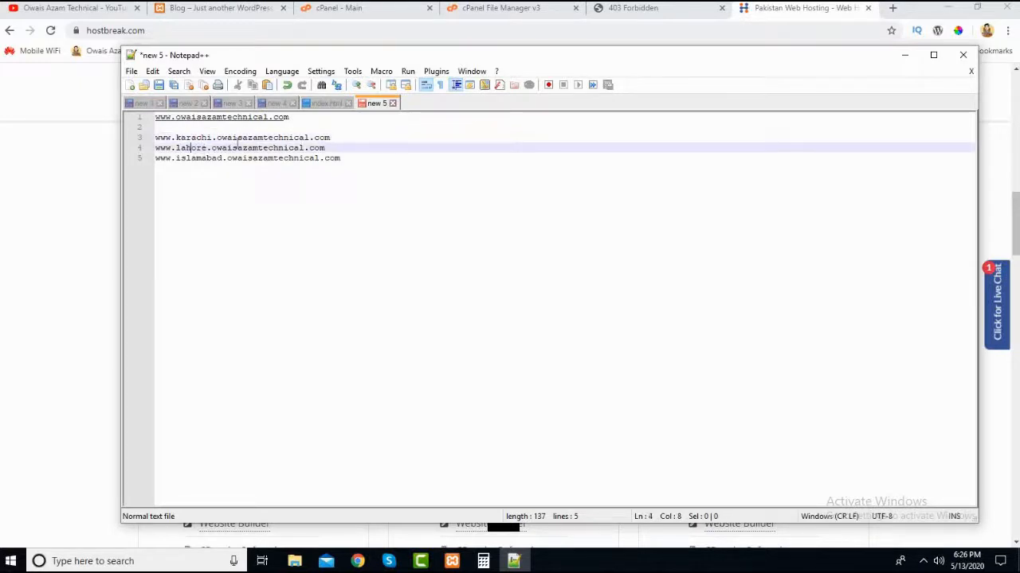
click(237, 148)
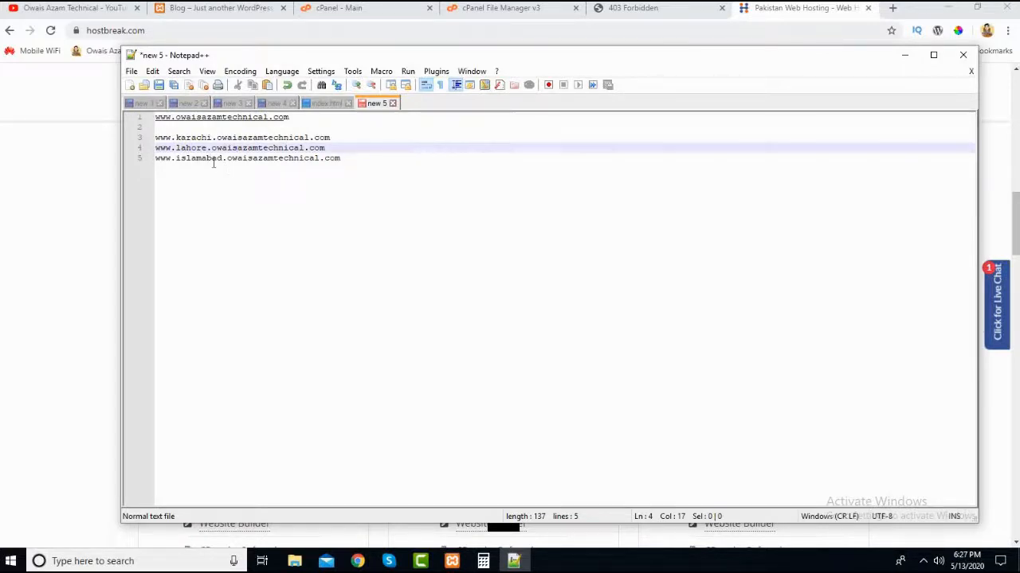
click(213, 158)
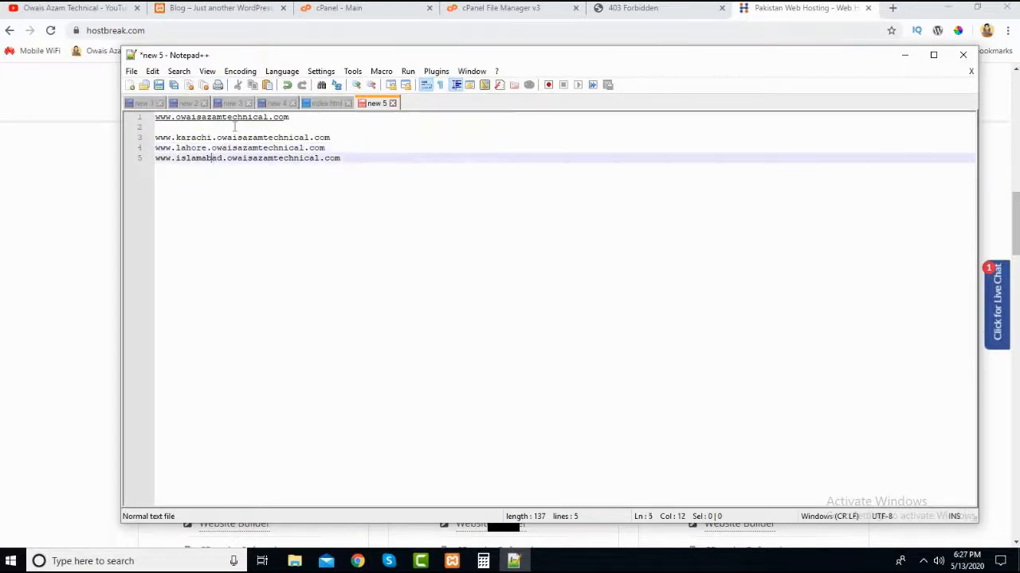
click(348, 138)
click(219, 128)
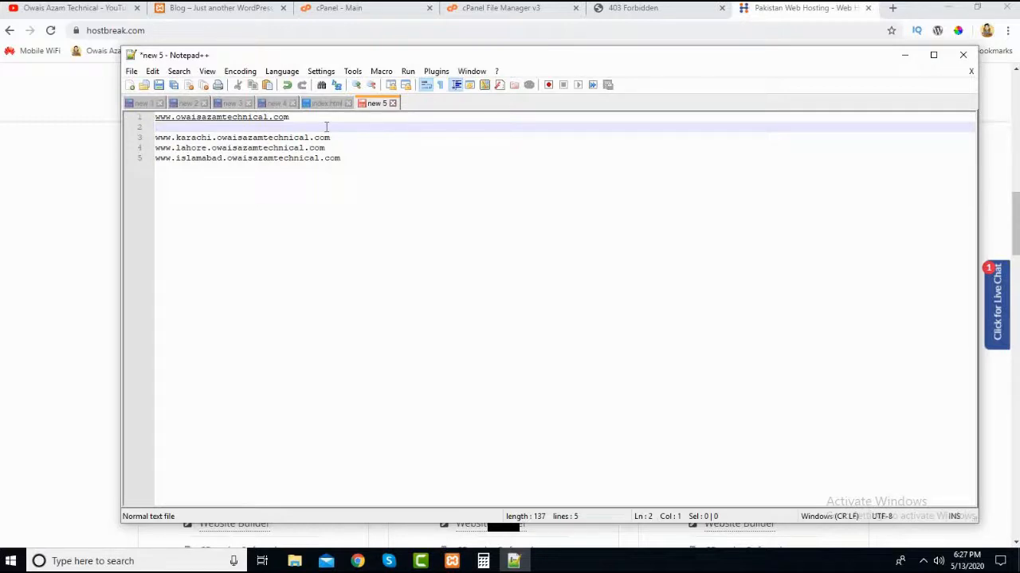
- Highlight the three sub domain addresses on lines 3 to 5 together and clear the selection
click(350, 137)
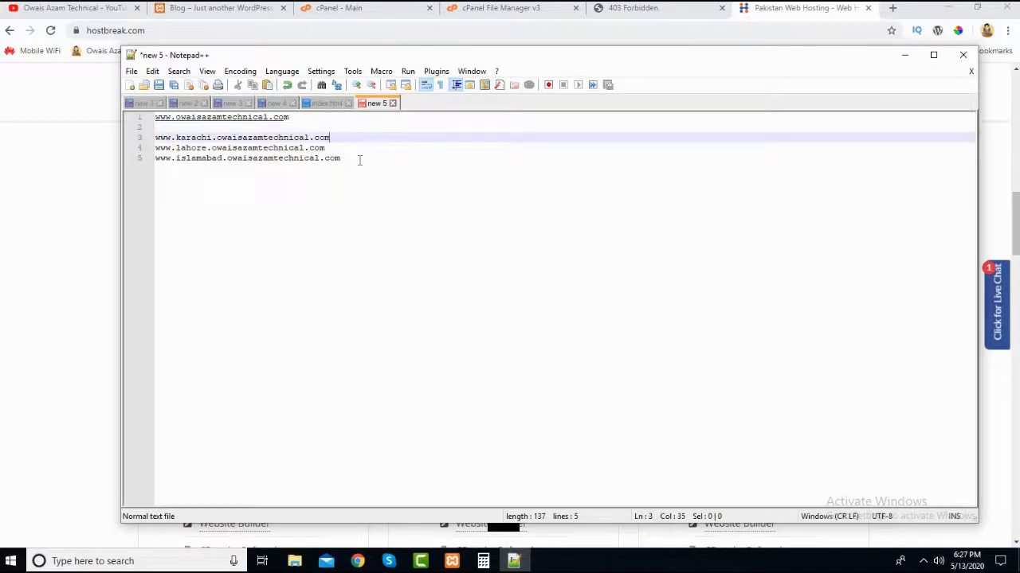
drag(359, 158, 160, 137)
click(199, 134)
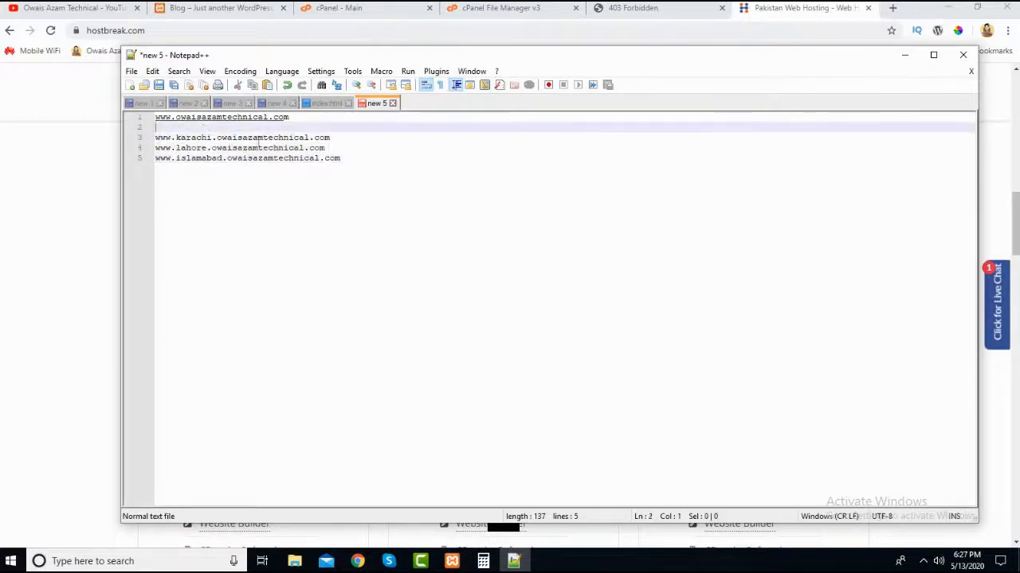
drag(357, 159, 154, 137)
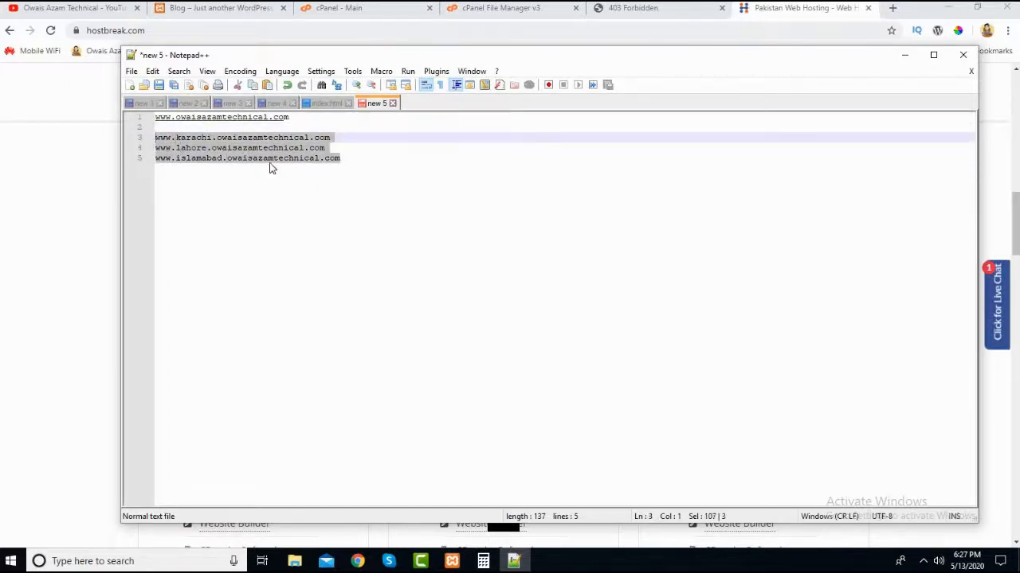
key(Right)
click(373, 129)
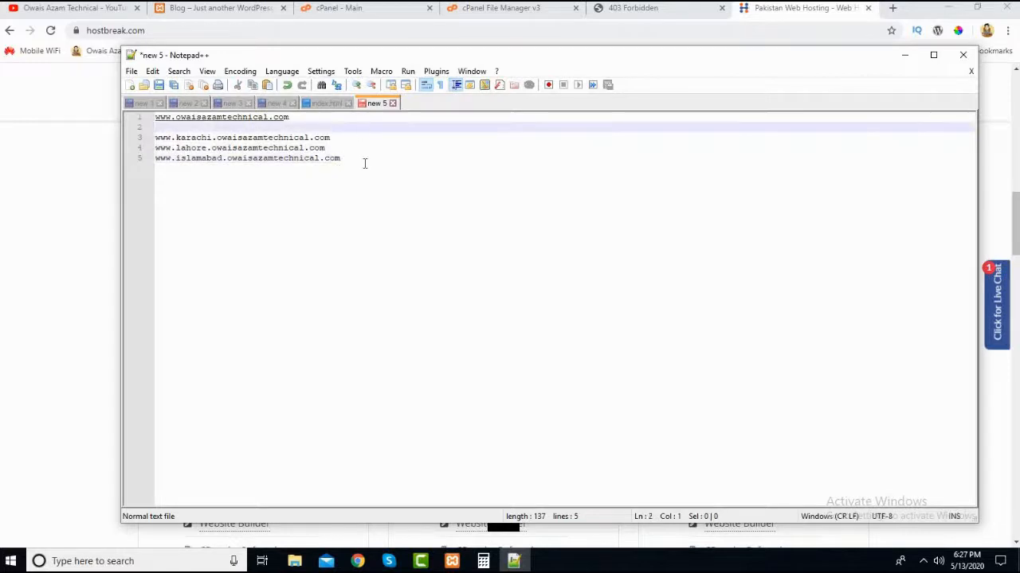
click(365, 163)
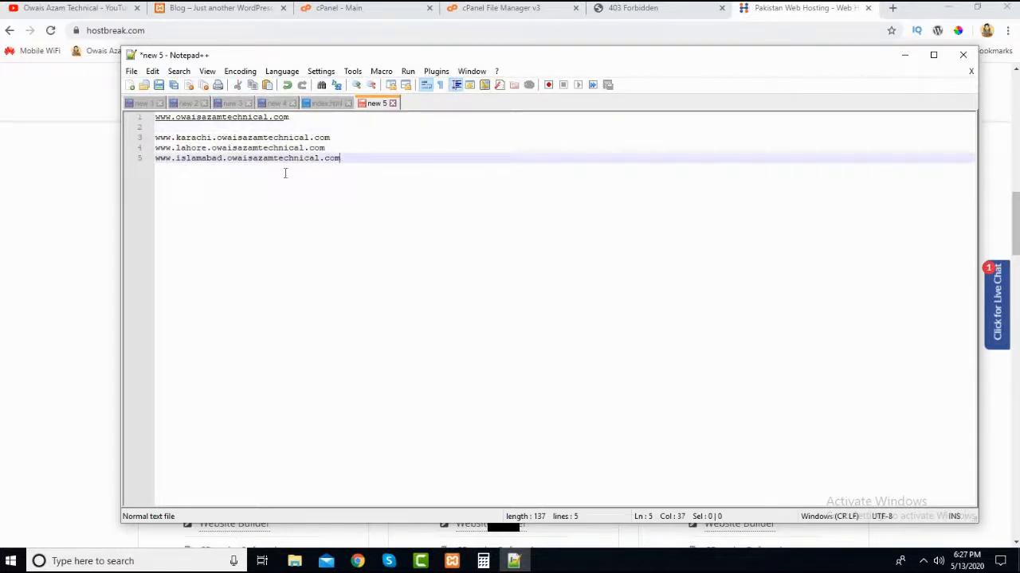
- Switch to the browser's HostBreak page and compare the Entry, Basic and Standard plans' sub domain allowances
click(90, 218)
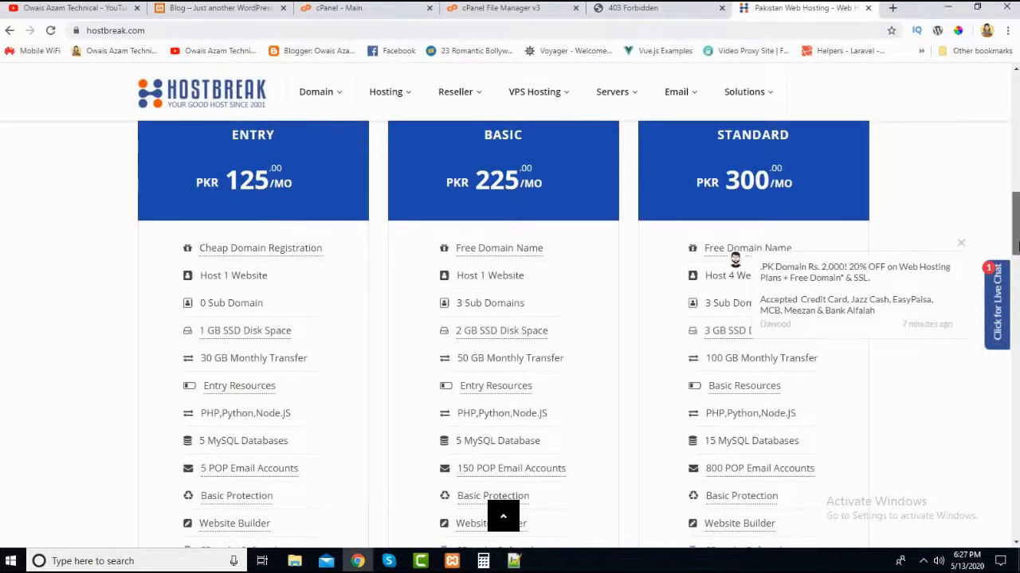
scroll(532, 235, up, 1)
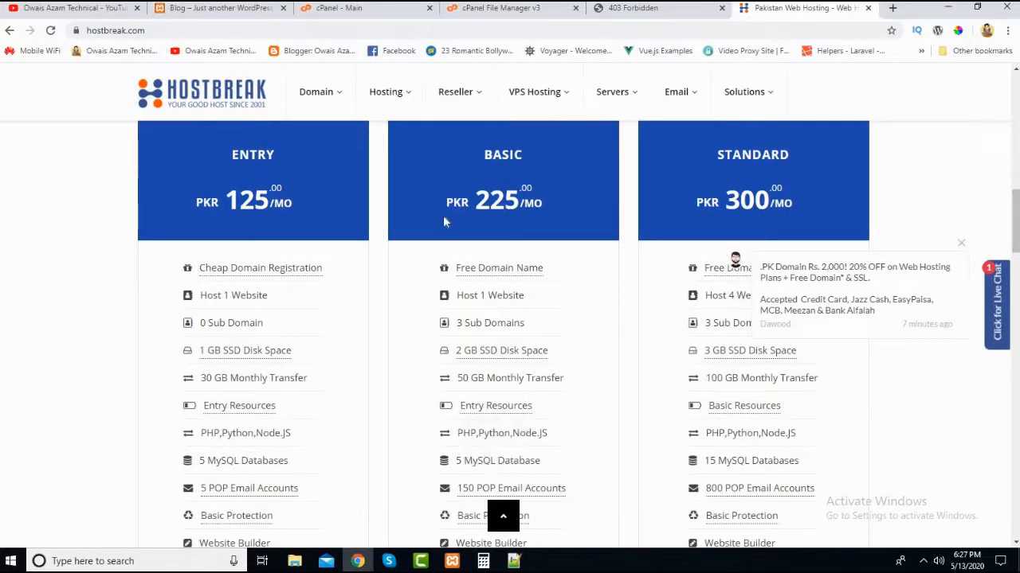
scroll(271, 299, down, 2)
scroll(270, 299, up, 3)
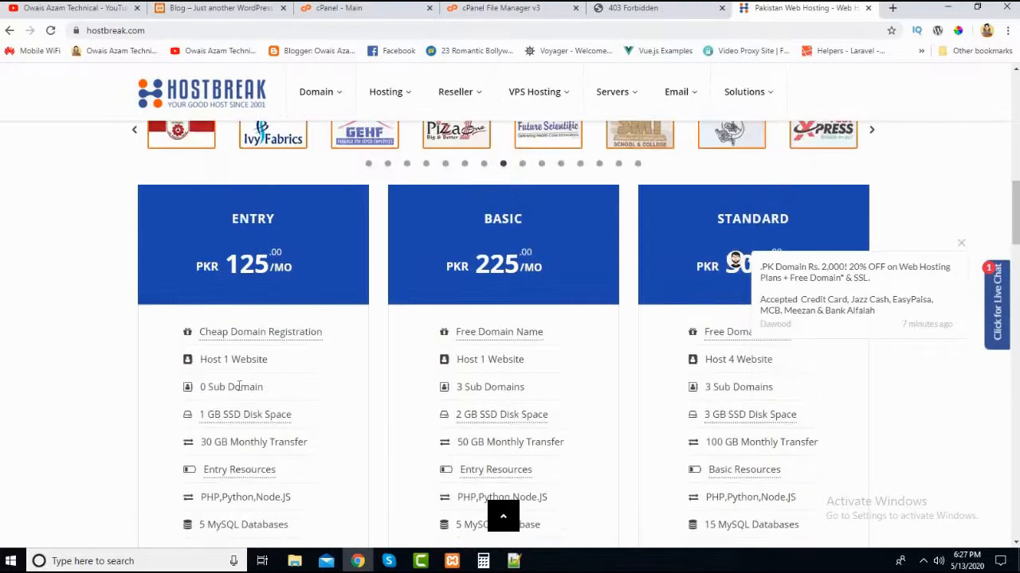
scroll(367, 357, up, 1)
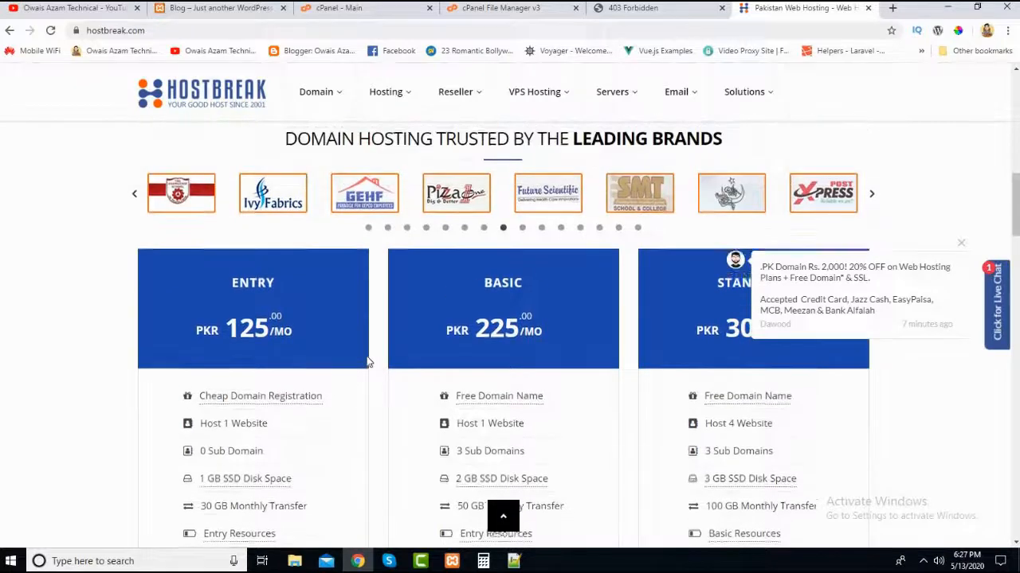
scroll(236, 224, down, 3)
scroll(311, 216, up, 2)
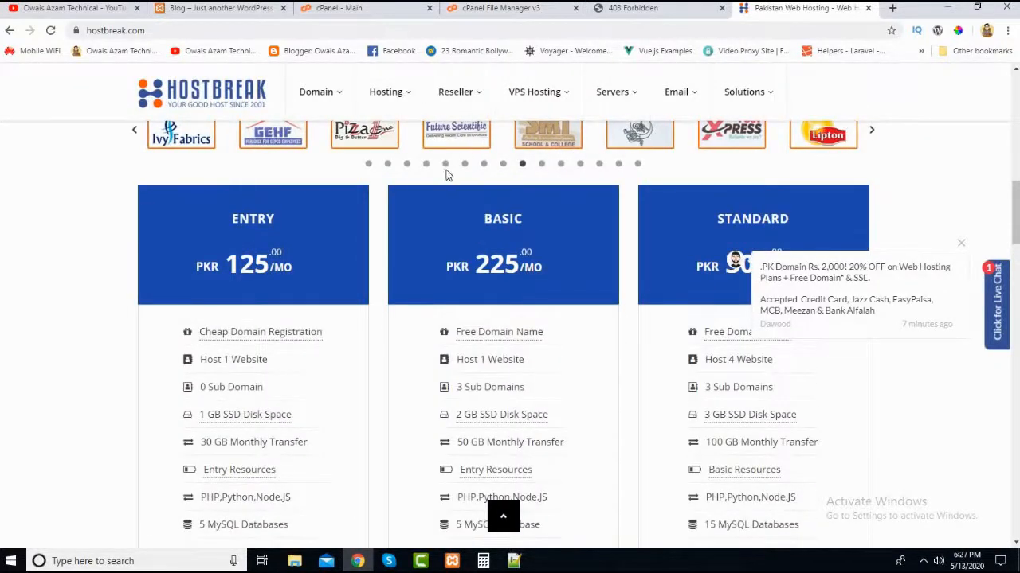
- Browse through the leading brands logo carousel above the HostBreak plans
click(386, 164)
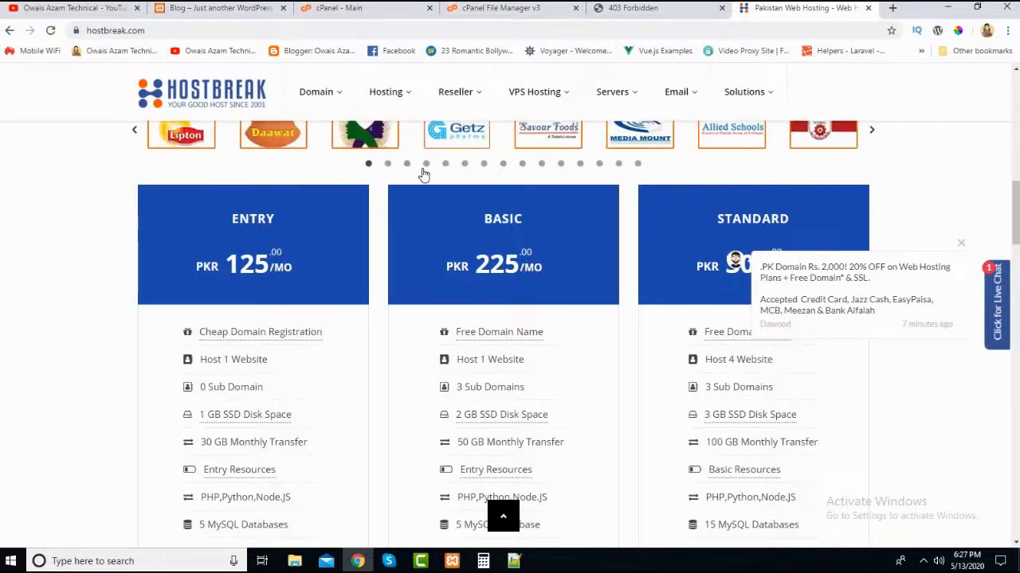
click(407, 165)
click(426, 164)
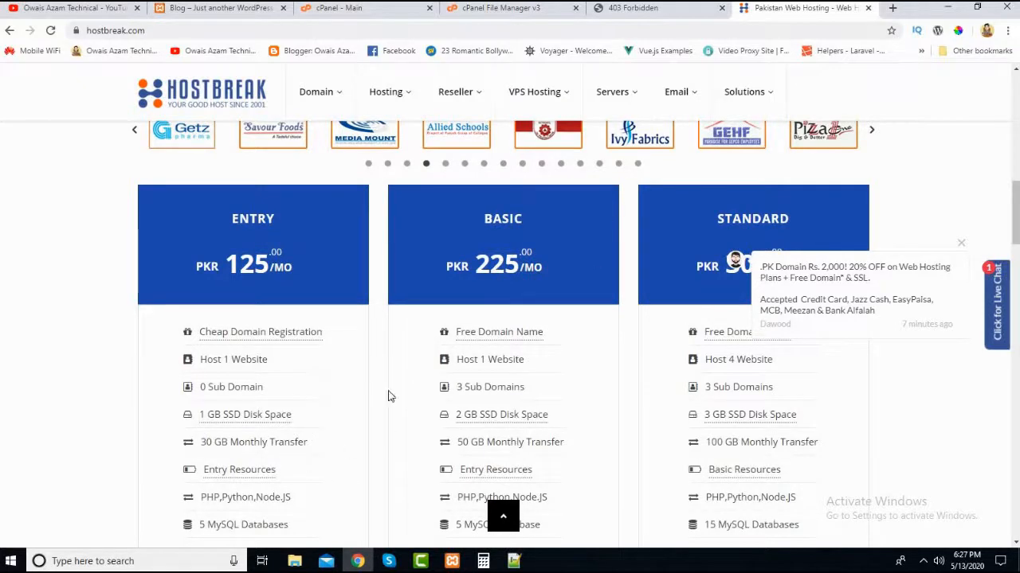
- Close the HostBreak page and open a blank browser tab
click(867, 9)
click(781, 9)
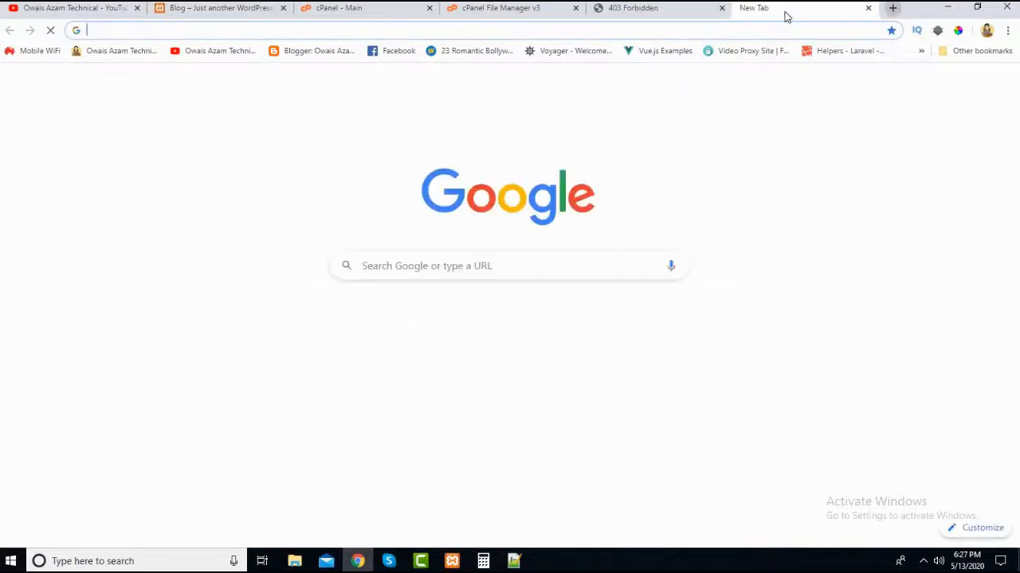
text(oow)
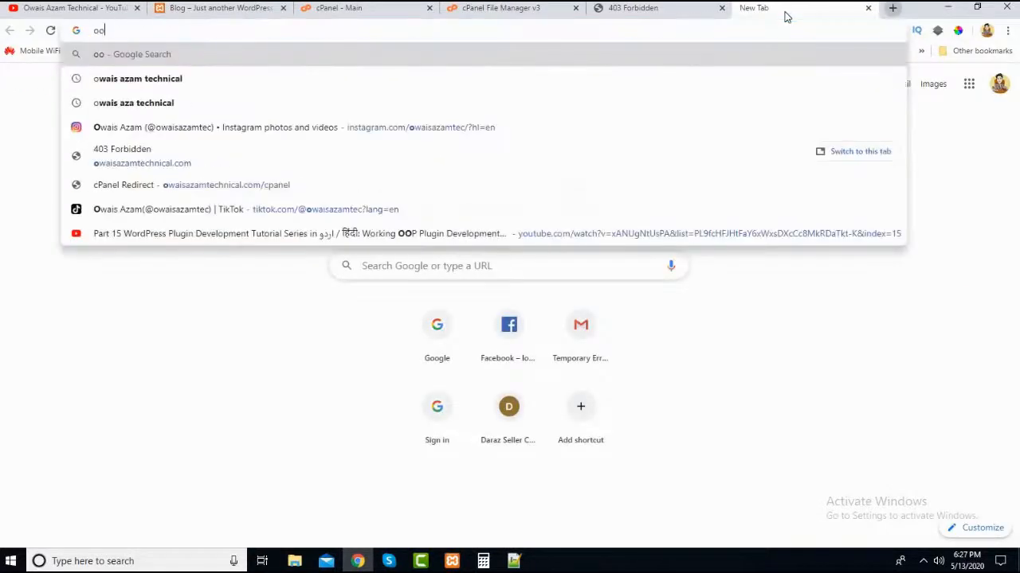
key(BackSpace)
key(BackSpace)
key(BackSpace)
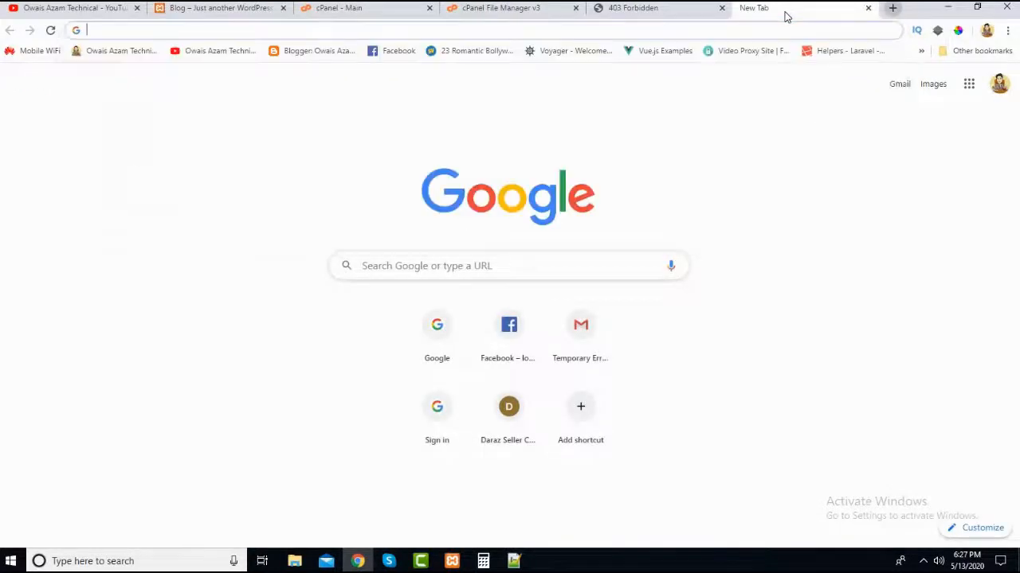
text(00we)
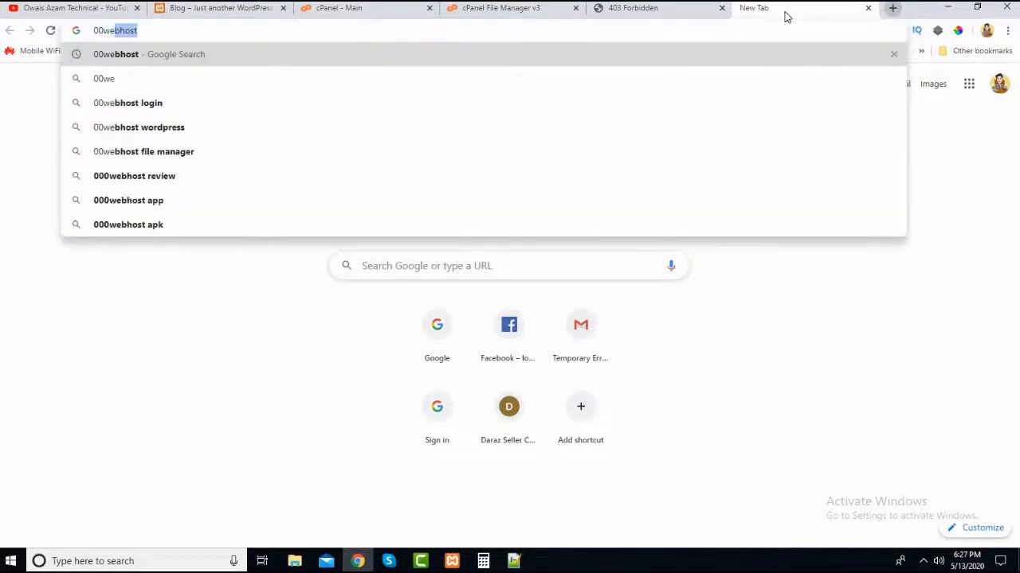
- Search Google for 00webhost and open the 000webhost Free Web Hosting site
key(Return)
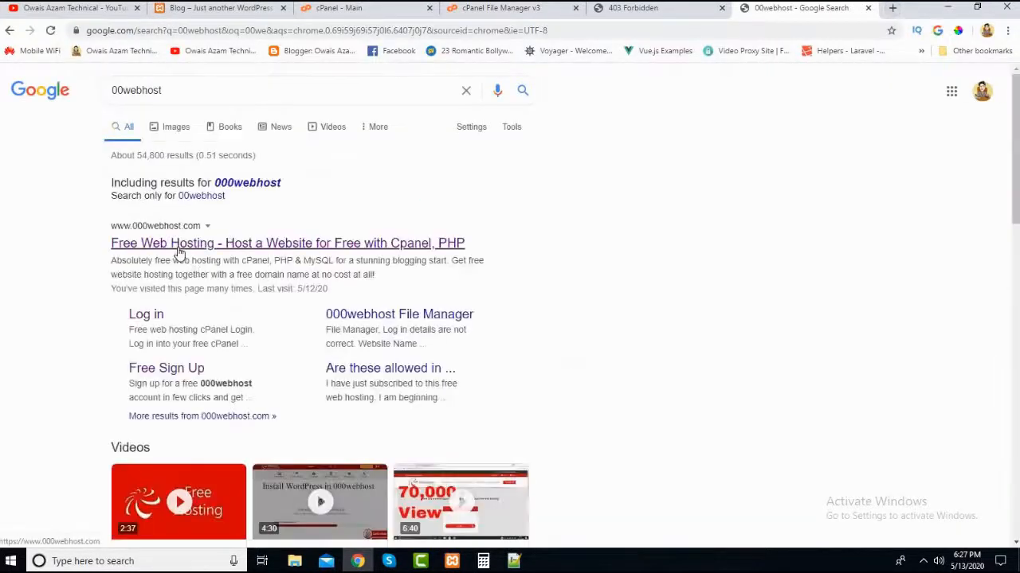
click(178, 247)
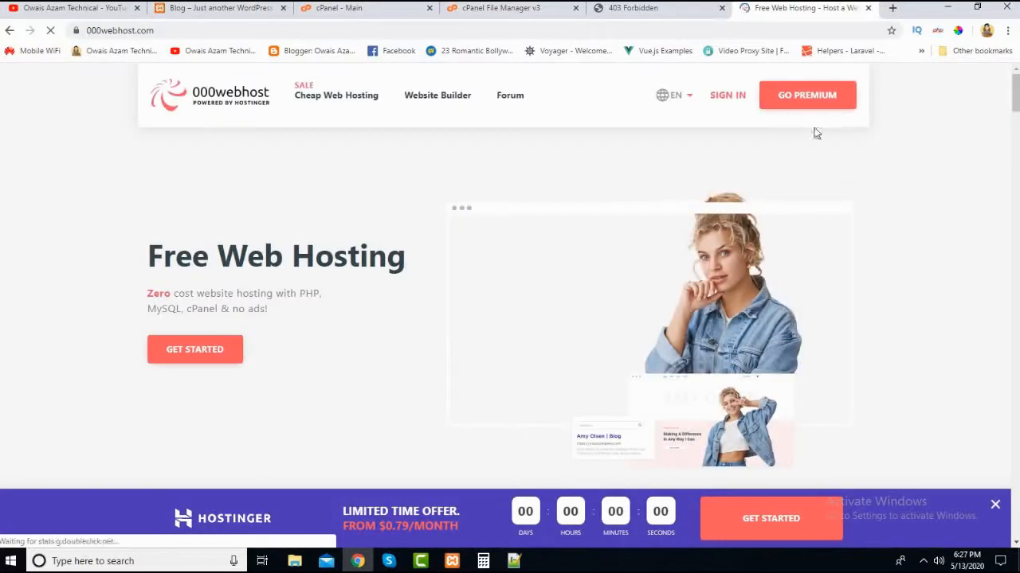
- Open the 000webhost plan comparison, examine the Free Web Hosting plan's features and return to the start of the page
click(211, 364)
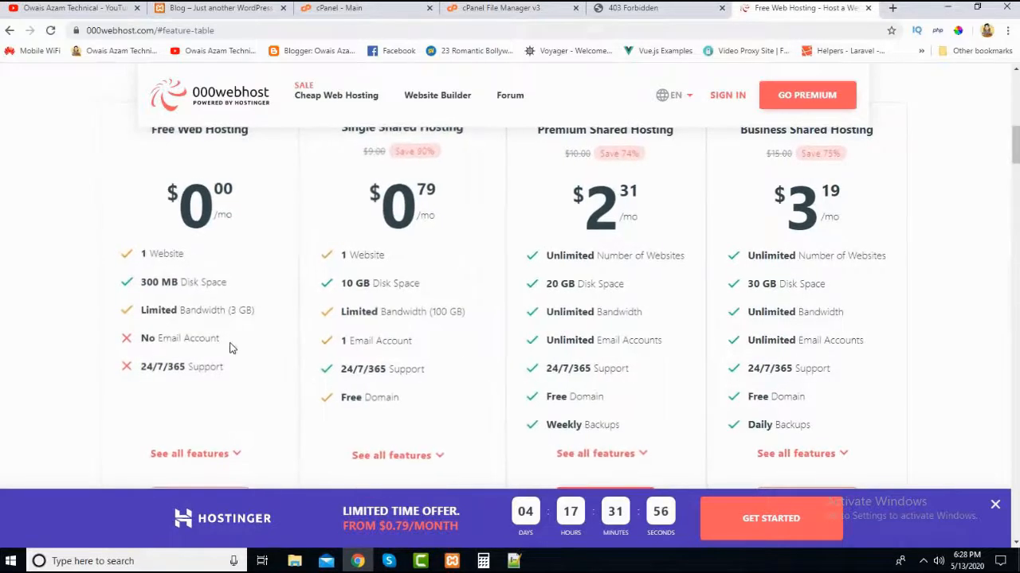
scroll(338, 255, up, 2)
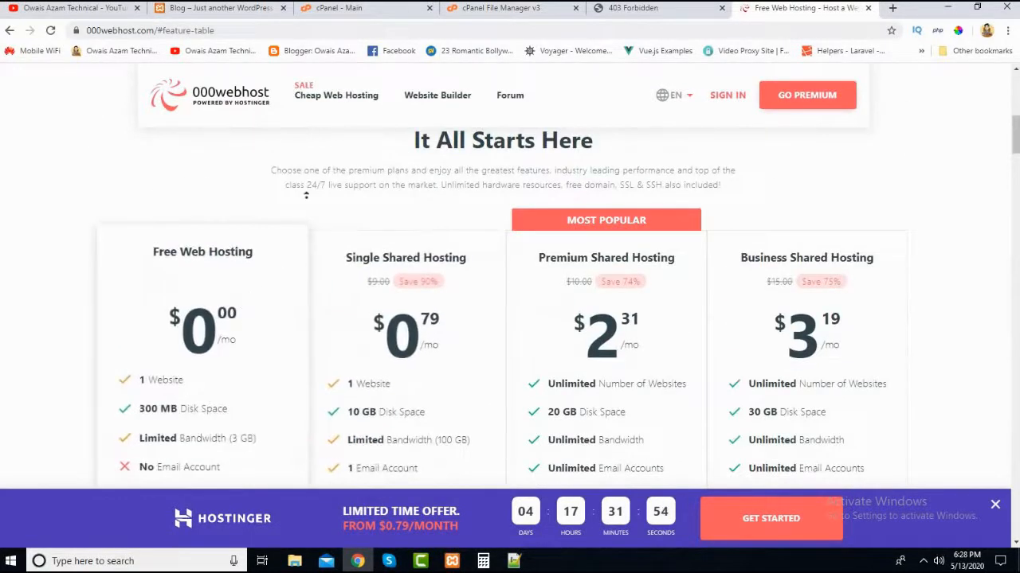
scroll(209, 208, up, 5)
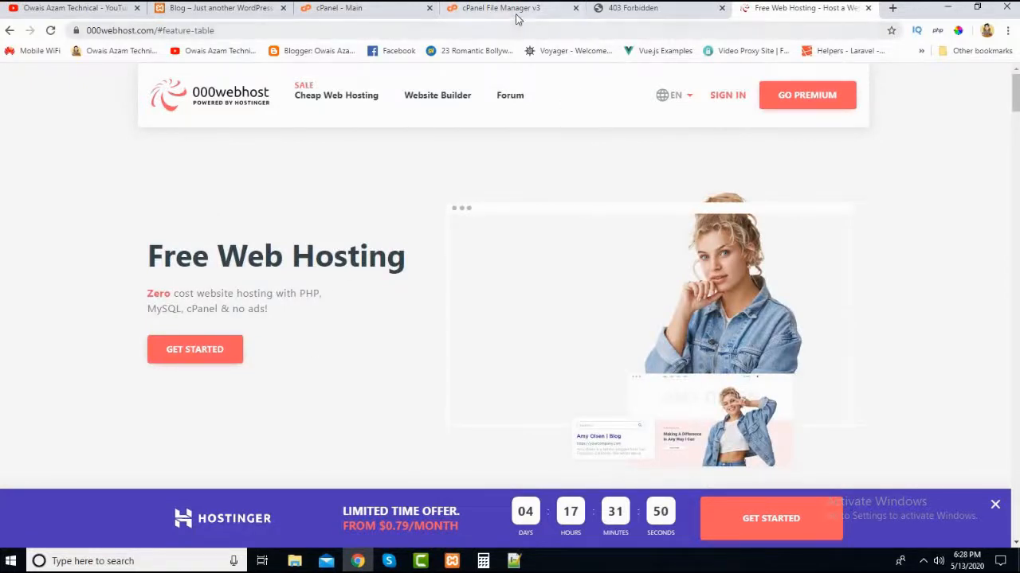
- Compare the 000webhost address with the live domain's page in the neighbouring tab, and close the 000webhost site
click(674, 14)
click(800, 8)
click(660, 10)
click(766, 9)
click(672, 11)
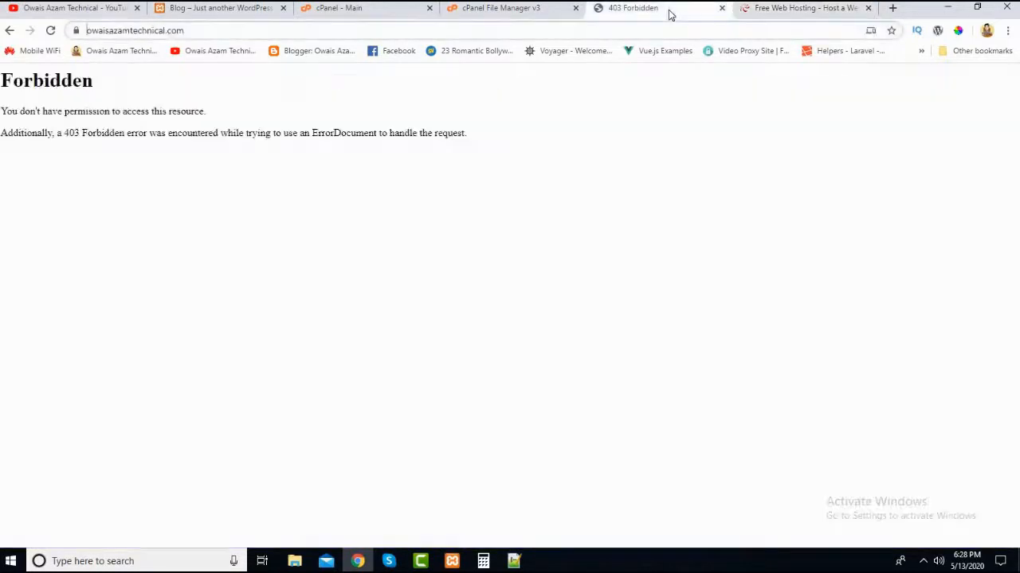
click(785, 10)
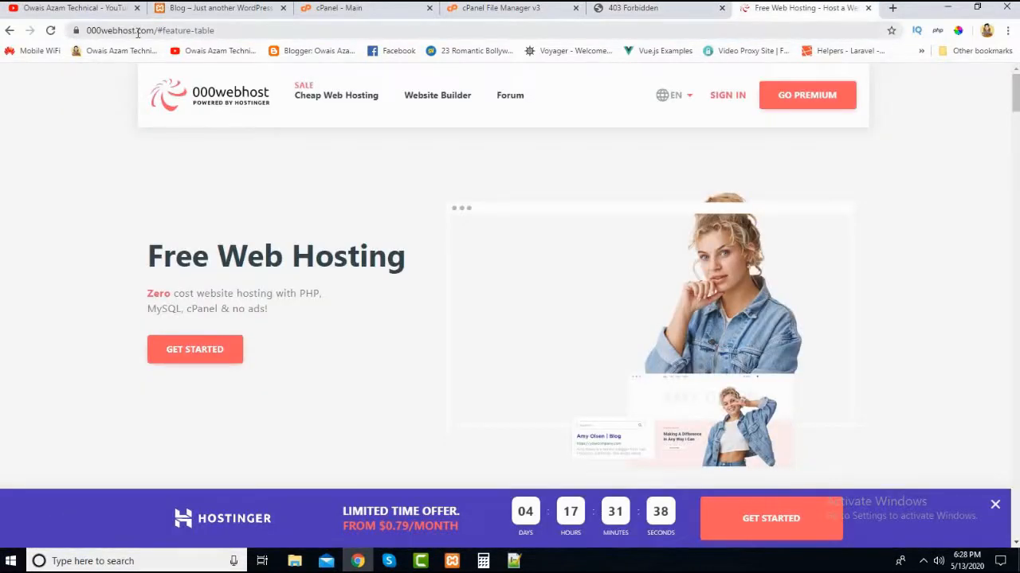
click(867, 8)
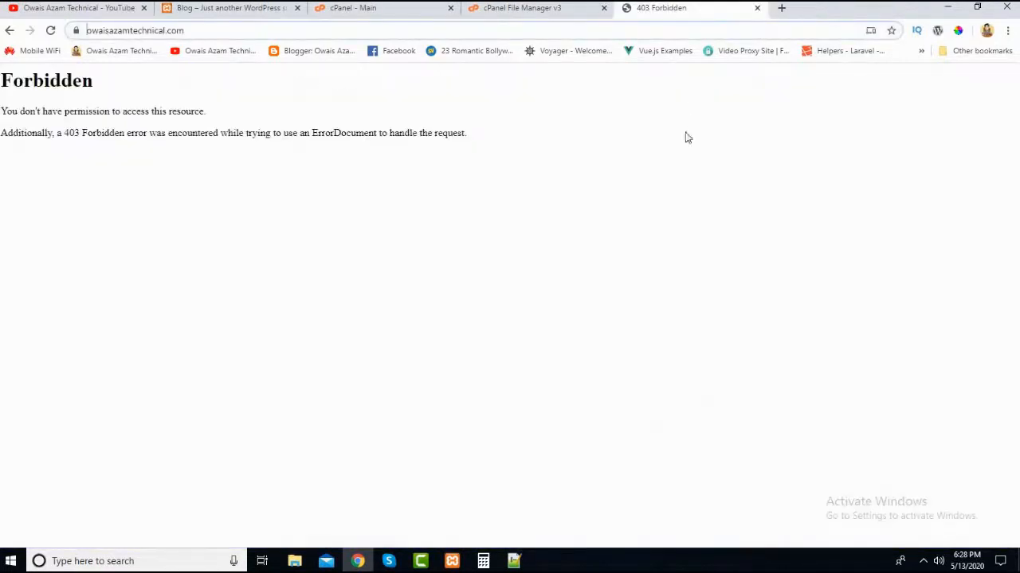
- Search Google for hostinger and open the Hostinger hosting platform site in its own tab
click(781, 8)
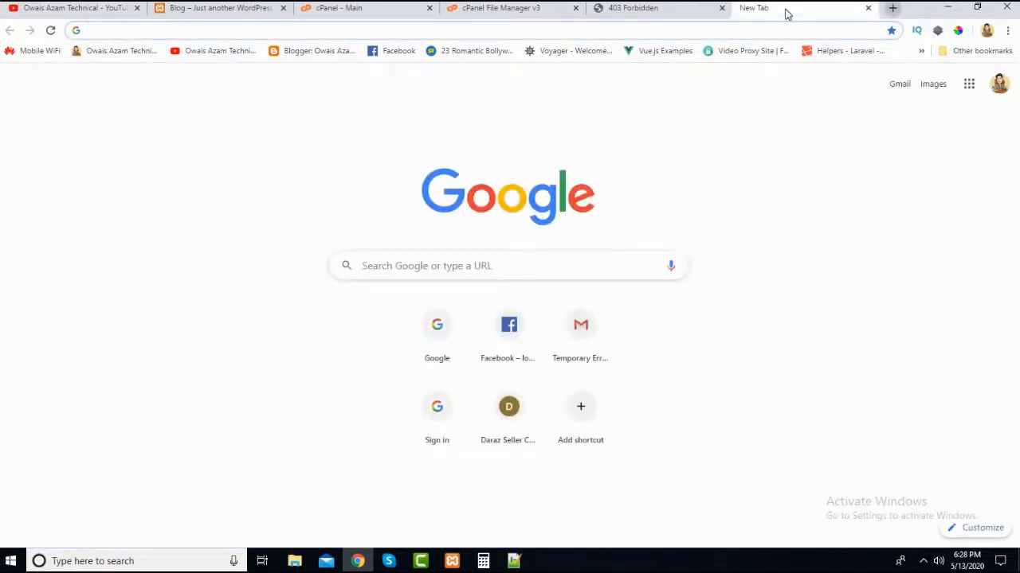
text(hostin)
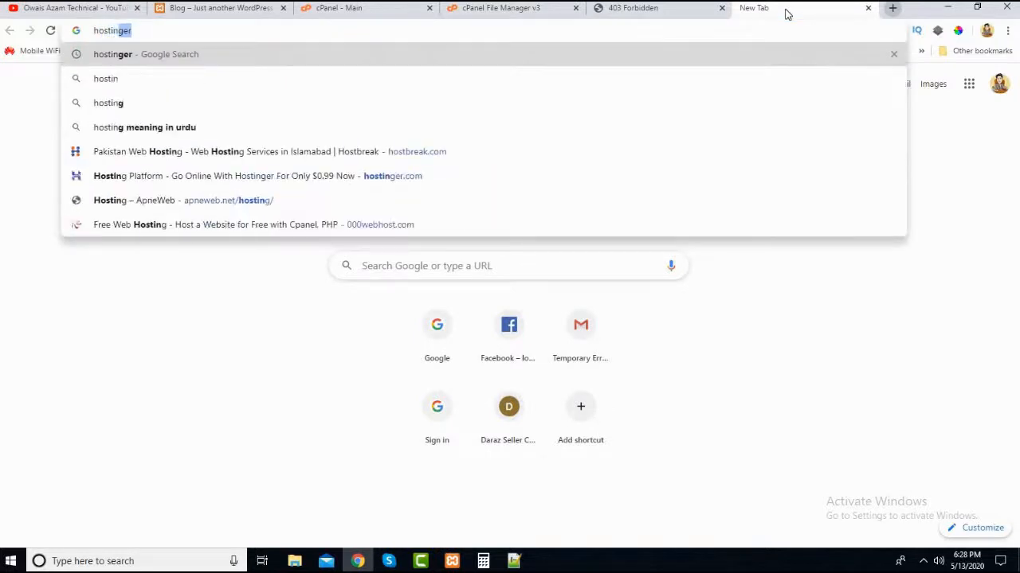
key(Return)
right_click(192, 207)
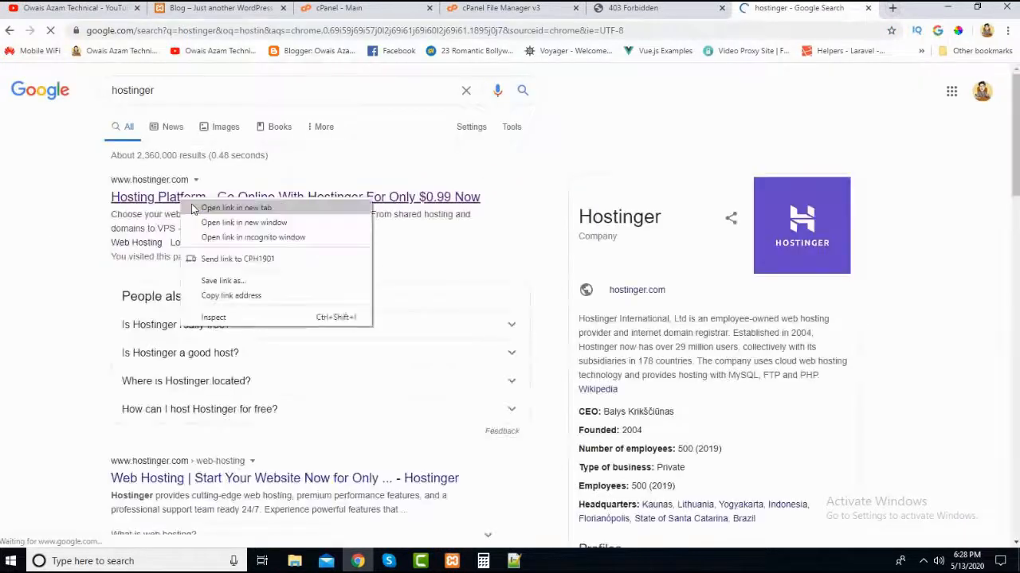
click(235, 208)
key(ctrl+Tab)
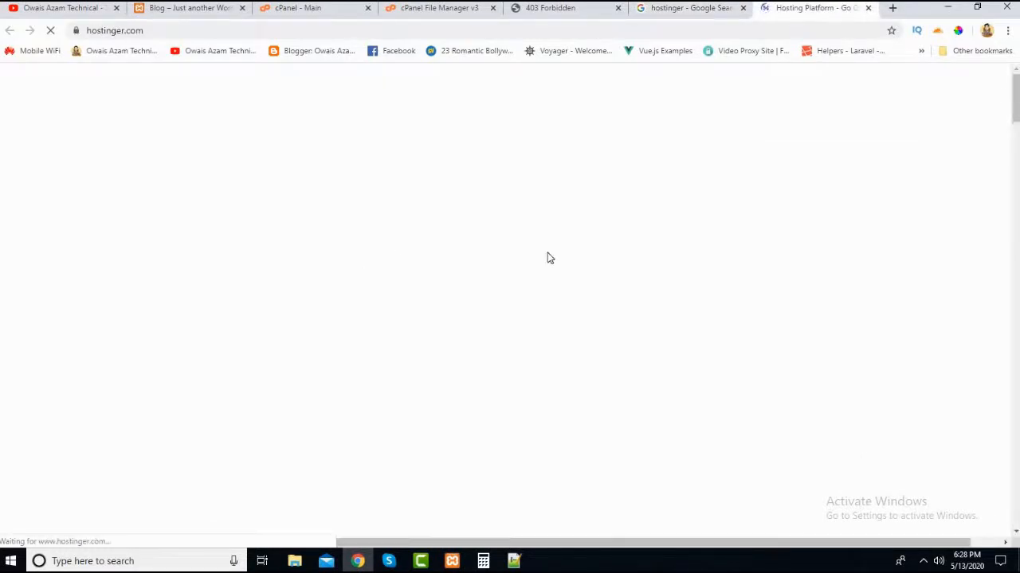
- Look over the Hostinger home page and its hosting offer, and close the site
scroll(309, 368, down, 3)
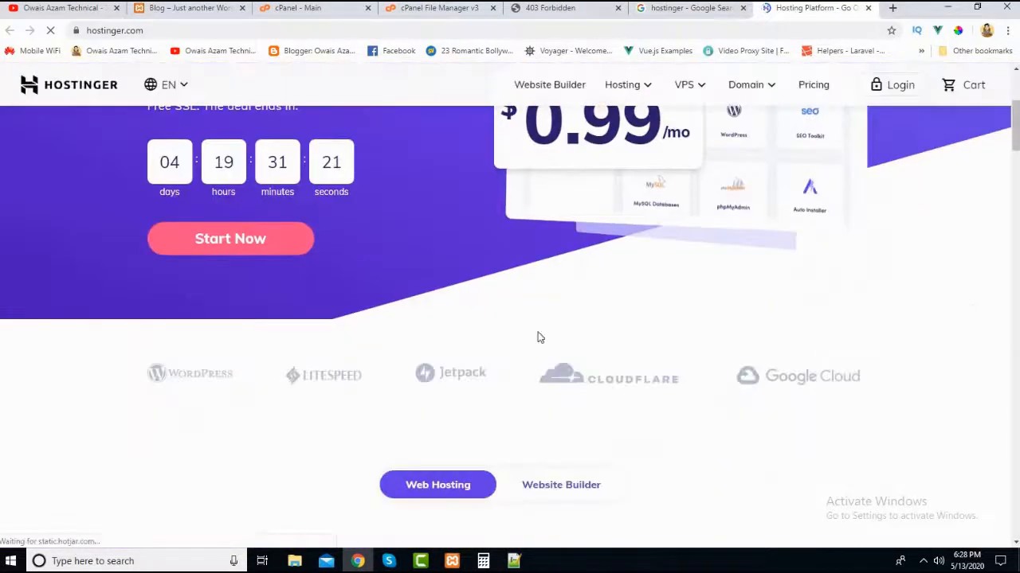
scroll(540, 338, up, 3)
click(692, 9)
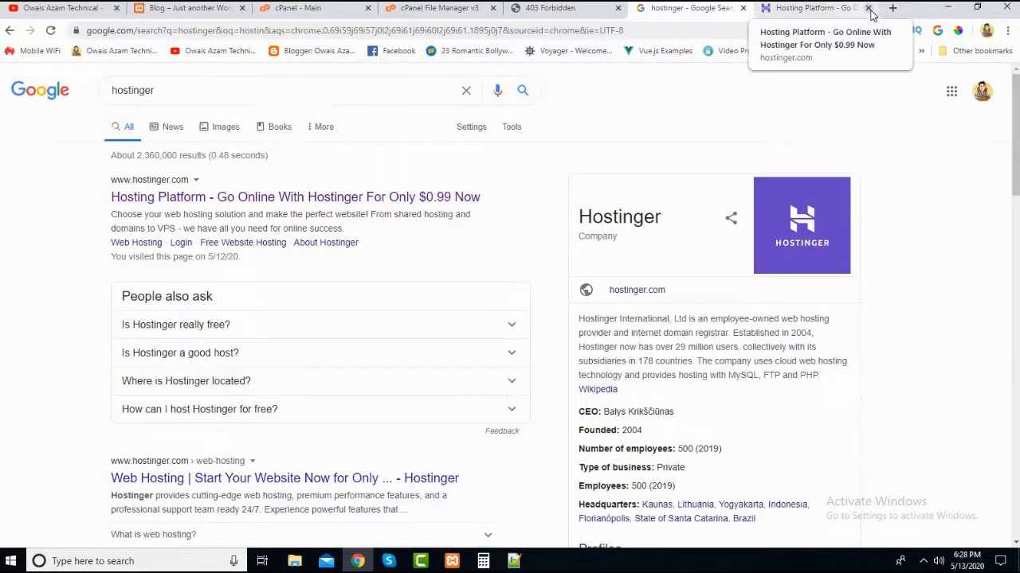
click(868, 8)
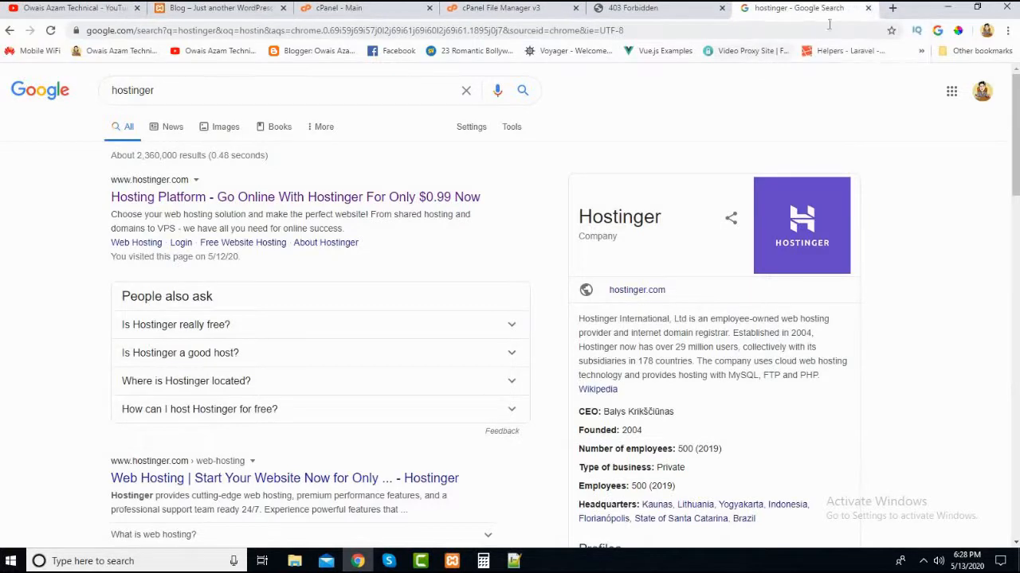
- Replace the Google search with .tk and open the Dot TK free domain site
click(266, 96)
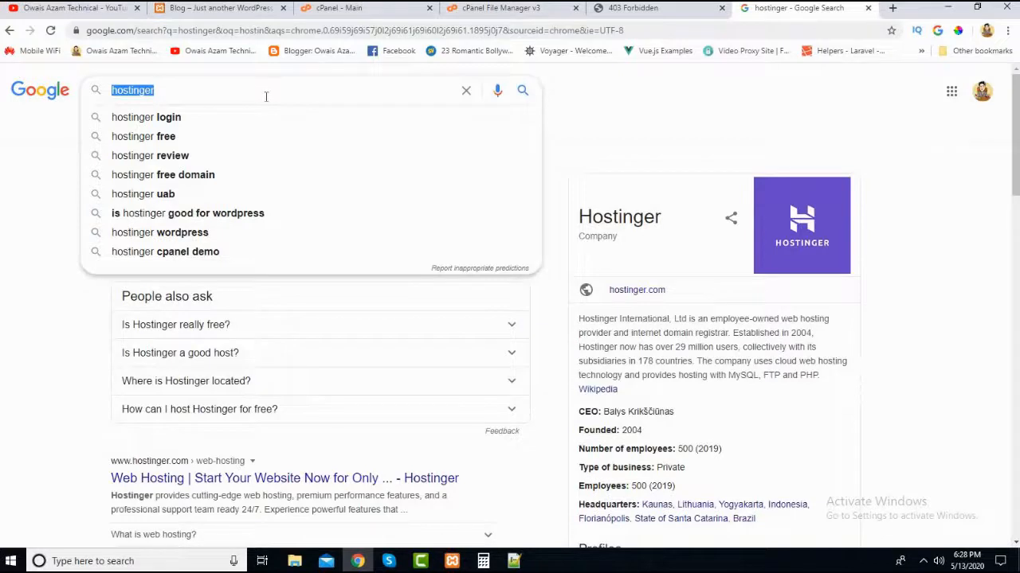
key(BackSpace)
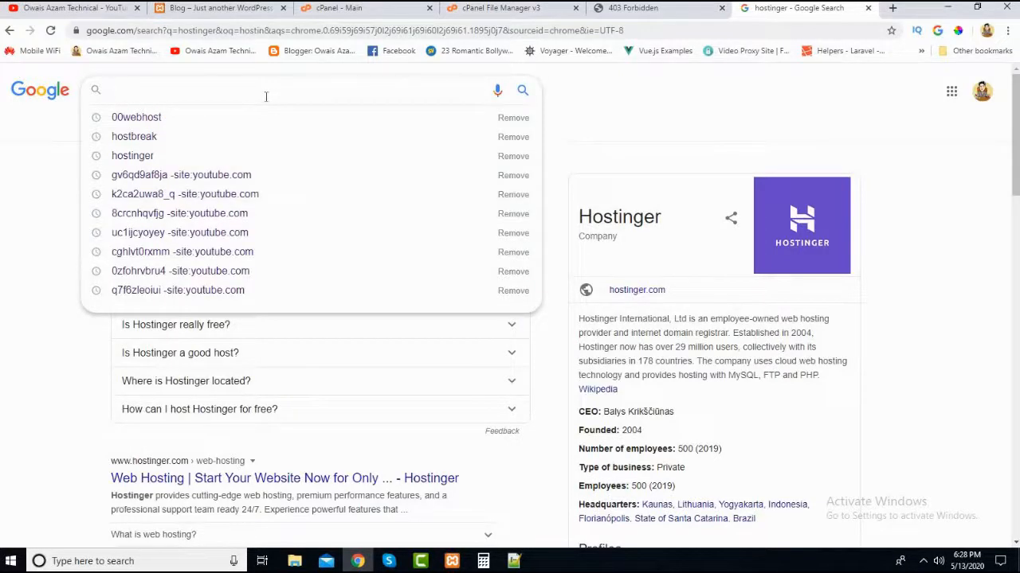
text(.)
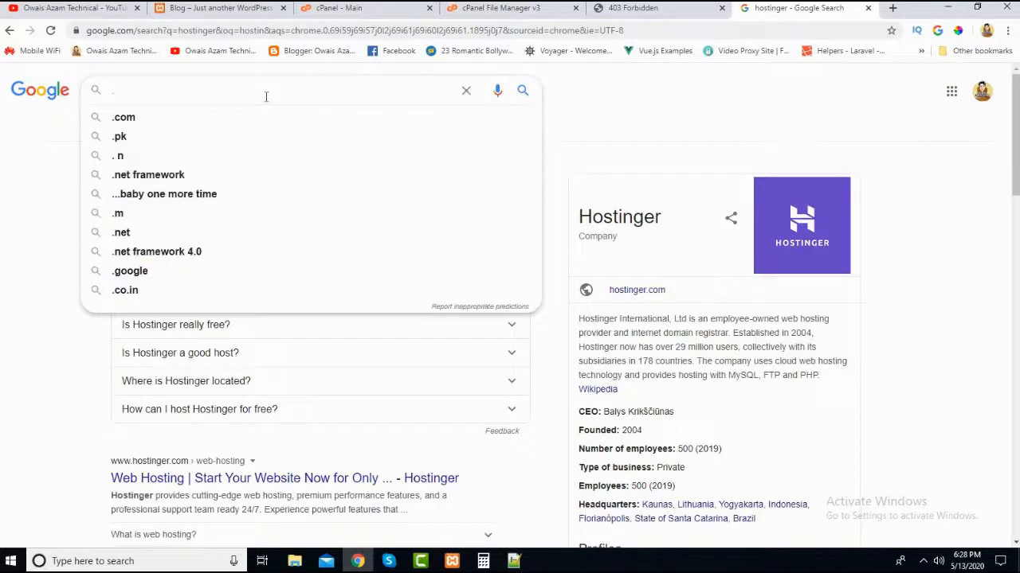
text(tk)
key(Return)
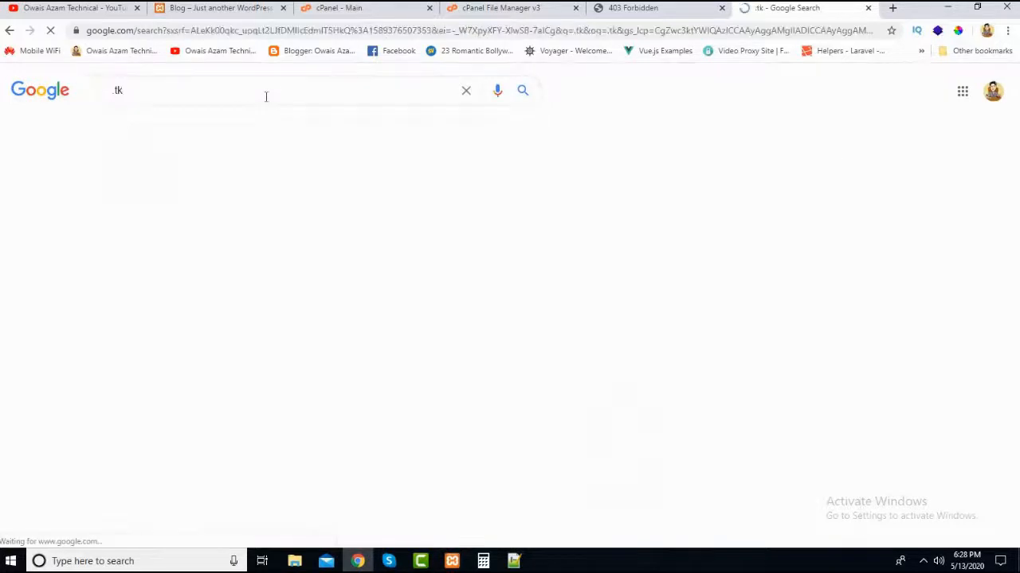
click(144, 199)
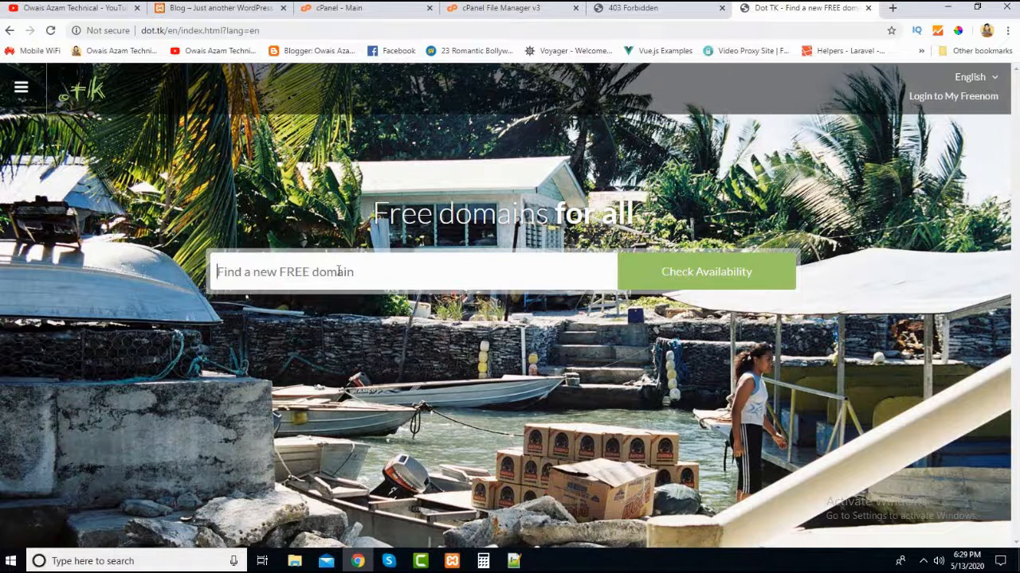
- Check the availability of a free domain made from the site owner's full name
click(338, 271)
text(owai)
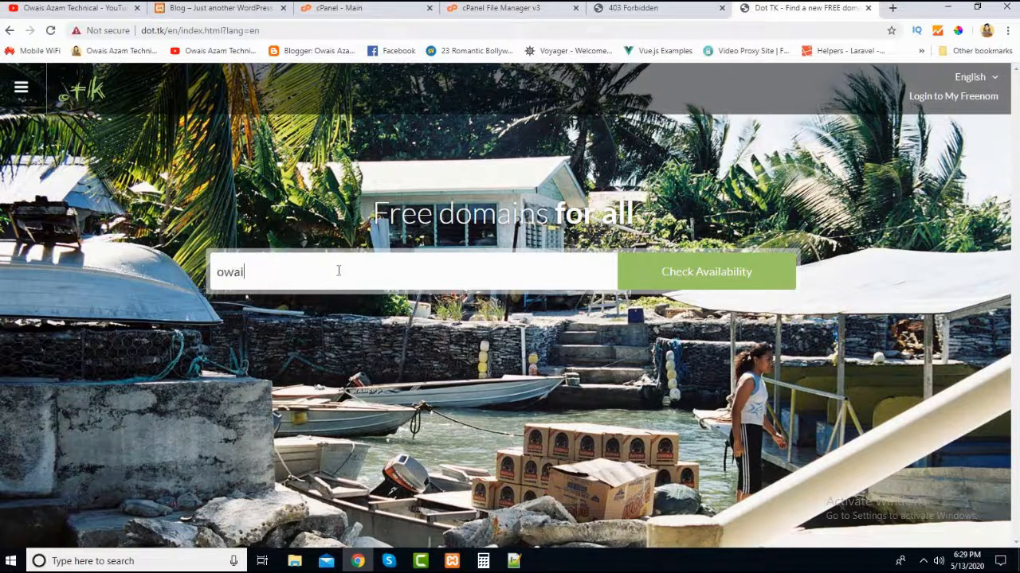
text(sazam)
click(684, 275)
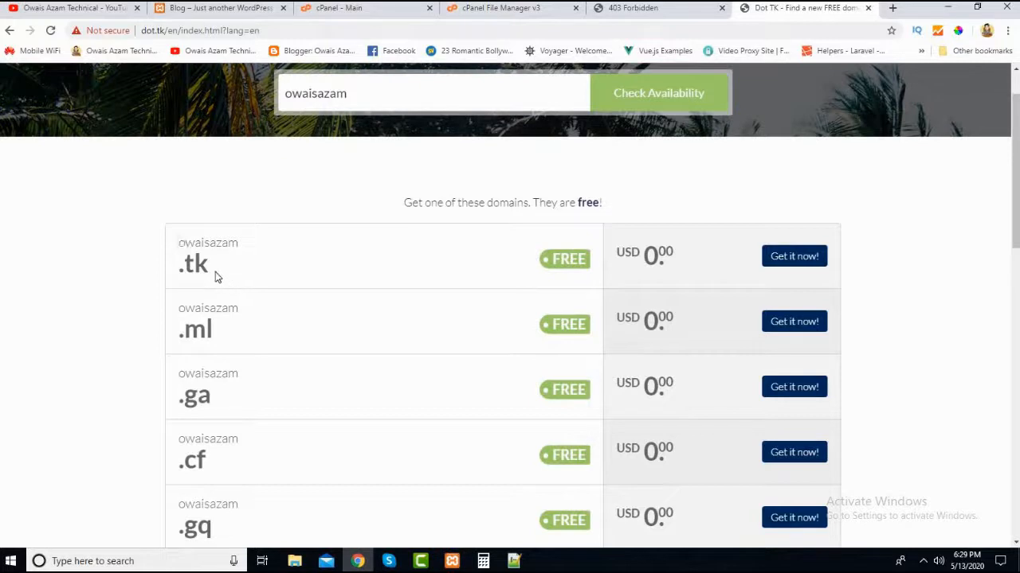
- Copy the offered .tk domain name from the list of free domains
drag(205, 267, 177, 241)
click(204, 263)
right_click(175, 254)
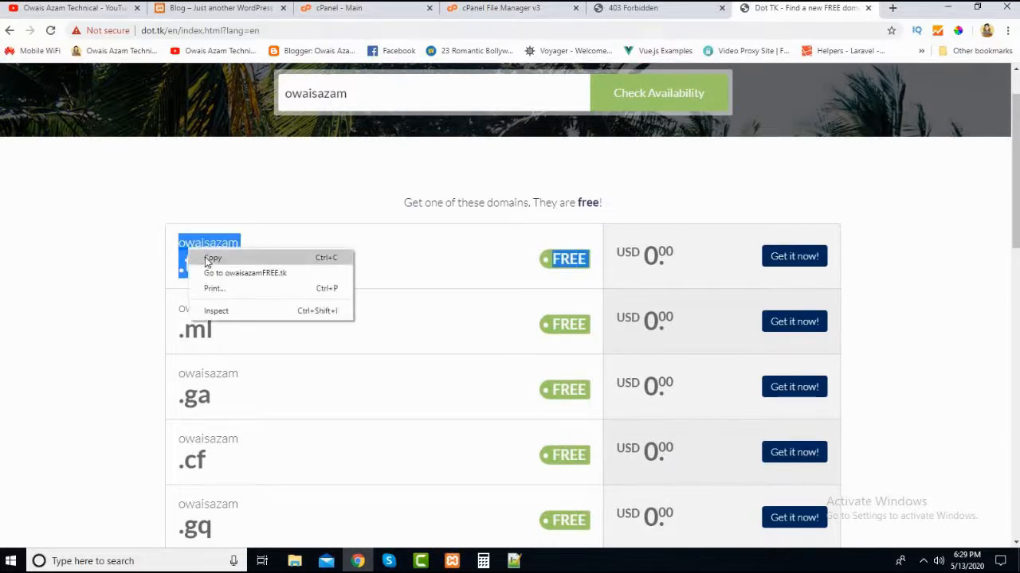
click(212, 261)
click(514, 561)
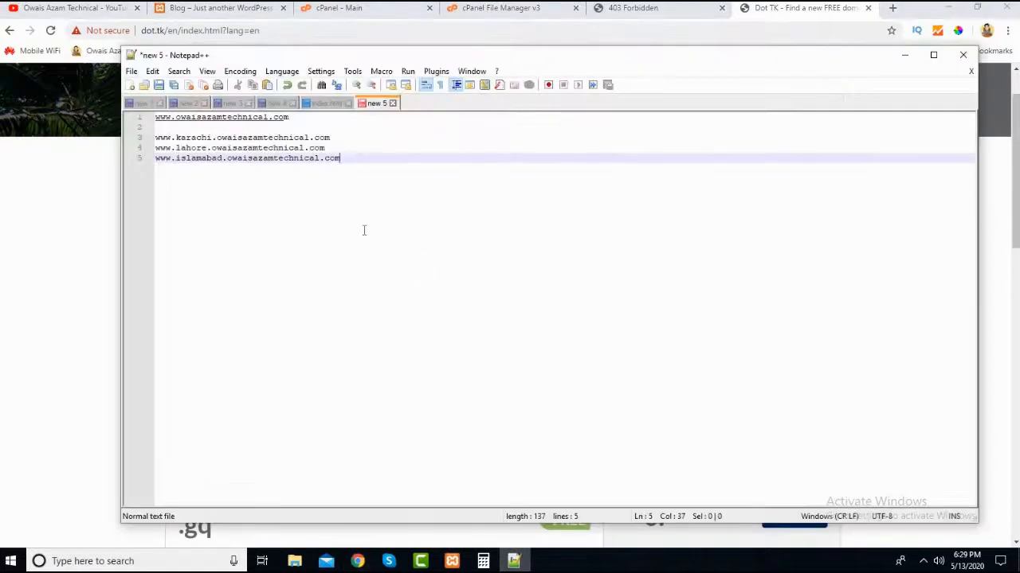
key(Return)
key(Return)
key(Return)
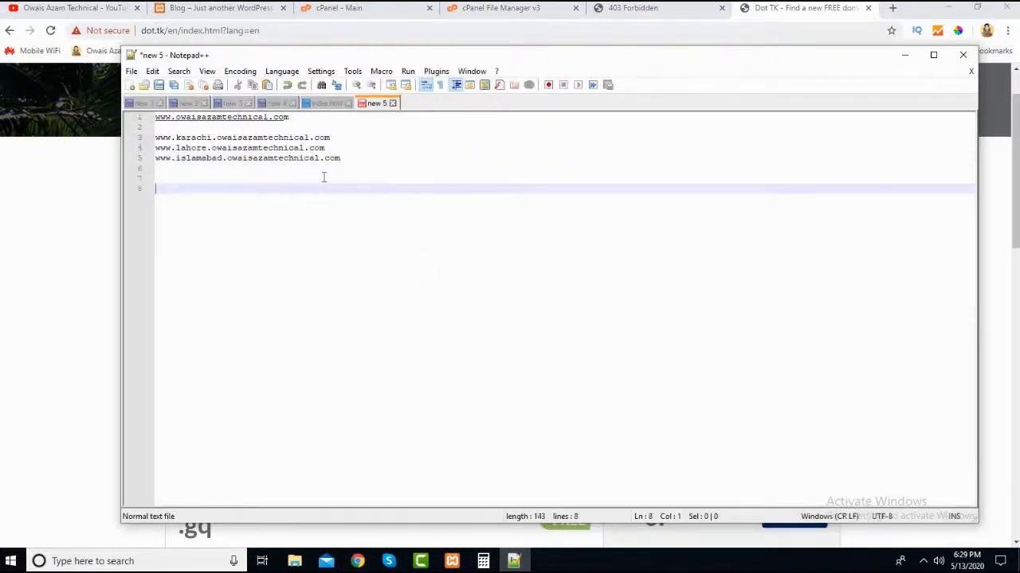
text(owaisazamFREE.tk)
key(Home)
text(www.)
click(346, 186)
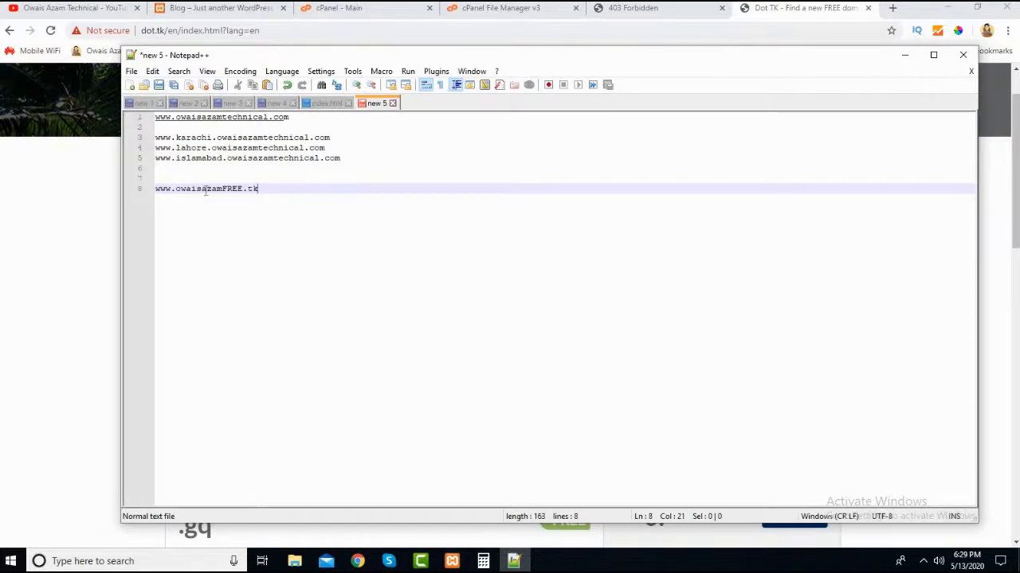
- Remove the word FREE from the pasted .tk address and select the whole address
drag(259, 190, 161, 192)
click(272, 188)
key(BackSpace)
key(BackSpace)
key(BackSpace)
key(BackSpace)
click(188, 189)
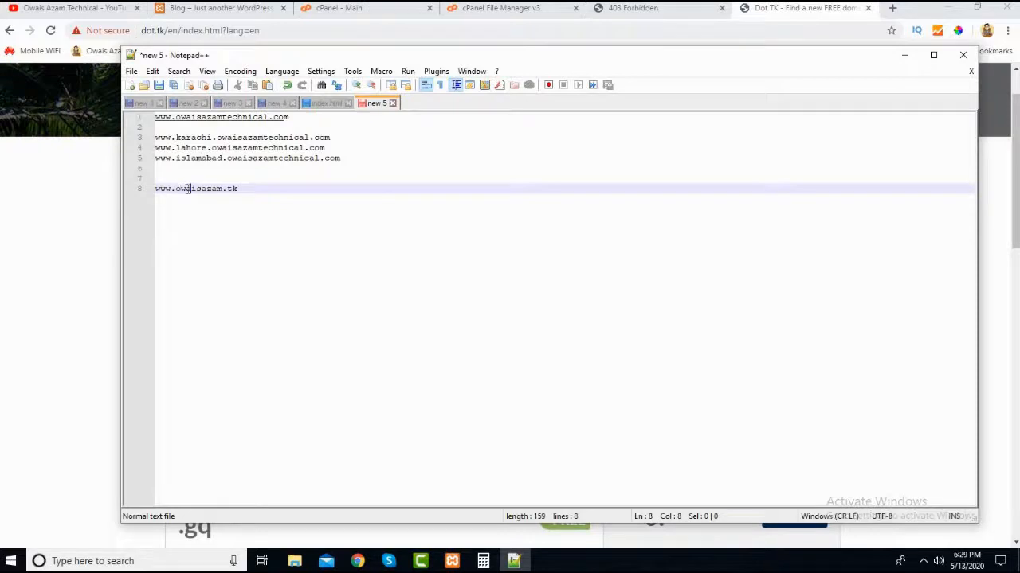
click(238, 189)
key(shift+Home)
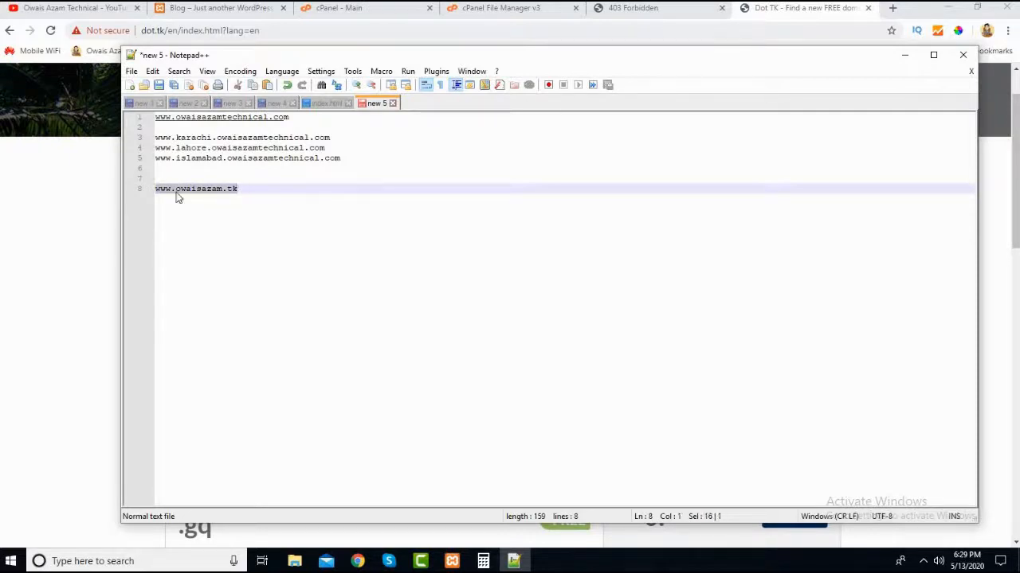
- Switch back to Chrome and examine the free domain offers for the .tk, .ml, .ga, .cf and .gq extensions
click(29, 284)
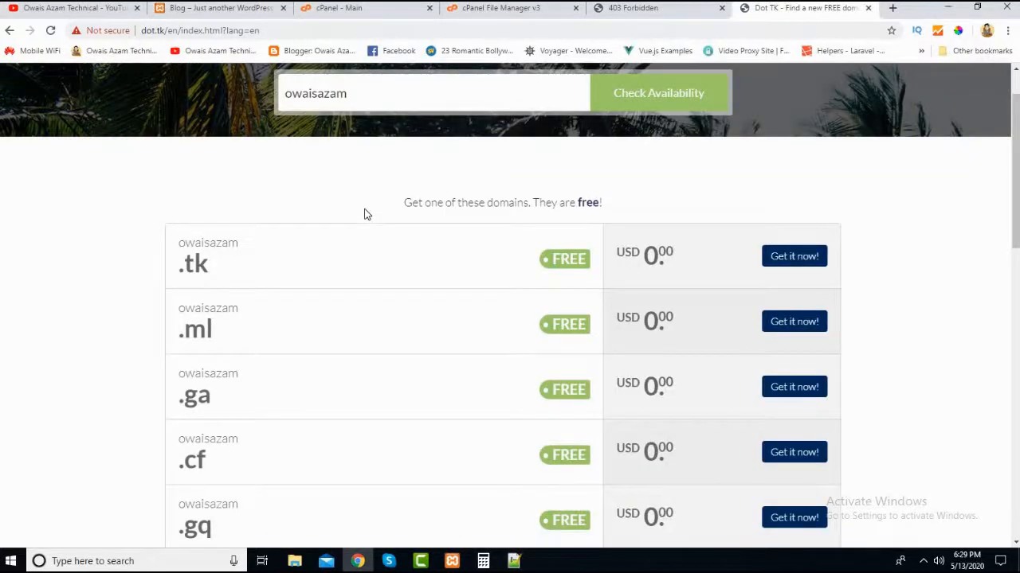
scroll(311, 308, up, 1)
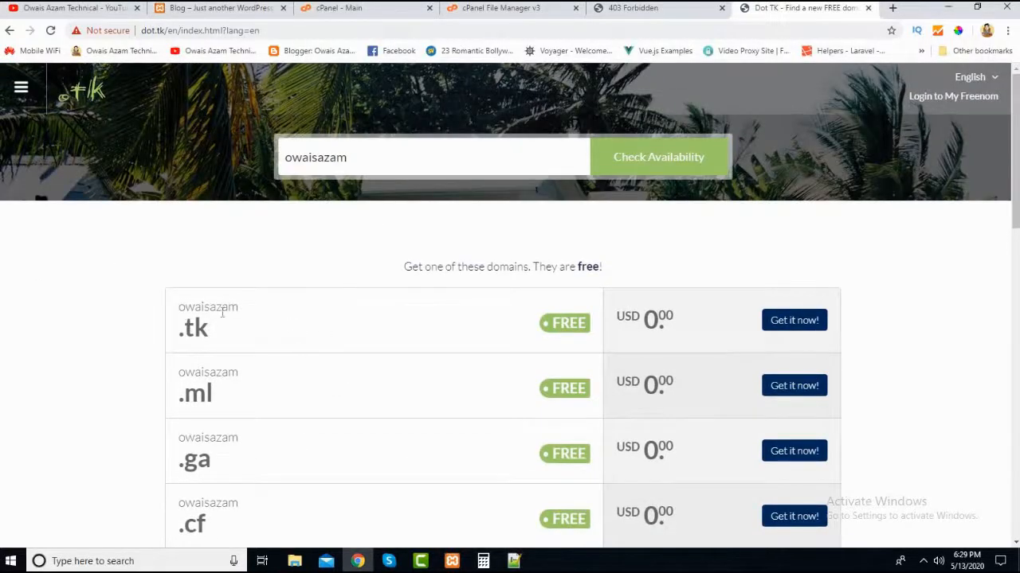
scroll(342, 237, down, 1)
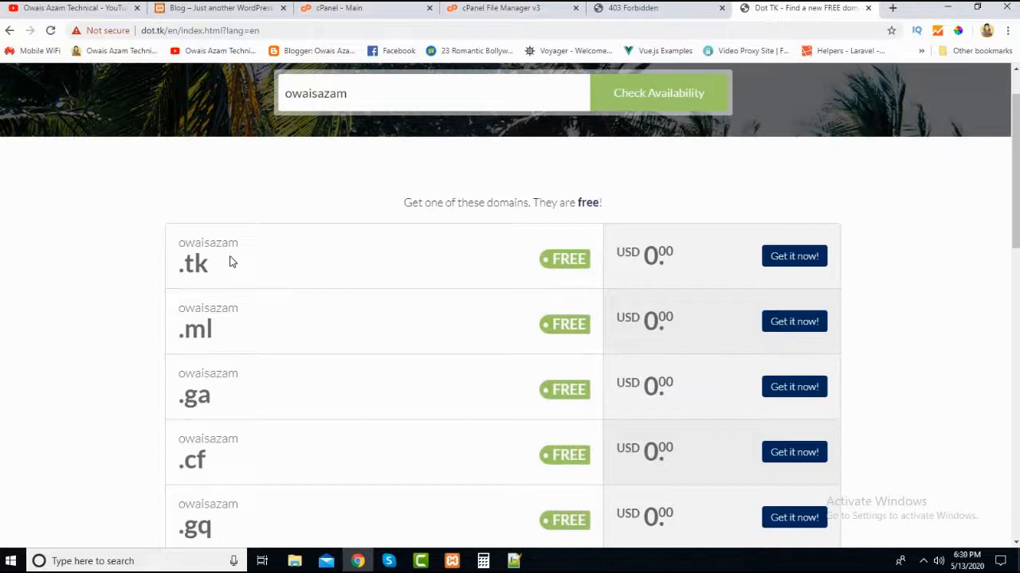
scroll(457, 195, up, 1)
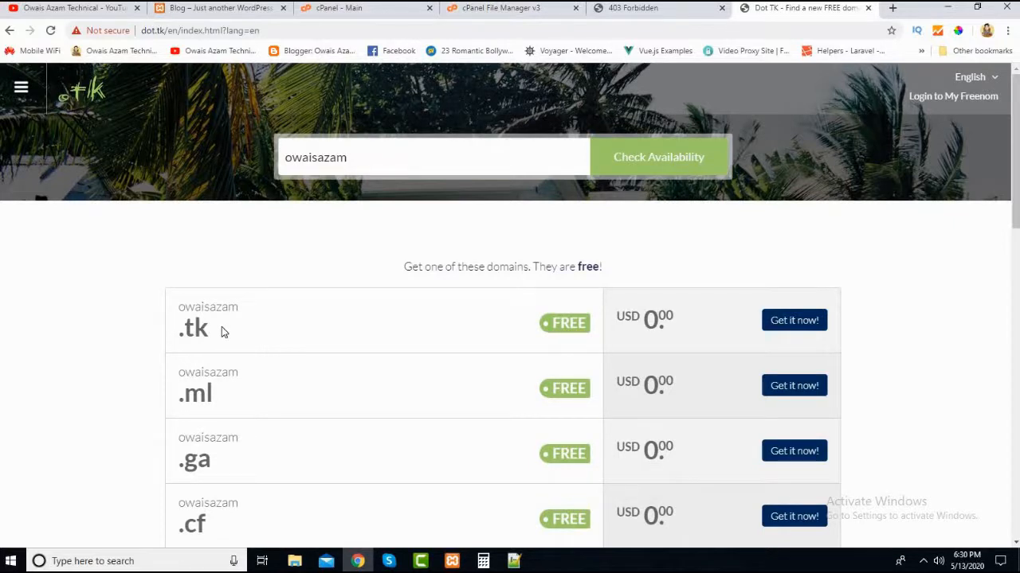
triple_click(203, 405)
click(217, 402)
scroll(217, 402, down, 2)
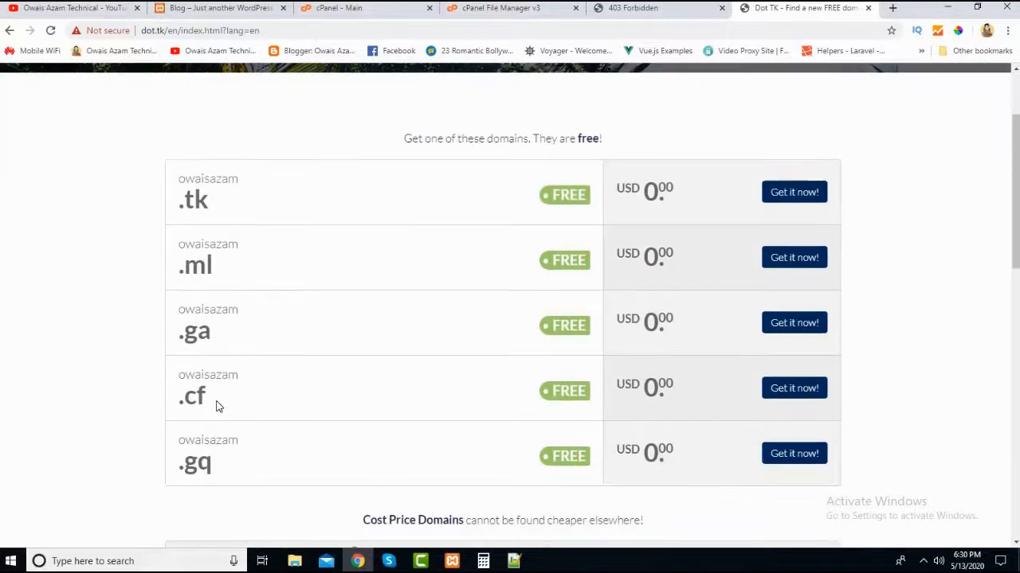
triple_click(187, 194)
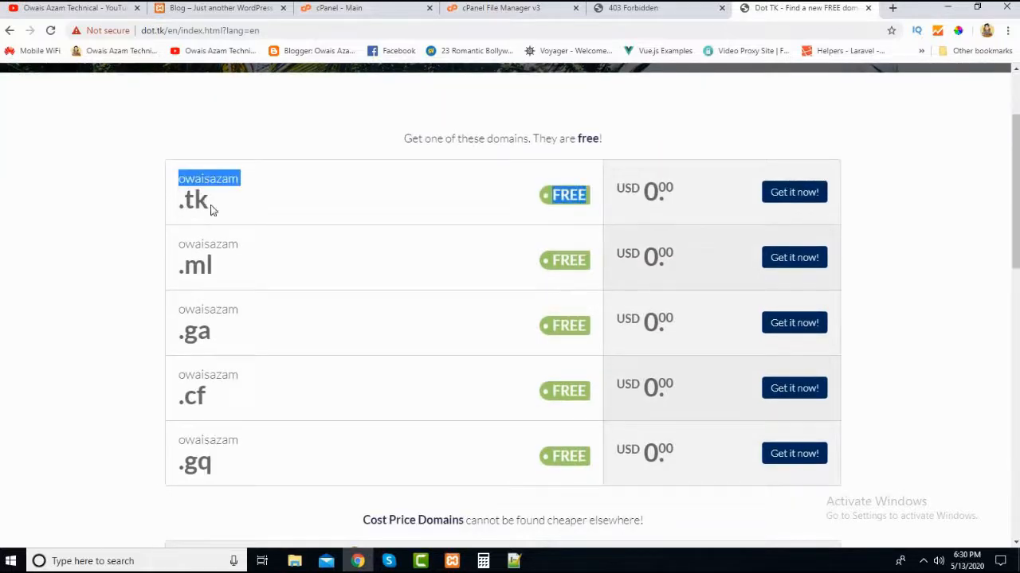
click(214, 209)
triple_click(188, 193)
click(214, 205)
double_click(188, 191)
click(219, 199)
scroll(446, 269, up, 1)
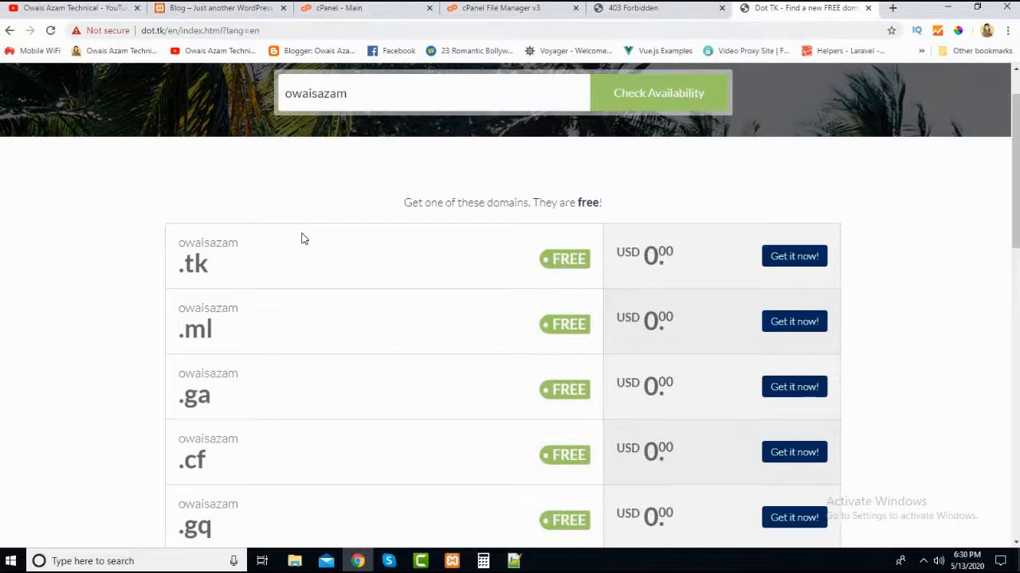
- Close the Dot TK and live domain pages, glance at the local blog, and return to the cPanel main page
click(868, 7)
click(758, 10)
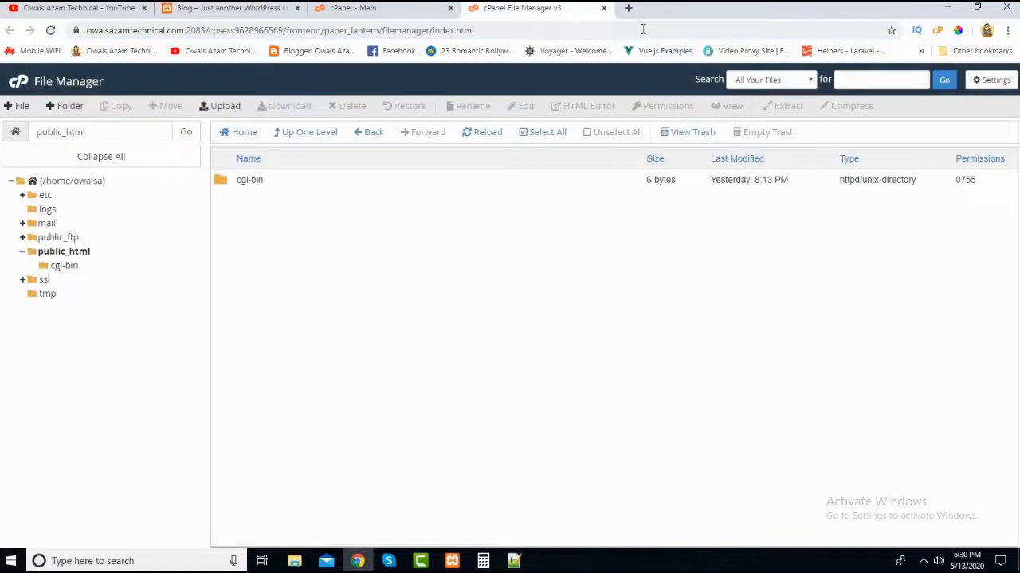
click(345, 11)
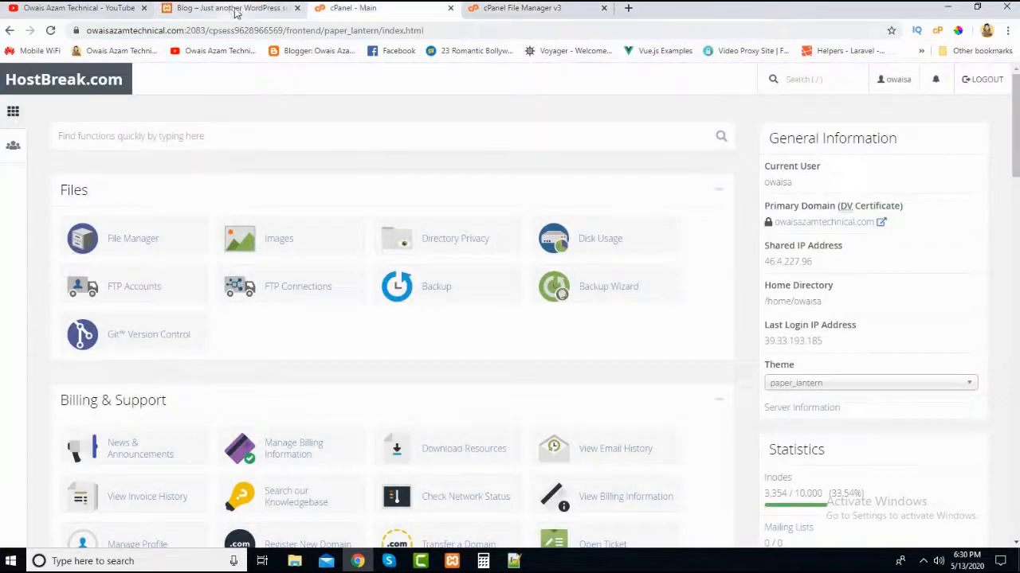
click(236, 9)
click(333, 9)
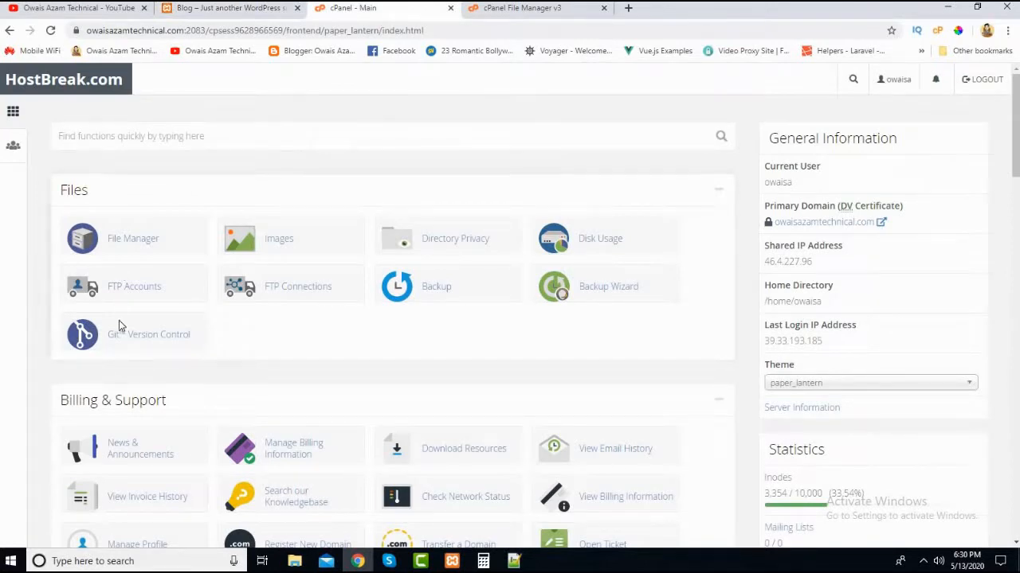
- Examine the Files, Billing & Support and General Information sections of the cPanel main page
scroll(119, 321, down, 4)
scroll(119, 320, up, 4)
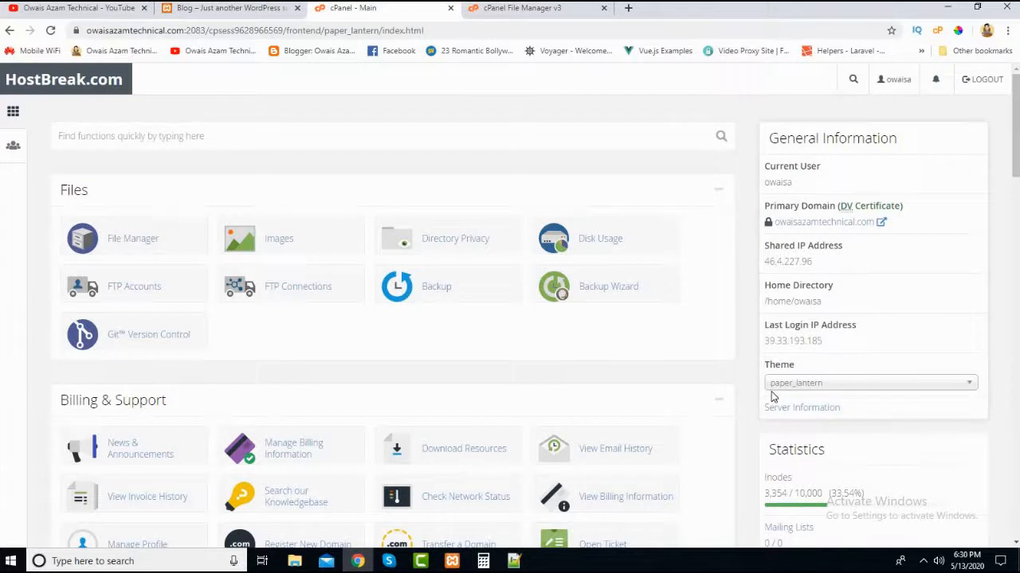
scroll(505, 375, down, 1)
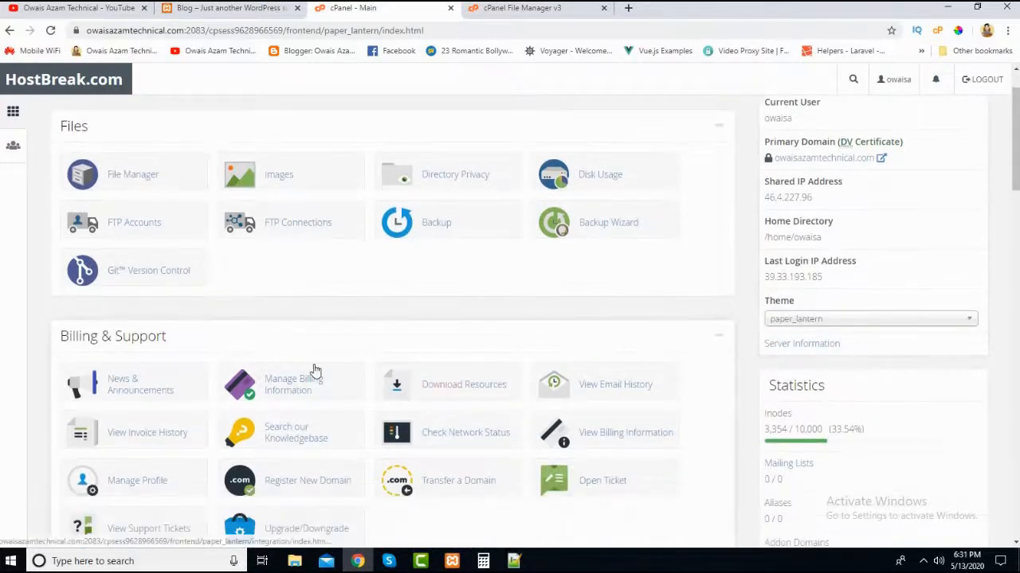
scroll(312, 371, up, 1)
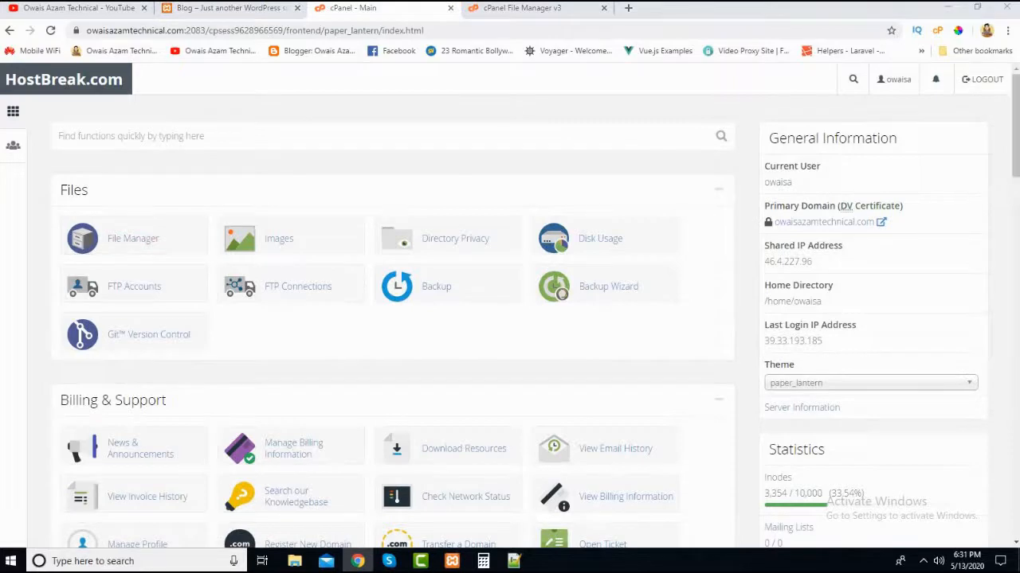
scroll(1011, 168, down, 1)
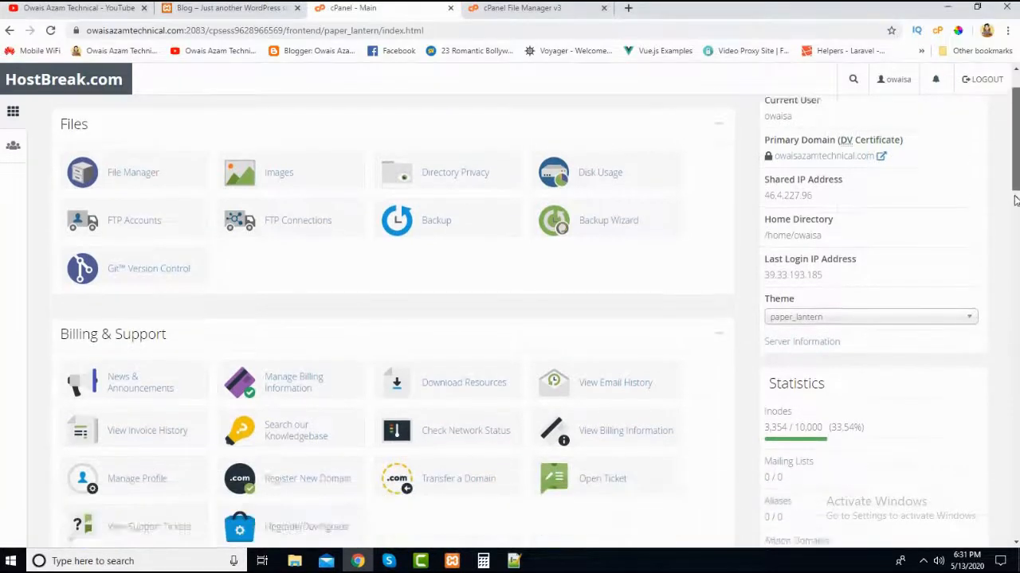
scroll(614, 316, up, 1)
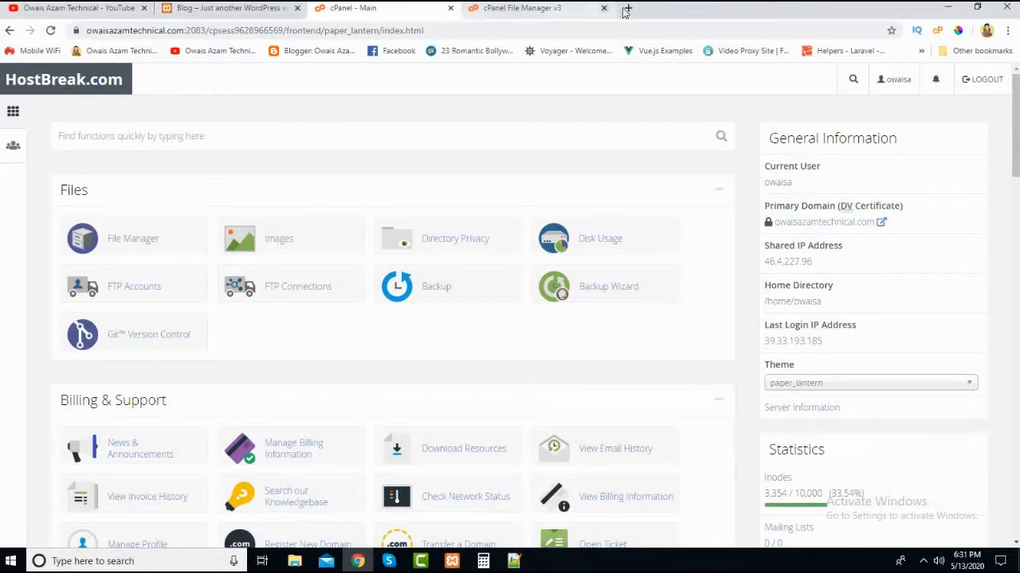
- Open the live domain in a new browser tab to view what the site currently serves
click(626, 9)
text(owaisazamtechnical.com)
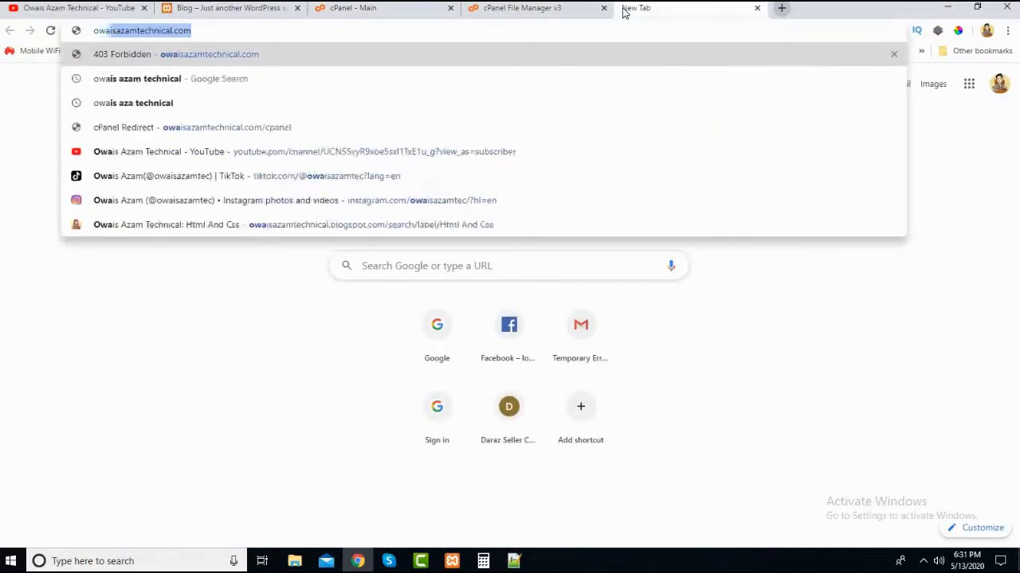
key(Return)
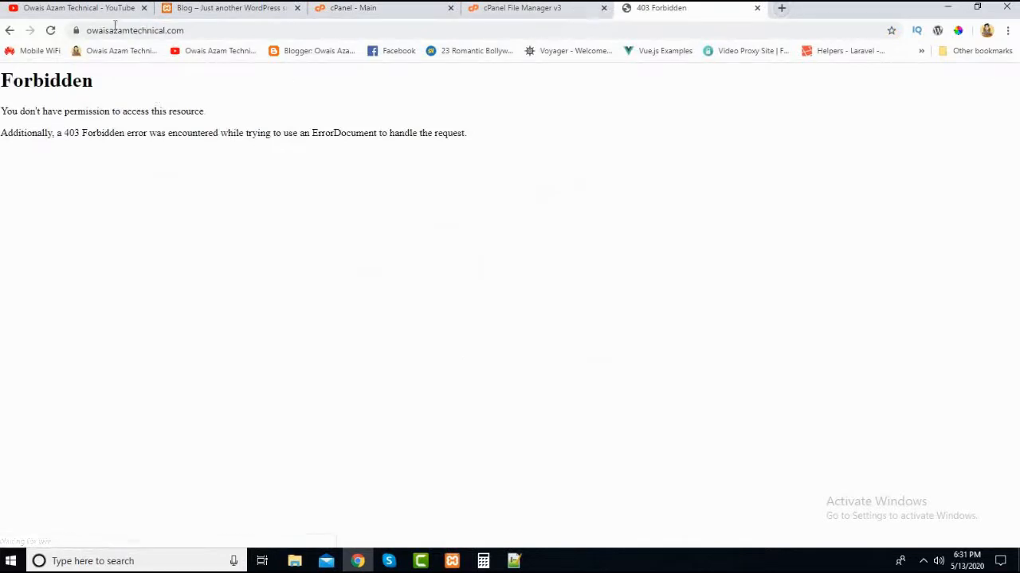
click(186, 30)
click(107, 169)
- Open File Manager from the cPanel main page and show the contents of the public_html folder
click(570, 17)
click(645, 15)
click(565, 11)
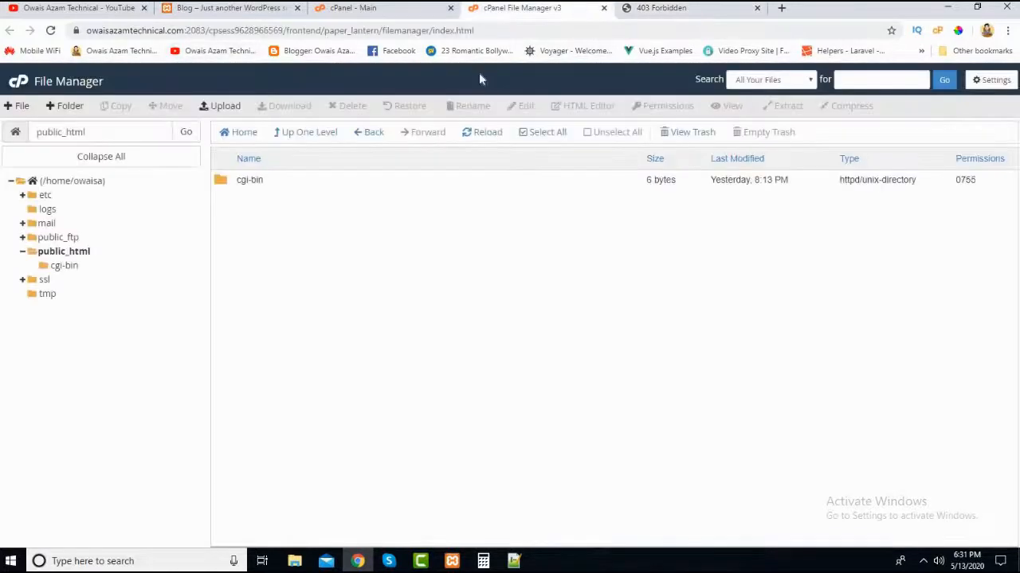
click(394, 14)
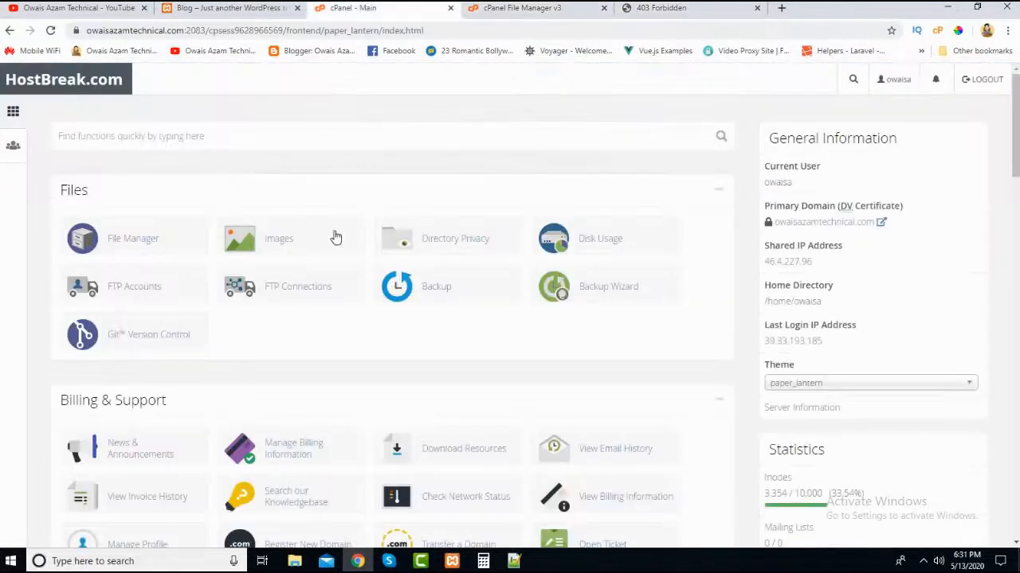
scroll(353, 345, down, 10)
scroll(353, 348, down, 4)
scroll(350, 342, up, 13)
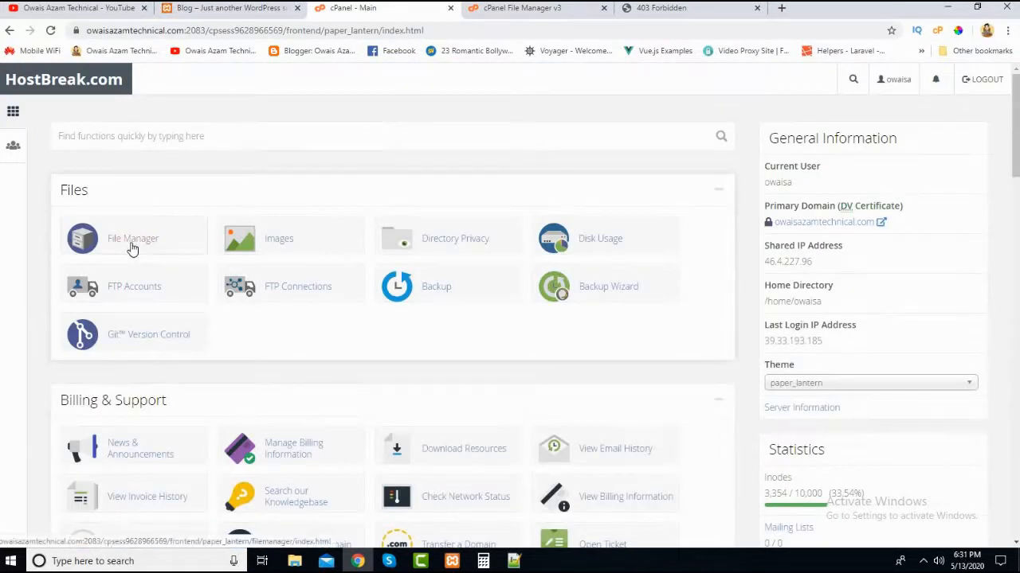
click(132, 248)
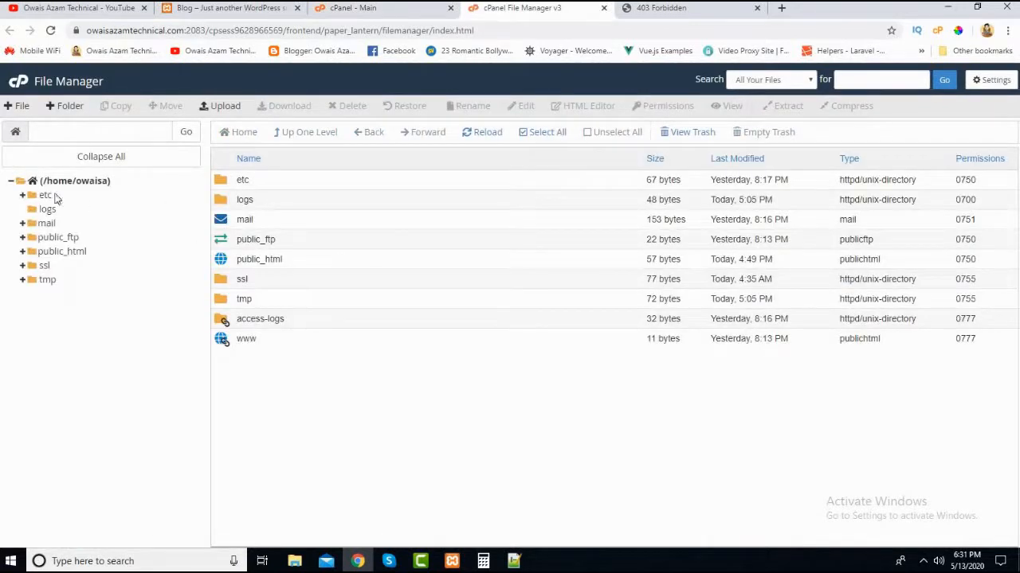
click(49, 252)
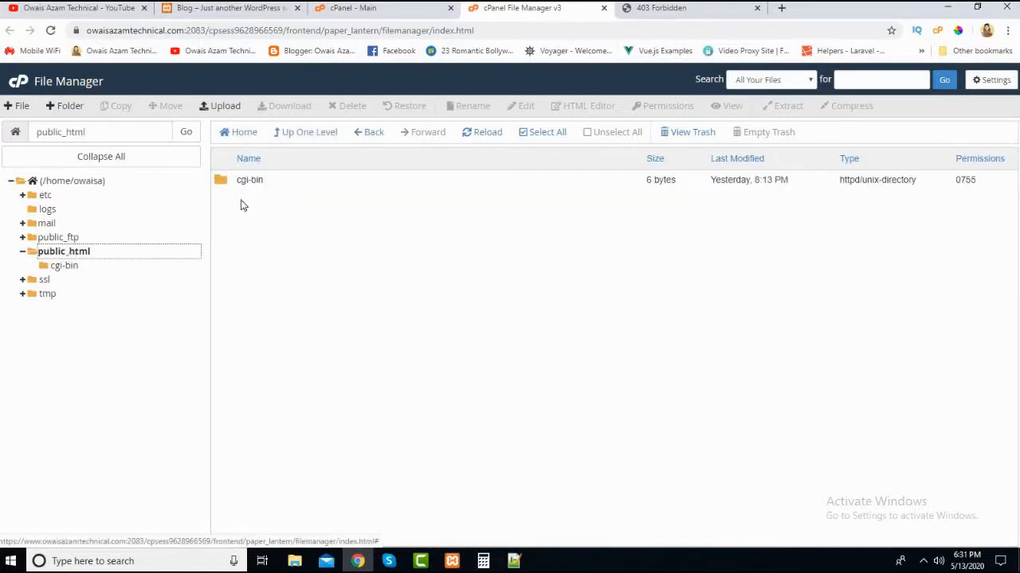
- Compare the live domain's page with the contents of the public_html folder in File Manager
click(622, 13)
click(531, 9)
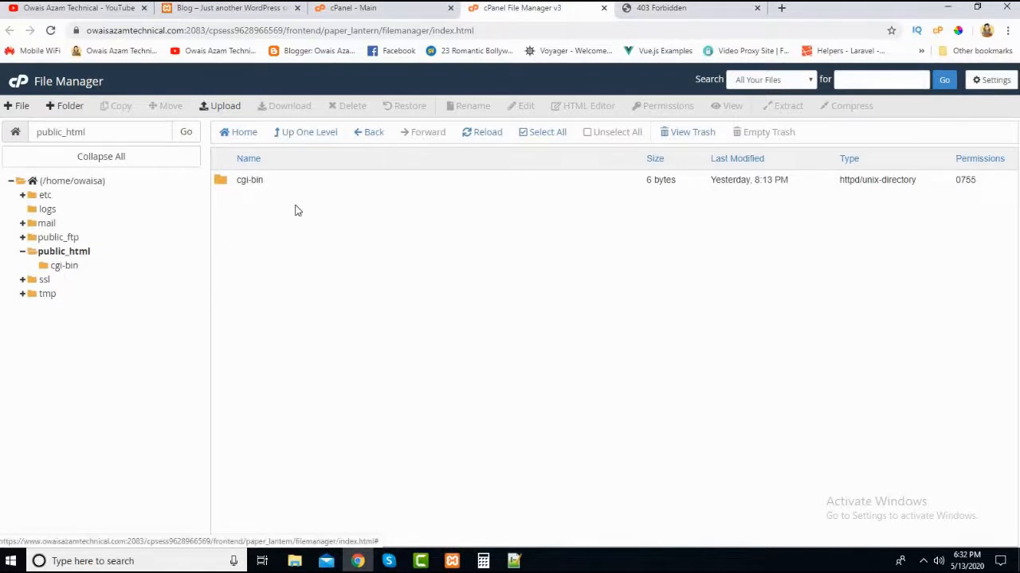
click(654, 10)
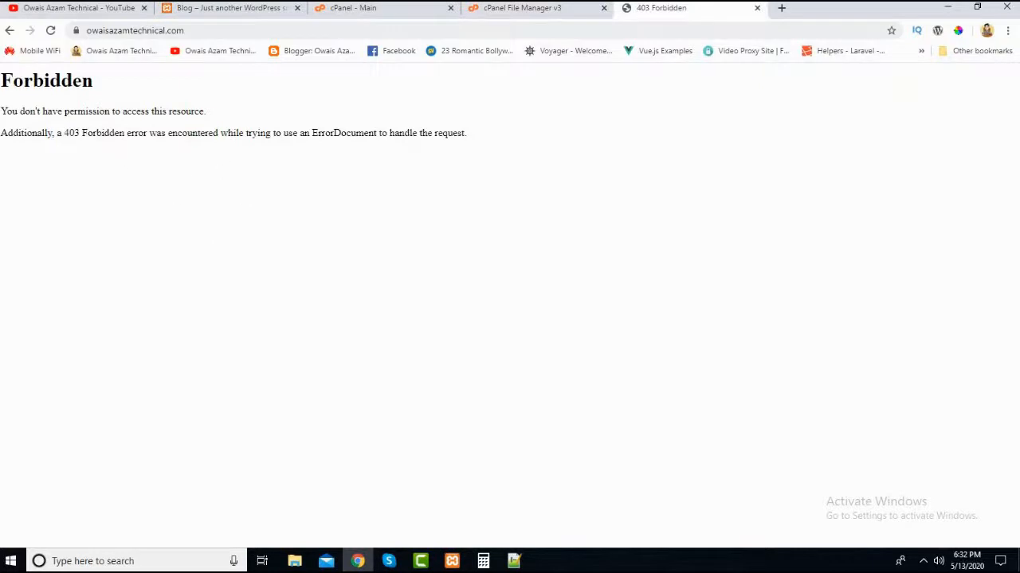
click(533, 10)
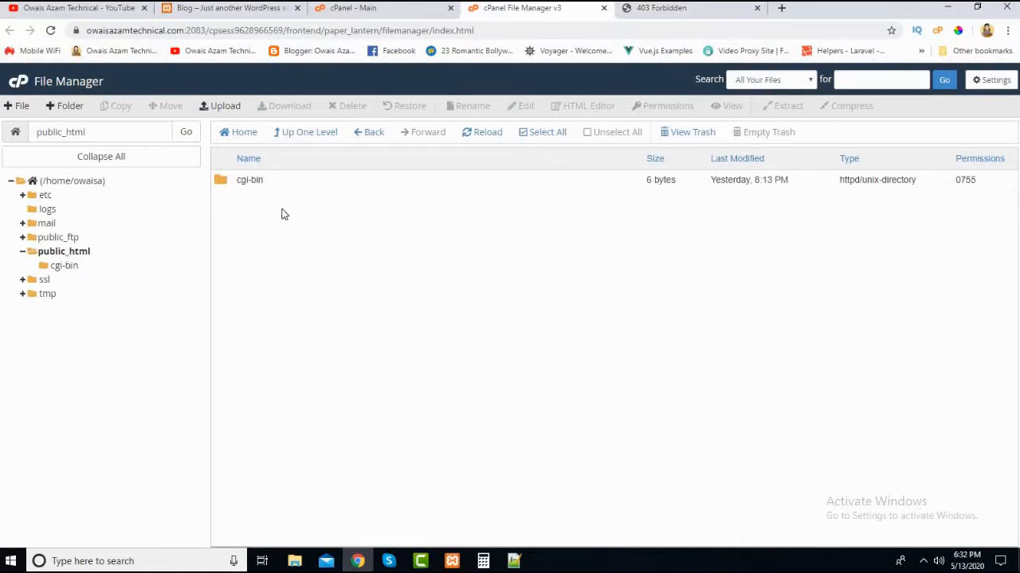
click(64, 251)
- Return to the cPanel main page and open WordPress from the Softaculous Apps Installer scripts
click(337, 9)
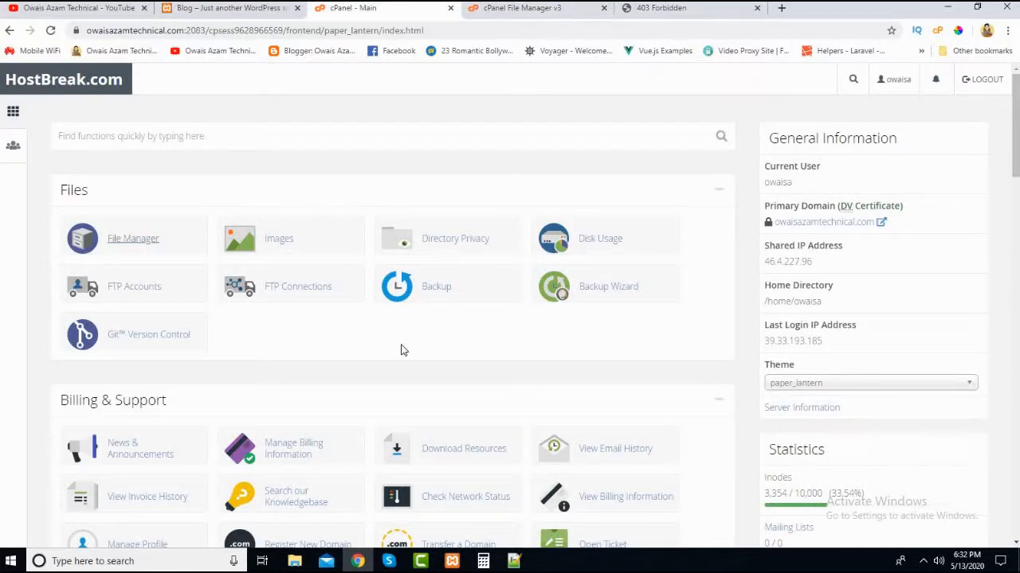
scroll(276, 390, down, 5)
scroll(276, 395, up, 4)
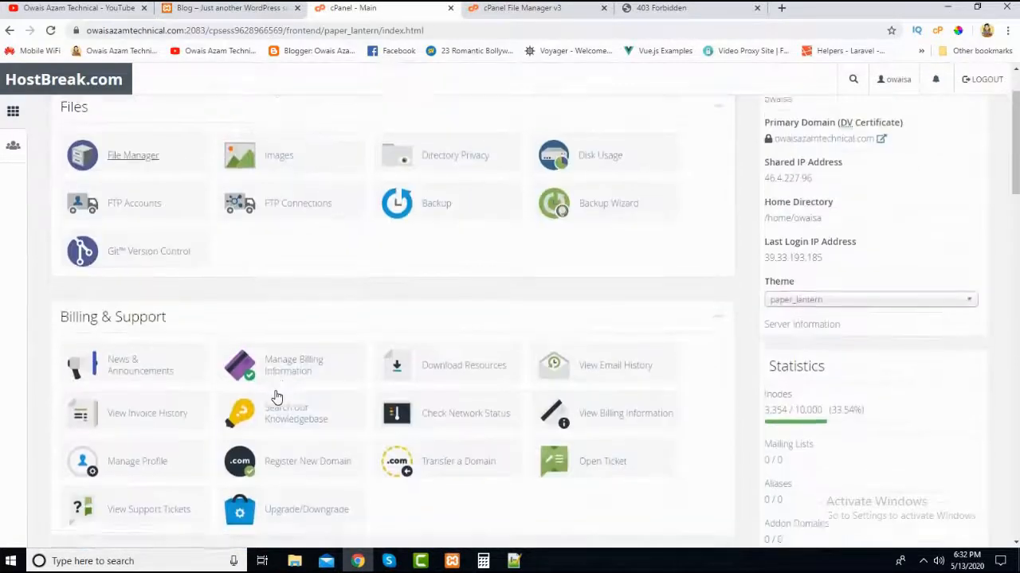
scroll(276, 396, down, 15)
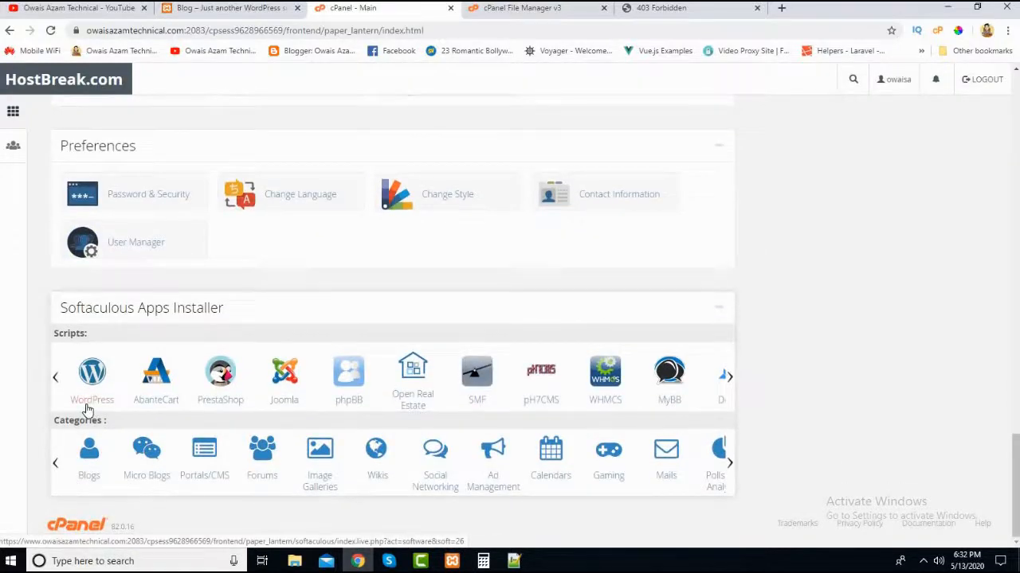
click(723, 381)
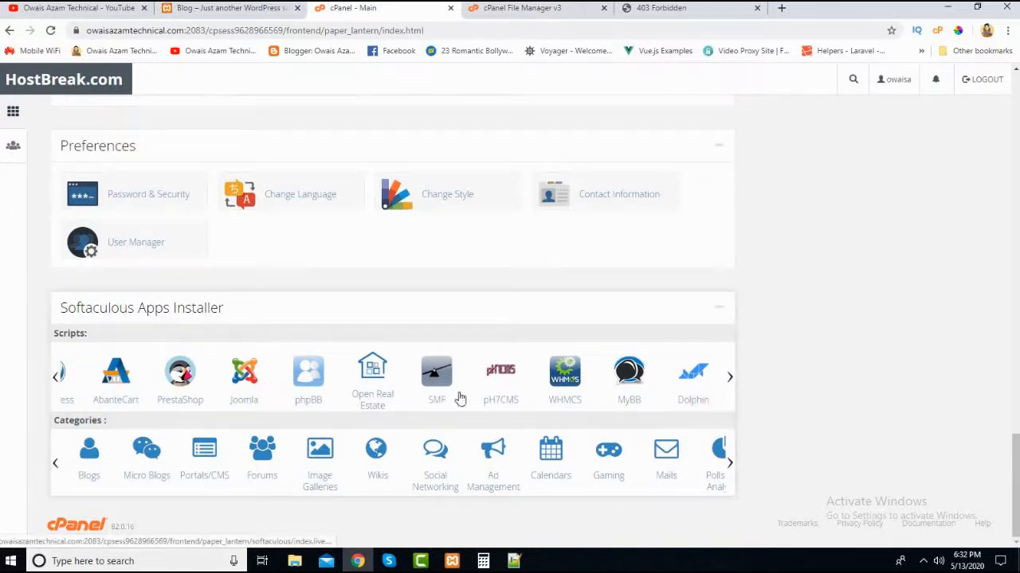
click(56, 379)
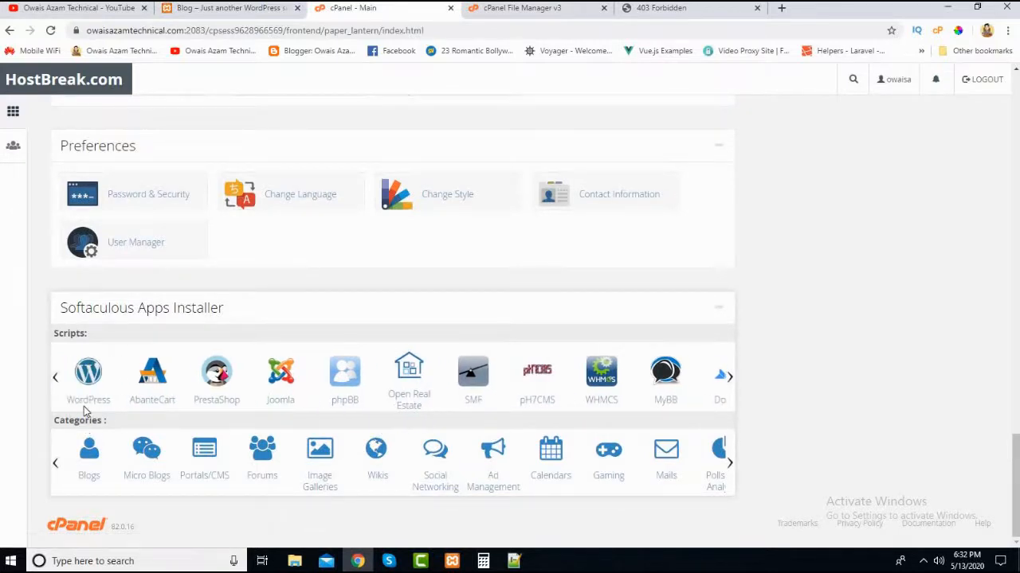
click(93, 400)
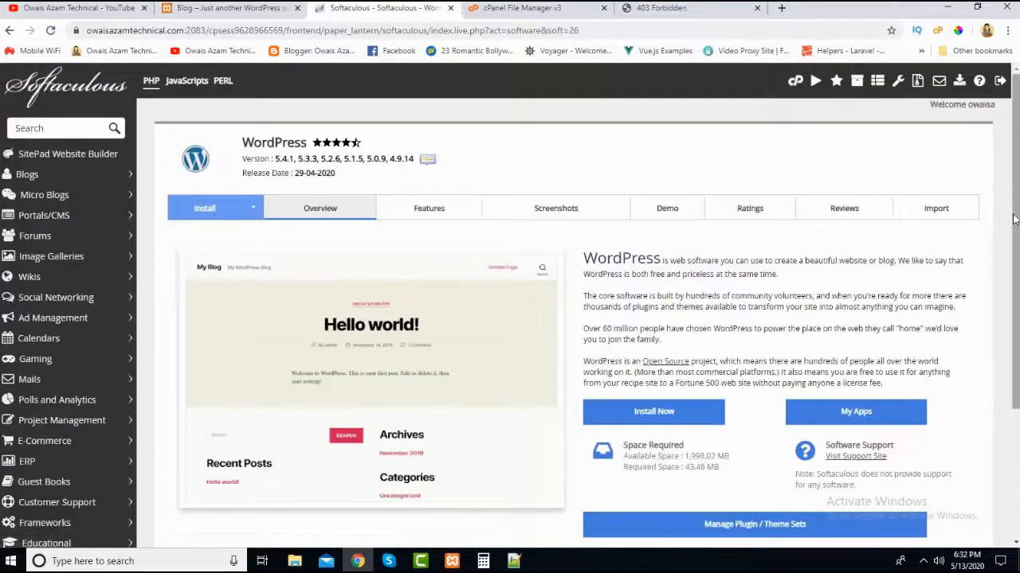
- Open the WordPress installation form and choose version 5.4.1 to install
scroll(313, 324, down, 3)
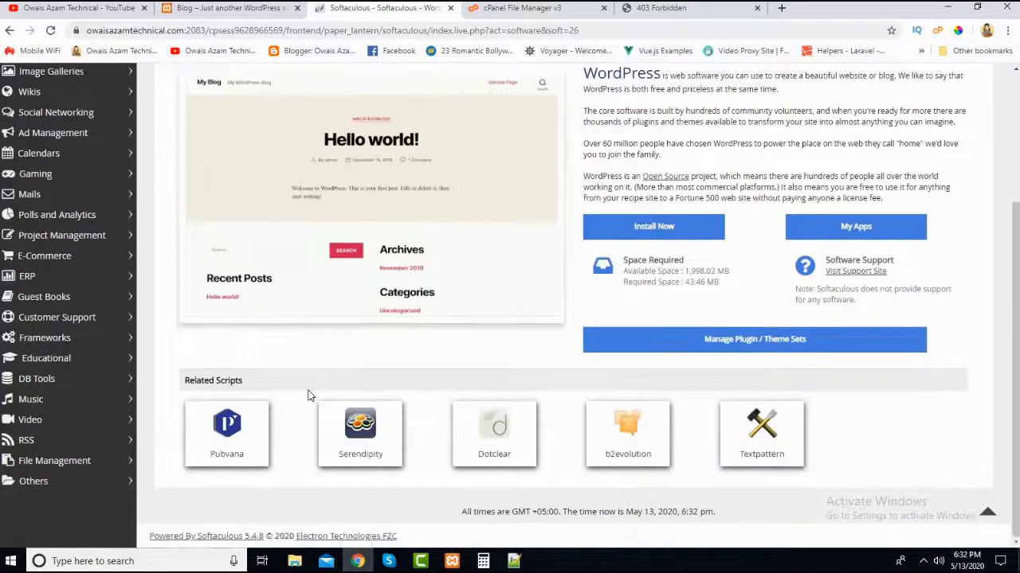
scroll(310, 396, up, 5)
click(225, 211)
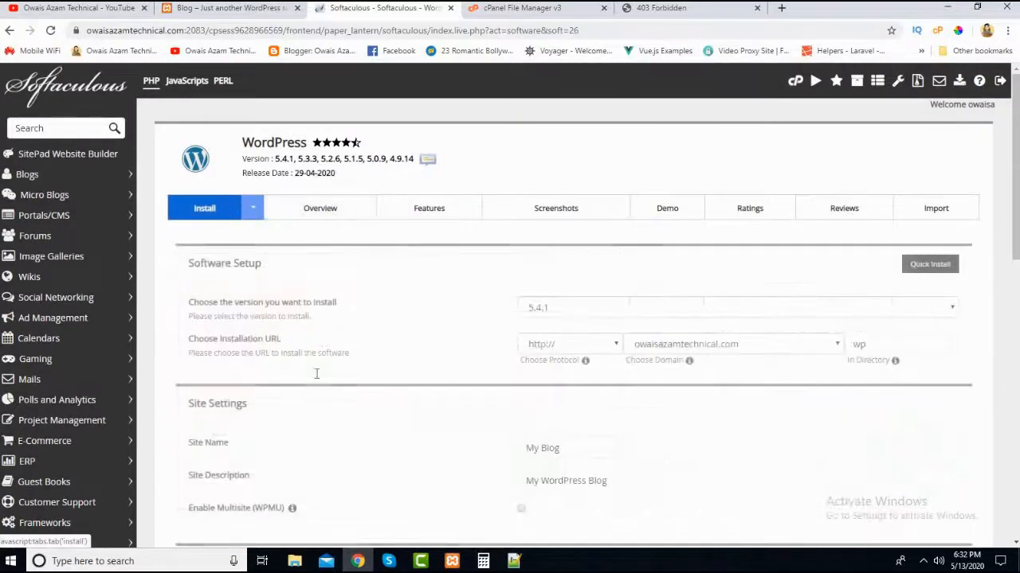
scroll(467, 356, down, 2)
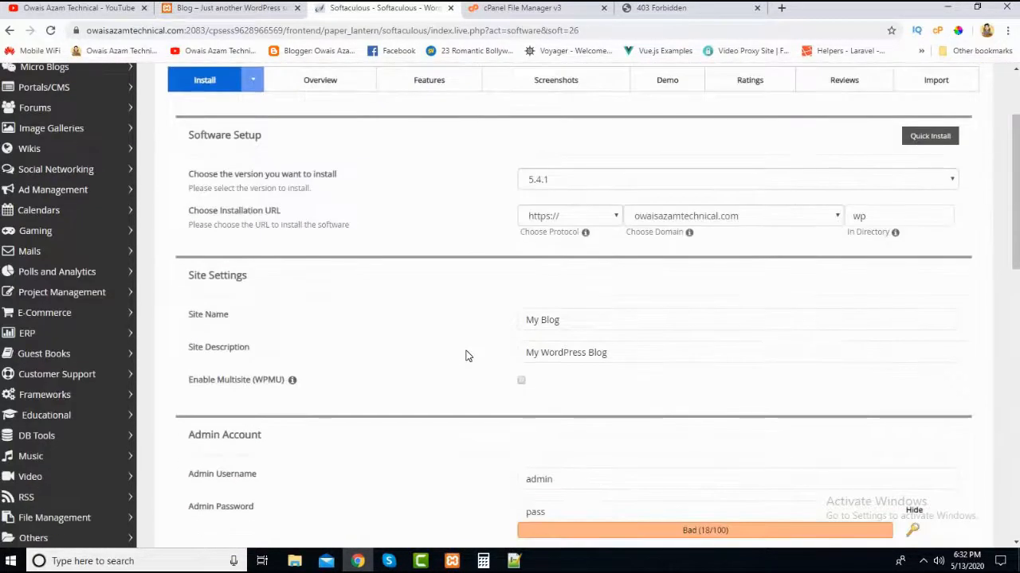
click(566, 179)
click(566, 178)
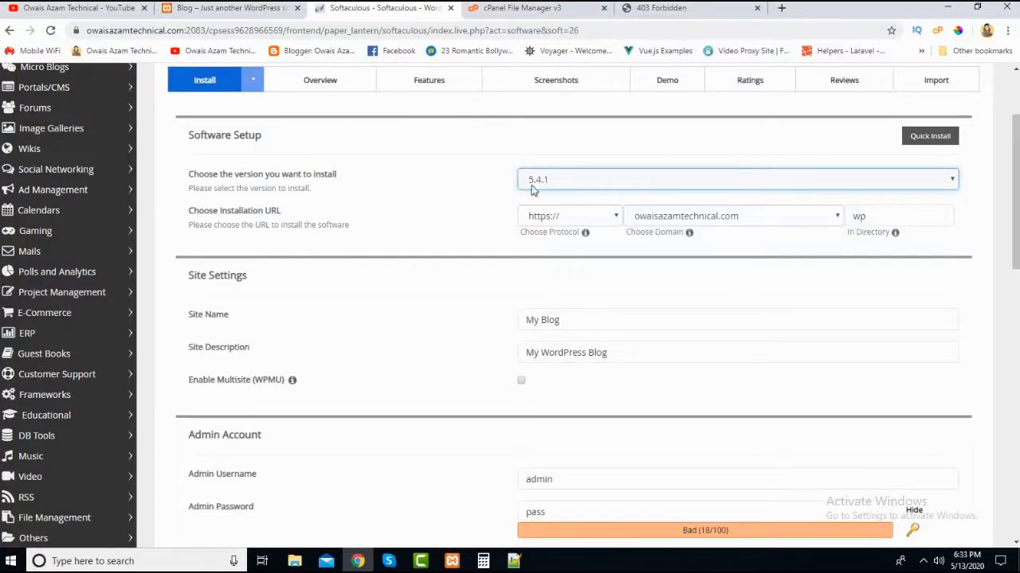
click(539, 185)
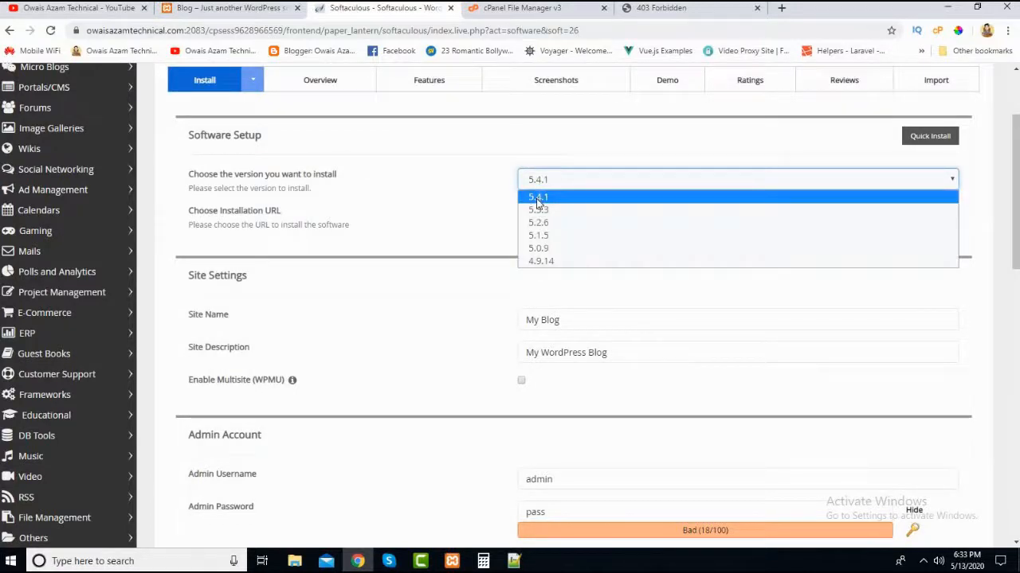
click(538, 199)
- Review the protocol choices, check the live domain's connection security details, and return to the WordPress installation form
click(601, 217)
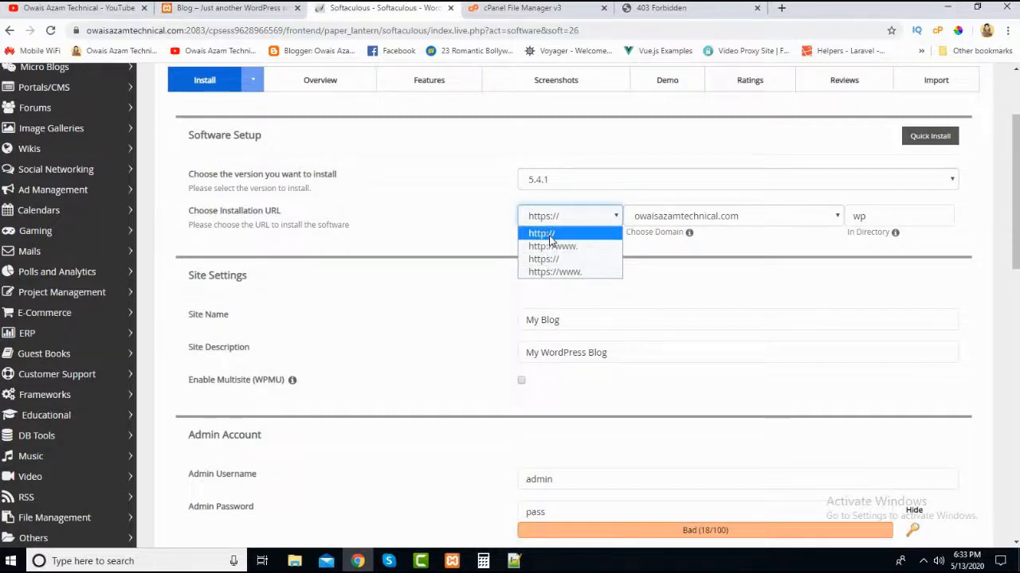
click(661, 8)
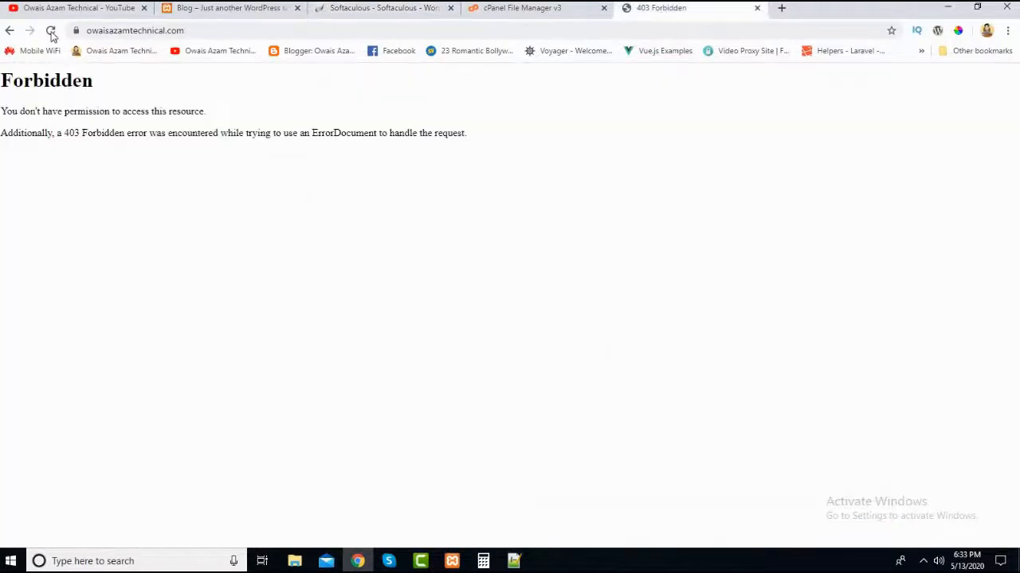
click(76, 31)
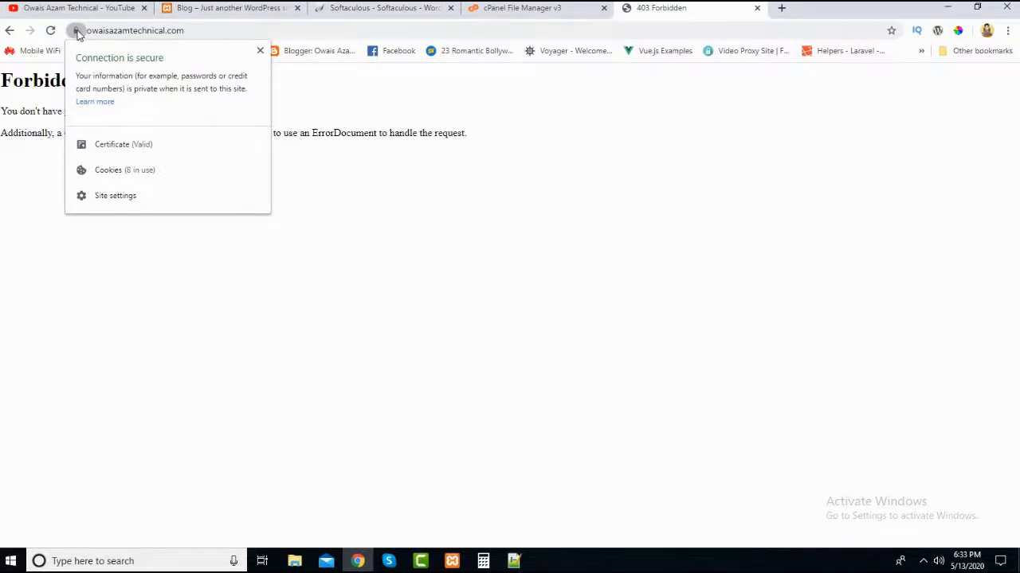
click(548, 9)
click(636, 11)
click(378, 9)
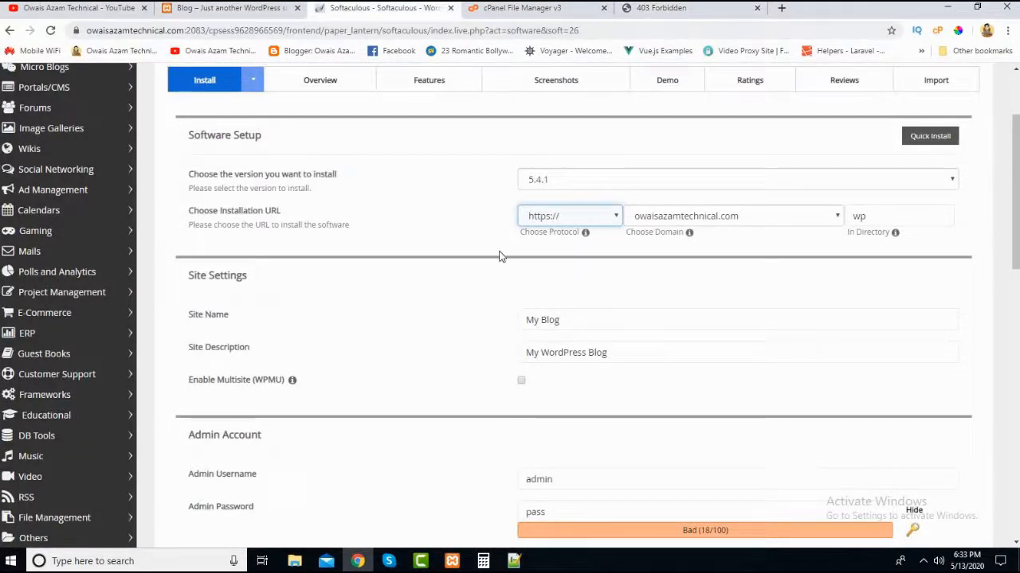
click(574, 216)
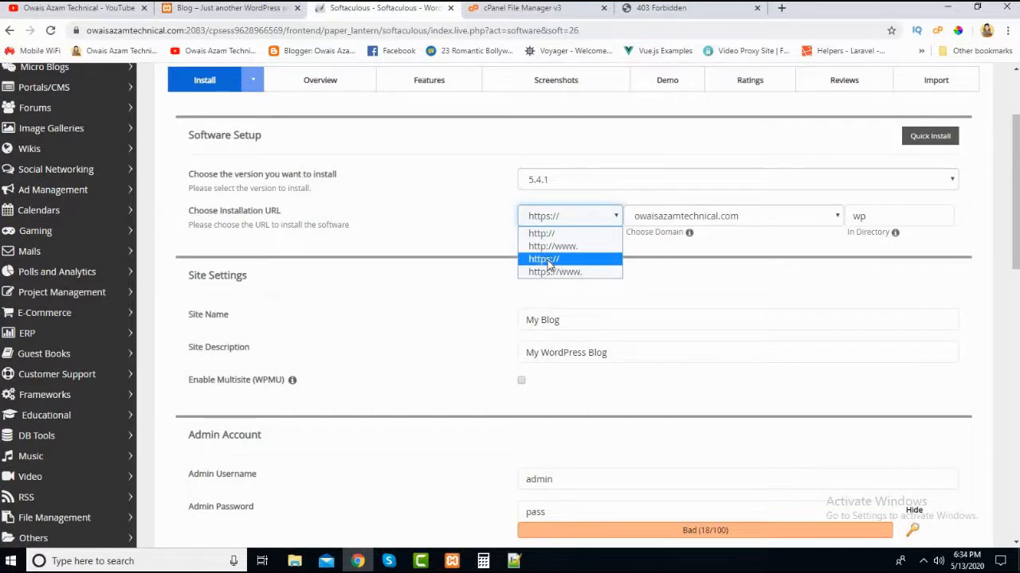
click(548, 265)
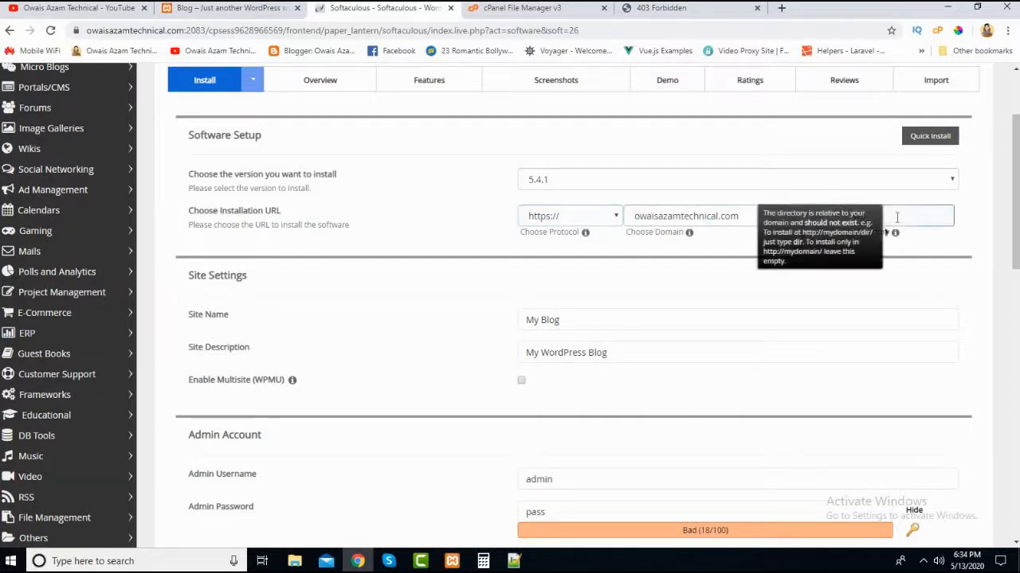
click(869, 217)
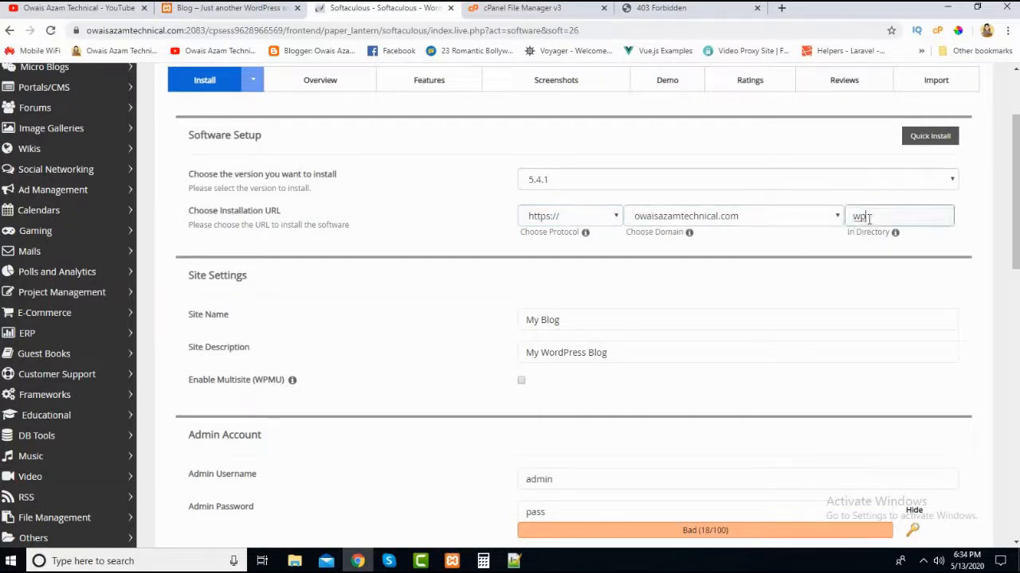
key(BackSpace)
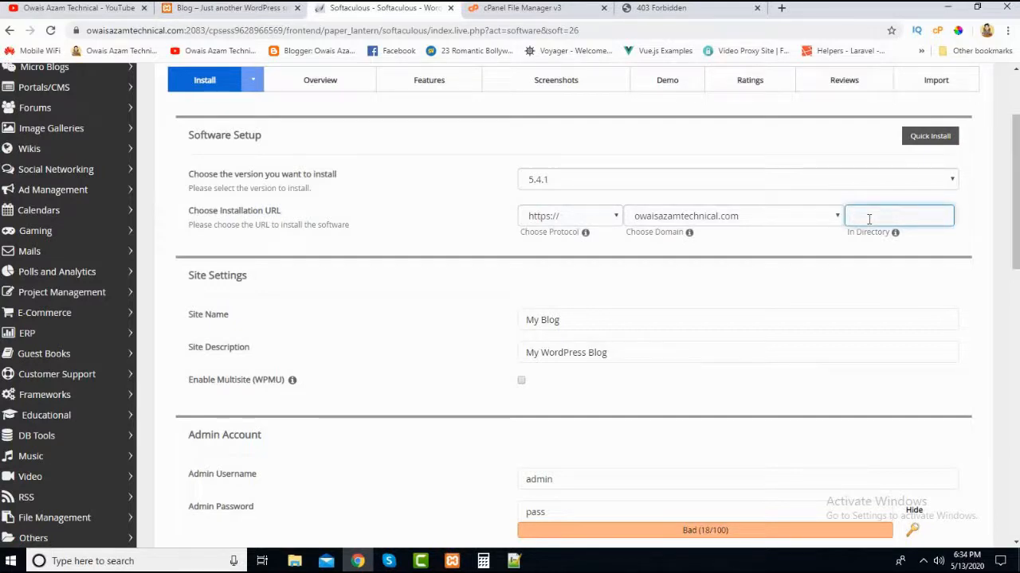
click(827, 250)
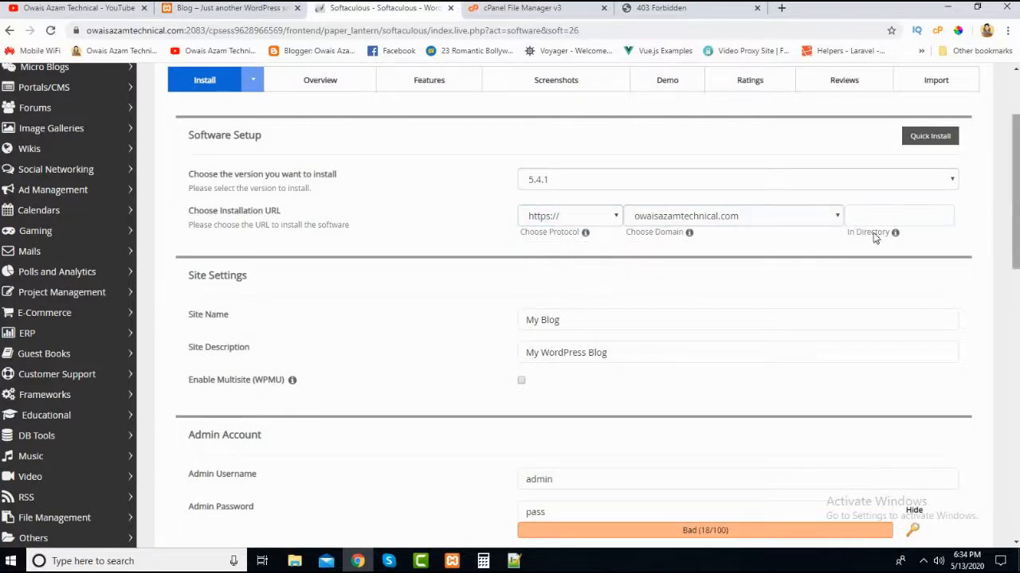
- Replace the site name in Site Settings with the full name of the YouTube channel
mouse_move(871, 224)
drag(1016, 231, 1016, 265)
click(605, 218)
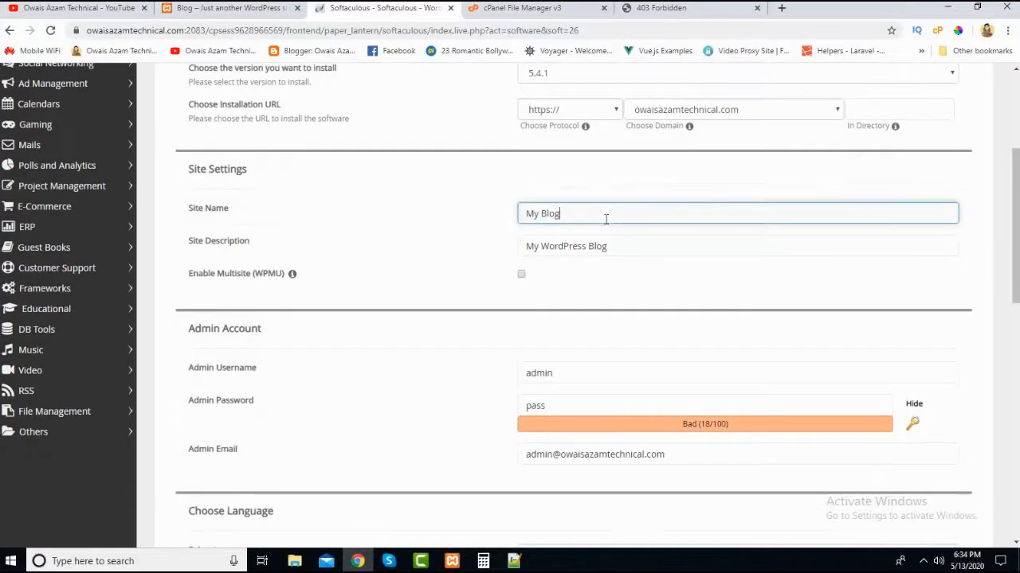
key(BackSpace)
key(BackSpace)
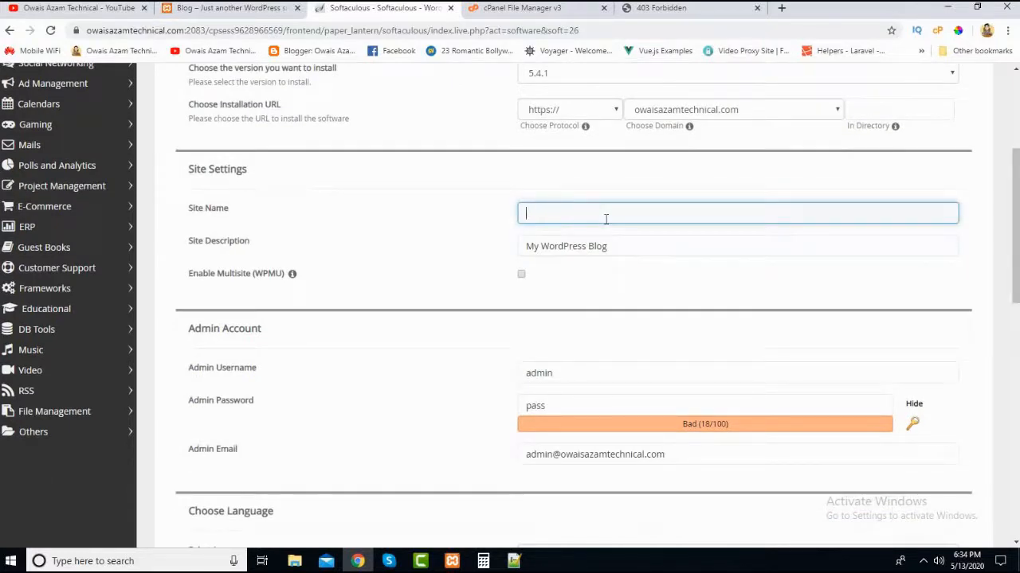
text(Owais Azam Tec)
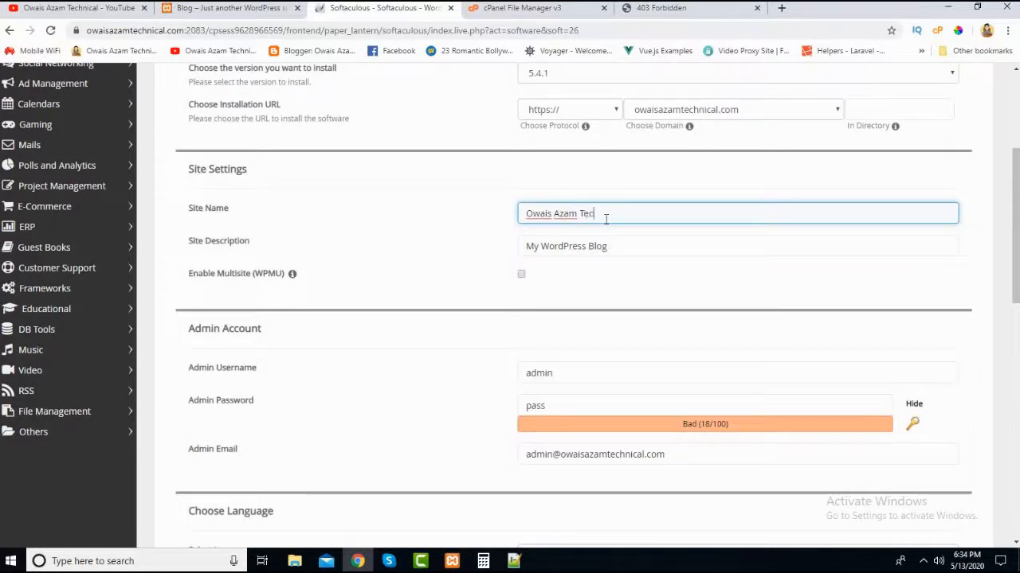
text(hnical)
click(481, 247)
click(584, 247)
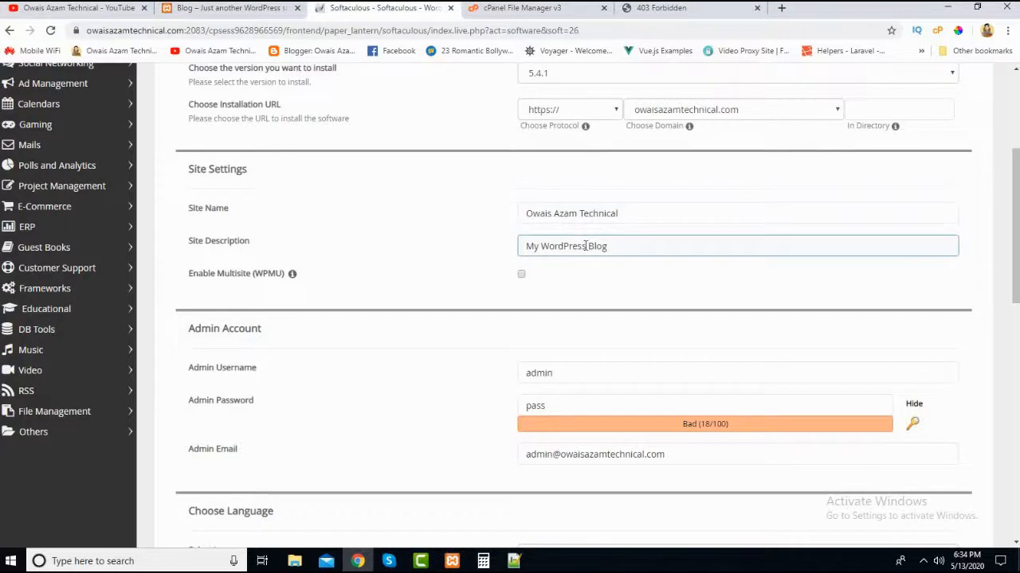
click(466, 292)
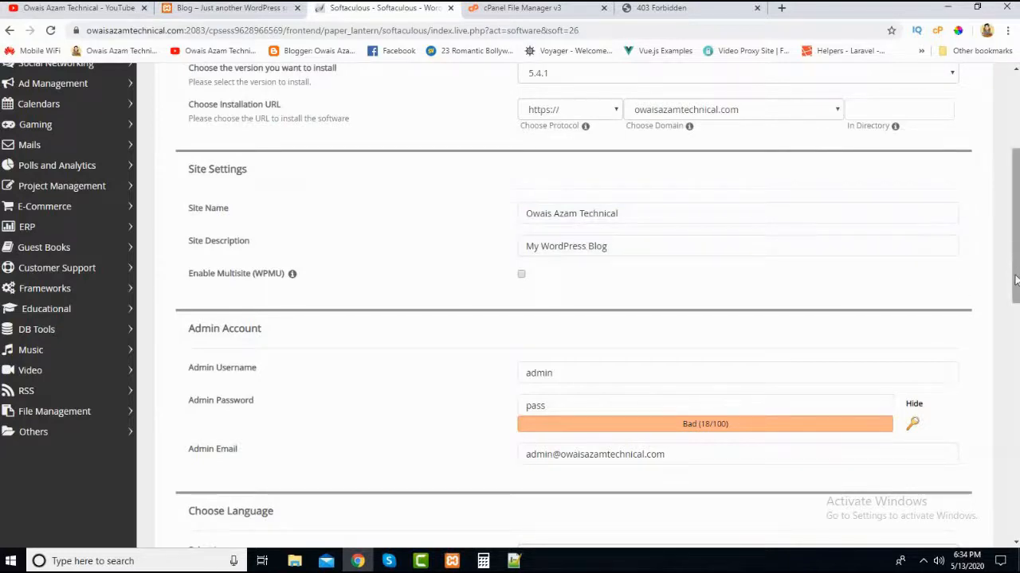
- Replace the default admin username in the Admin Account section with the site owner's own username
scroll(1018, 249, down, 1)
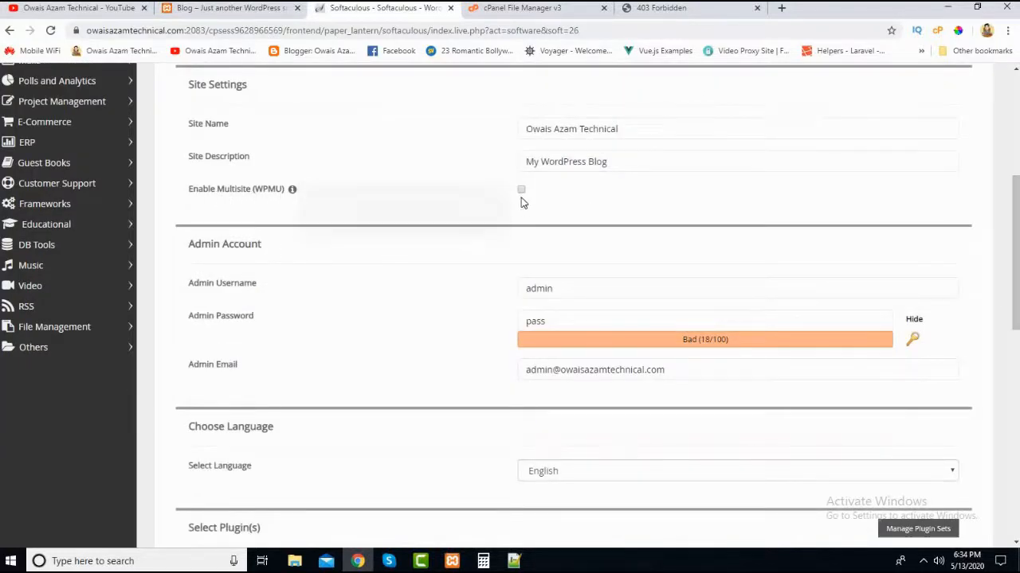
scroll(586, 234, down, 1)
click(587, 219)
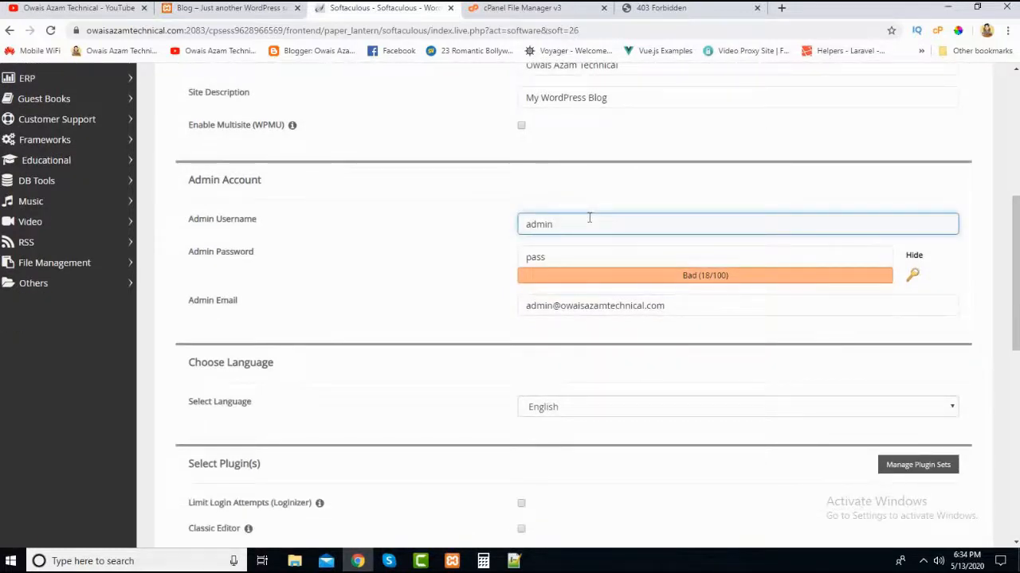
key(BackSpace)
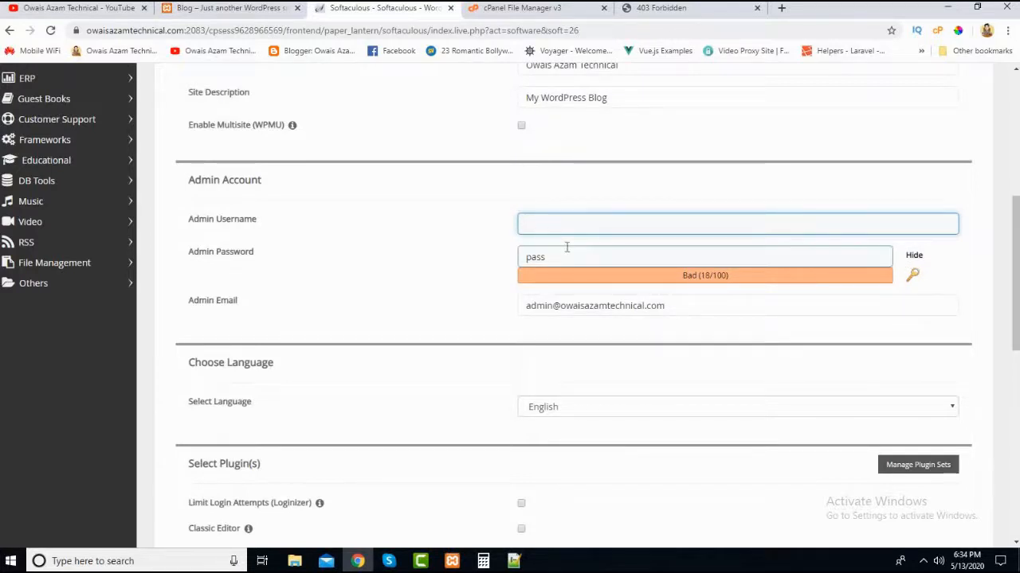
text(owaisazam)
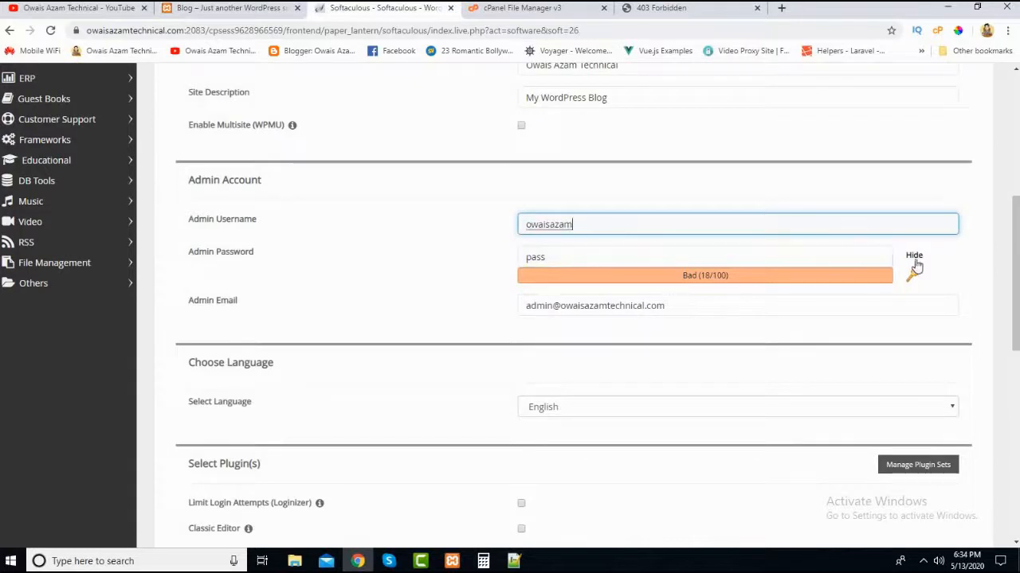
- Hide the admin password's characters and replace the default admin password with a stronger one
click(914, 255)
click(635, 260)
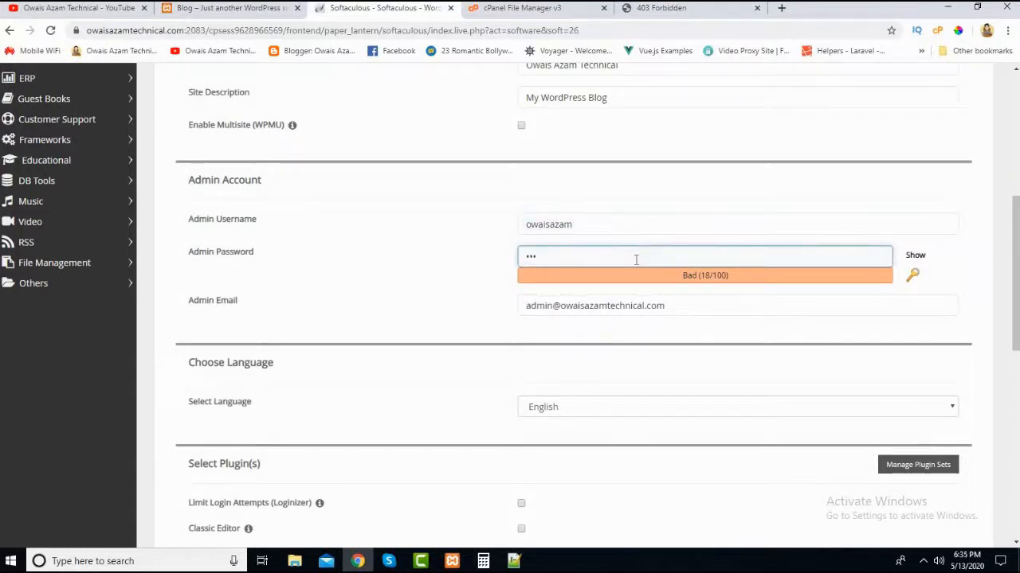
text(•)
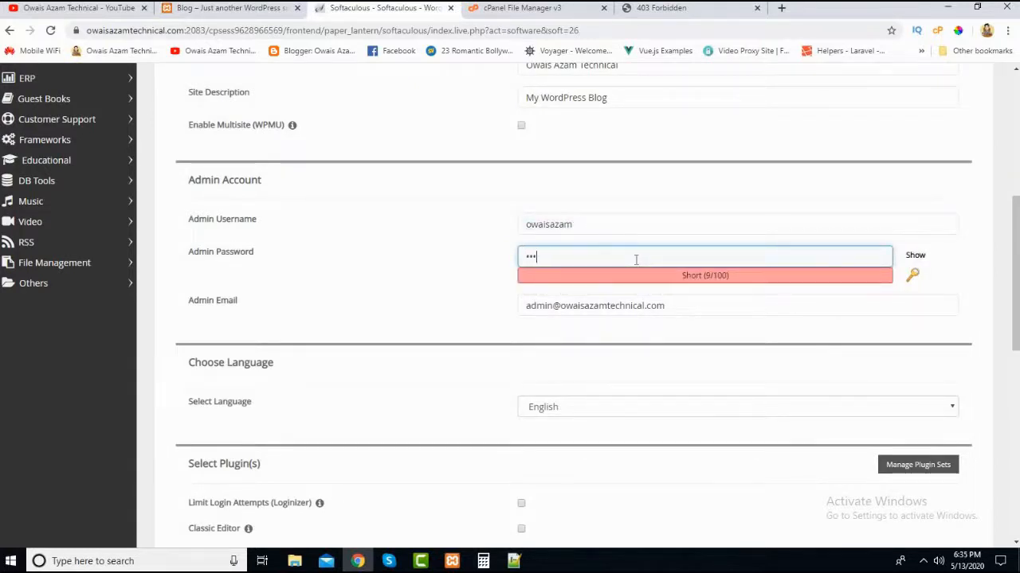
text(••••••)
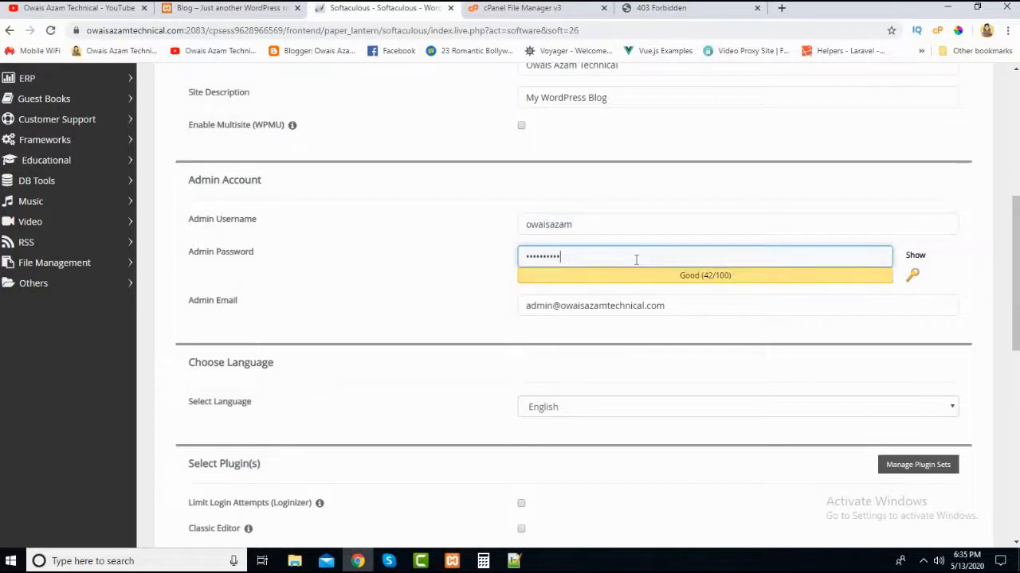
click(457, 289)
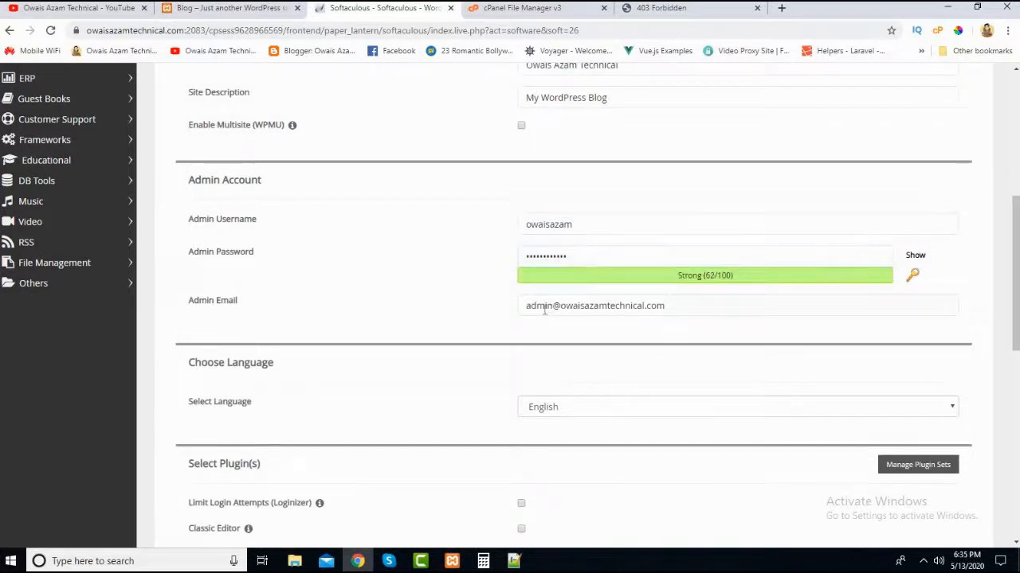
click(545, 308)
click(224, 305)
click(600, 348)
click(683, 309)
click(684, 309)
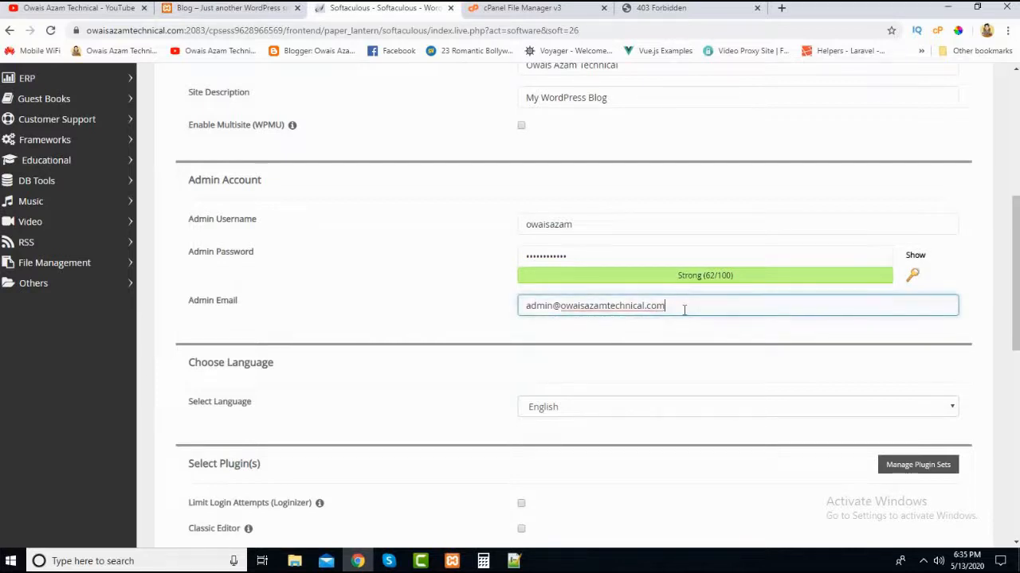
drag(666, 309, 525, 310)
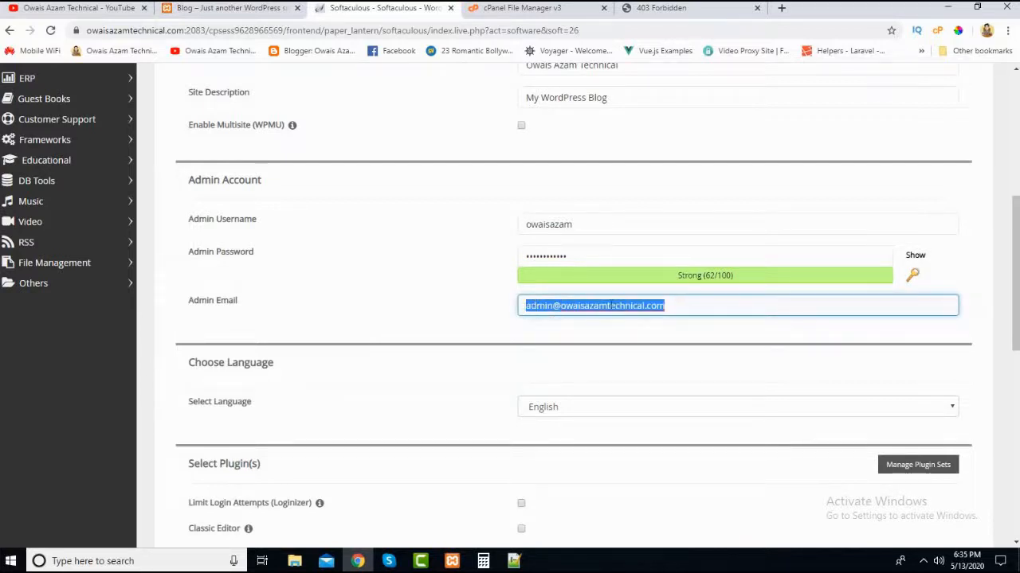
click(691, 305)
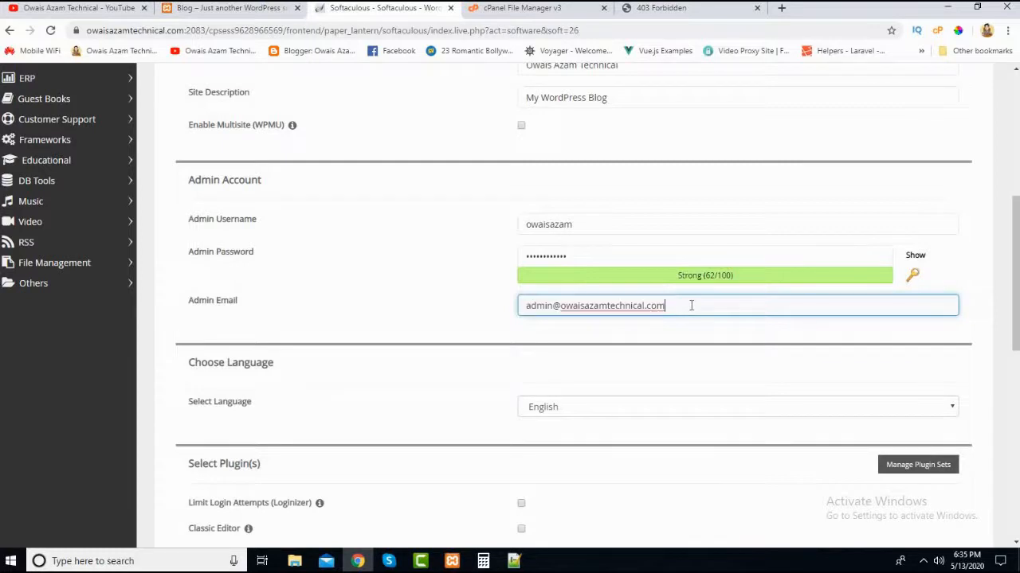
drag(690, 305, 508, 310)
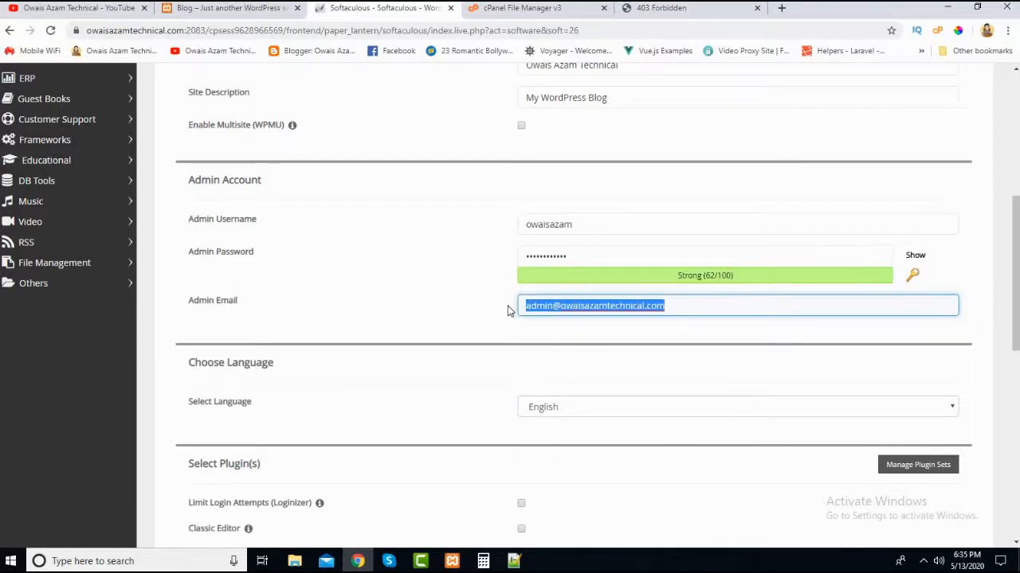
key(BackSpace)
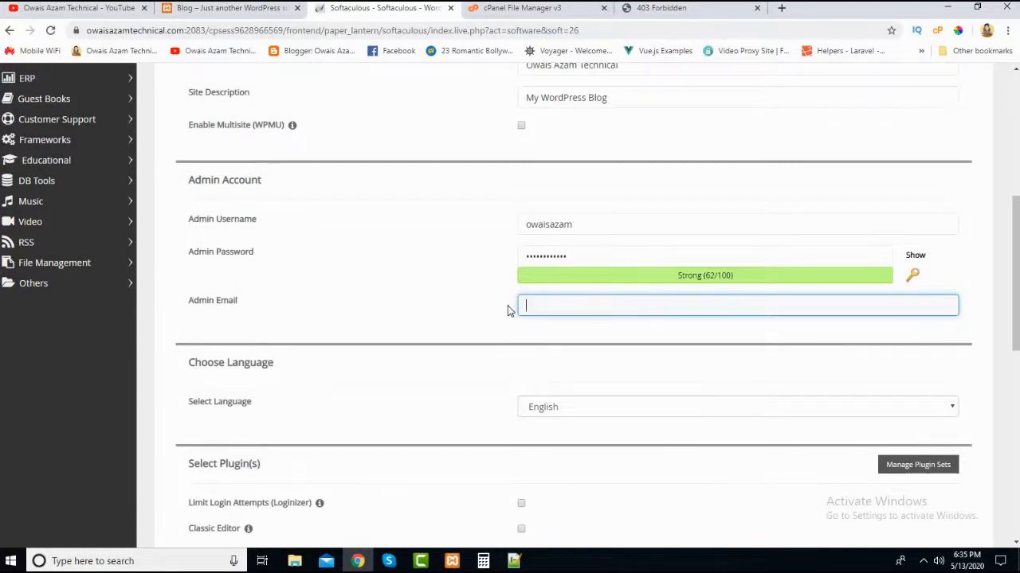
text(o)
key(ctrl+z)
key(ctrl+z)
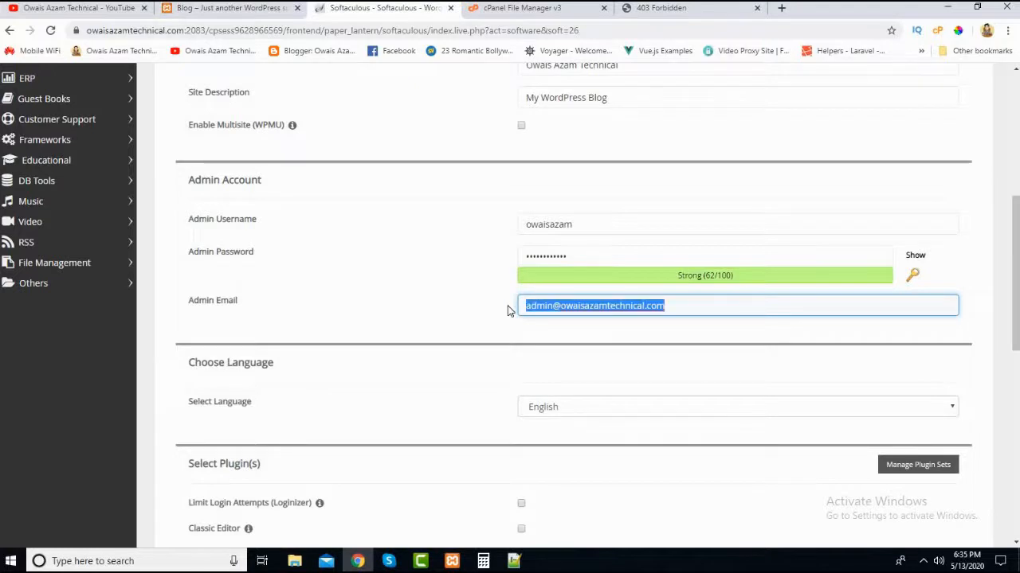
click(509, 310)
click(663, 311)
click(986, 312)
drag(1017, 314, 1016, 327)
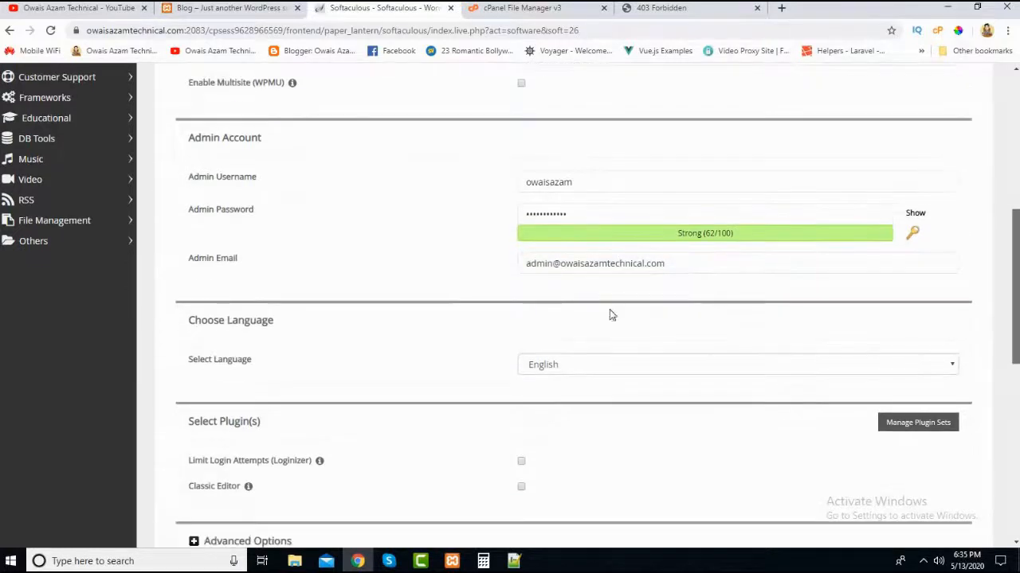
- Replace the default admin email with the site owner's Gmail address from the saved autofill suggestion
click(624, 268)
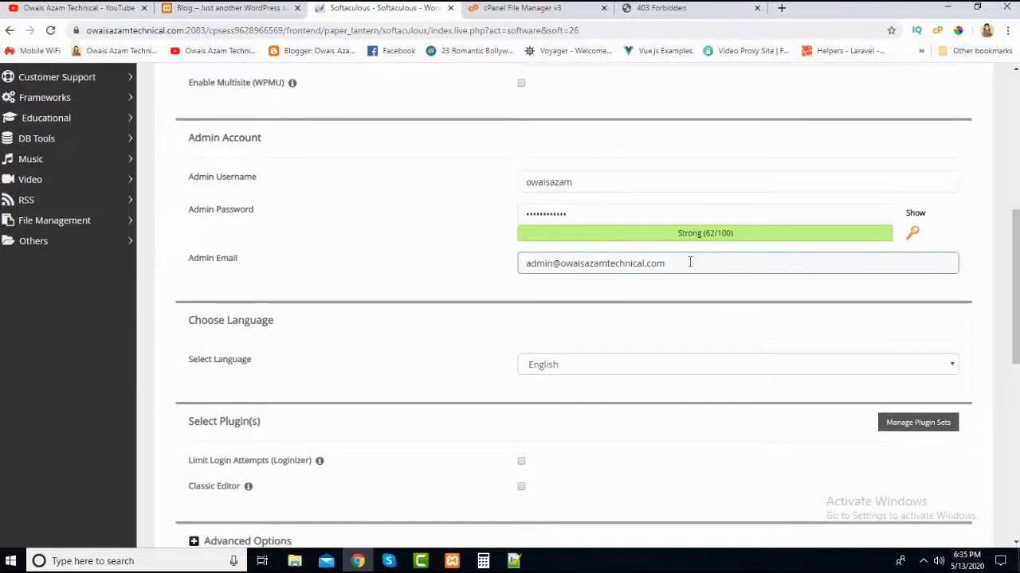
drag(689, 262, 465, 263)
click(563, 265)
click(390, 273)
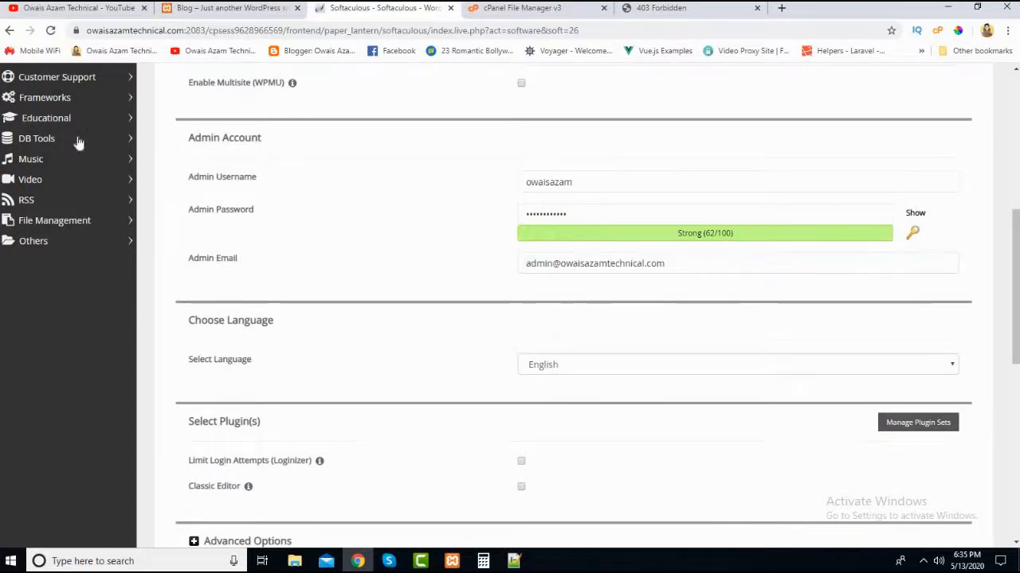
click(576, 270)
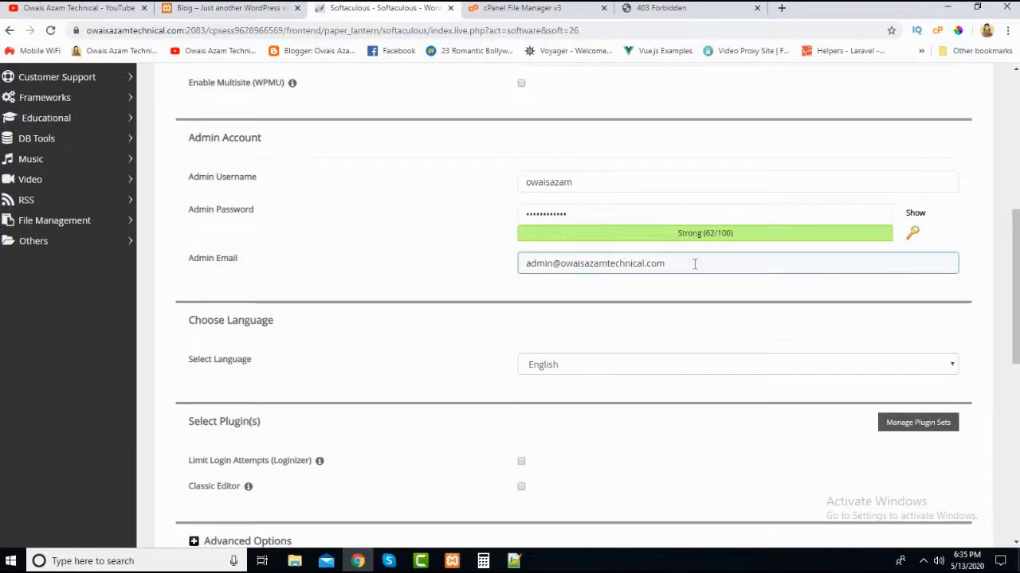
drag(694, 263, 470, 276)
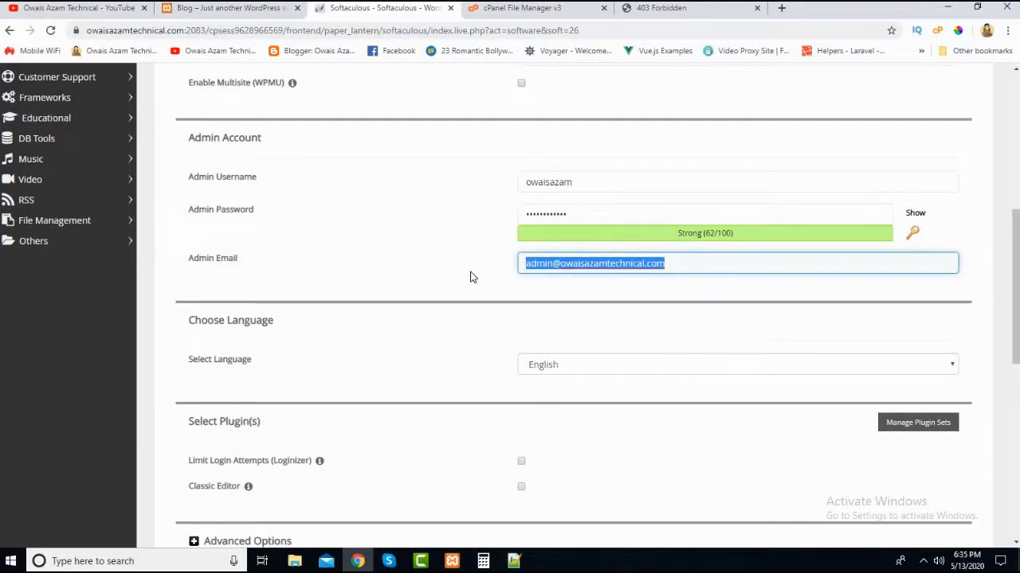
key(BackSpace)
text(iam)
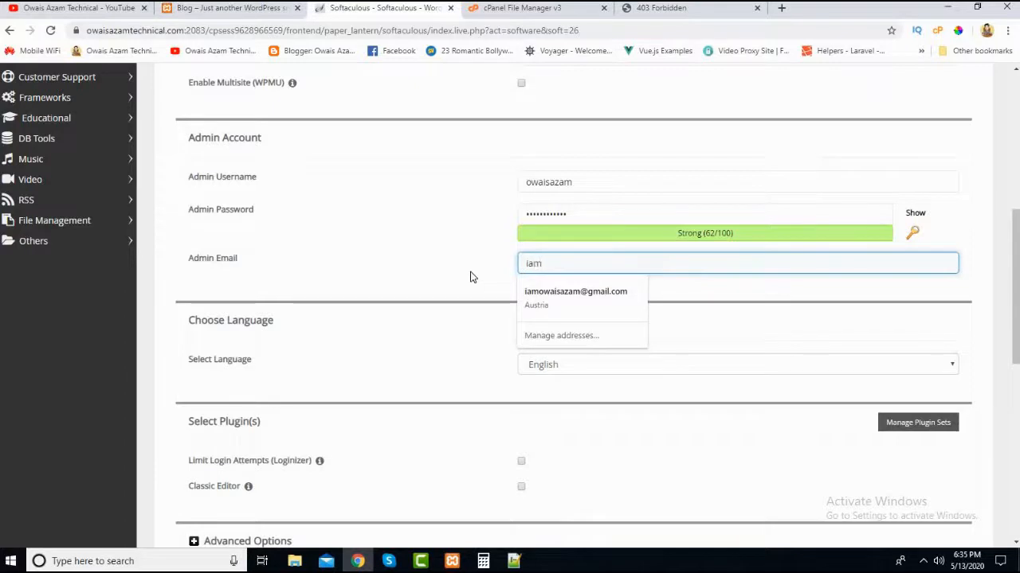
click(581, 301)
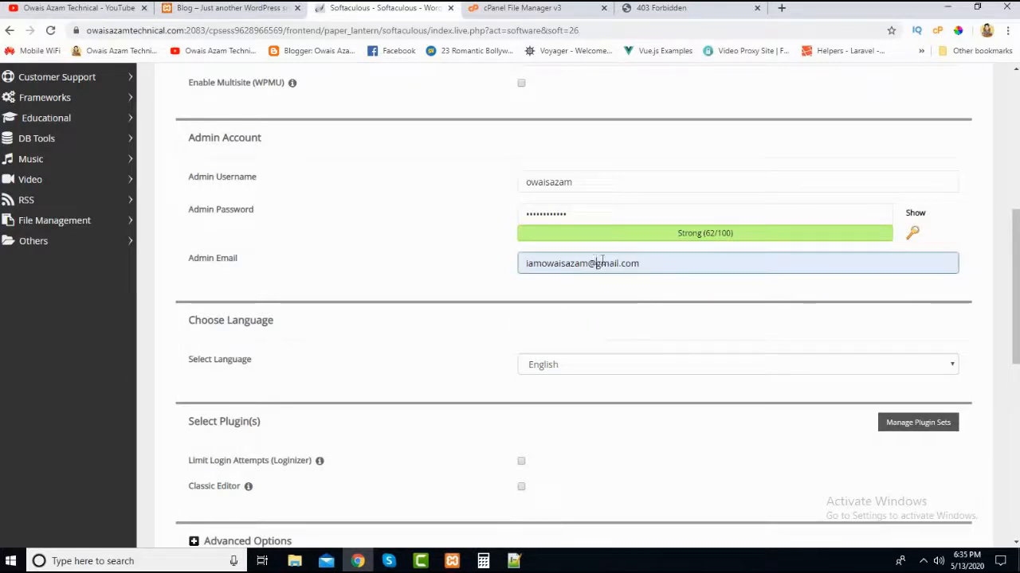
click(648, 263)
click(485, 265)
scroll(485, 265, up, 1)
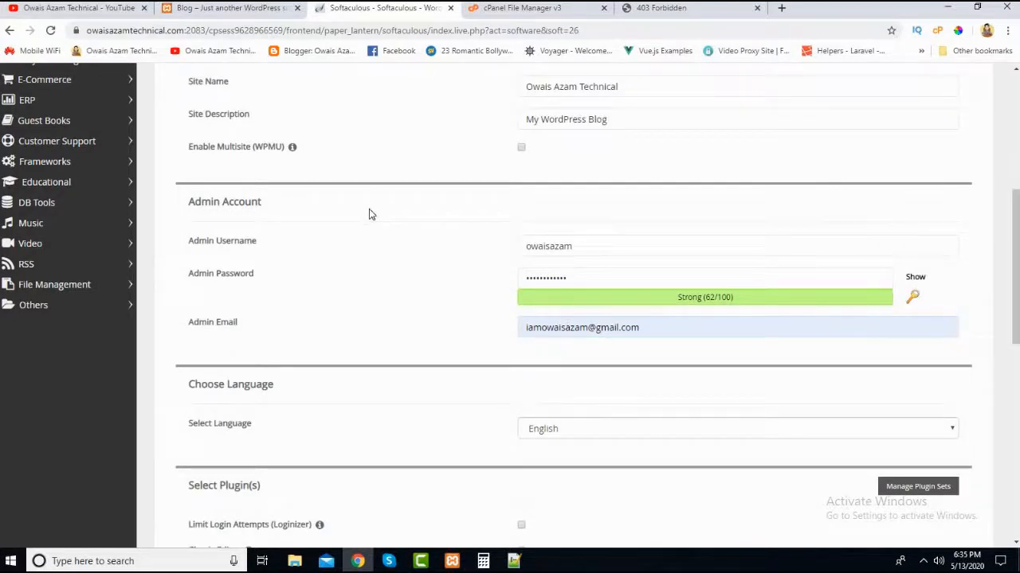
click(546, 332)
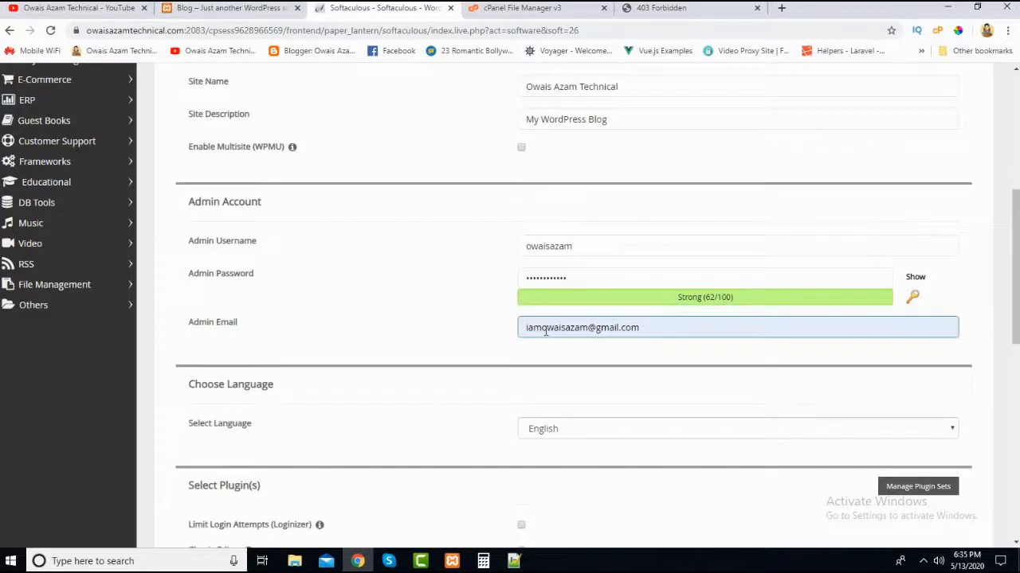
click(450, 321)
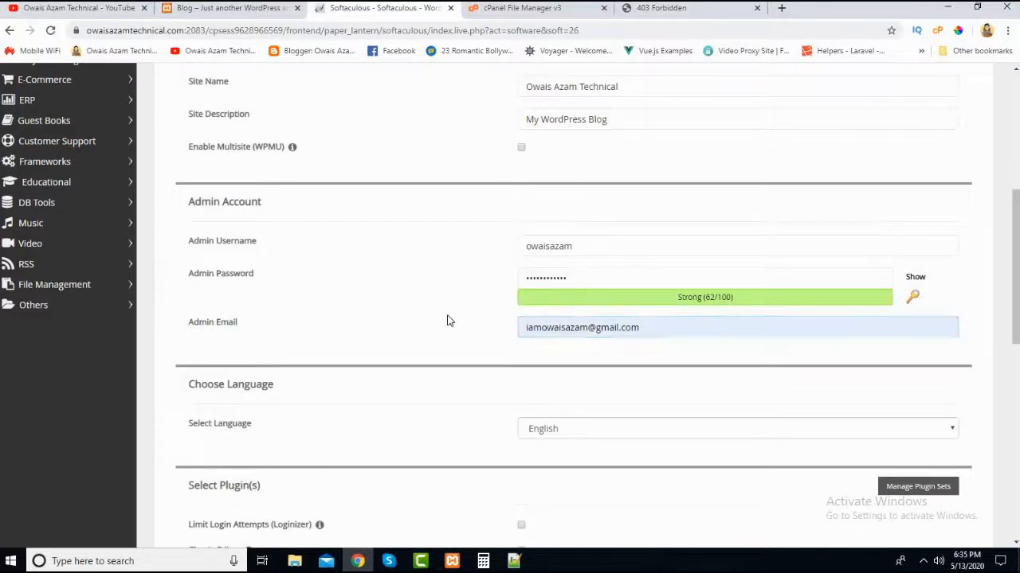
click(595, 333)
click(609, 332)
click(968, 330)
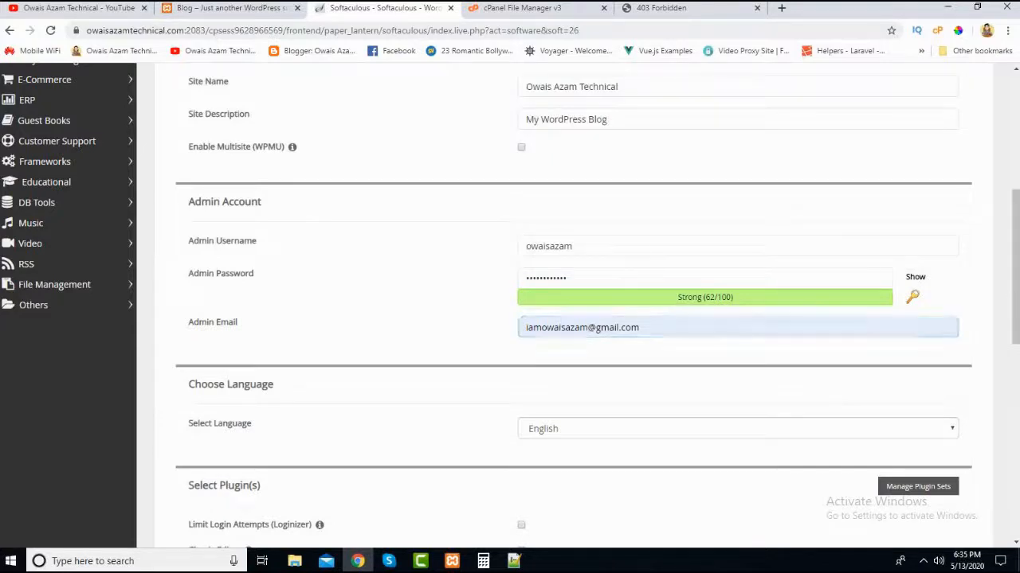
- Review the language, plugin and advanced installation options, including the database name, upgrade and backup settings, and collapse the advanced options again
drag(1017, 303, 1014, 368)
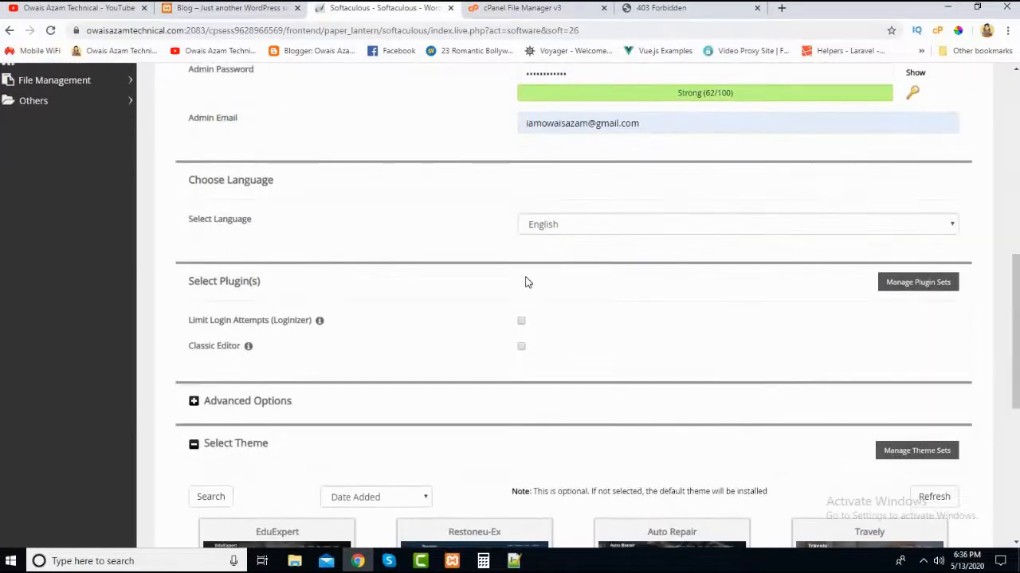
scroll(470, 259, down, 3)
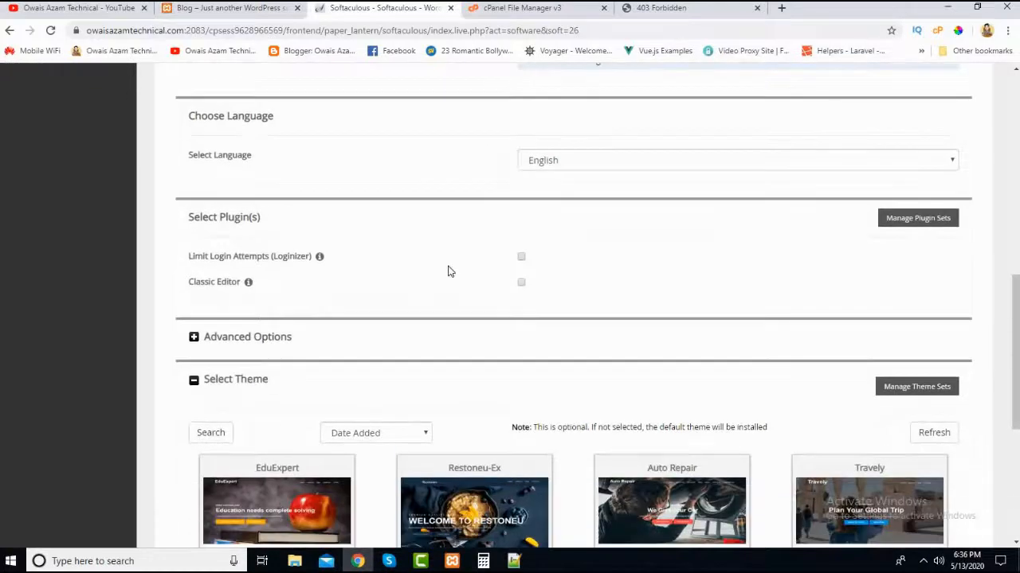
scroll(214, 143, up, 2)
mouse_move(239, 295)
scroll(239, 287, down, 1)
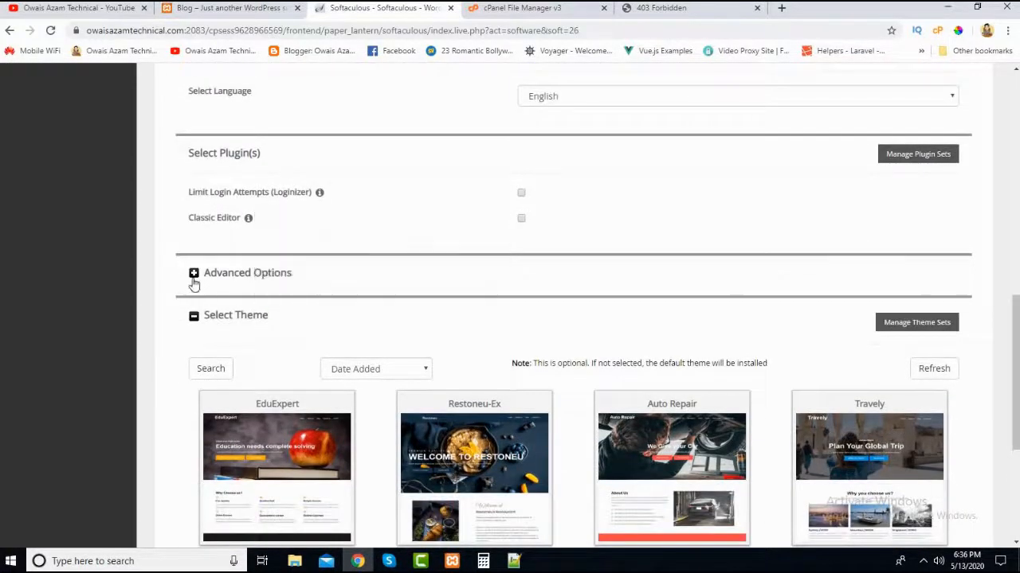
click(193, 275)
scroll(312, 298, down, 4)
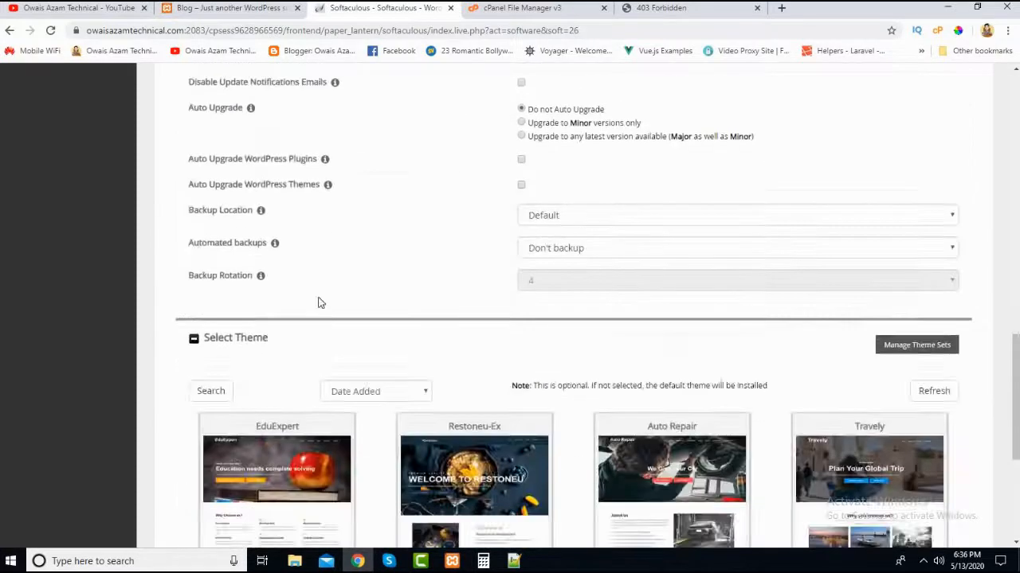
scroll(529, 405, up, 1)
scroll(612, 330, up, 2)
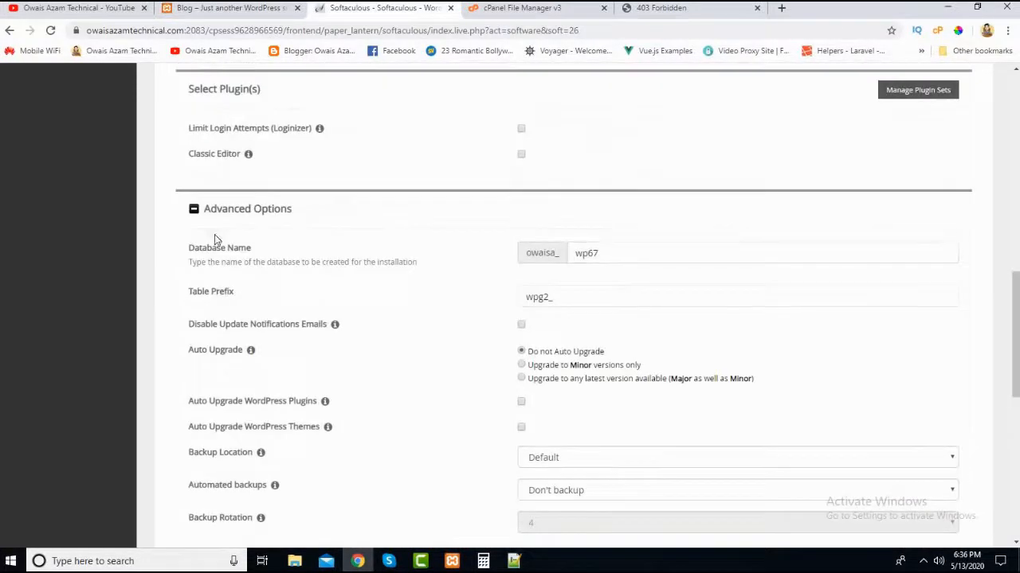
click(194, 210)
- Check the optional themes and install WordPress without selecting one of them
scroll(478, 303, down, 3)
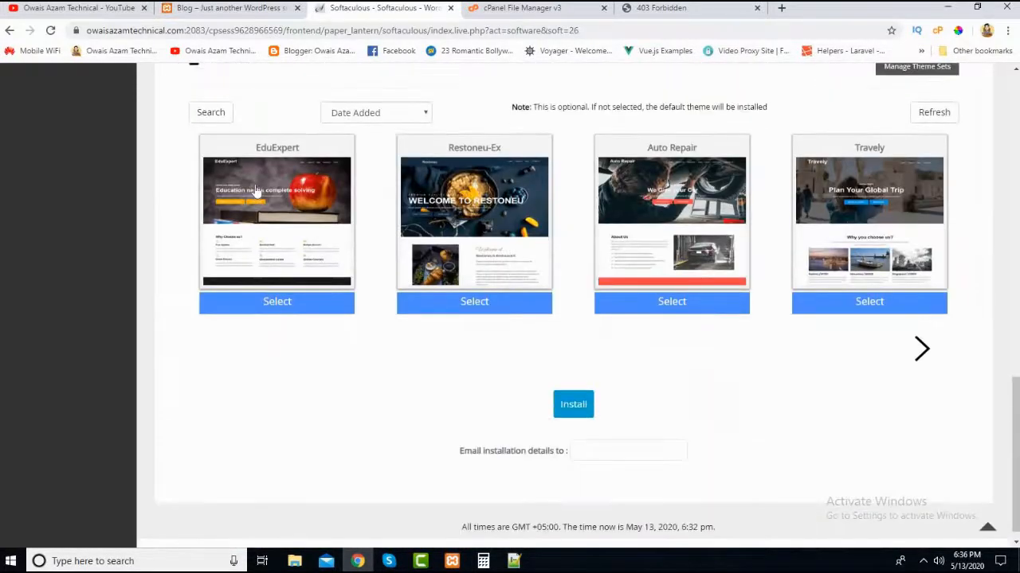
scroll(625, 239, up, 2)
scroll(478, 375, down, 3)
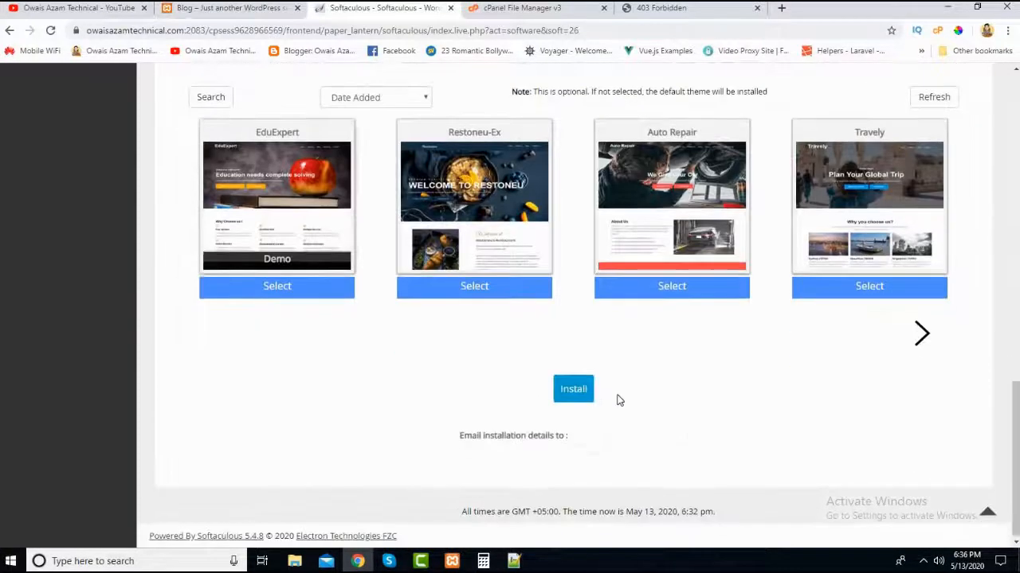
click(573, 389)
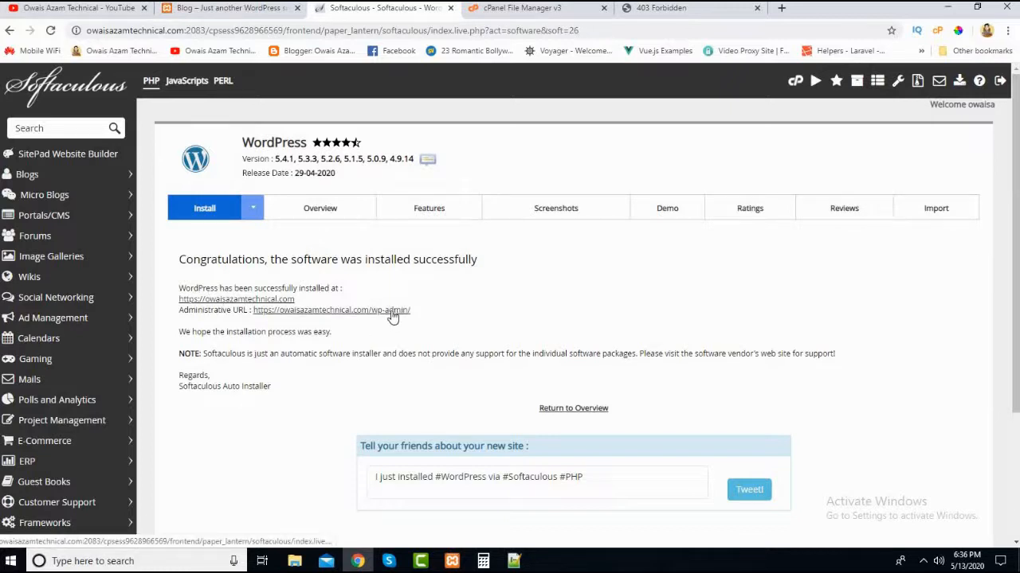
- Open the newly installed site's homepage from the installation confirmation in a separate browser tab and look through it
right_click(231, 302)
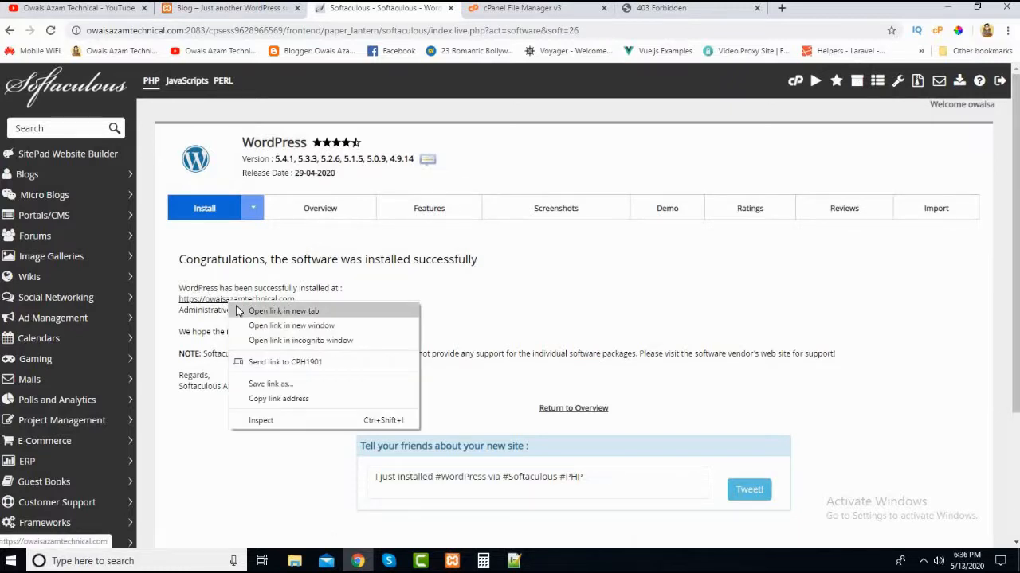
click(255, 311)
click(462, 17)
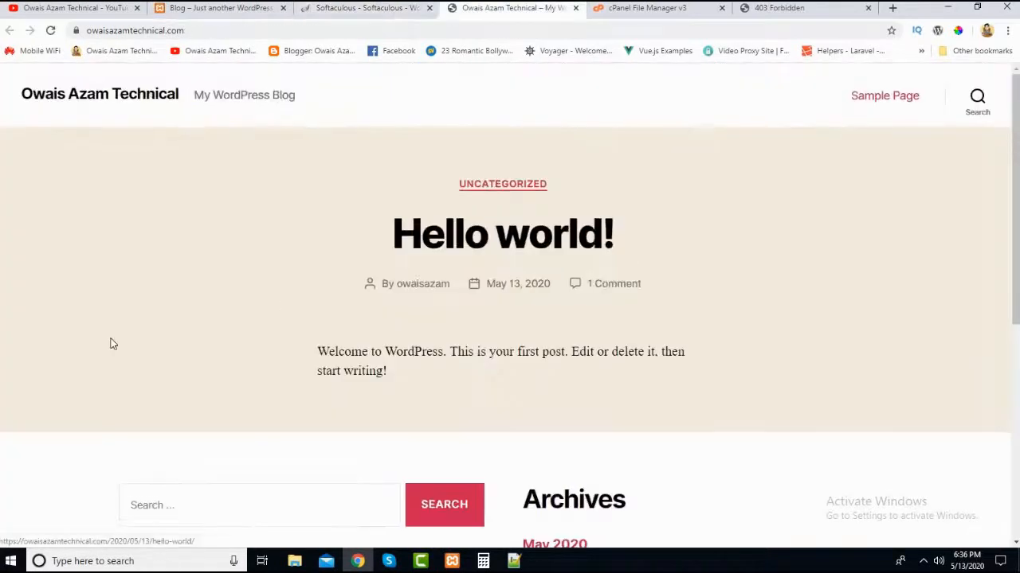
scroll(110, 341, down, 5)
scroll(111, 343, up, 5)
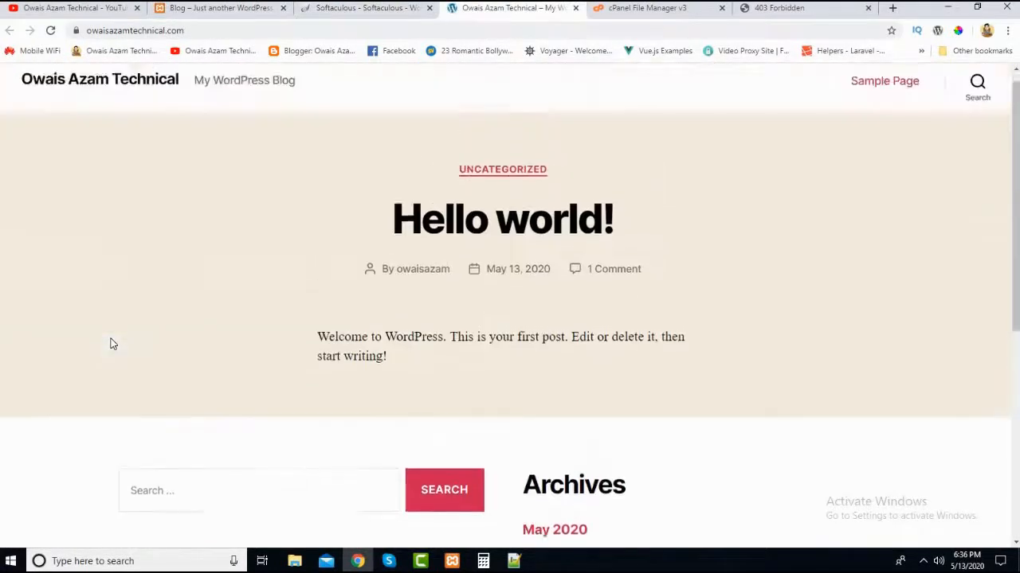
scroll(1008, 454, down, 4)
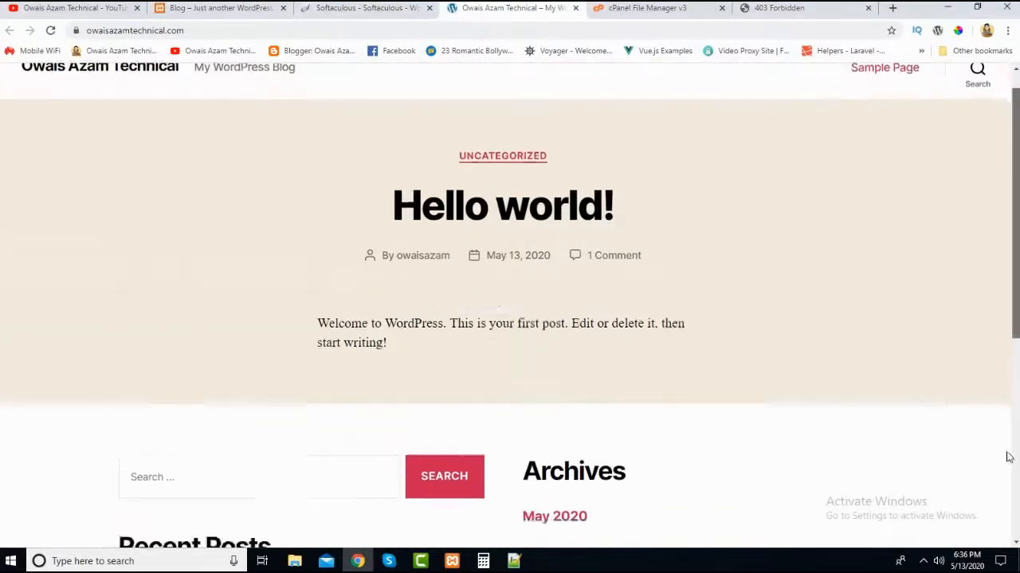
scroll(471, 292, up, 4)
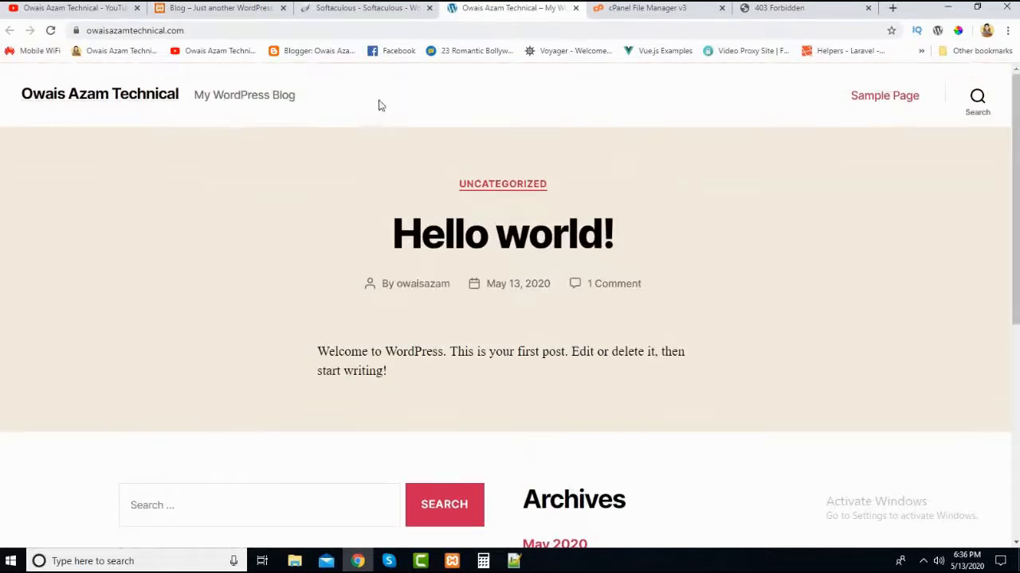
- Look through the new site's Sample Page, return to the homepage via the site title and check its widget area
click(859, 105)
scroll(440, 275, down, 8)
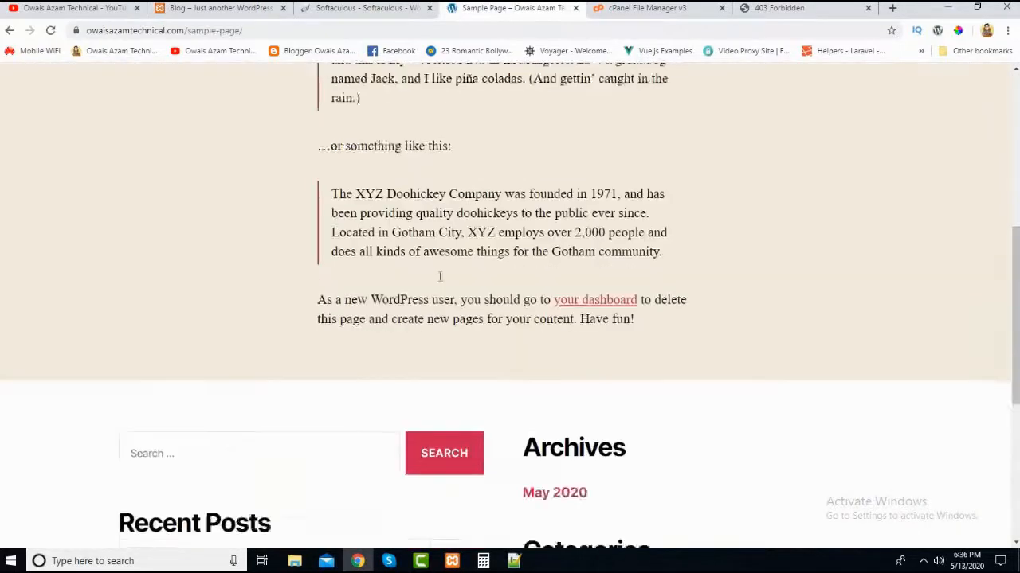
scroll(318, 227, up, 8)
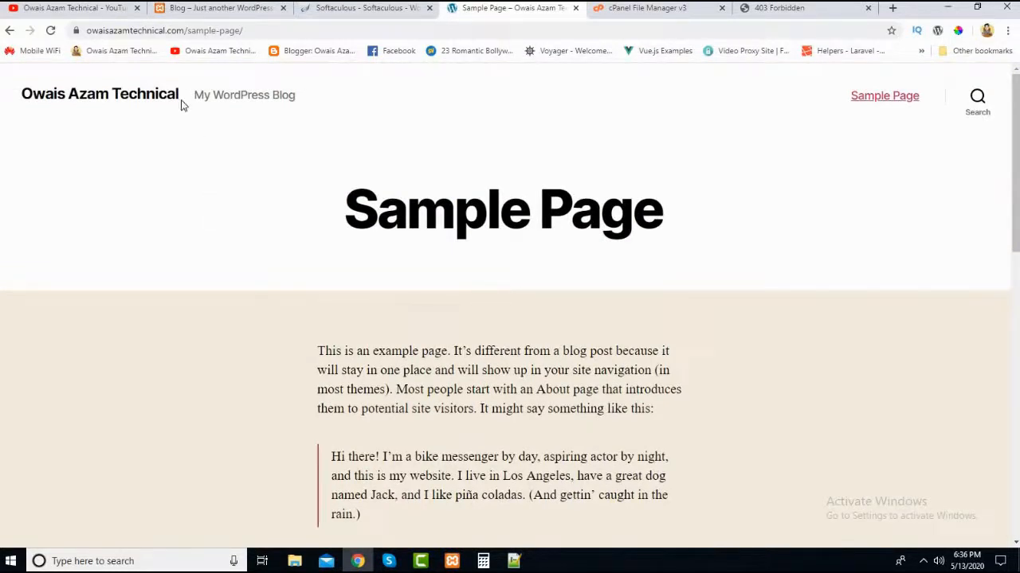
click(154, 95)
scroll(279, 284, down, 3)
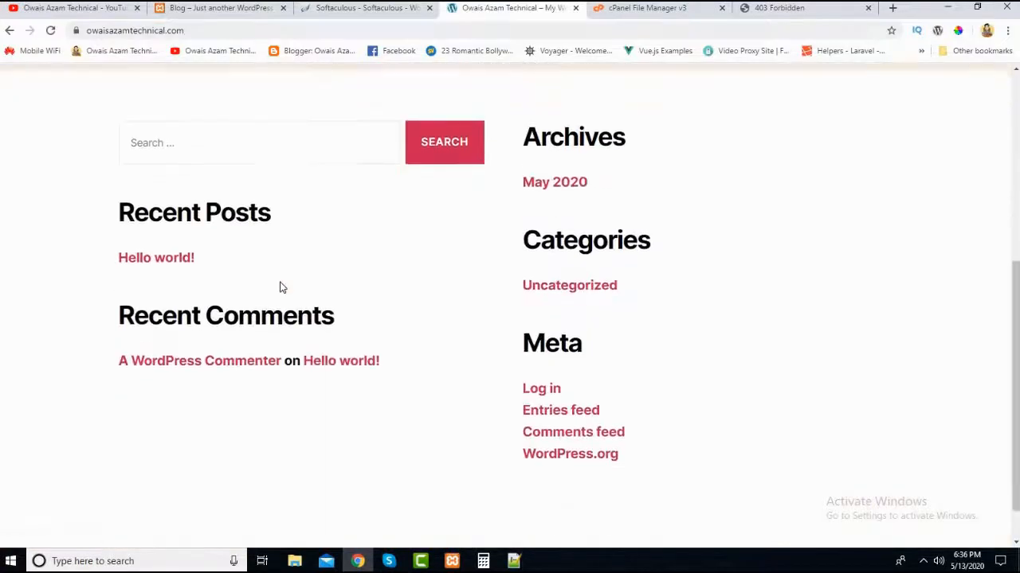
scroll(280, 286, up, 4)
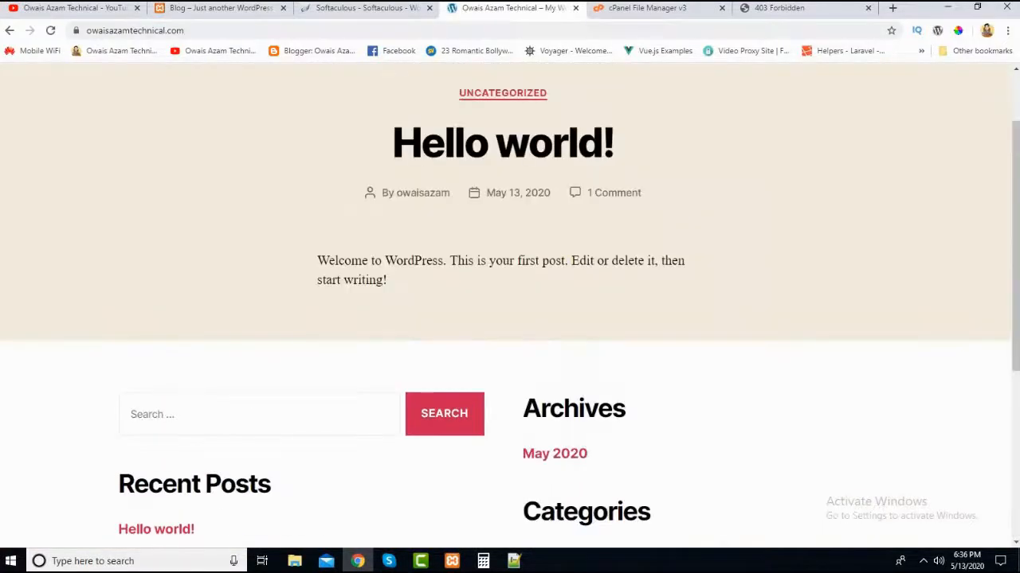
- Open the new site's WordPress admin dashboard from the Administrative URL in a separate browser tab
click(356, 11)
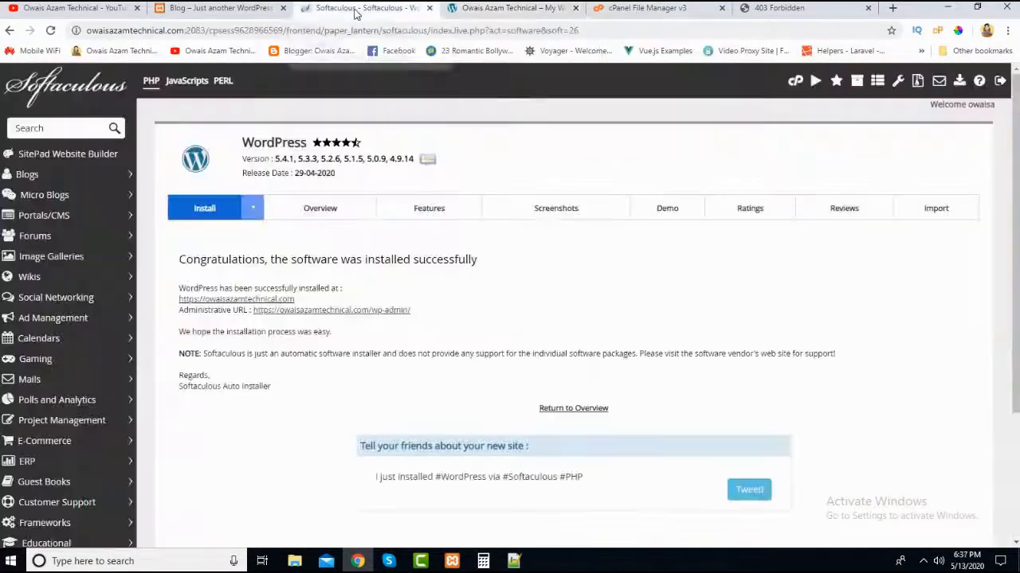
right_click(342, 311)
click(374, 320)
click(546, 8)
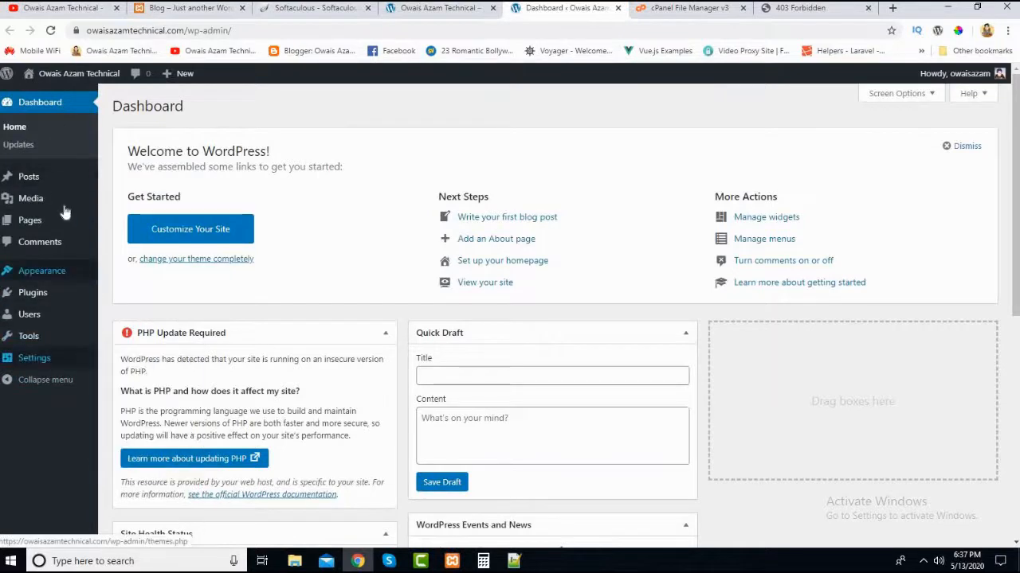
- Reload the live homepage and check how it appears while logged in as admin
click(468, 10)
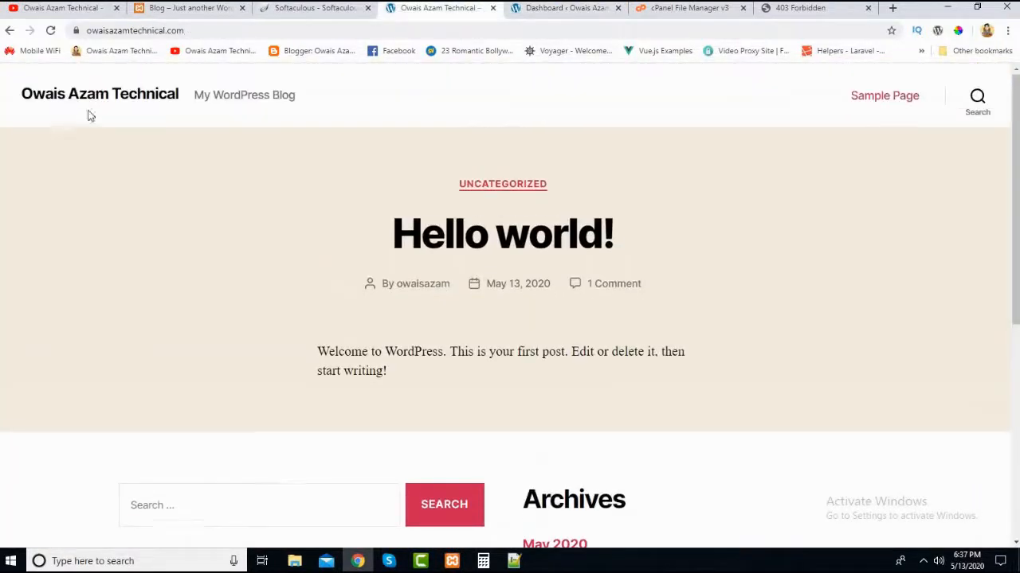
click(50, 30)
scroll(236, 339, down, 4)
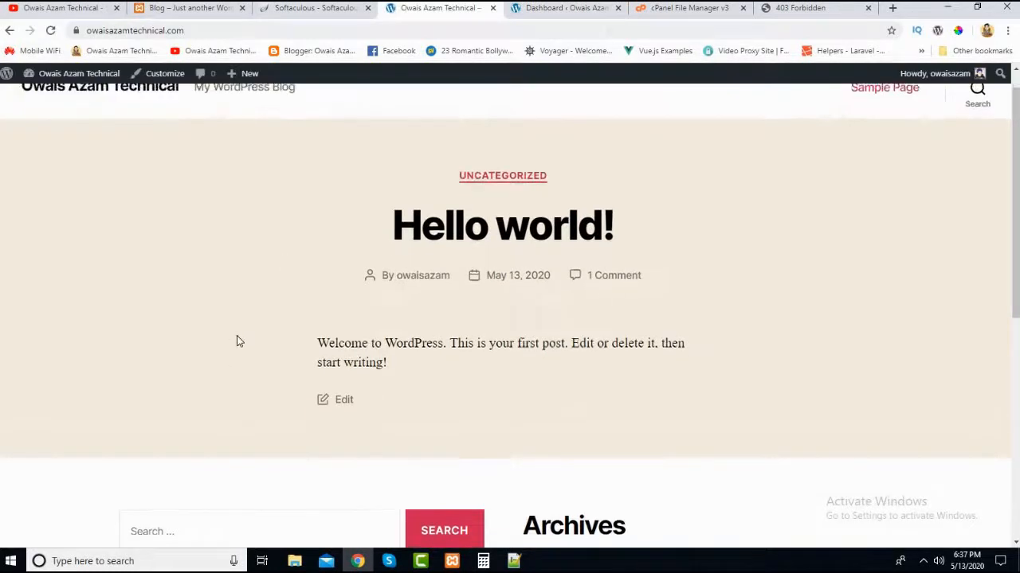
- Log out of the WordPress admin dashboard and reload the live homepage as a visitor
click(560, 10)
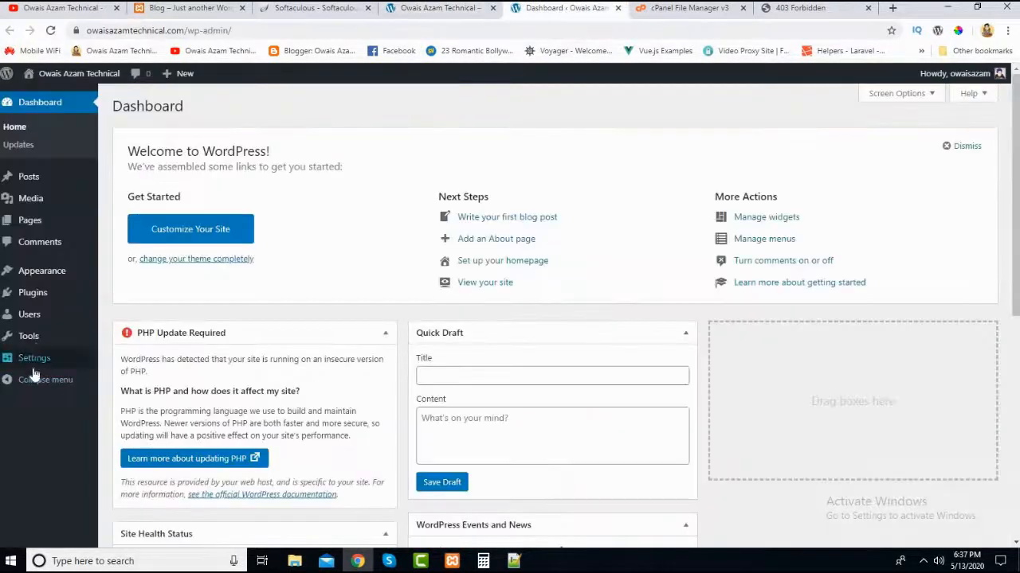
mouse_move(997, 77)
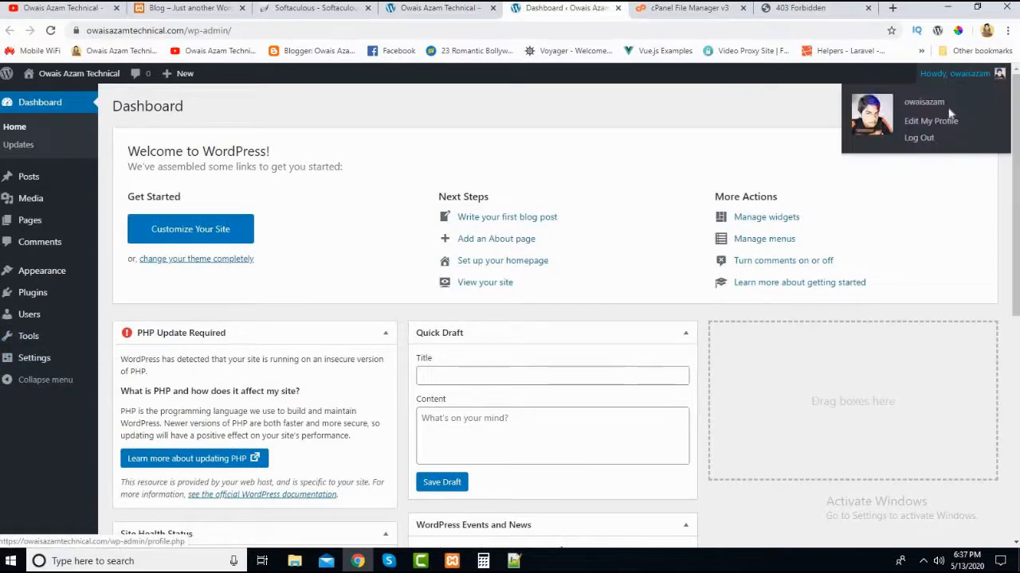
click(919, 139)
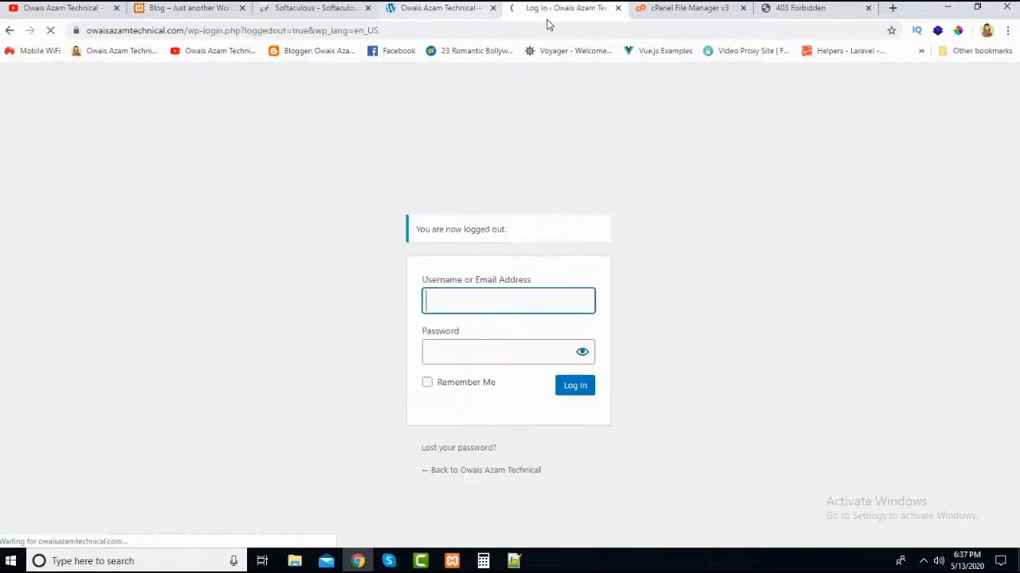
click(443, 8)
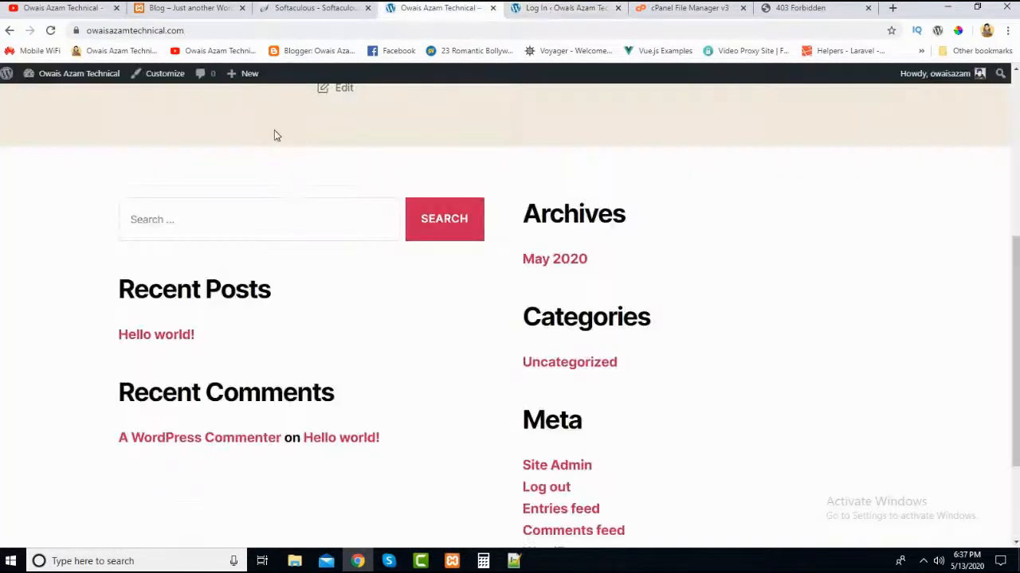
click(50, 30)
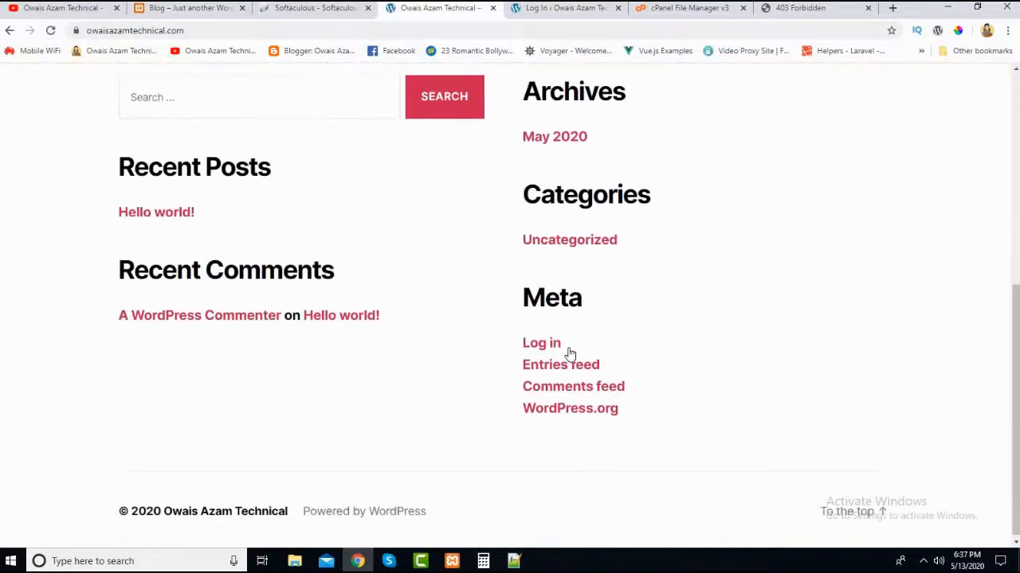
- Check the login page linked under Meta, return to the live homepage and look through its default content
click(545, 341)
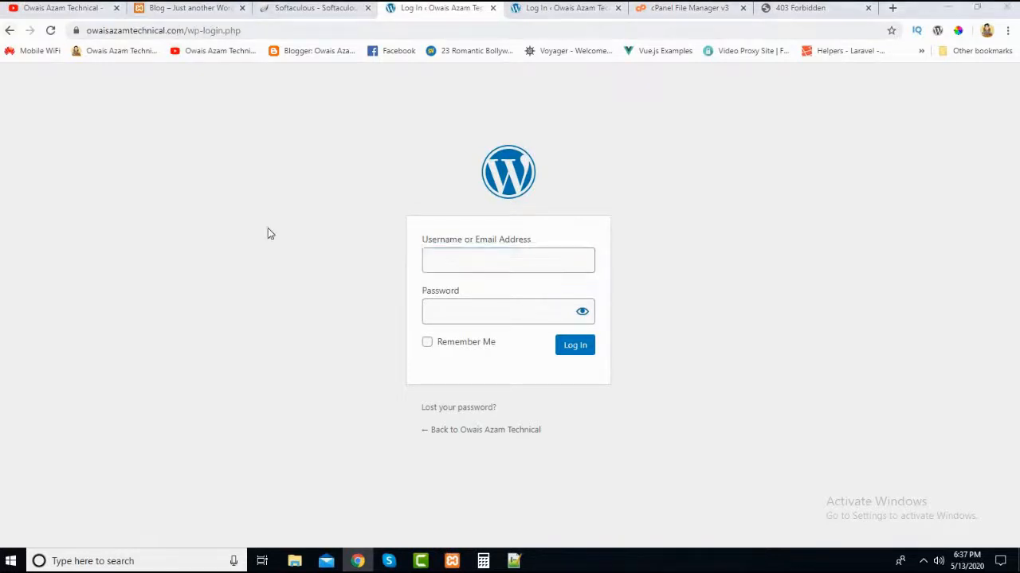
click(10, 31)
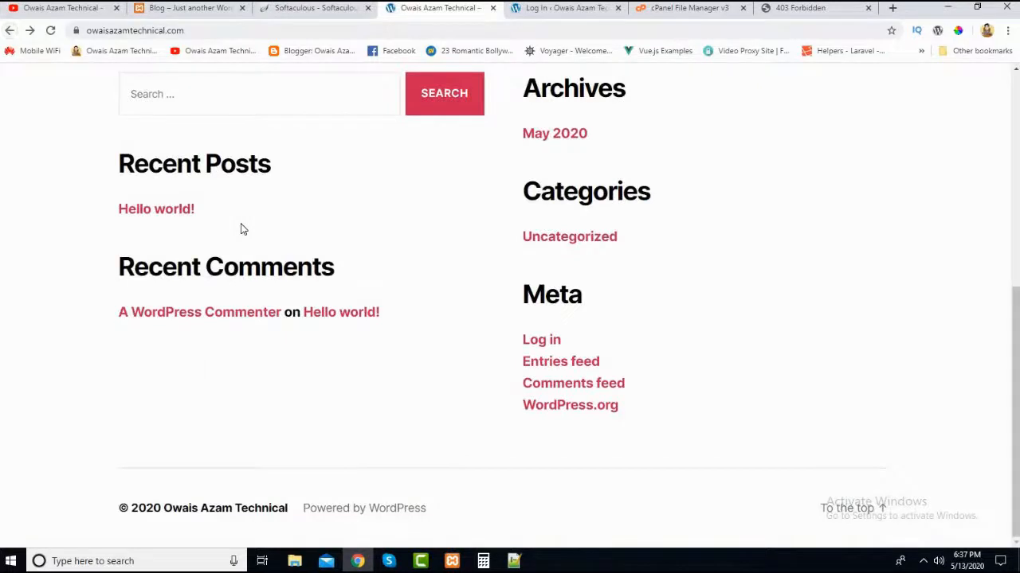
scroll(467, 358, up, 5)
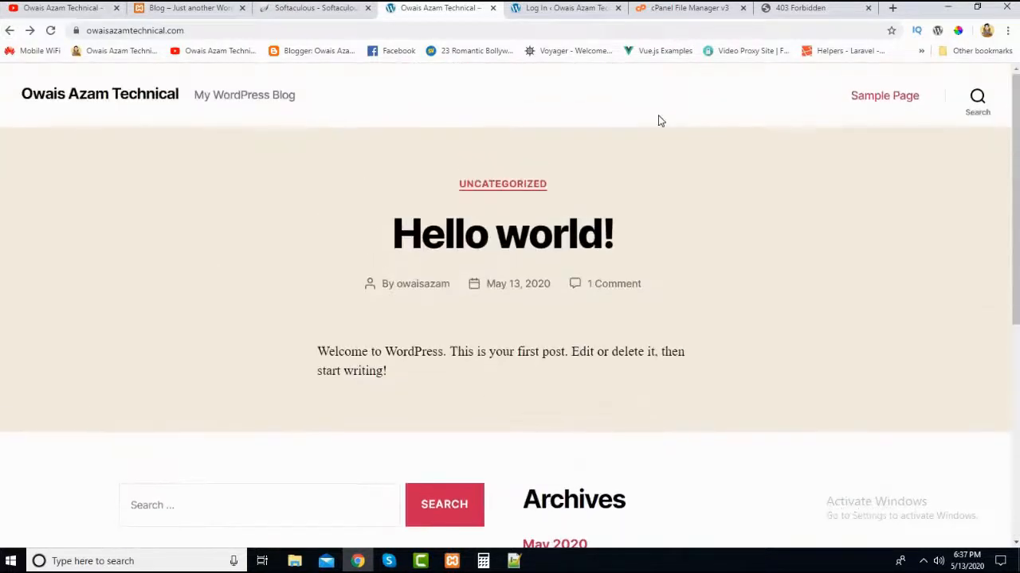
scroll(441, 402, down, 3)
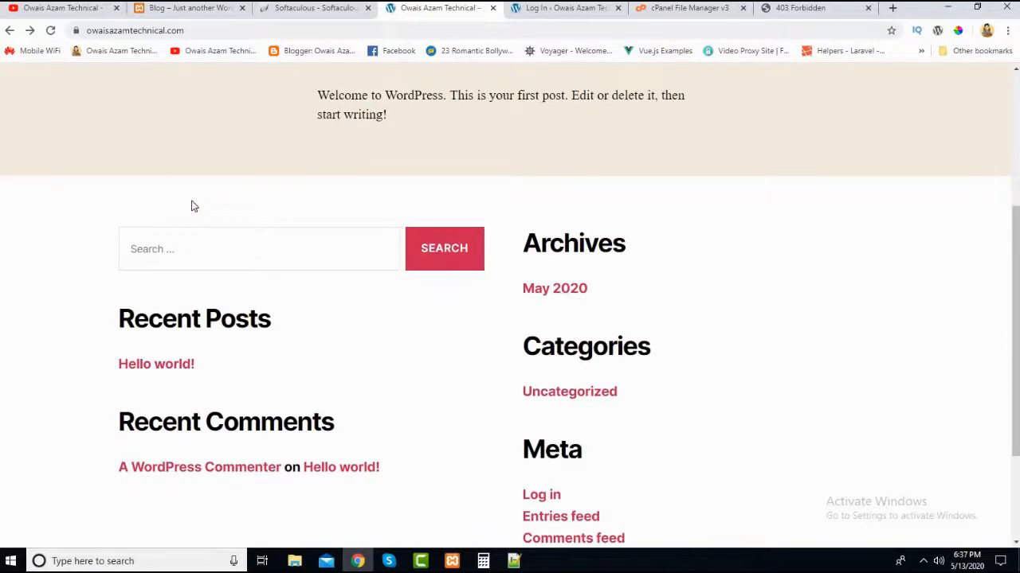
scroll(333, 244, up, 3)
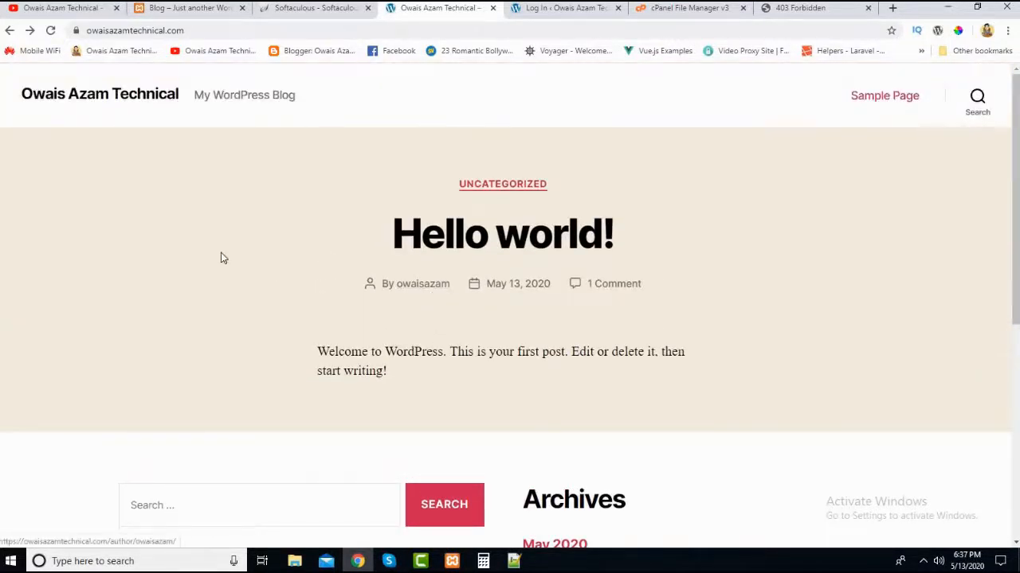
- Compare the local blog at localhost/blog with the default homepage of the live site
click(185, 9)
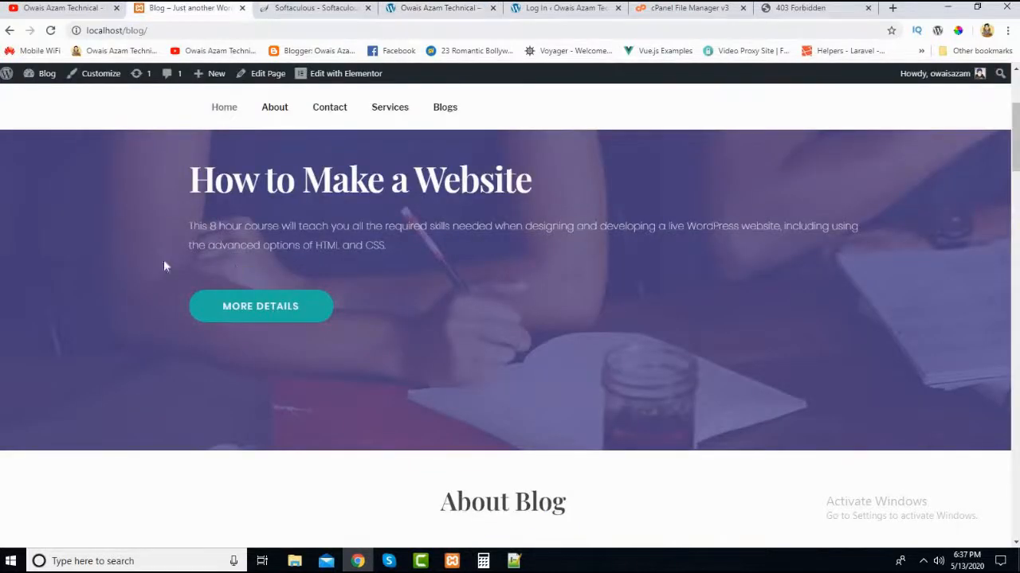
click(416, 11)
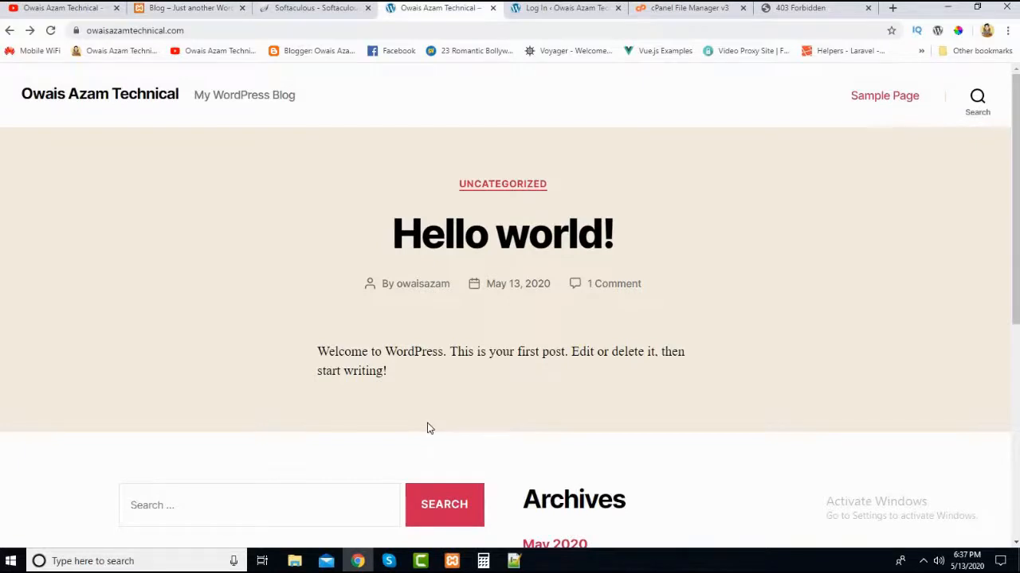
click(185, 10)
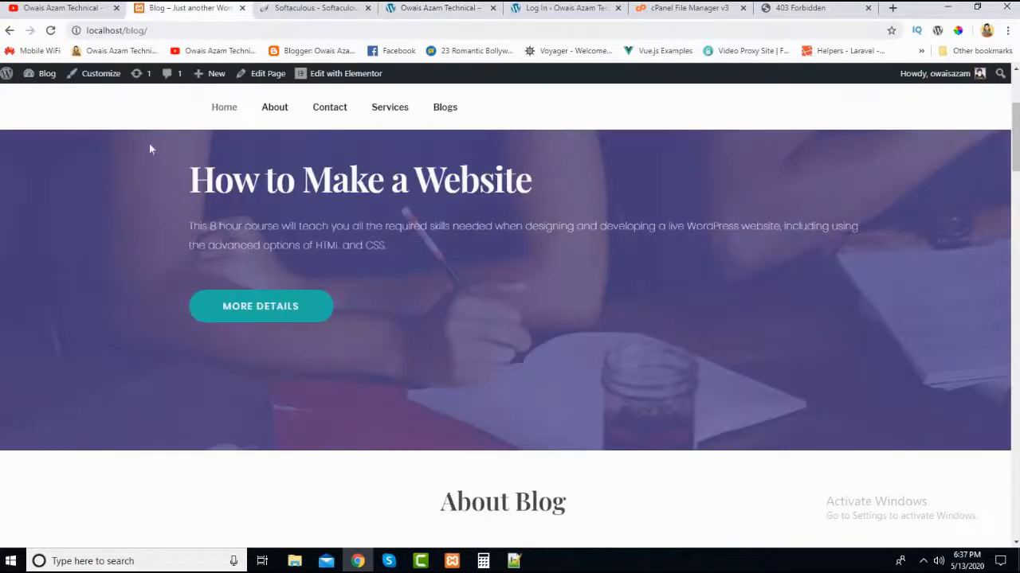
scroll(178, 466, down, 4)
scroll(177, 383, up, 4)
scroll(177, 383, down, 8)
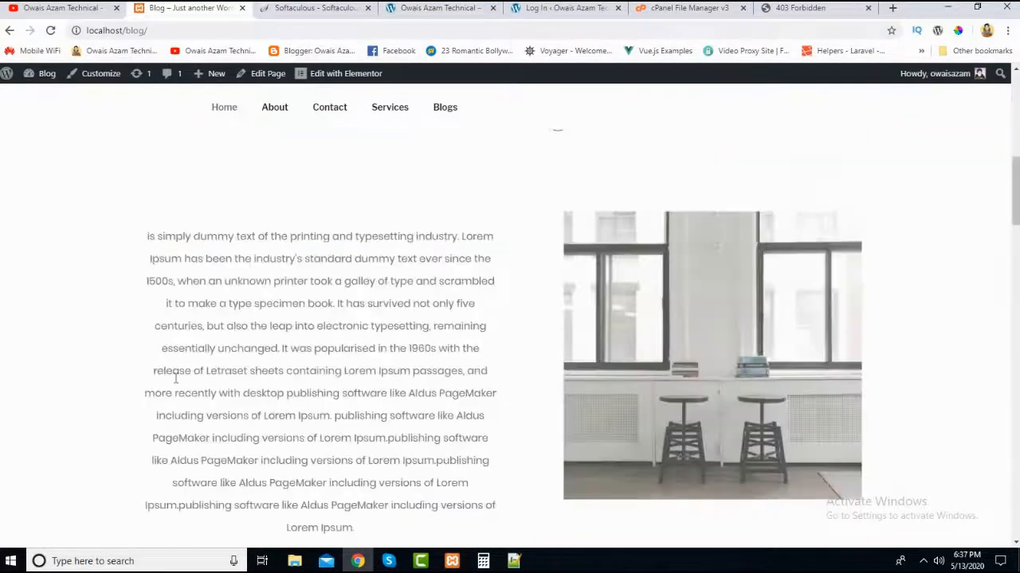
scroll(180, 335, down, 3)
scroll(171, 391, up, 8)
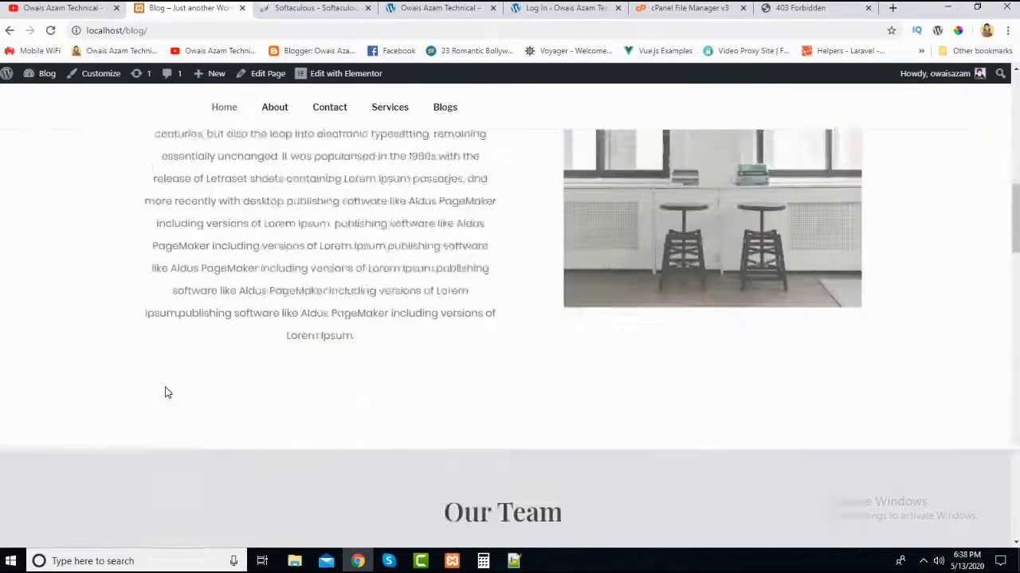
click(422, 9)
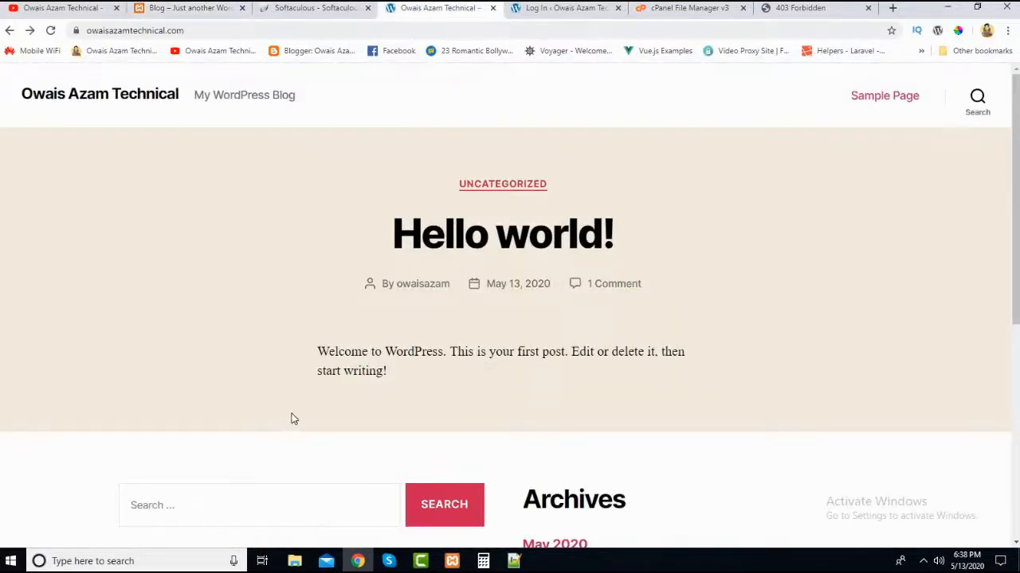
scroll(290, 422, down, 5)
scroll(289, 421, up, 5)
- Return from Softaculous to the cPanel main page, close the 403 Forbidden page and bring up the File Manager
click(301, 11)
click(647, 10)
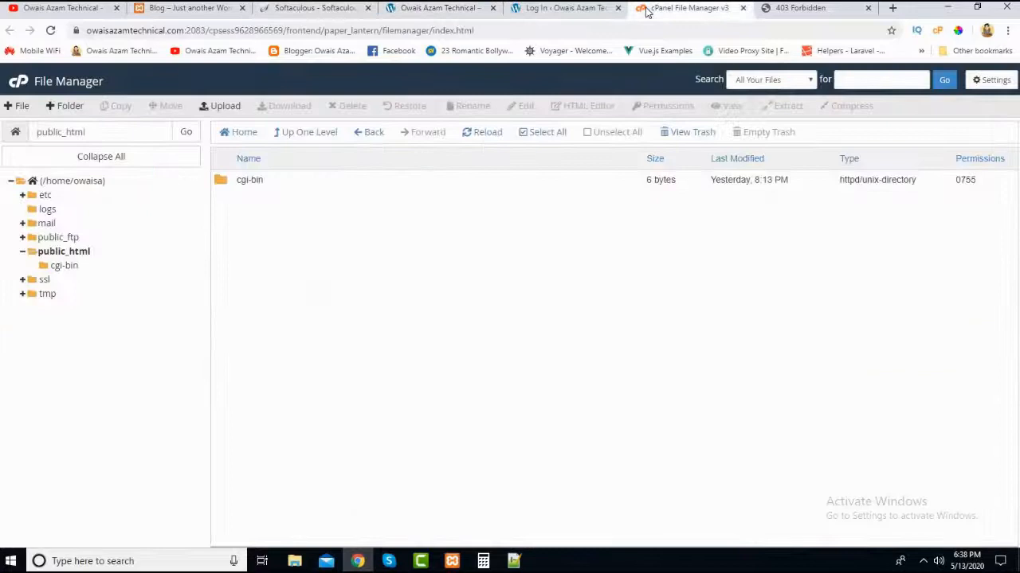
click(271, 11)
click(795, 81)
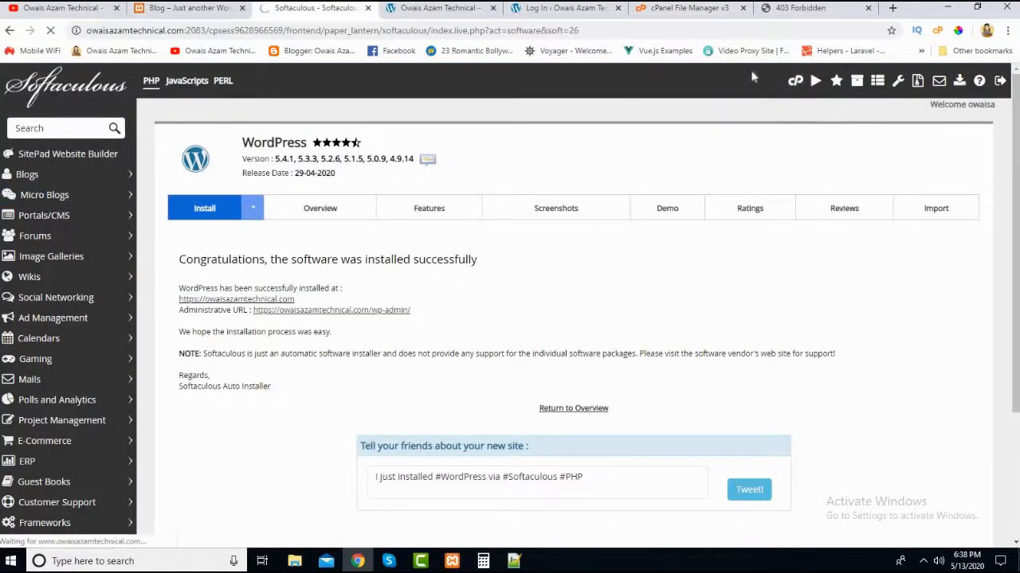
click(867, 7)
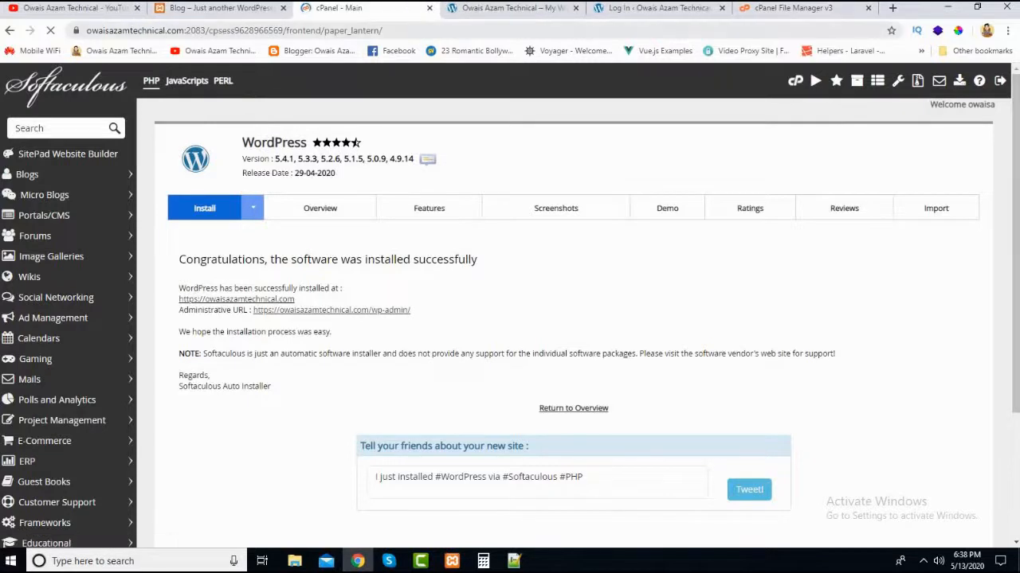
click(829, 11)
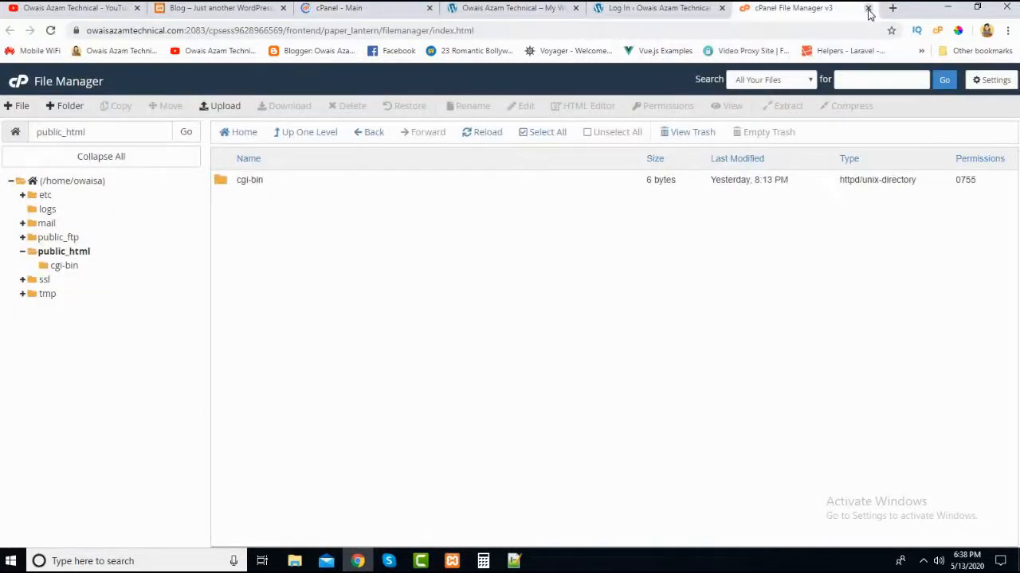
- Reload the File Manager and look through the WordPress files and folders in public_html
click(54, 30)
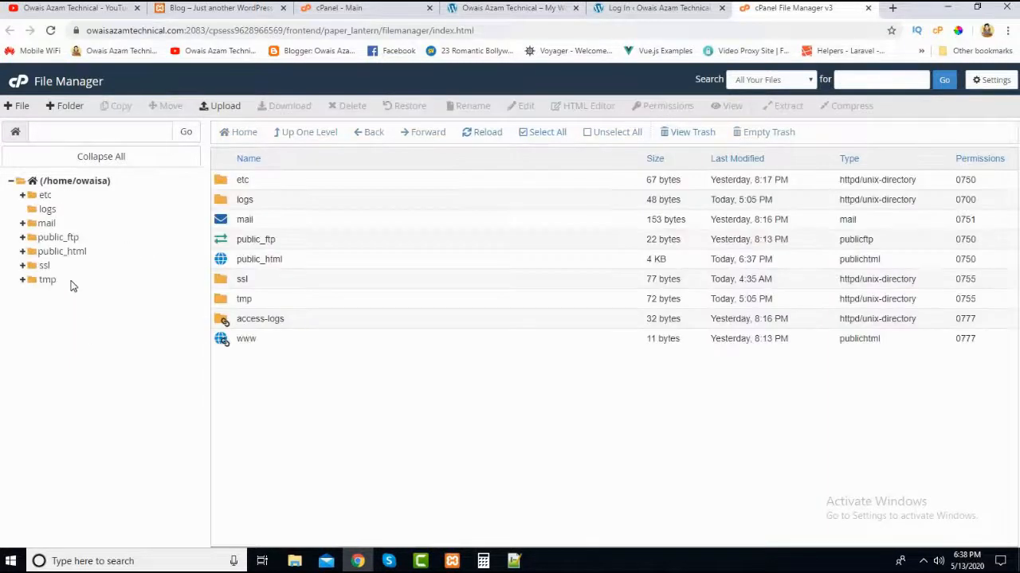
click(68, 252)
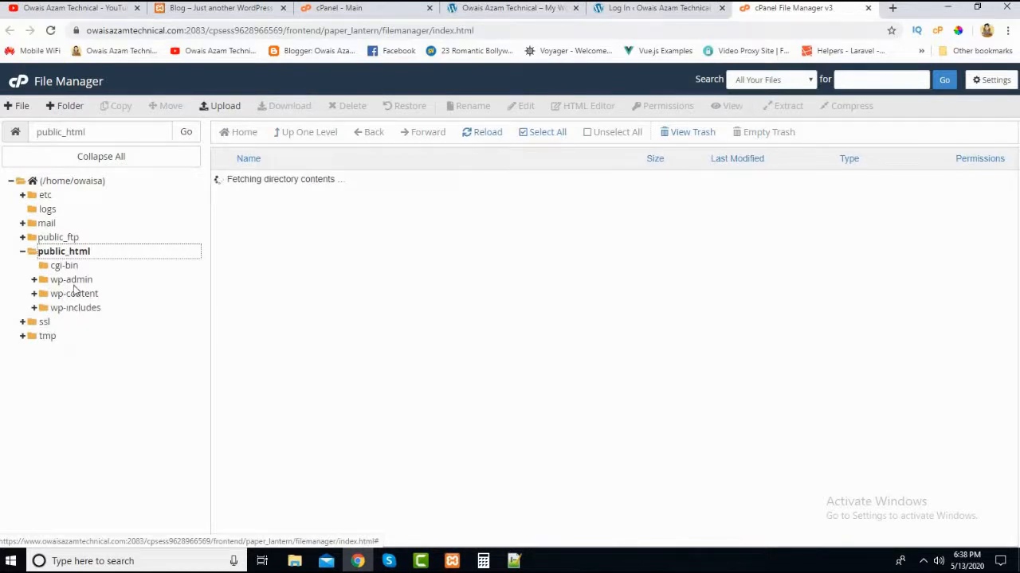
scroll(337, 428, down, 2)
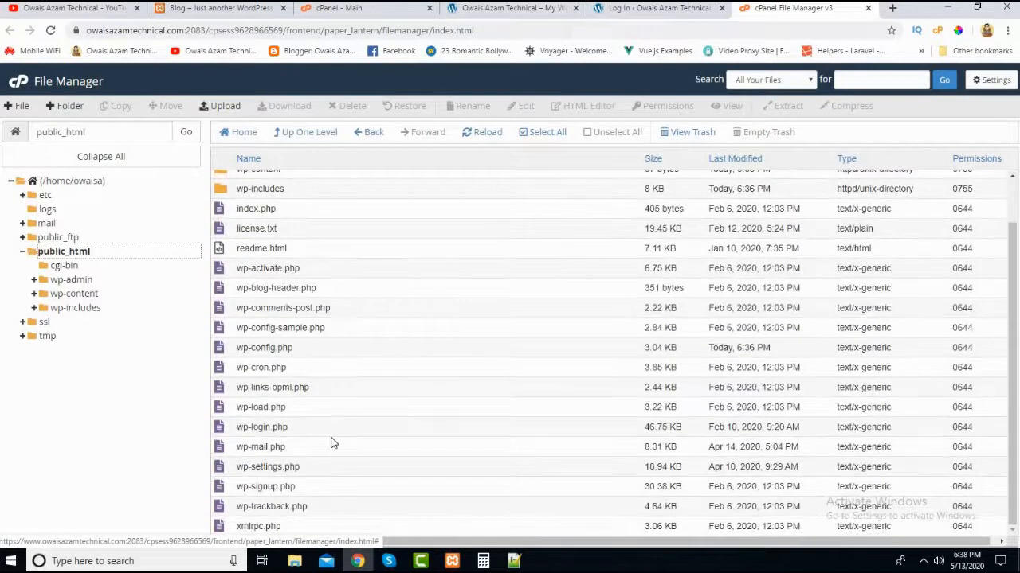
scroll(295, 341, up, 2)
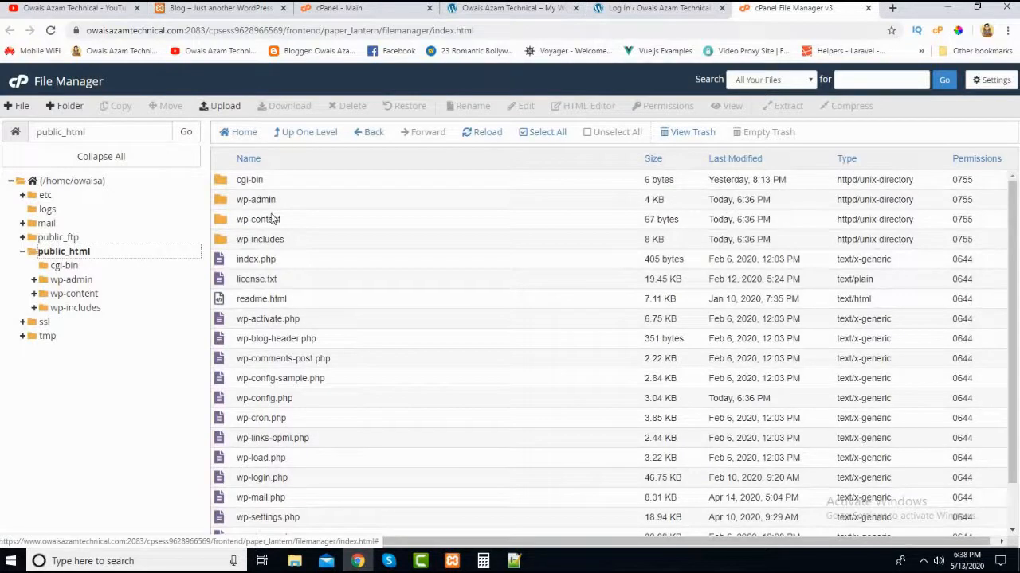
- Check the live site's login page and homepage, then look through the cPanel main page's tools and account statistics
click(665, 8)
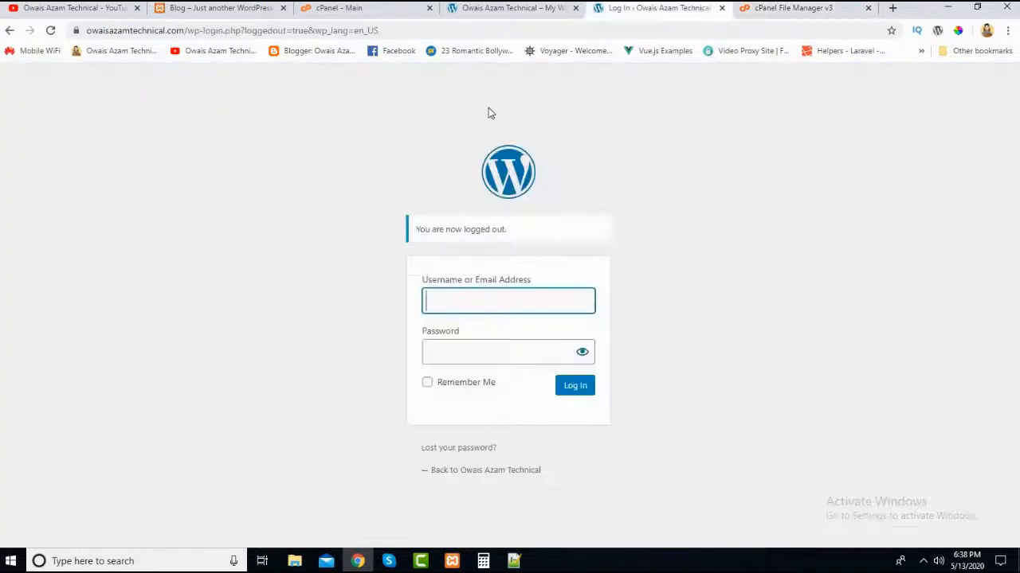
click(516, 10)
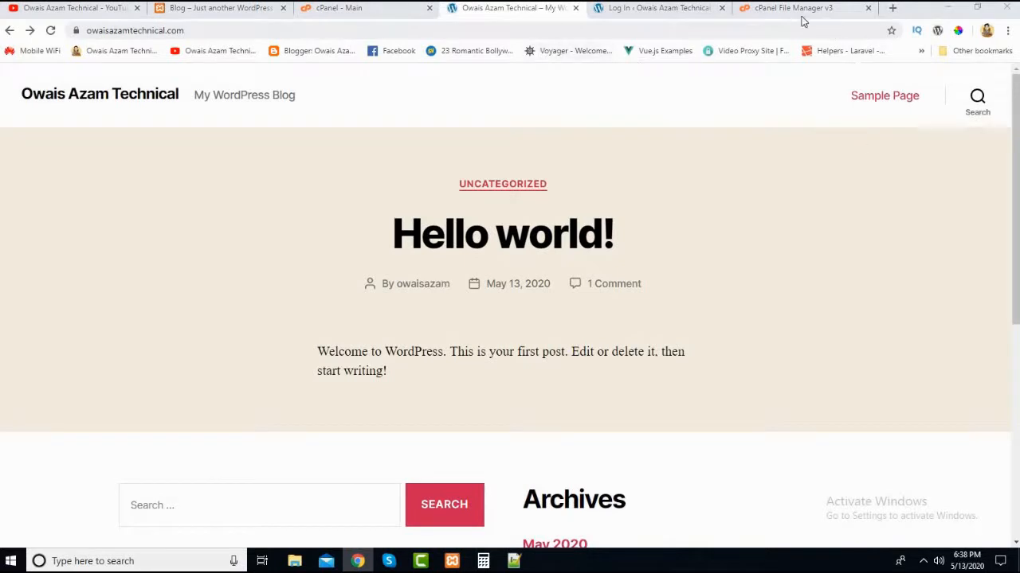
click(359, 13)
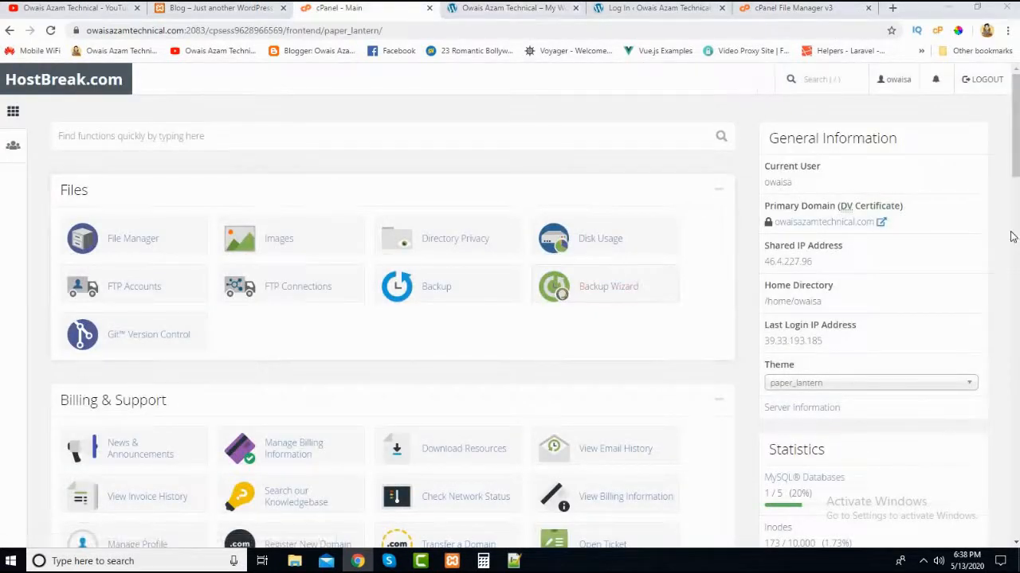
scroll(1016, 280, down, 8)
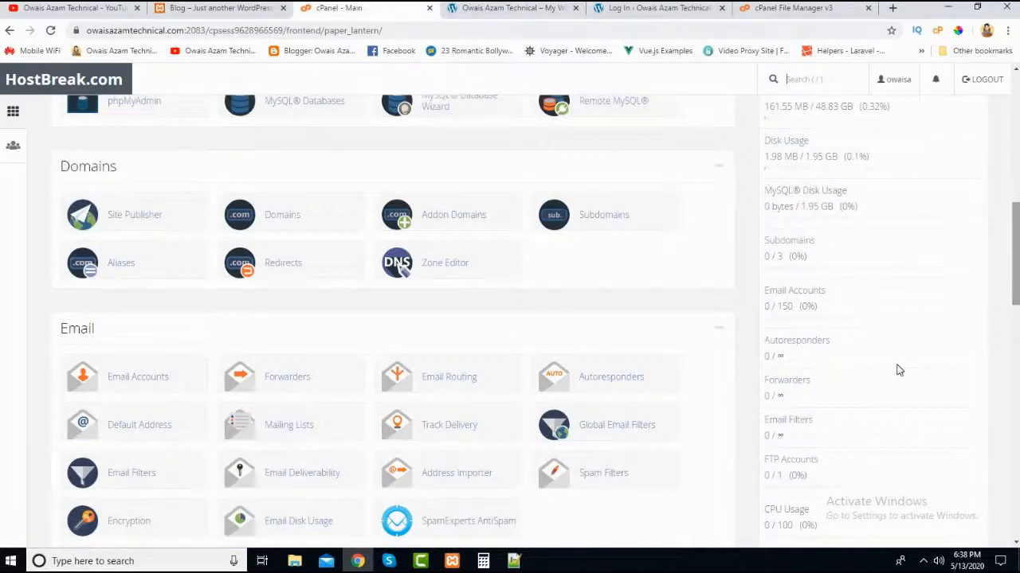
scroll(1010, 284, up, 3)
scroll(830, 210, up, 3)
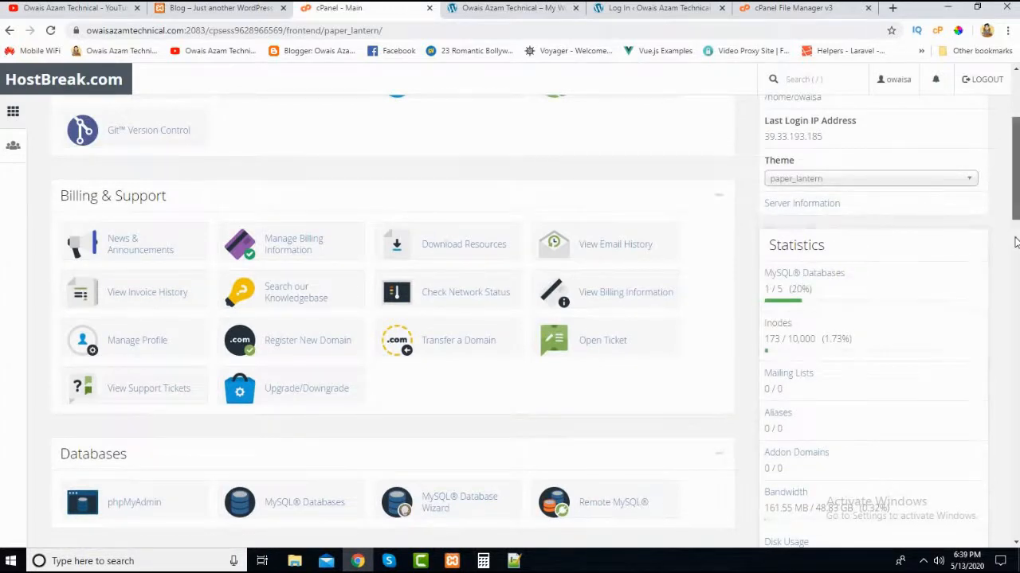
scroll(816, 299, down, 2)
scroll(838, 326, down, 2)
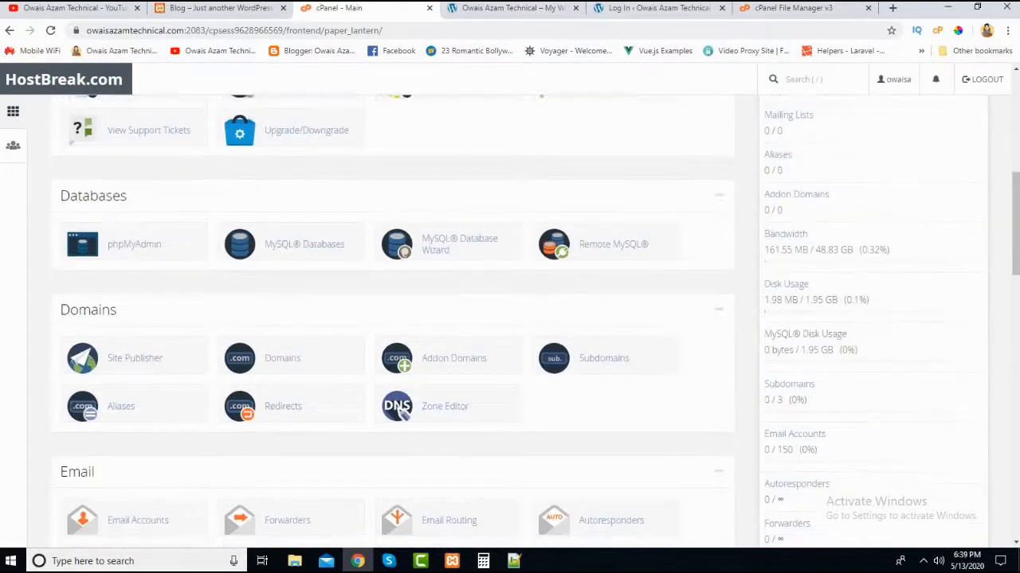
drag(1016, 267, 996, 176)
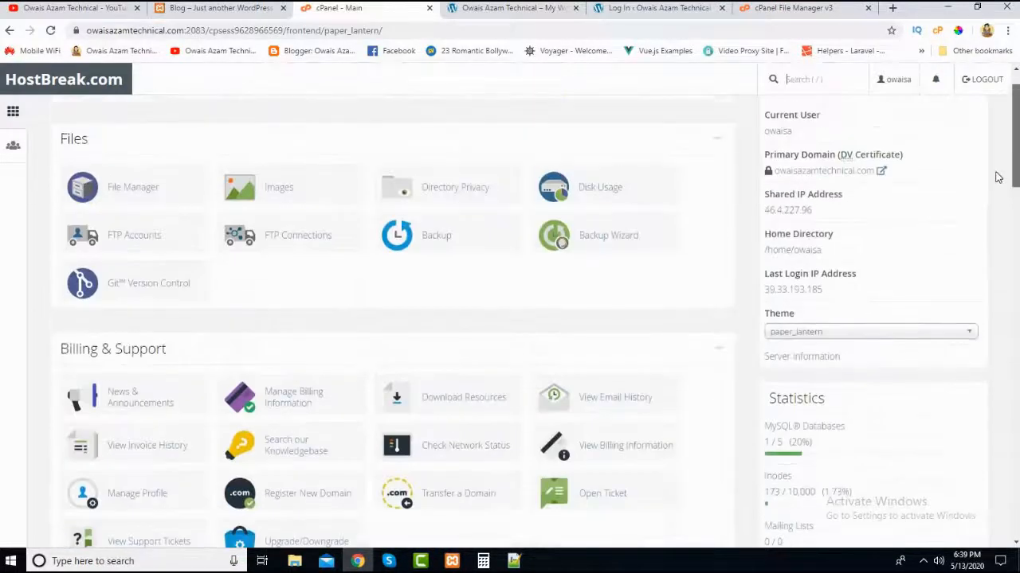
scroll(658, 258, up, 1)
- Compare the live site's default homepage with the designed home page of the local blog at localhost/blog
click(546, 10)
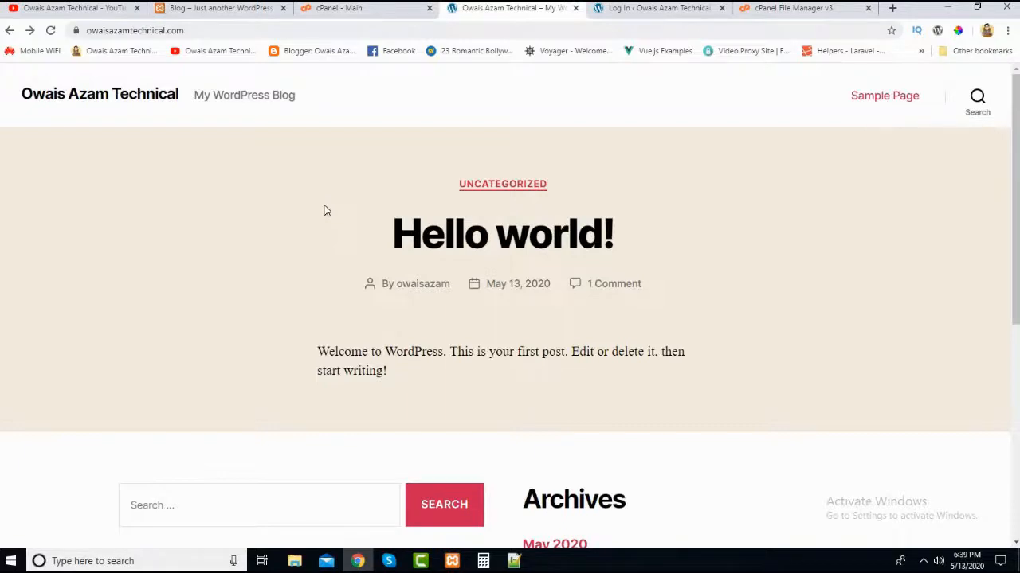
click(184, 9)
scroll(213, 271, down, 15)
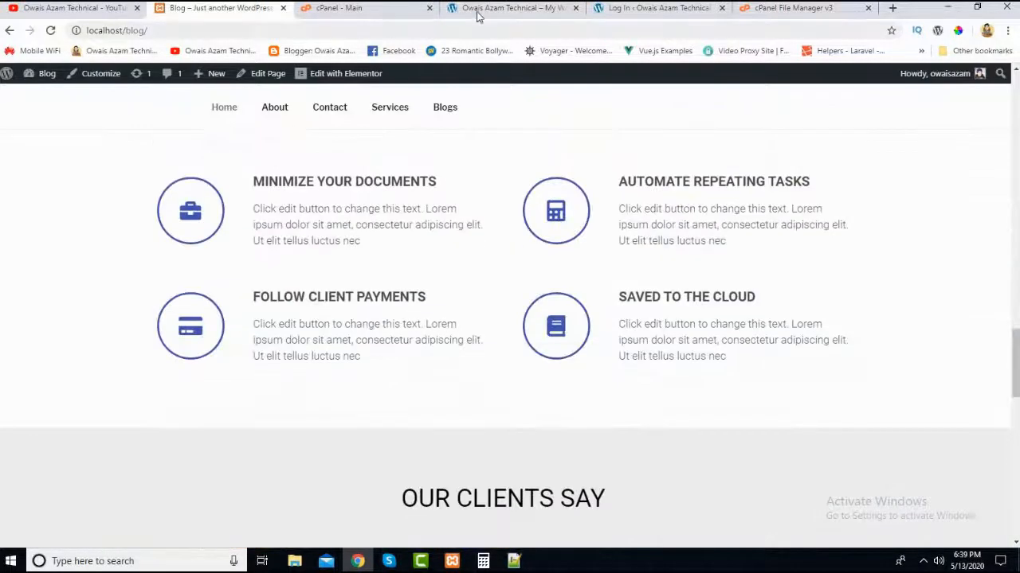
click(479, 9)
scroll(211, 333, down, 3)
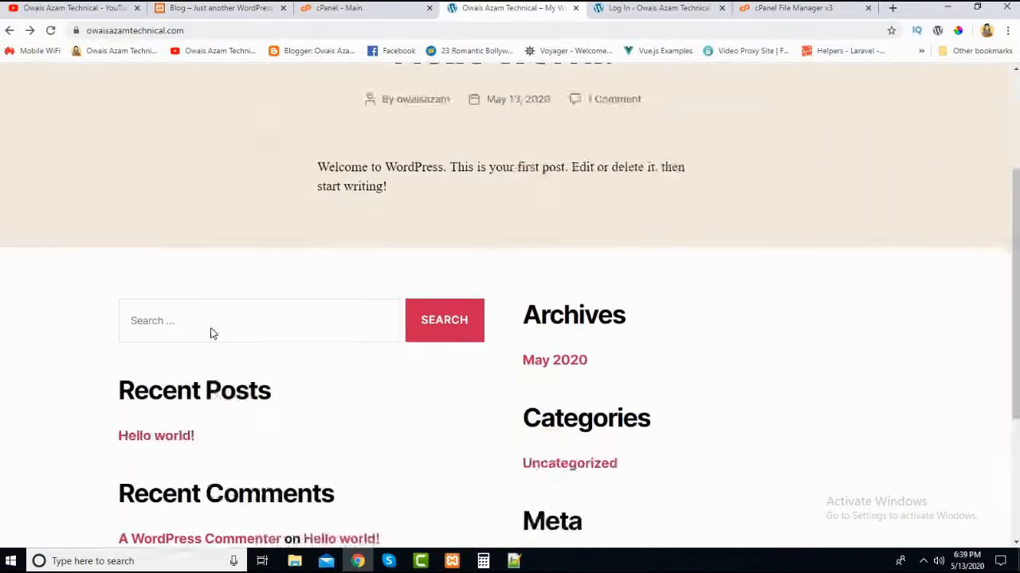
scroll(211, 333, up, 3)
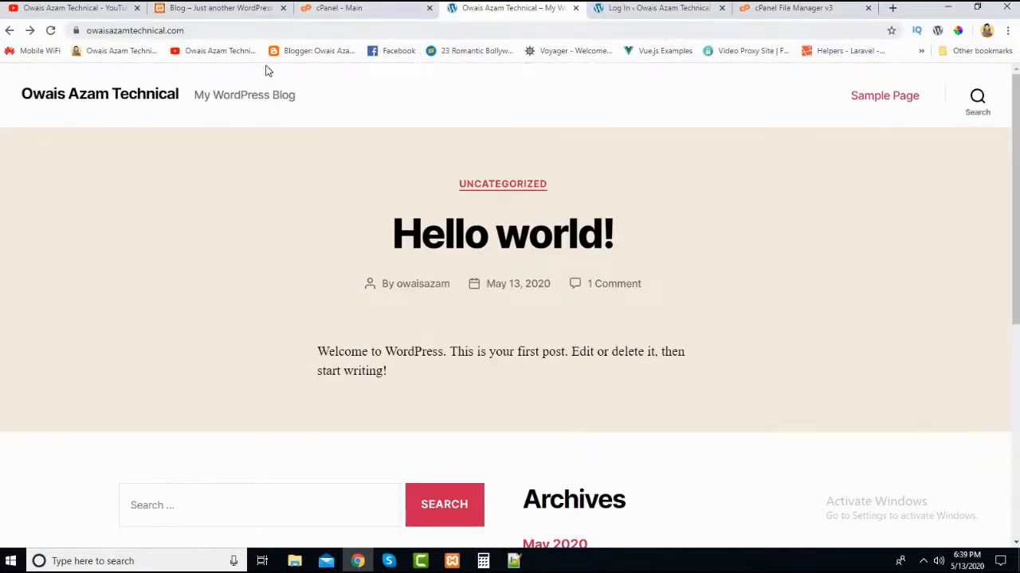
click(247, 15)
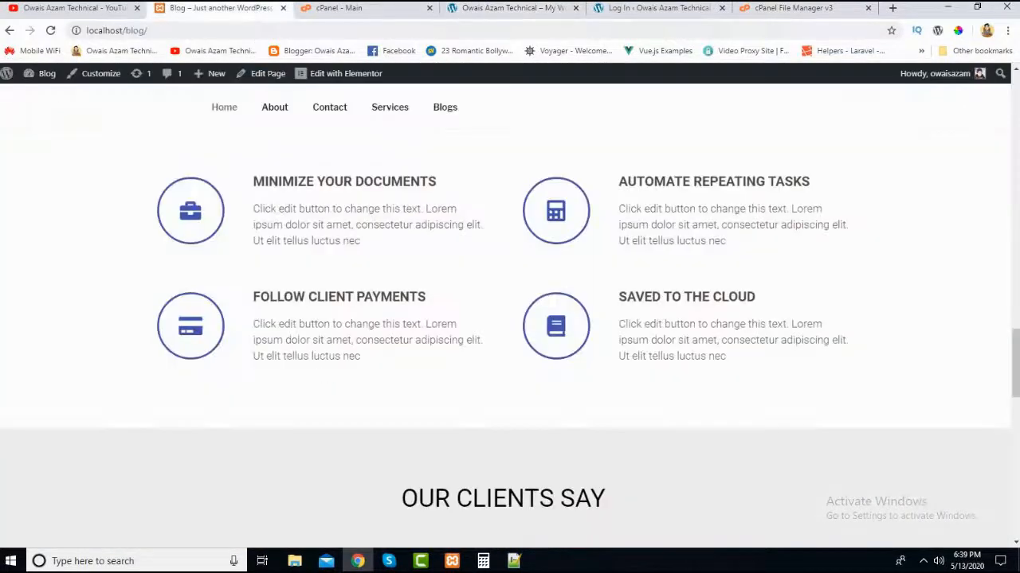
scroll(77, 369, up, 10)
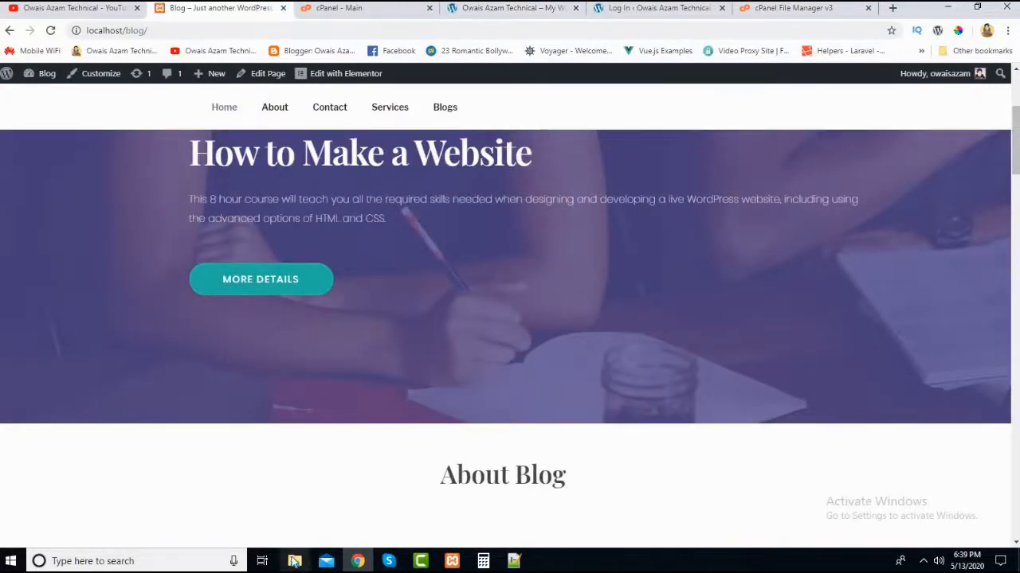
- Locate the all-in-one-wp-migration.6.68 archive in the Desktop folder in File Explorer
mouse_move(294, 562)
mouse_move(299, 522)
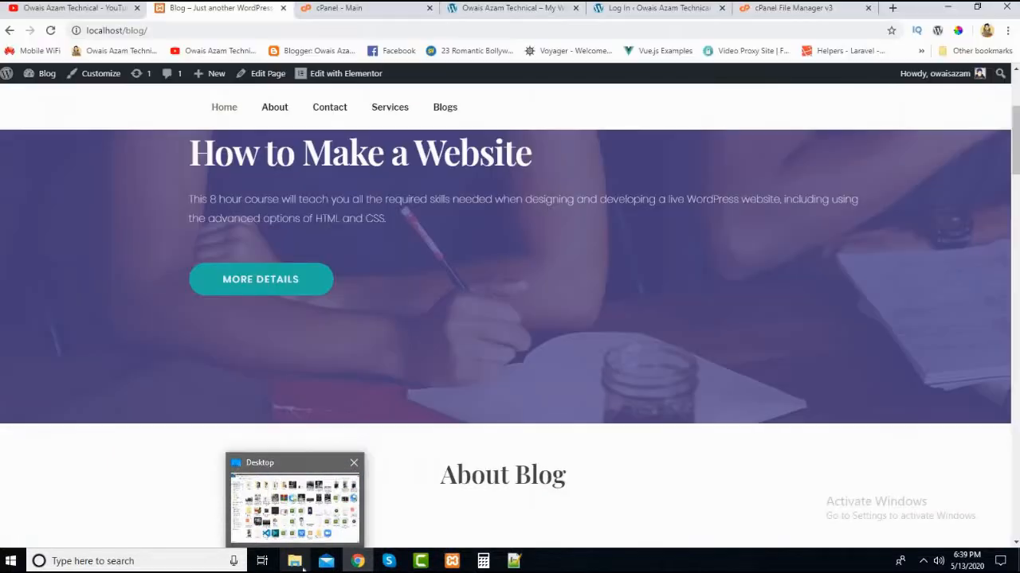
click(291, 532)
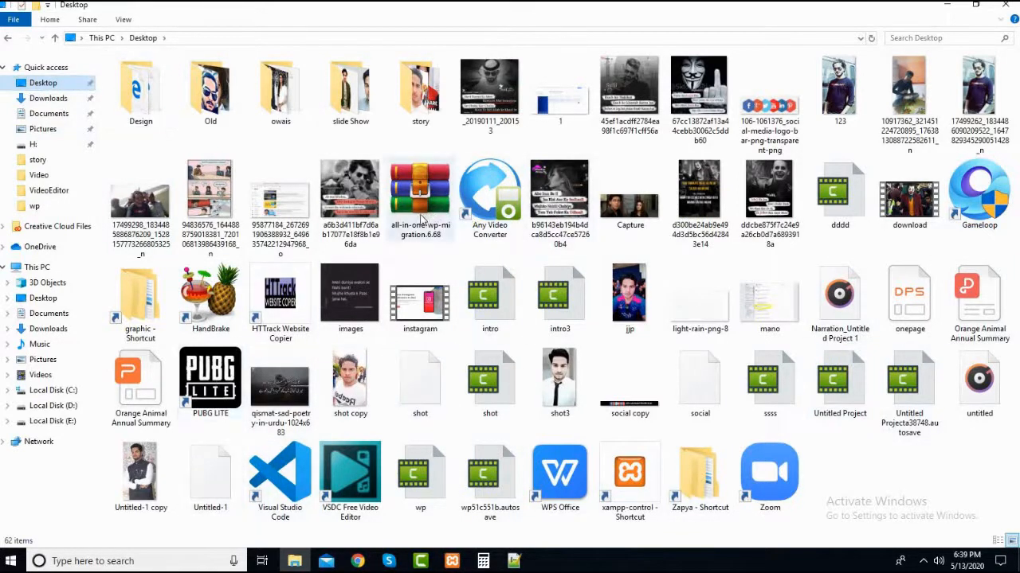
click(404, 232)
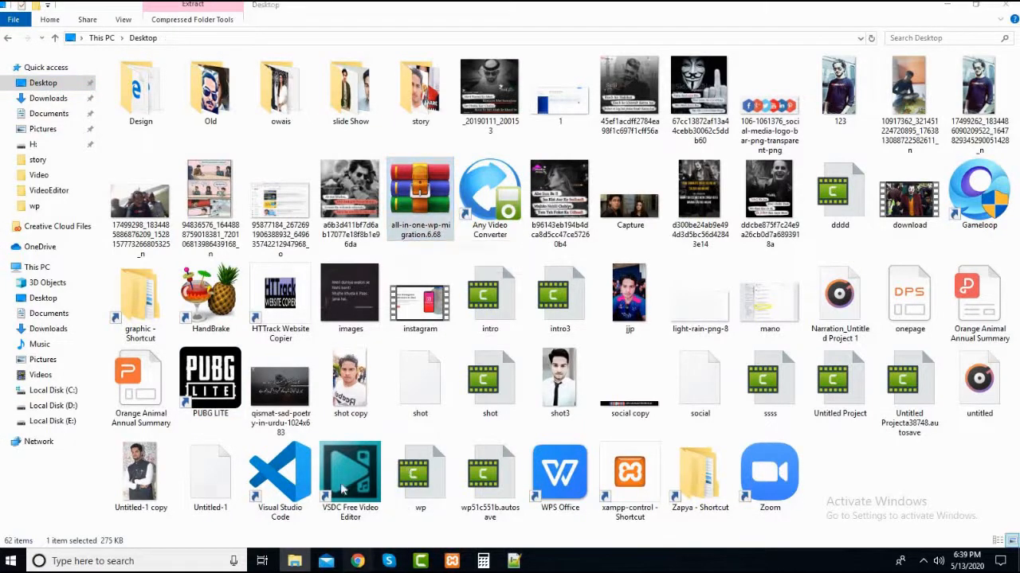
- Return to the browser, open localhost/blog/login and log in to the local WordPress admin with the username and account password
click(358, 560)
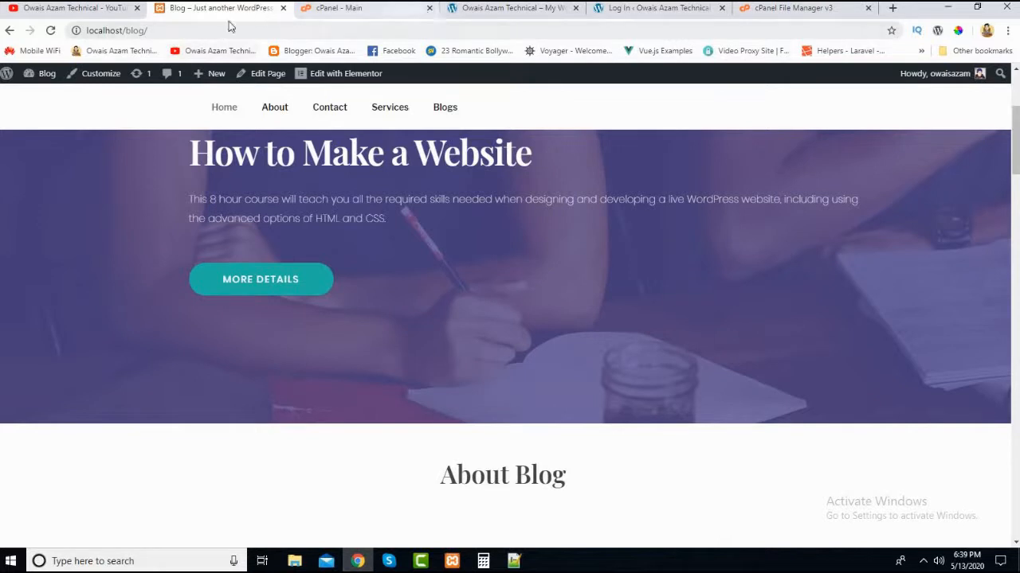
click(222, 30)
click(222, 30)
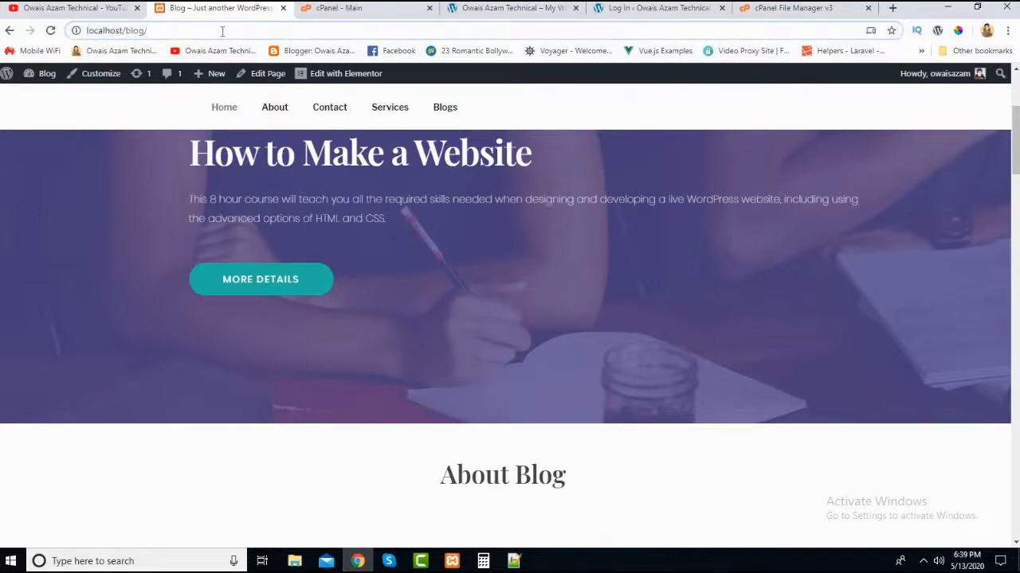
text(log)
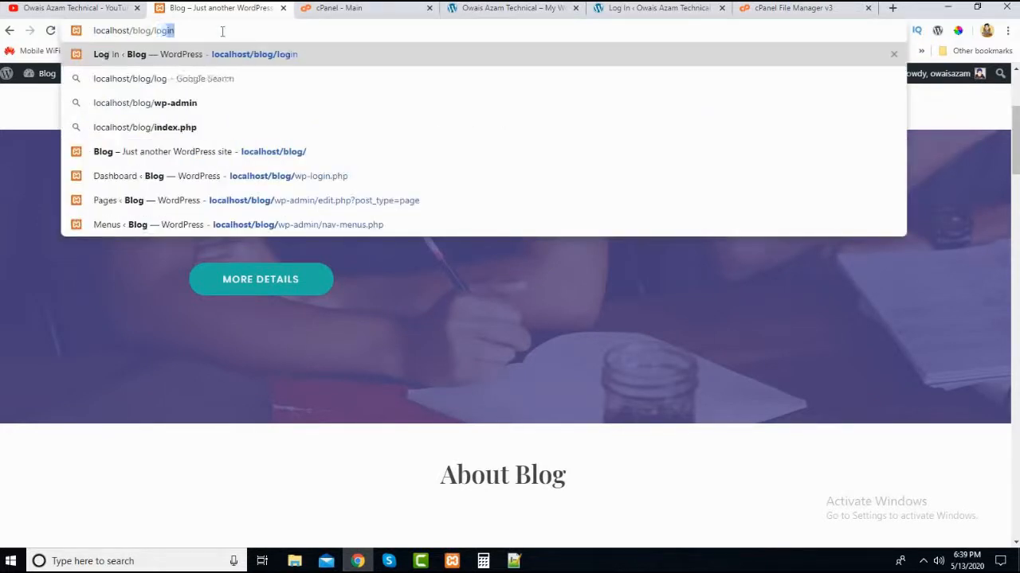
text(i)
key(Return)
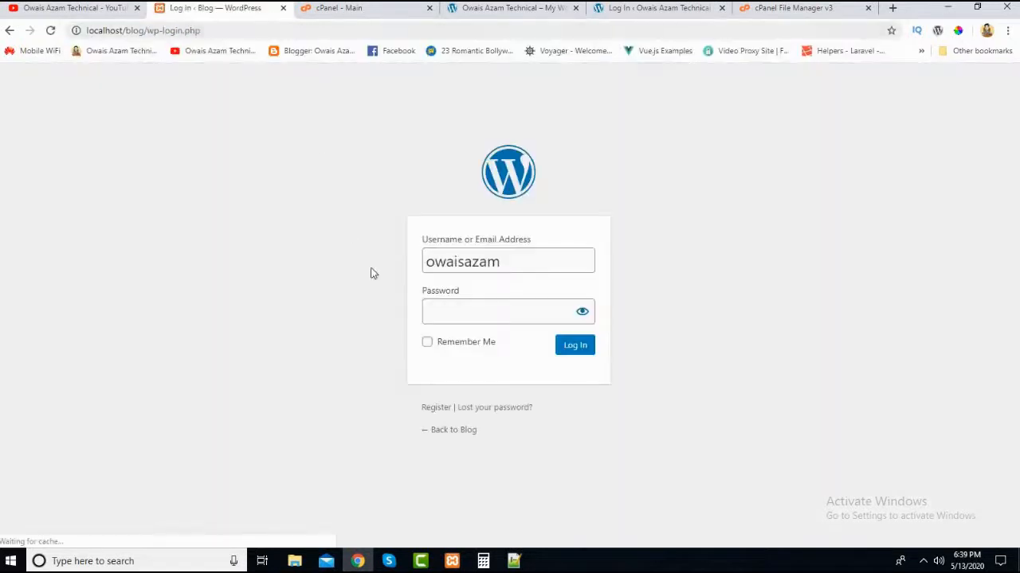
click(476, 316)
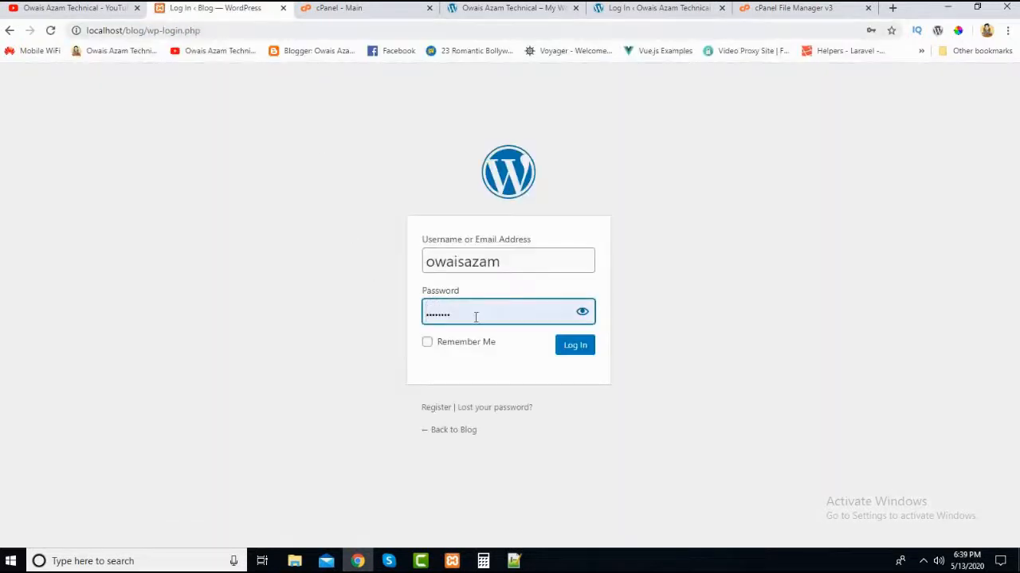
click(585, 351)
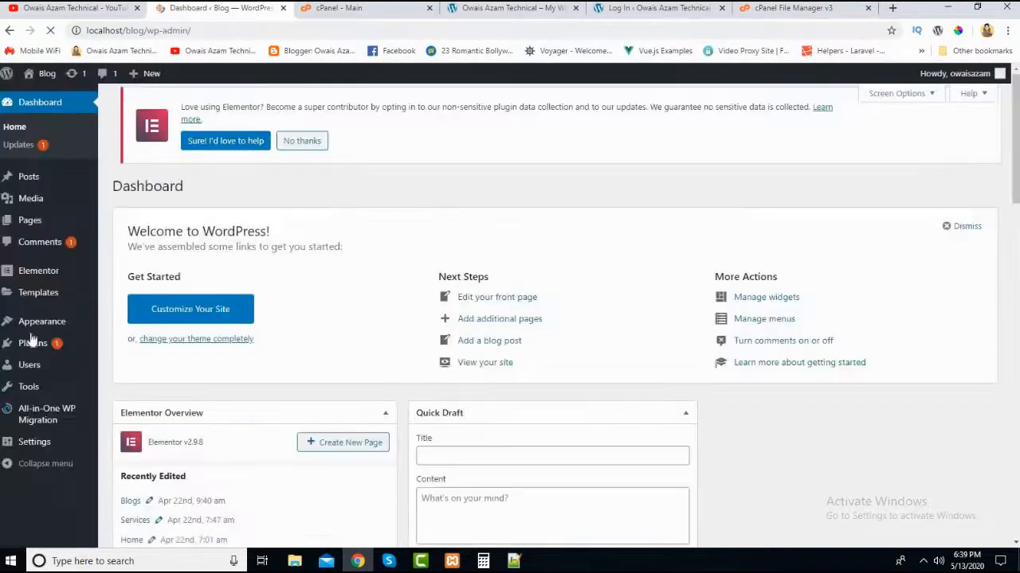
- Deactivate the All-in-One WP Migration plugin on the local blog and delete it with its data
mouse_move(36, 418)
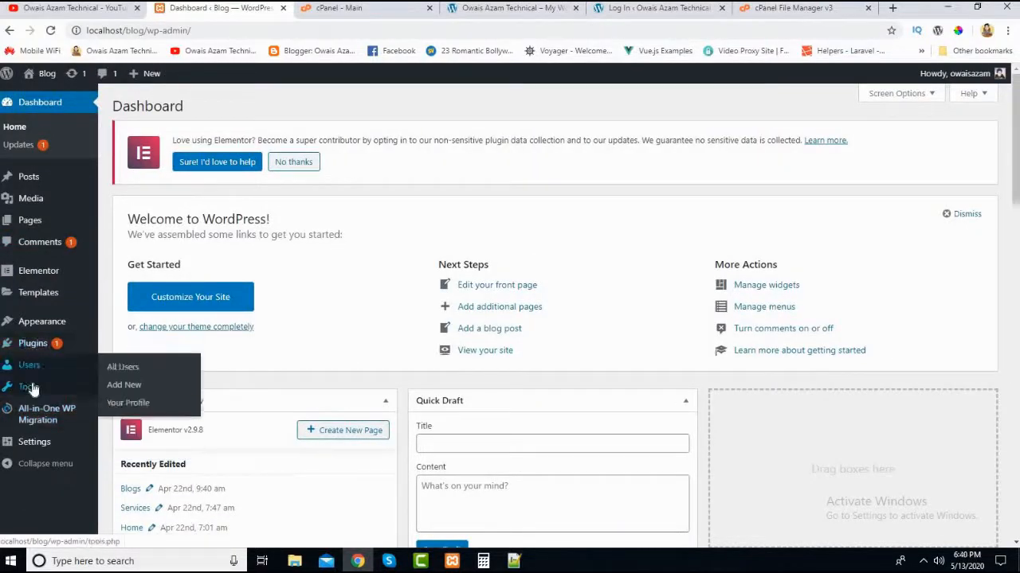
click(30, 387)
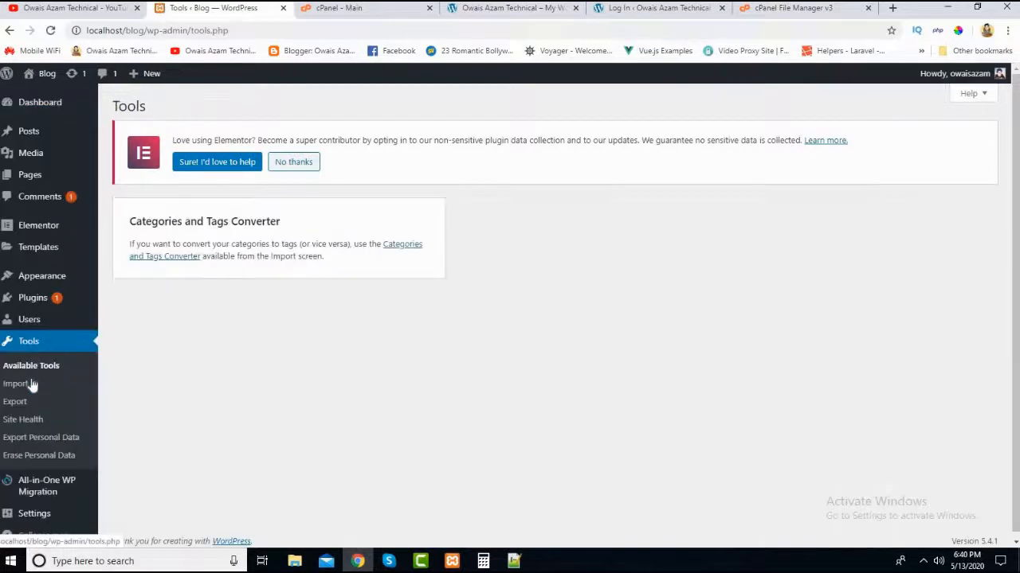
click(33, 303)
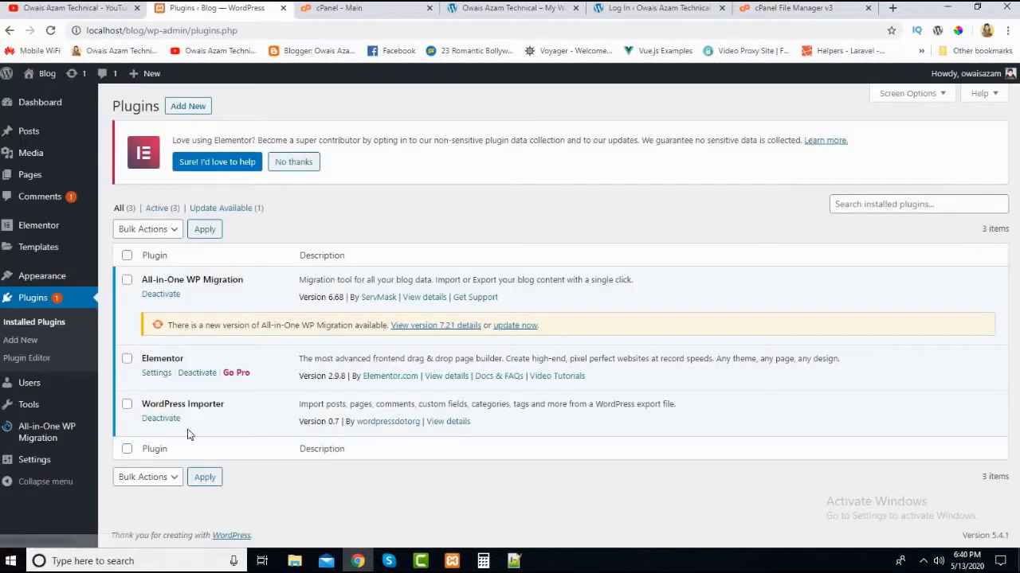
click(160, 296)
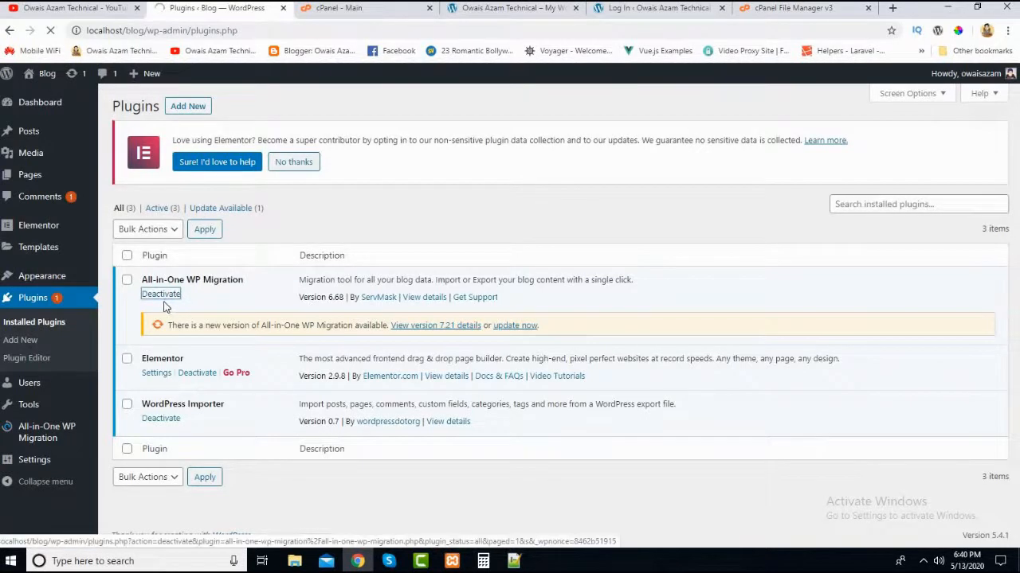
click(191, 329)
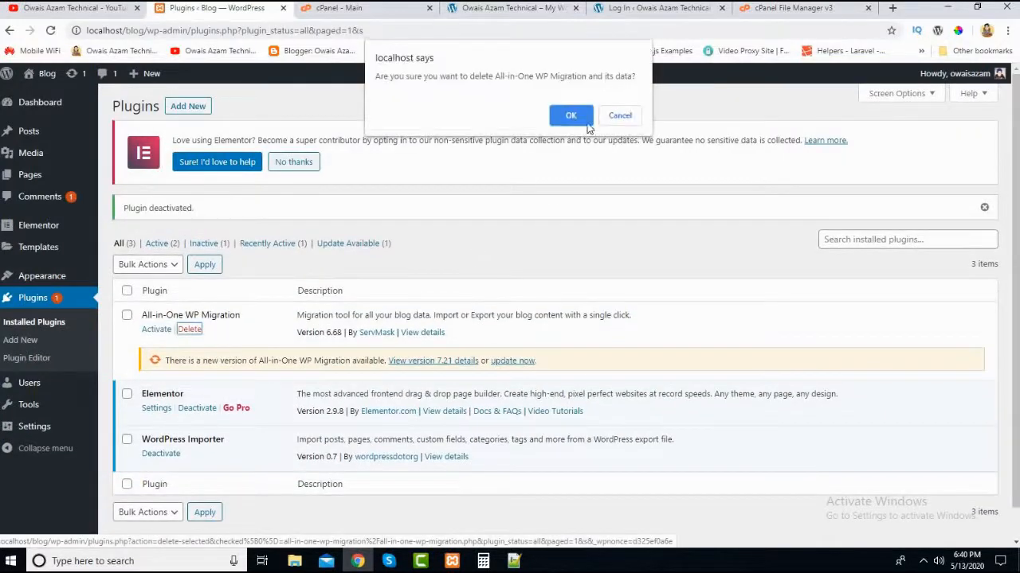
click(570, 113)
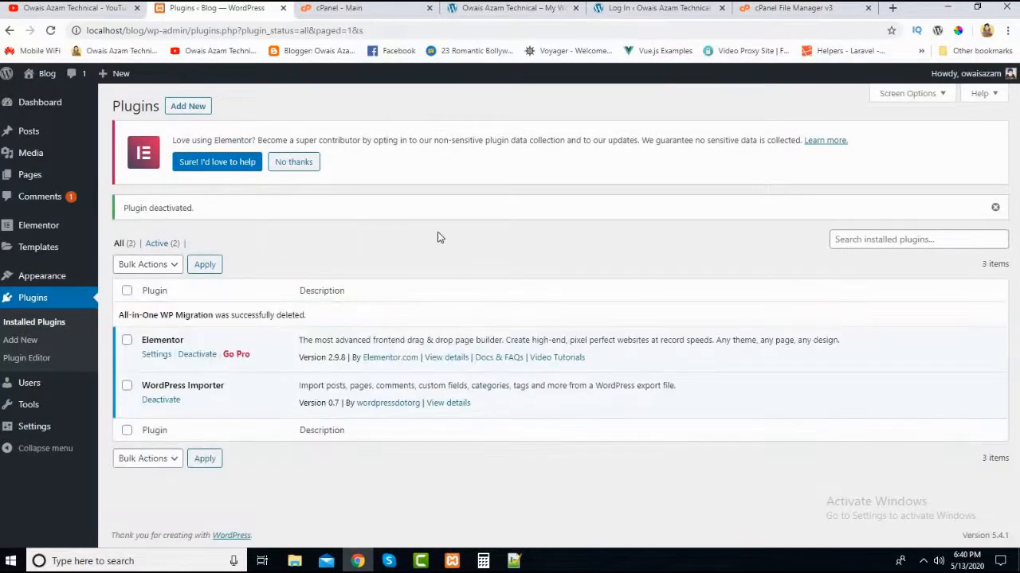
- Return to the local WordPress dashboard and check the plugin archive on the Desktop again
click(28, 104)
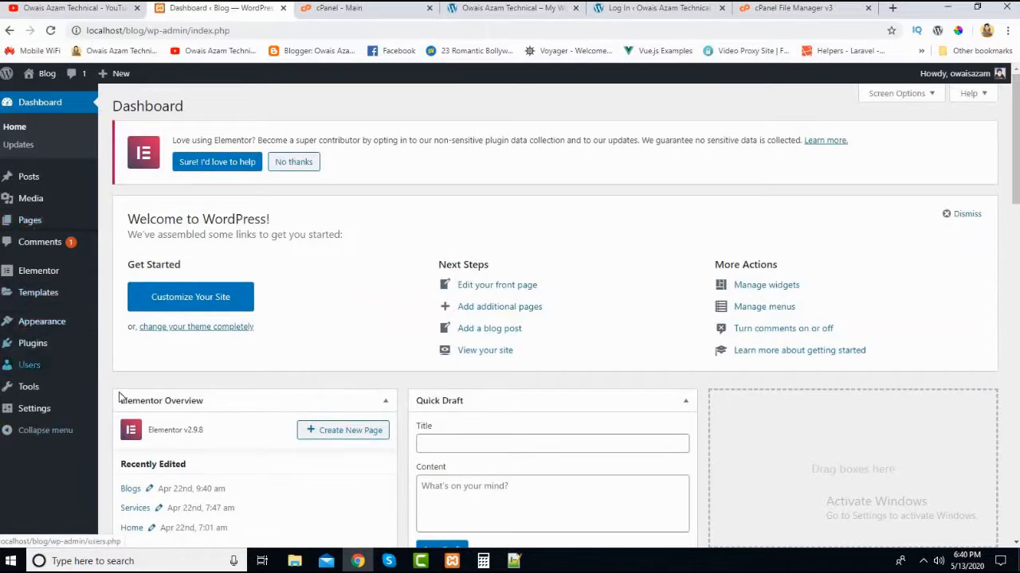
click(352, 561)
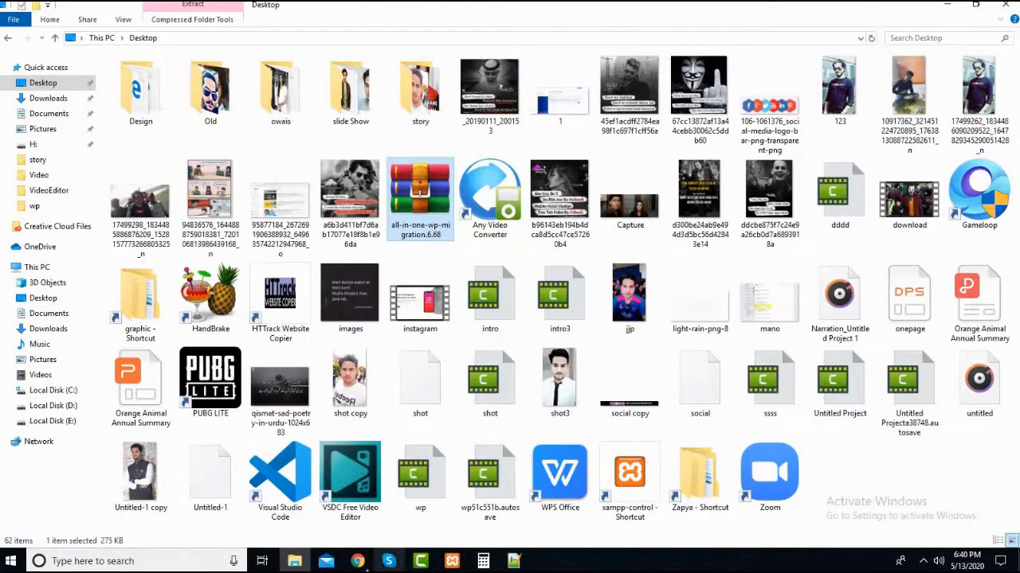
click(358, 561)
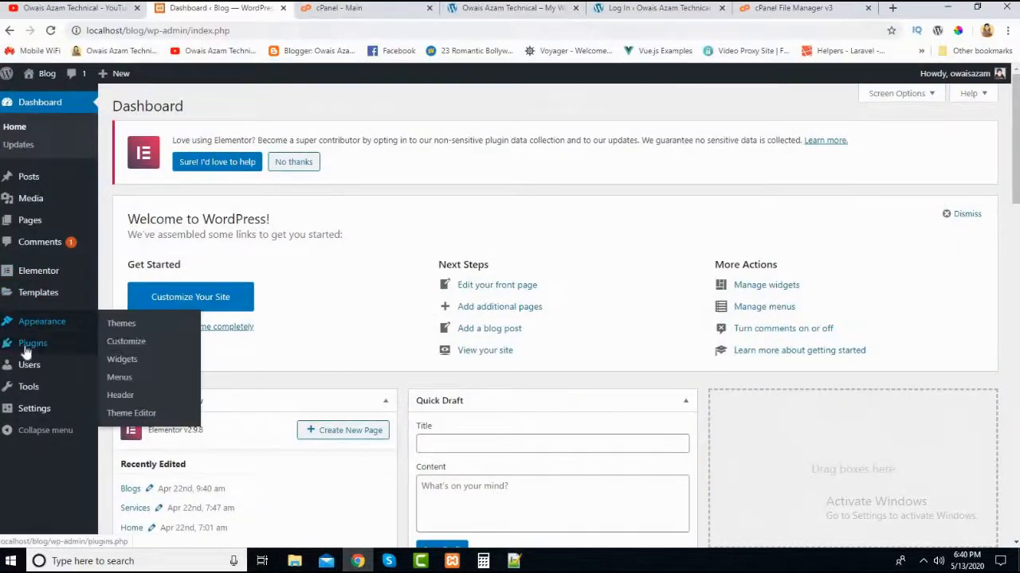
- Open the local blog's page for adding new plugins and search for "wp migra"
click(128, 363)
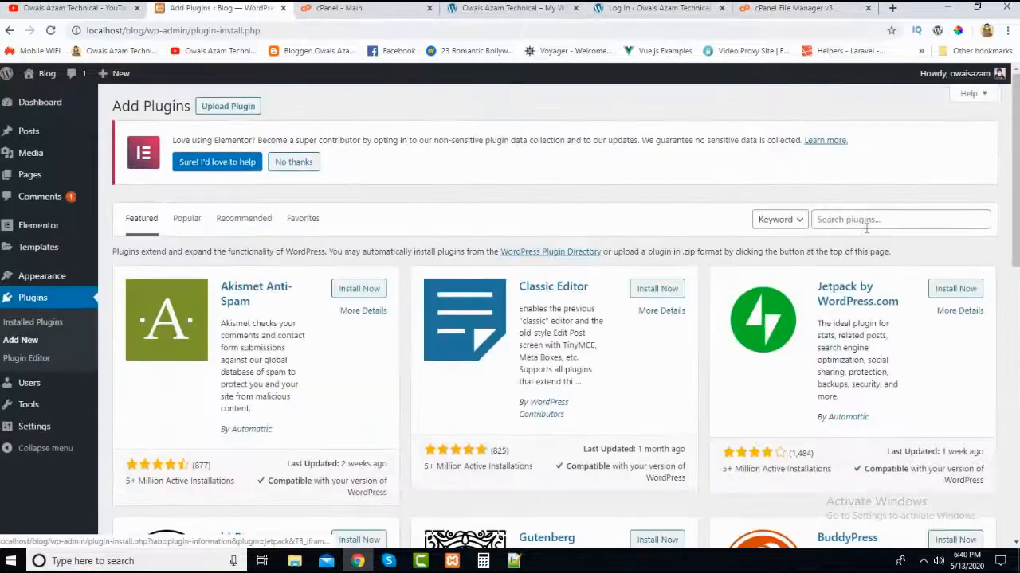
click(866, 223)
text(wo)
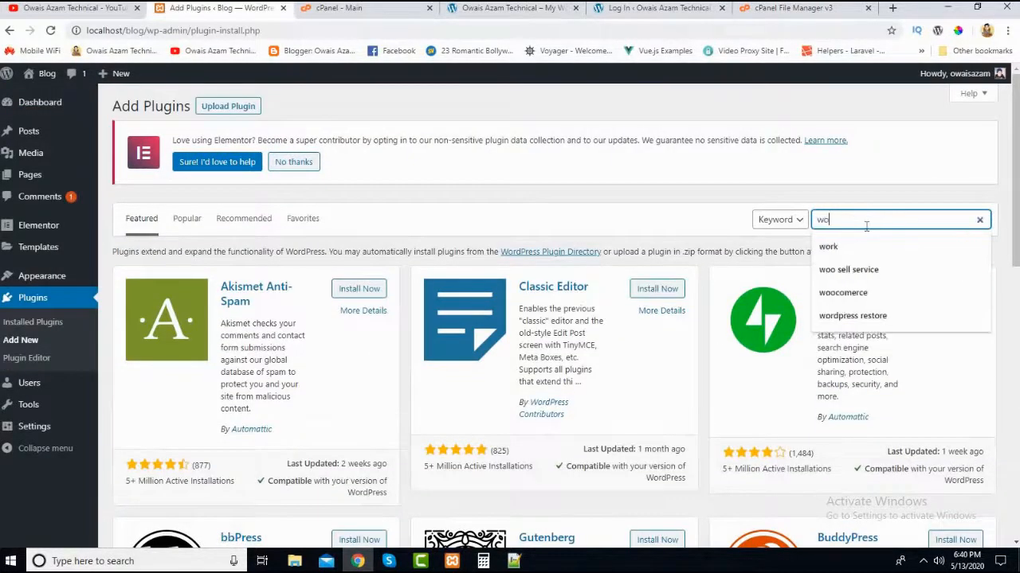
key(BackSpace)
text(p migra)
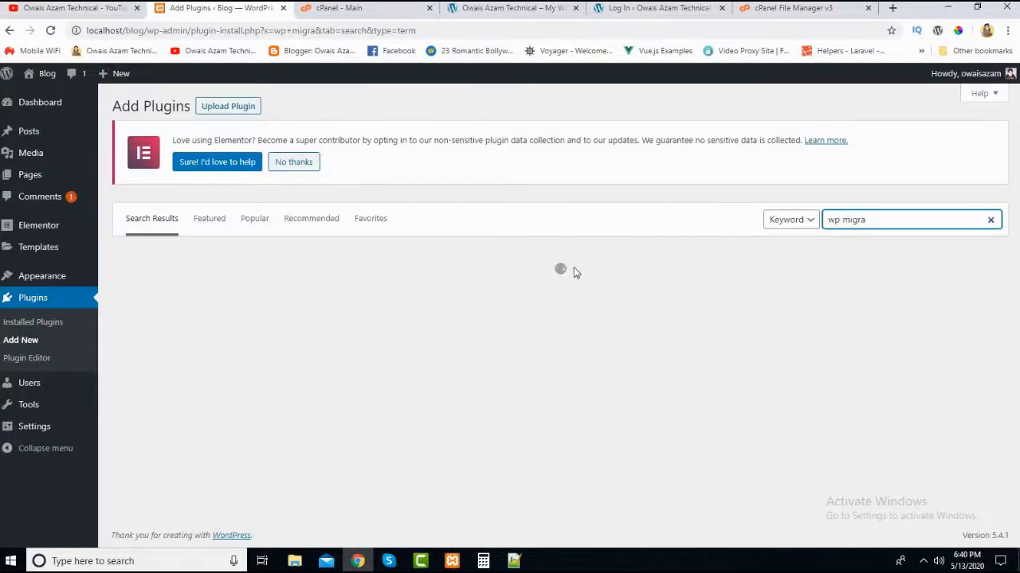
click(923, 561)
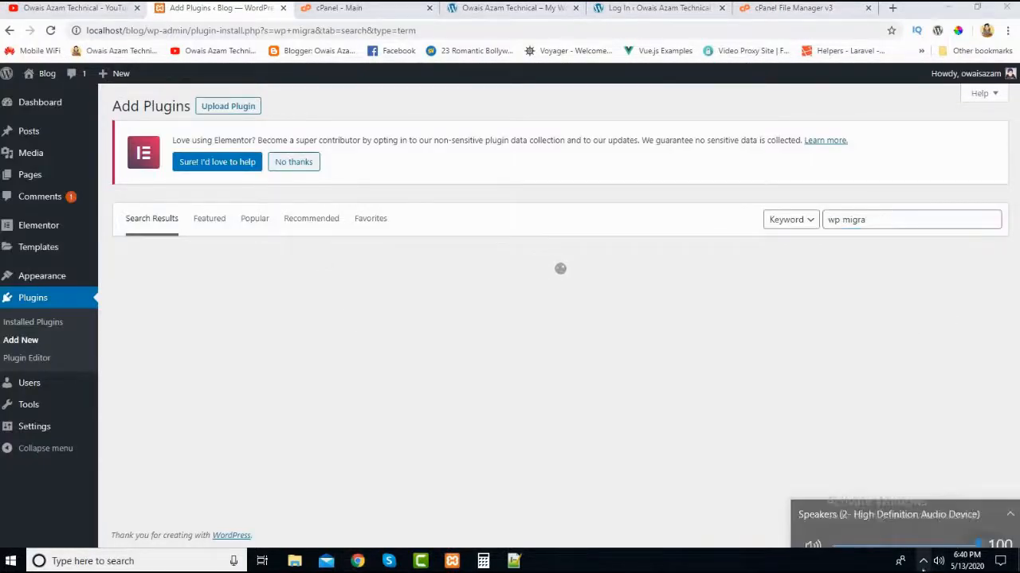
click(273, 279)
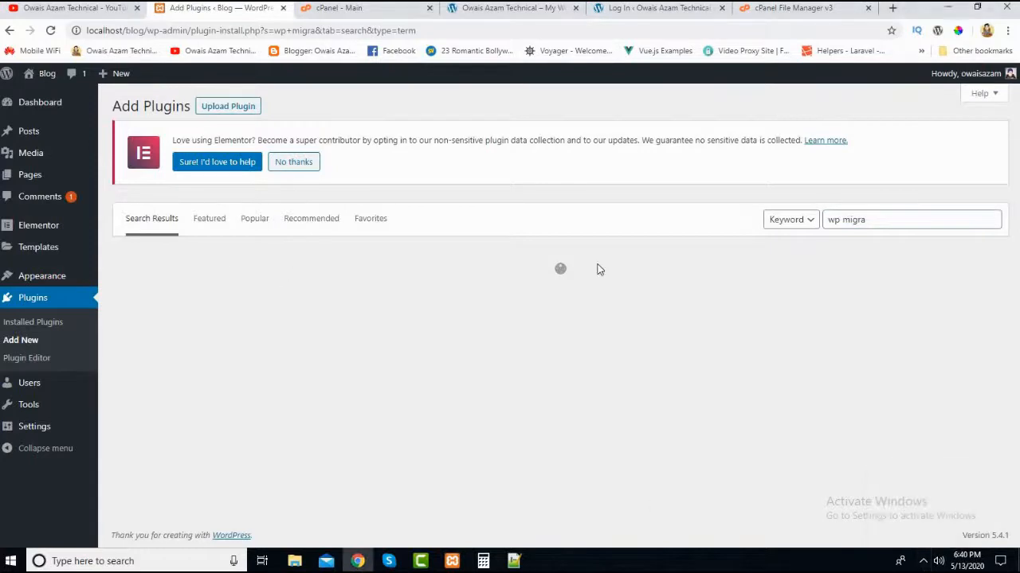
- Replace the plugin search term with "all in one wp" and run the search
click(888, 226)
key(BackSpace)
key(BackSpace)
key(BackSpace)
key(BackSpace)
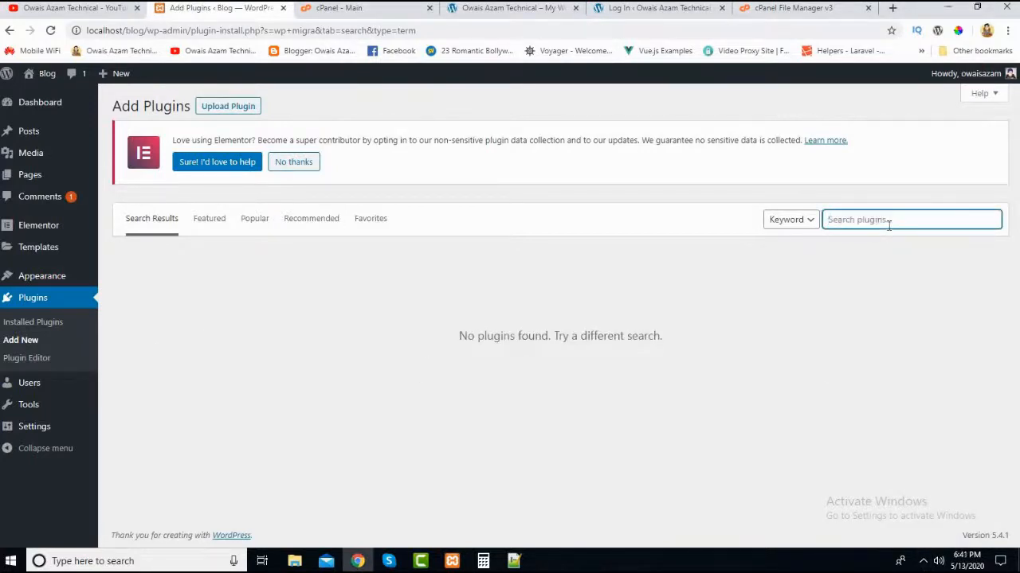
text(m)
key(BackSpace)
text(al)
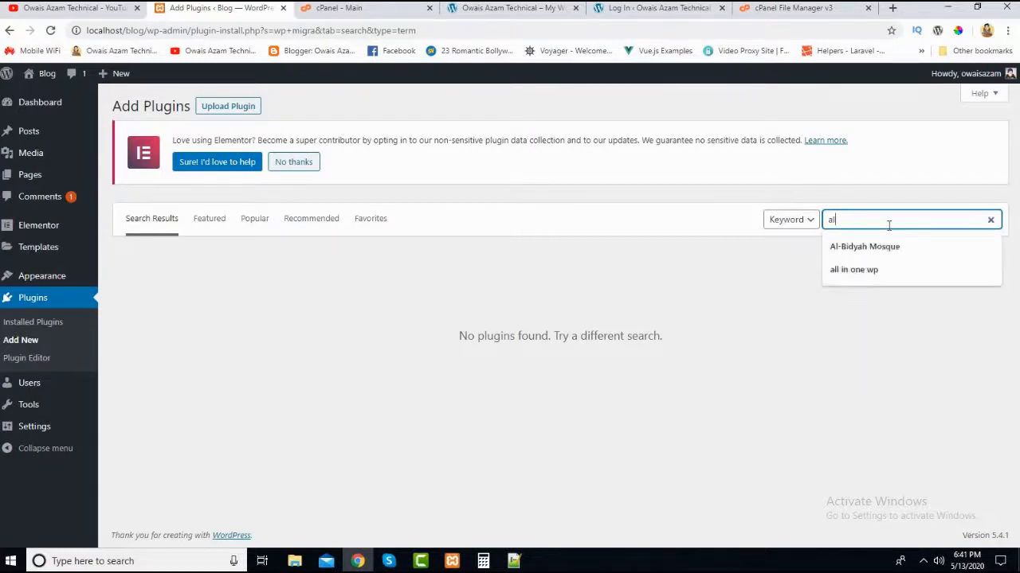
text(l in)
key(Down)
key(Return)
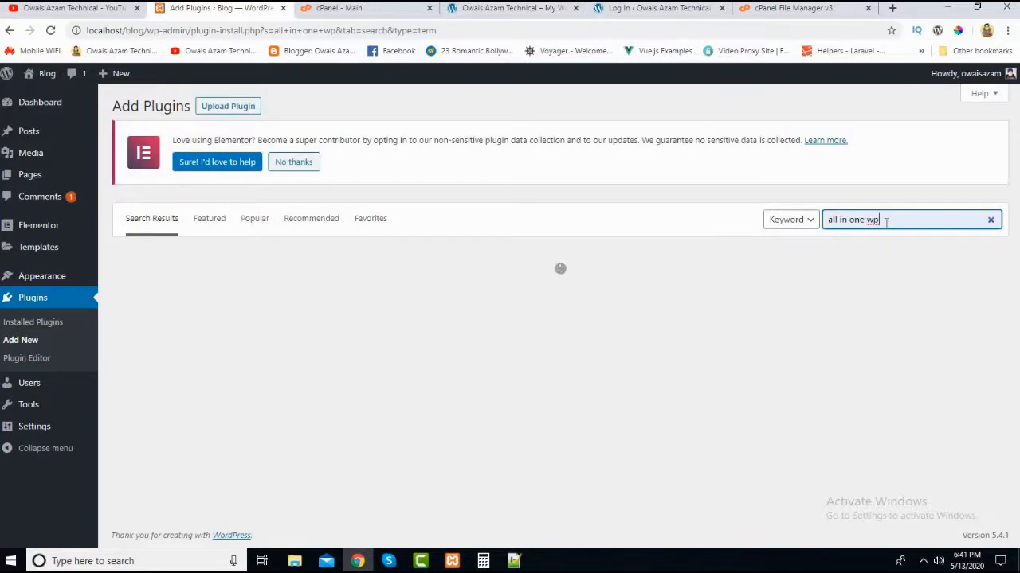
- Shorten the plugin search to "all in one" and examine the All-in-One WP Migration entry in the results
key(BackSpace)
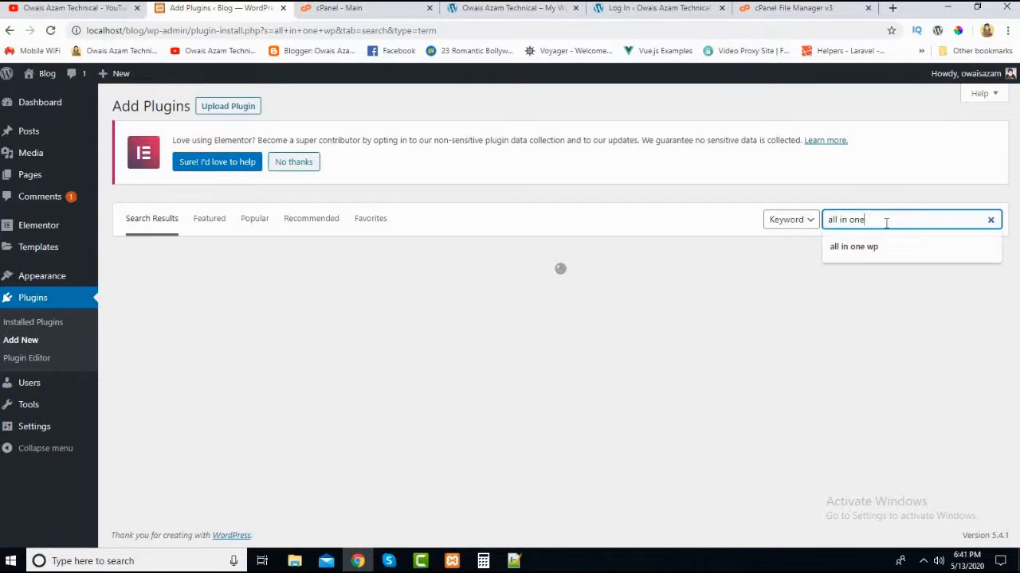
key(Return)
click(648, 320)
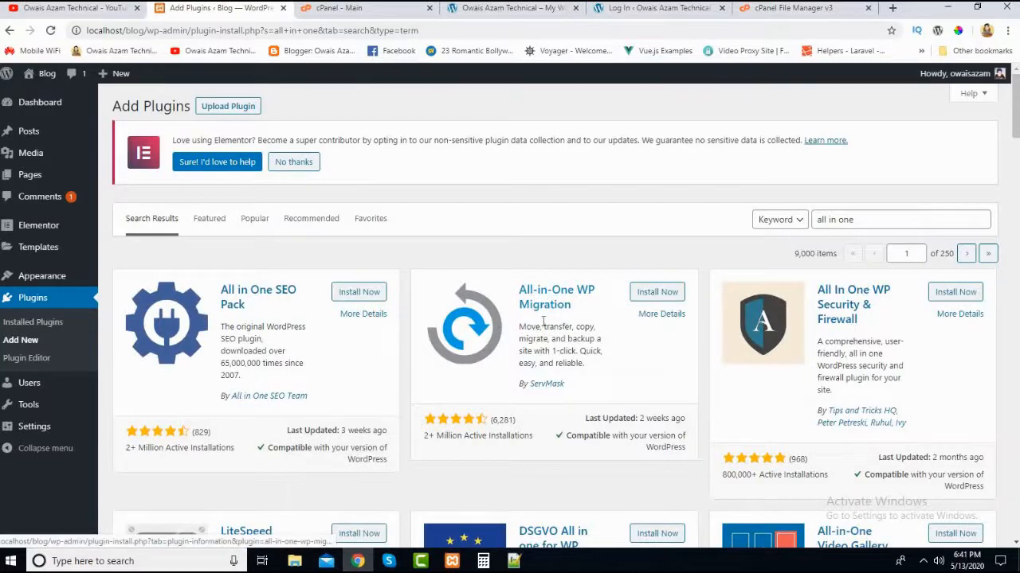
scroll(553, 307, down, 1)
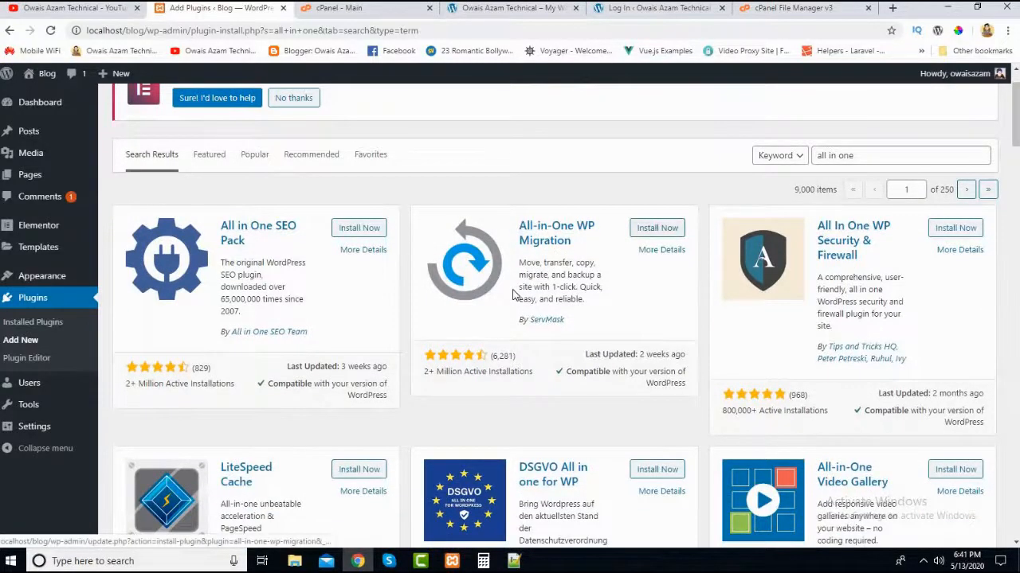
scroll(514, 295, up, 1)
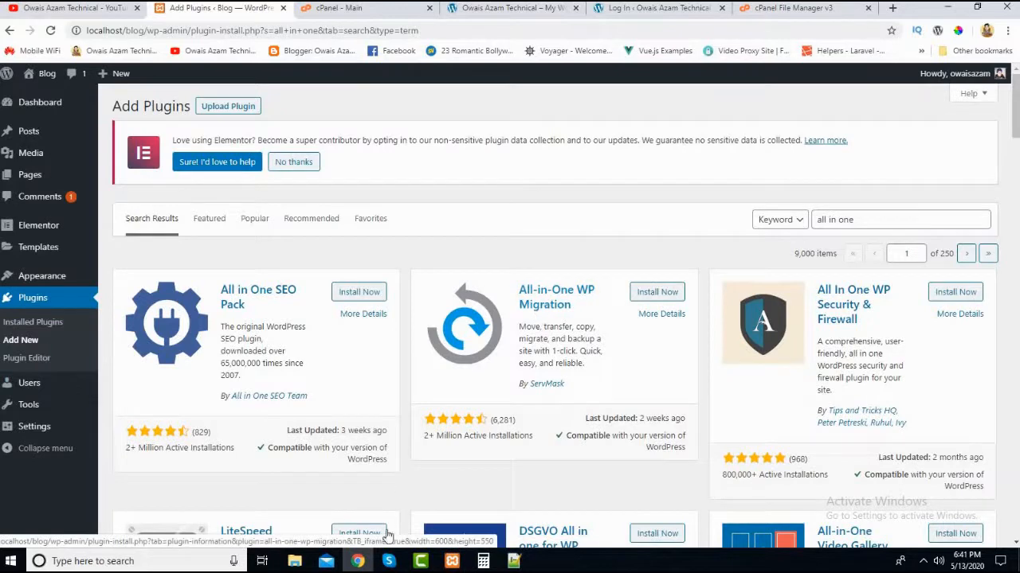
- Check the plugin archive in the Desktop folder, return to the browser and open the plugin upload form on the local blog
key(alt+Tab)
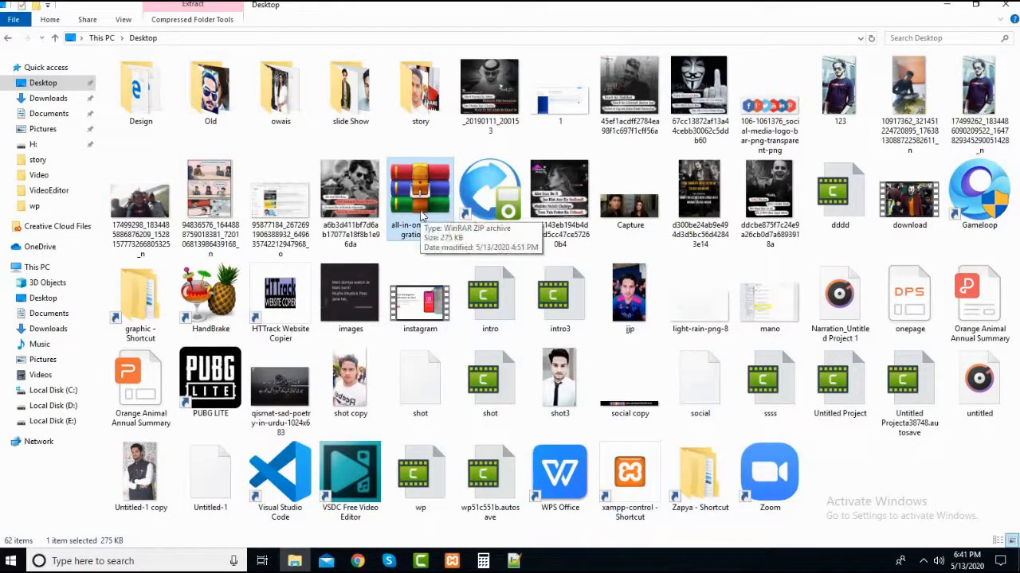
click(358, 561)
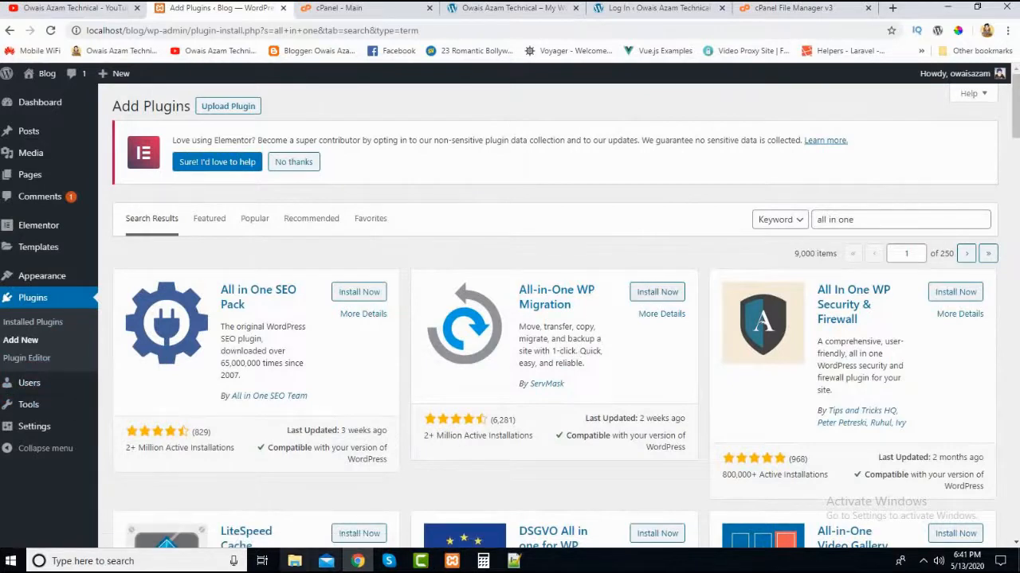
click(20, 342)
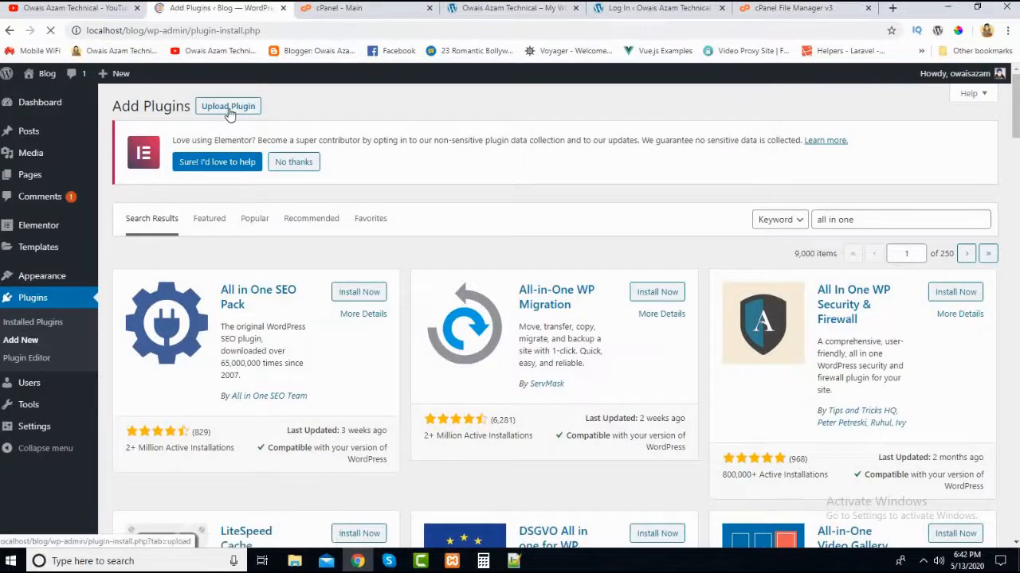
click(229, 110)
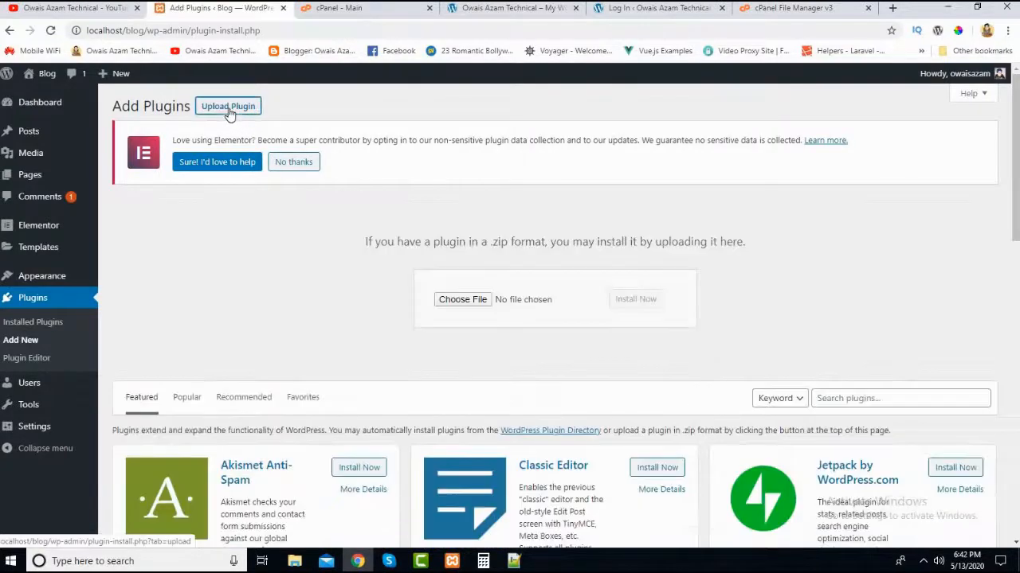
- Install the plugin from the all-in-one-wp-migration.6.68 archive in the Desktop folder and activate it on the local blog
click(476, 303)
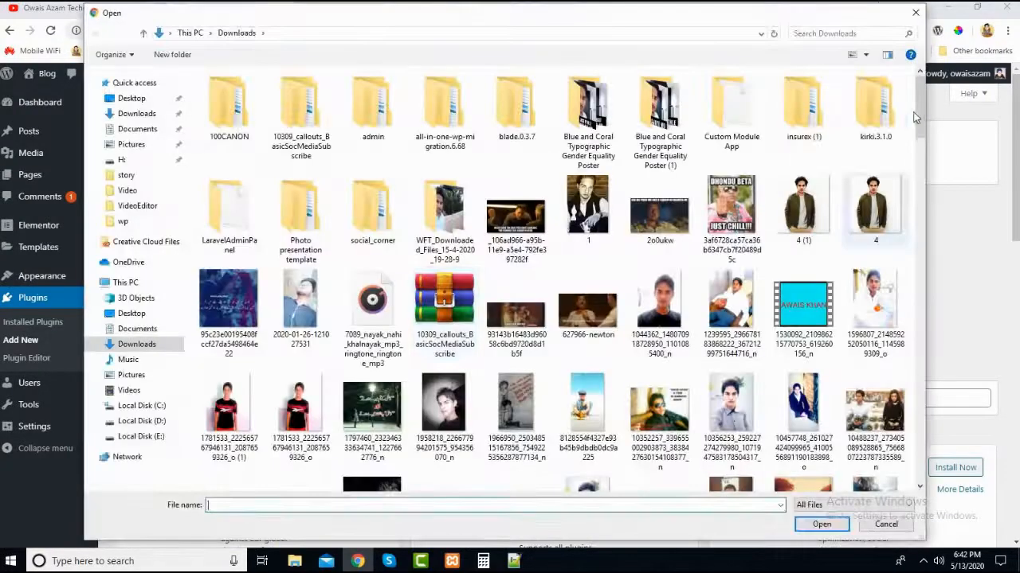
scroll(916, 126, down, 3)
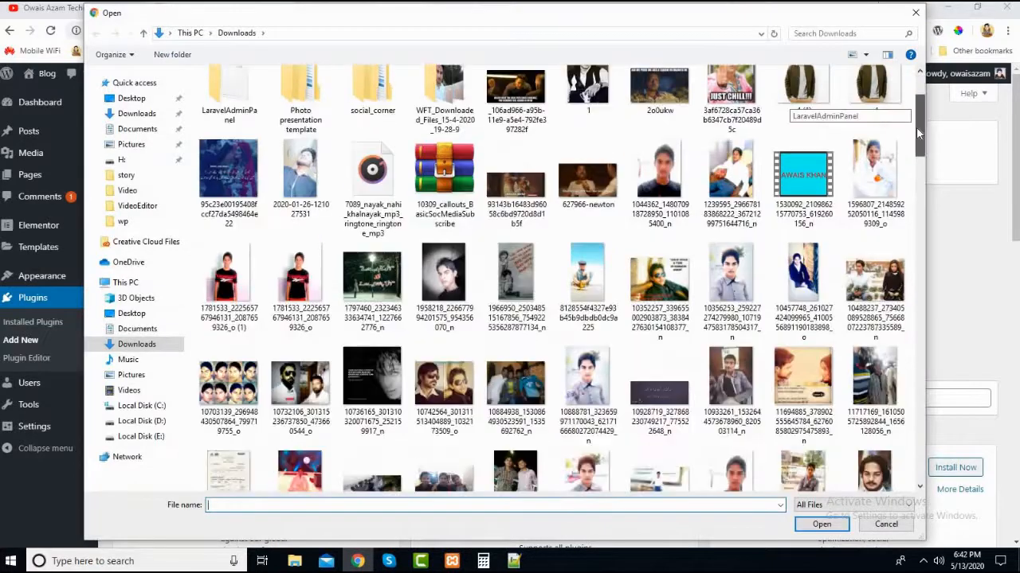
click(117, 103)
drag(922, 243, 916, 318)
click(732, 128)
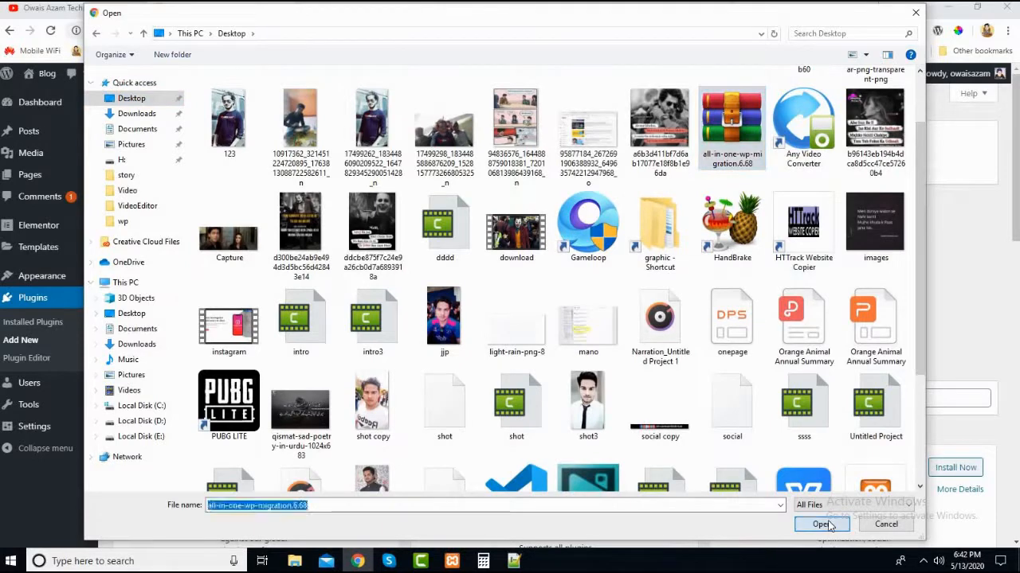
click(825, 524)
click(626, 300)
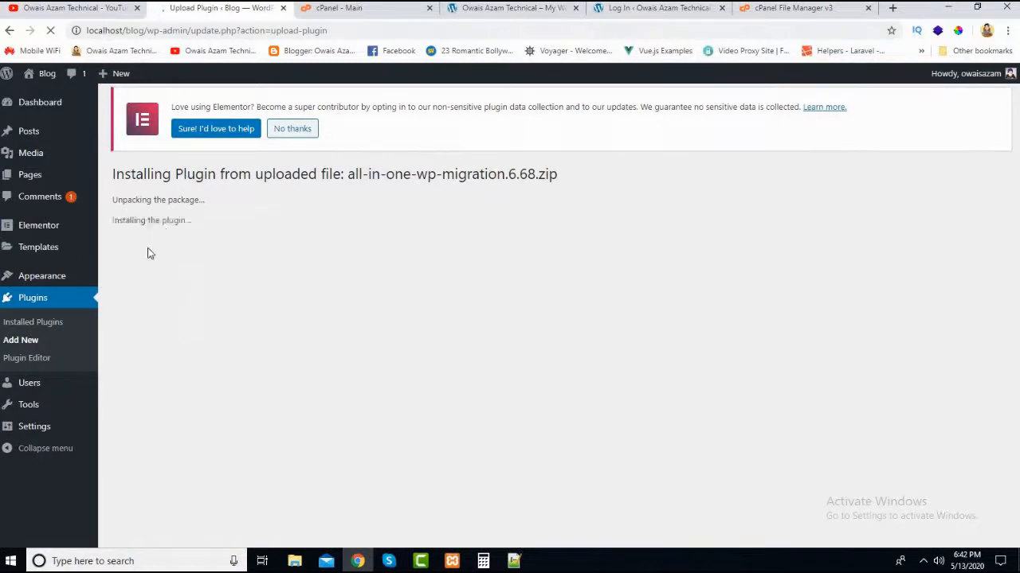
click(149, 271)
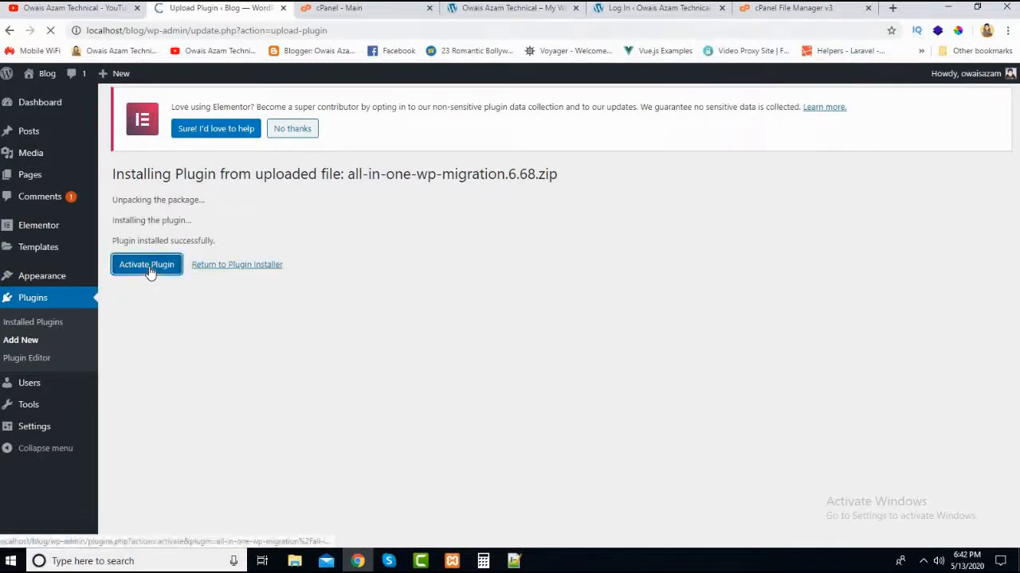
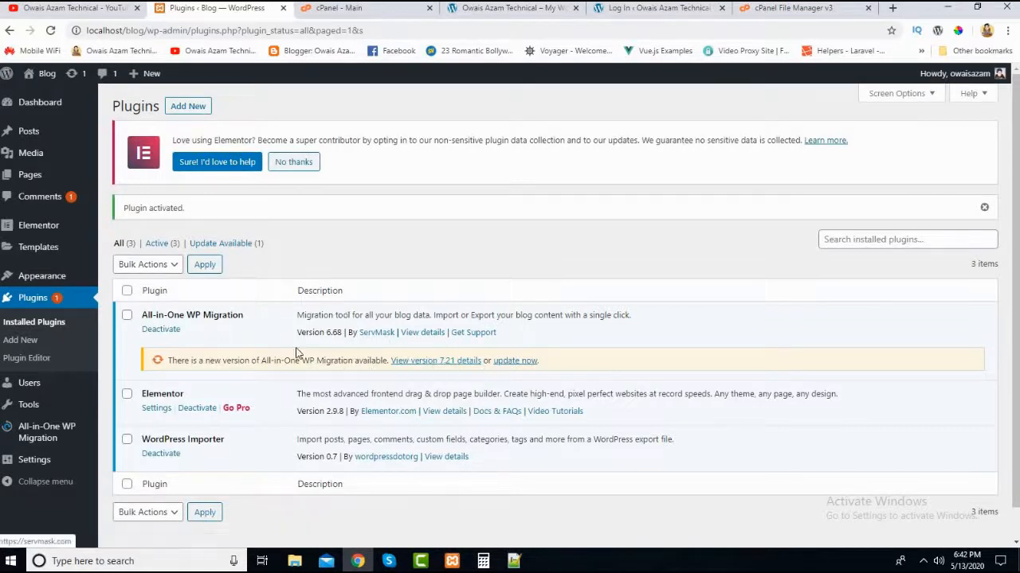
- Export the local blog to a file with All-in-One WP Migration and download the resulting .wpress backup
mouse_move(44, 439)
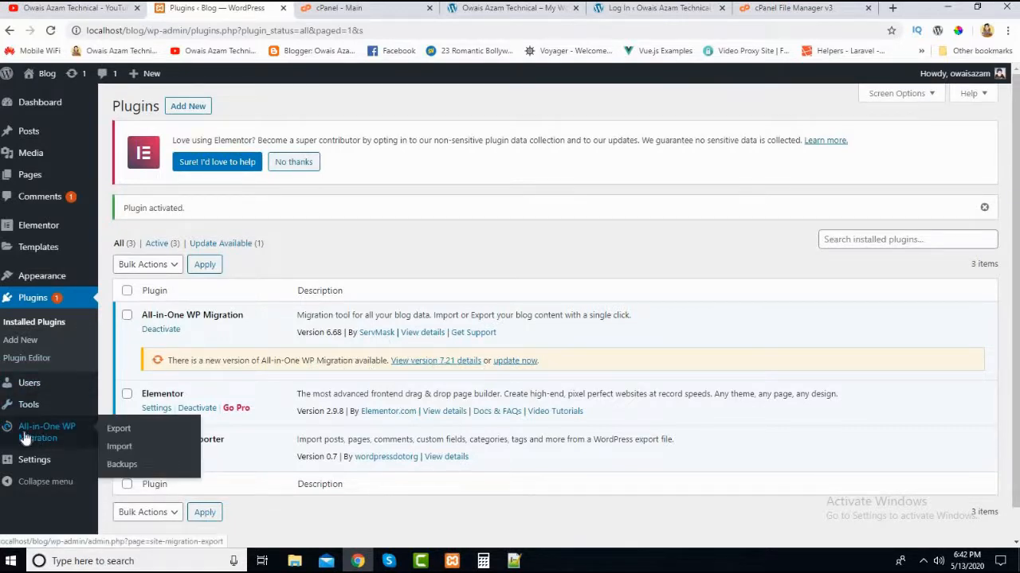
click(32, 438)
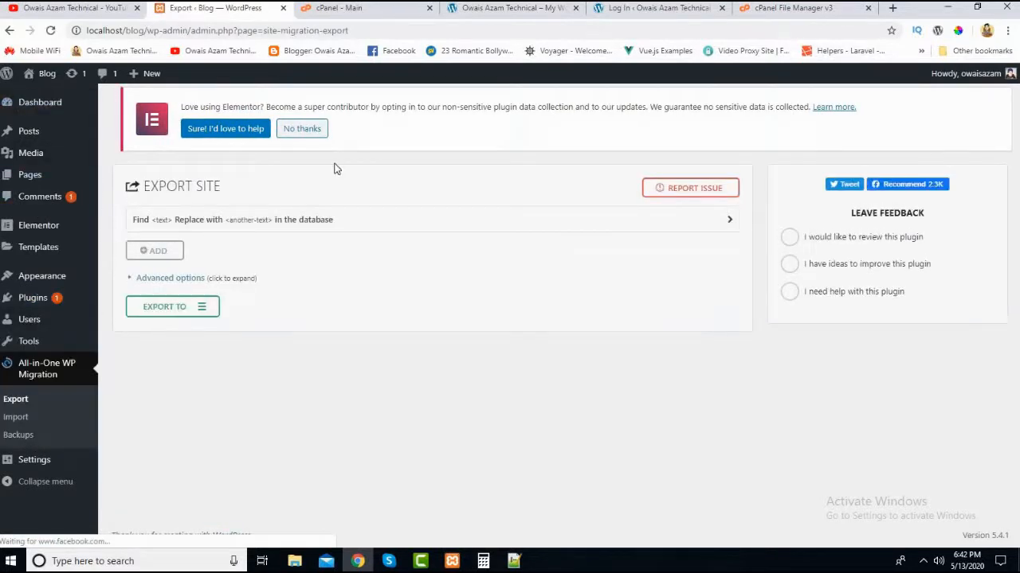
click(16, 398)
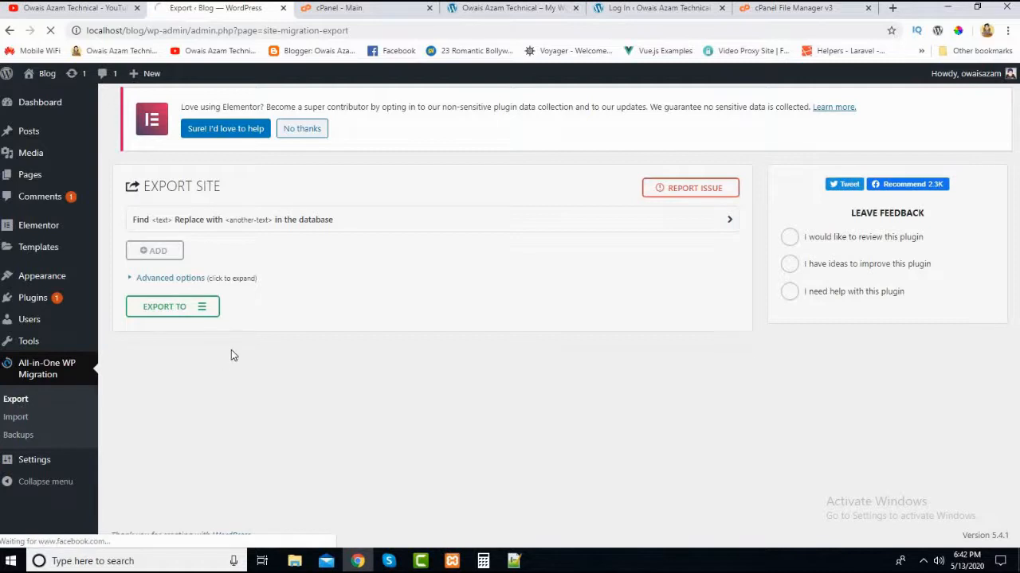
click(156, 312)
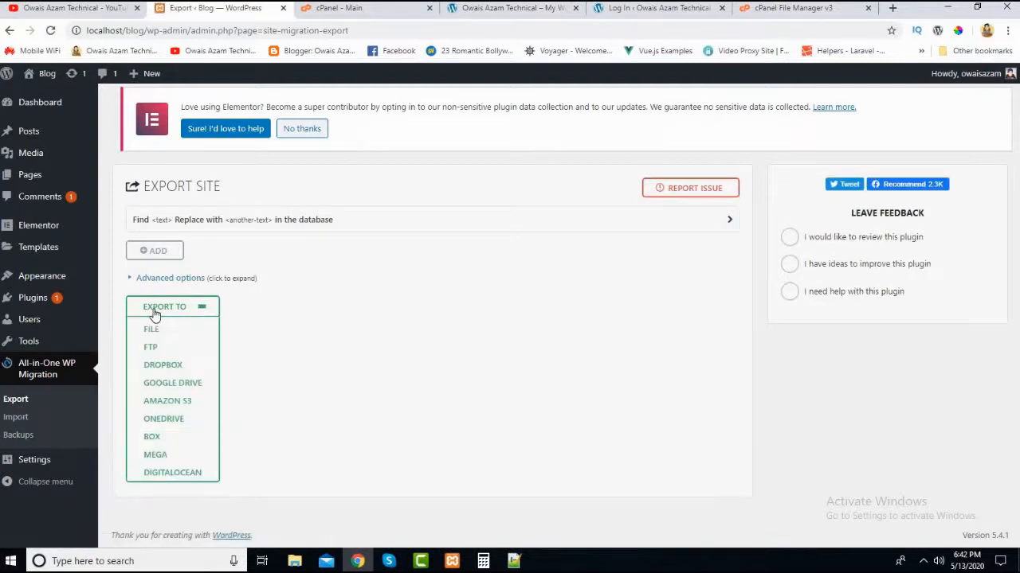
click(152, 330)
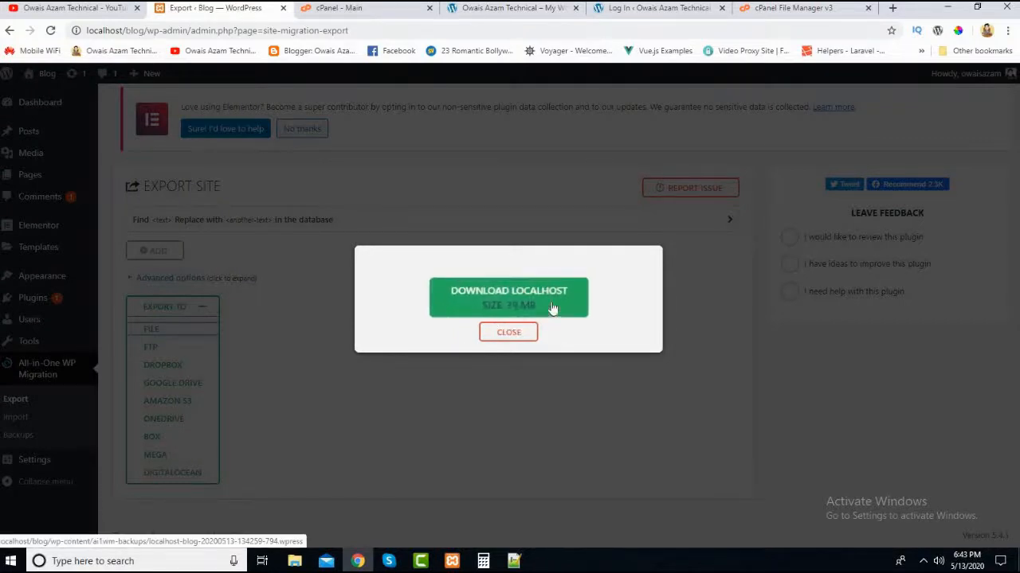
click(553, 307)
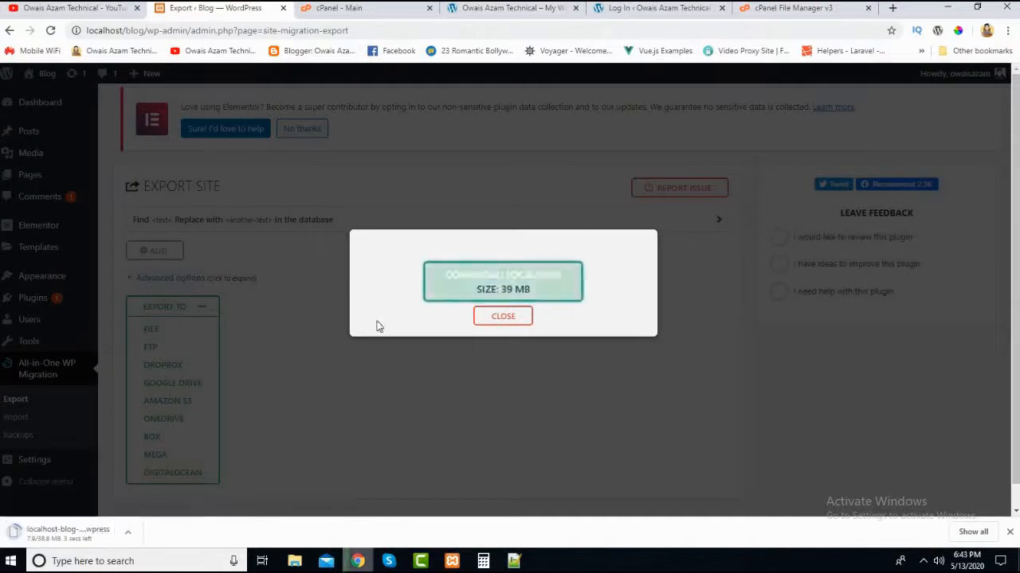
click(488, 318)
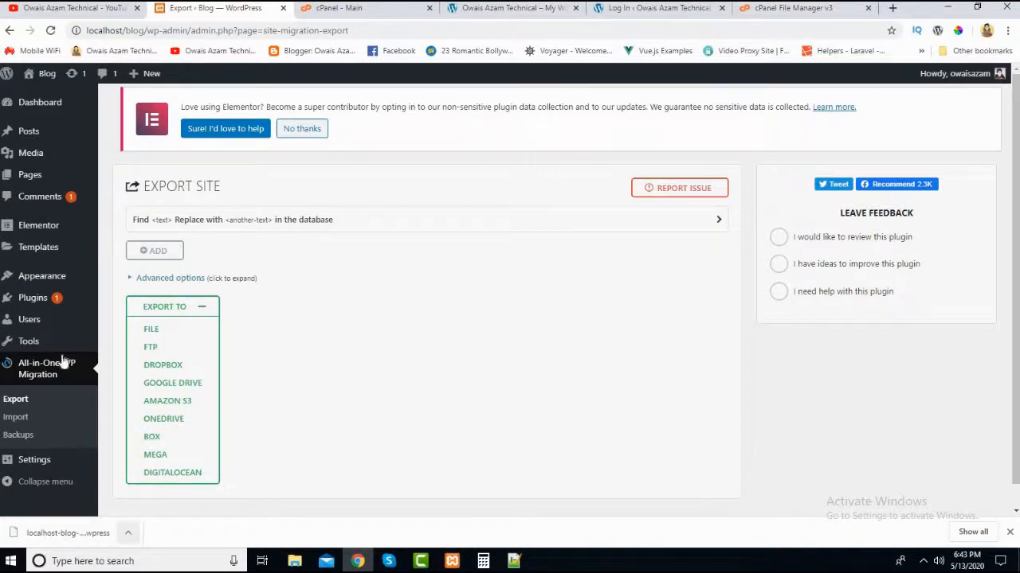
- Log in to the live domain's WordPress admin with the saved username and the account password
click(545, 11)
click(625, 11)
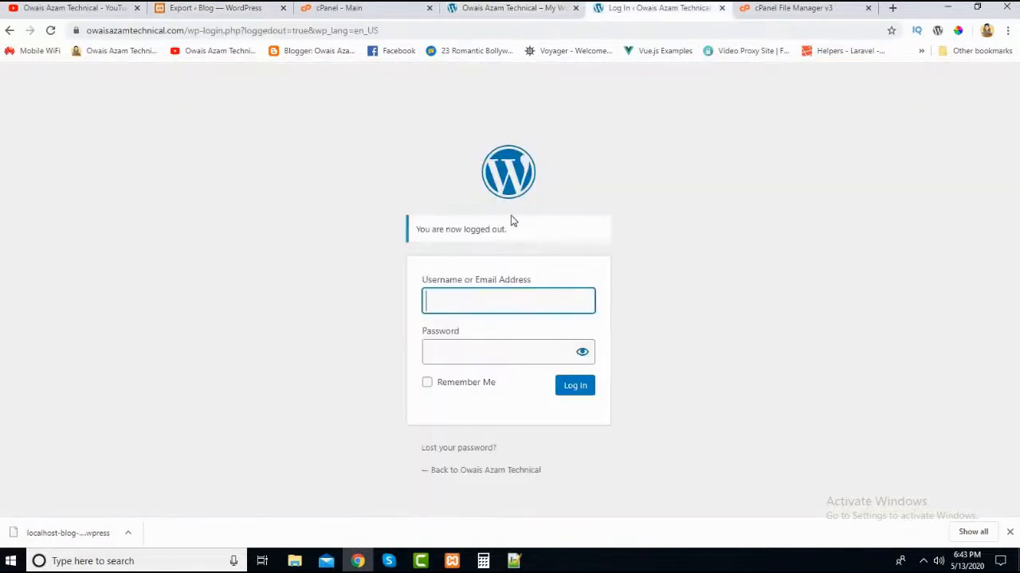
click(459, 297)
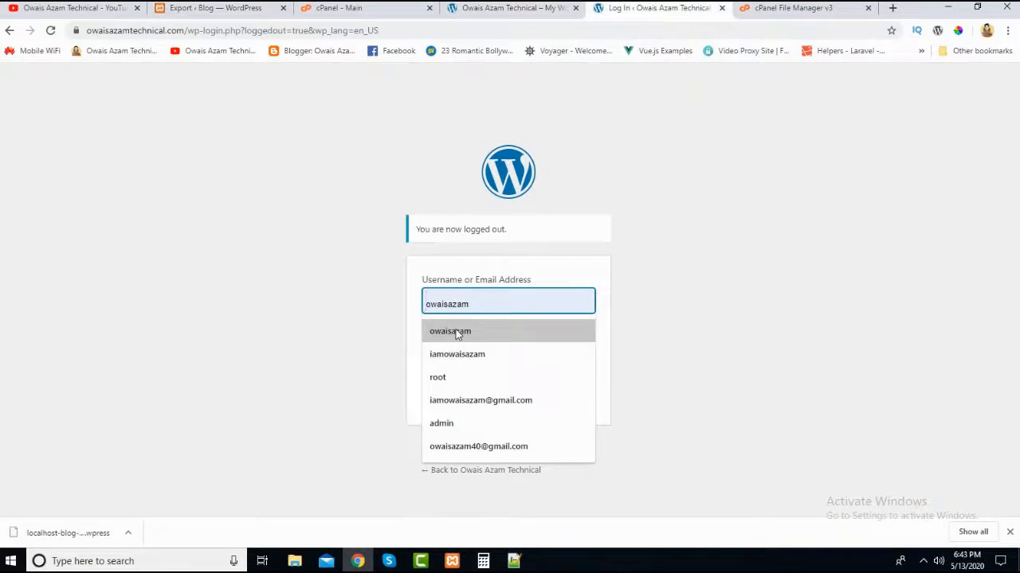
click(456, 331)
click(470, 354)
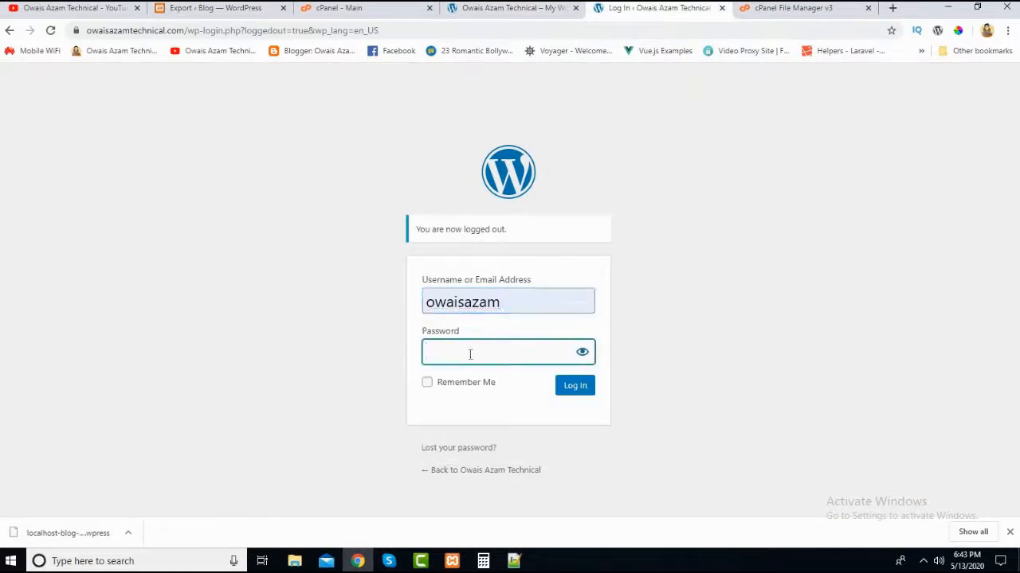
text(••••••••)
key(Return)
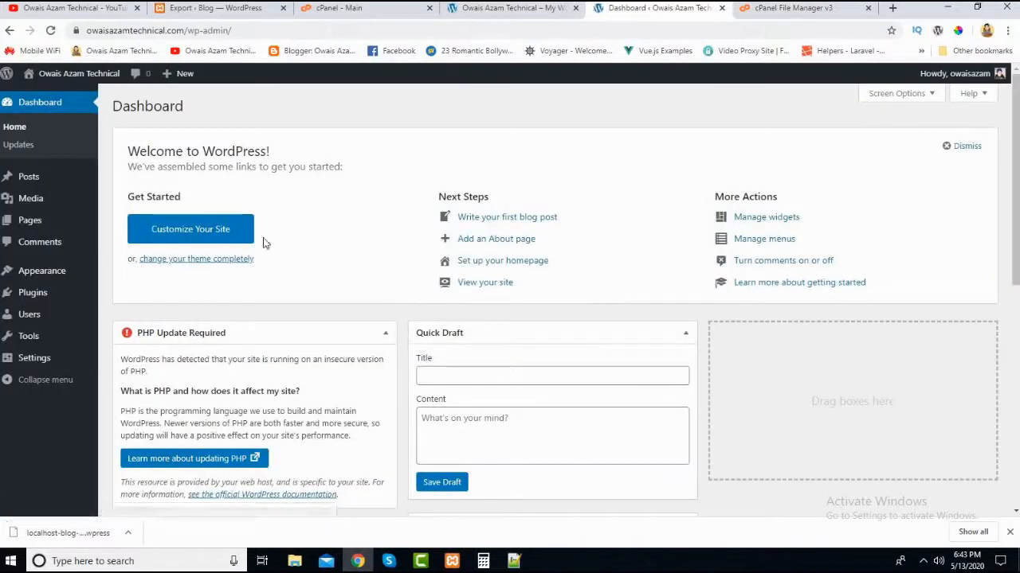
- Delete the Hello Dolly and Akismet Anti-Spam plugins from the live site's installed plugins
mouse_move(26, 297)
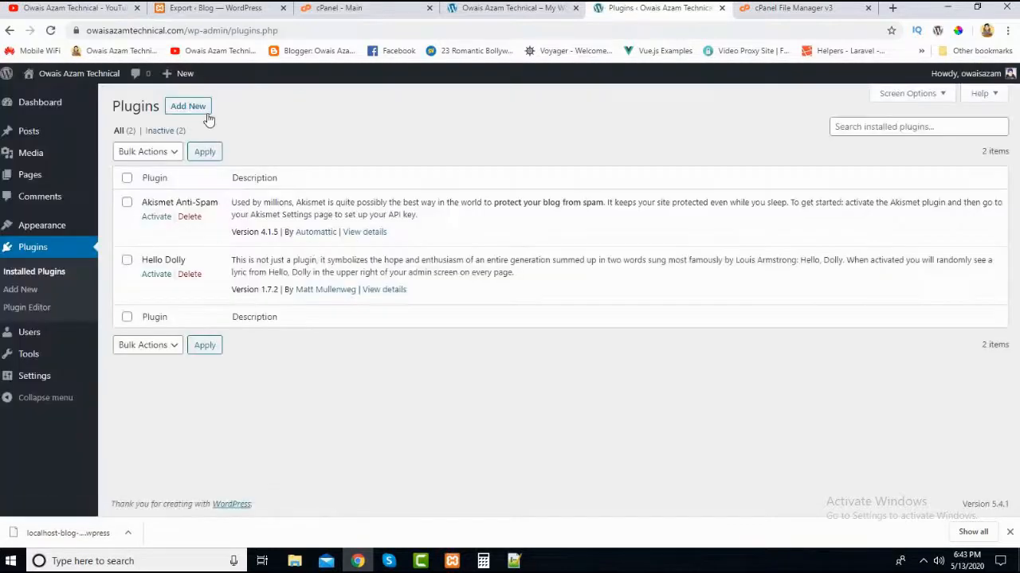
click(191, 274)
click(563, 105)
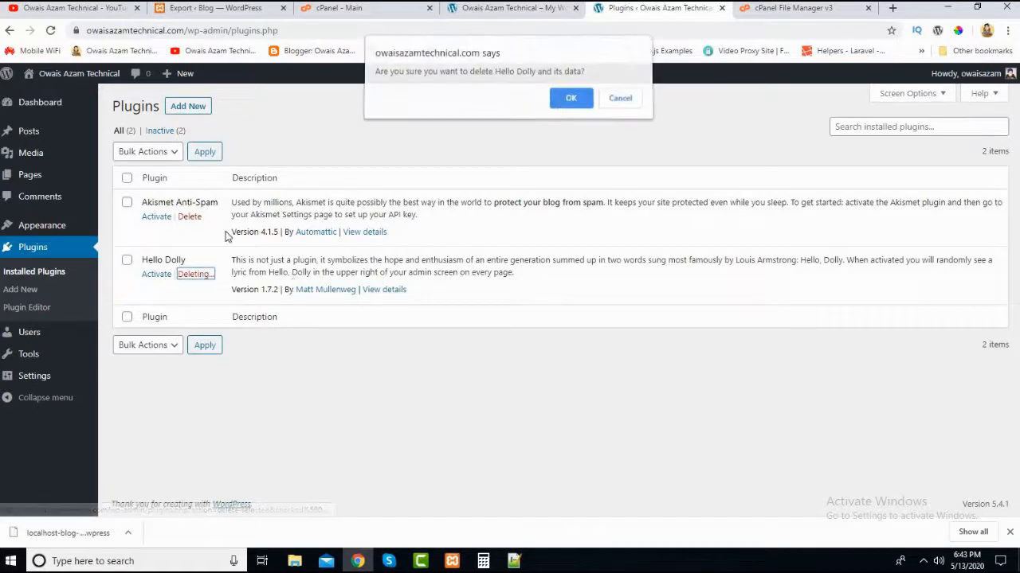
click(191, 220)
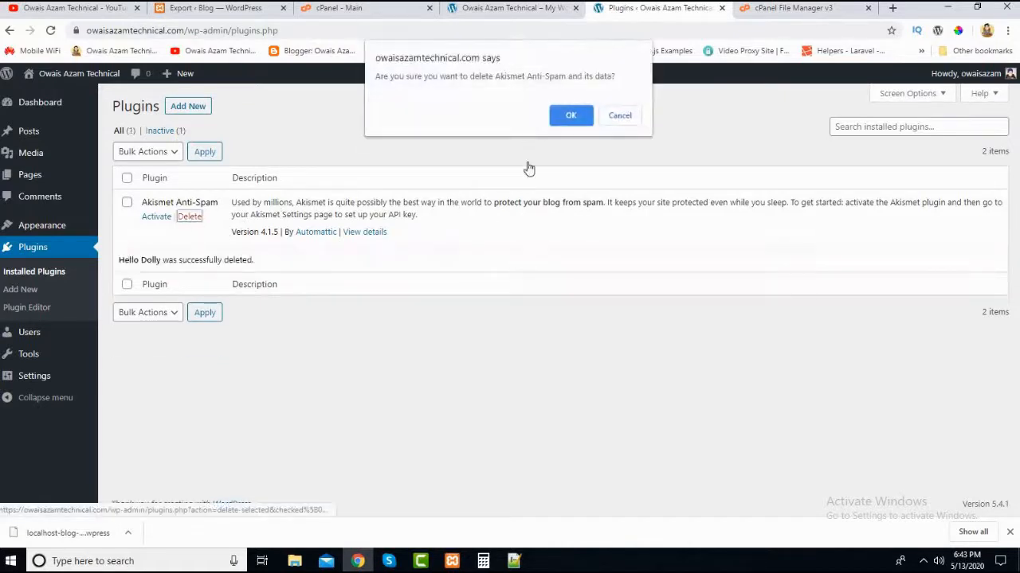
click(573, 119)
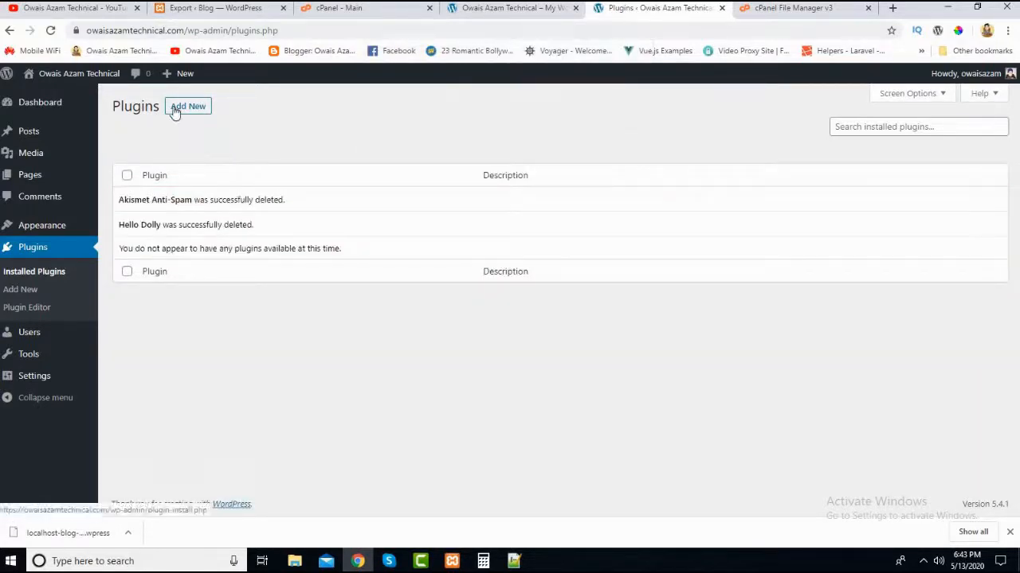
- Open the plugin upload form on the live site and choose the all-in-one-wp-migration.6.68 archive from the Desktop folder
click(174, 109)
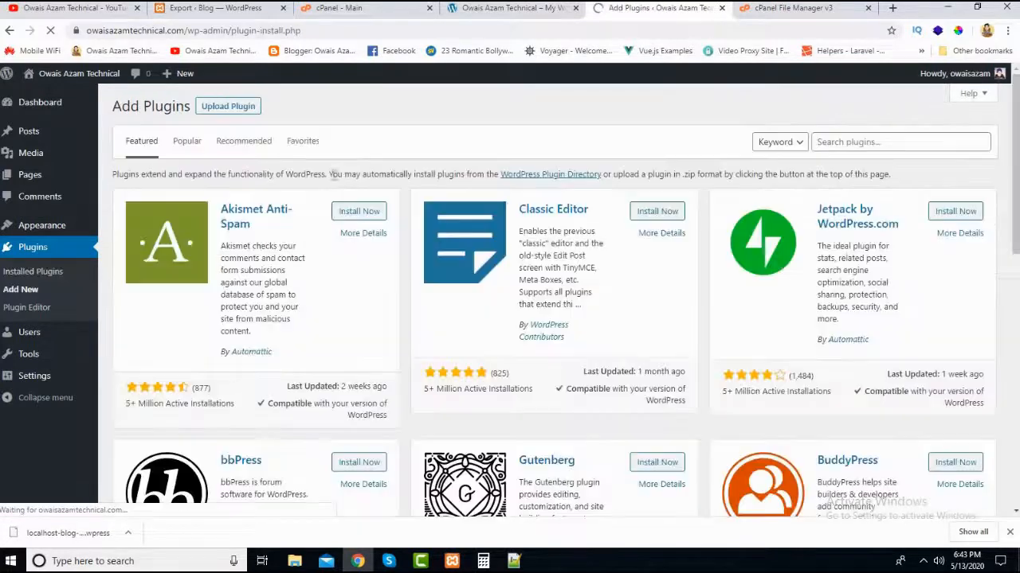
click(227, 110)
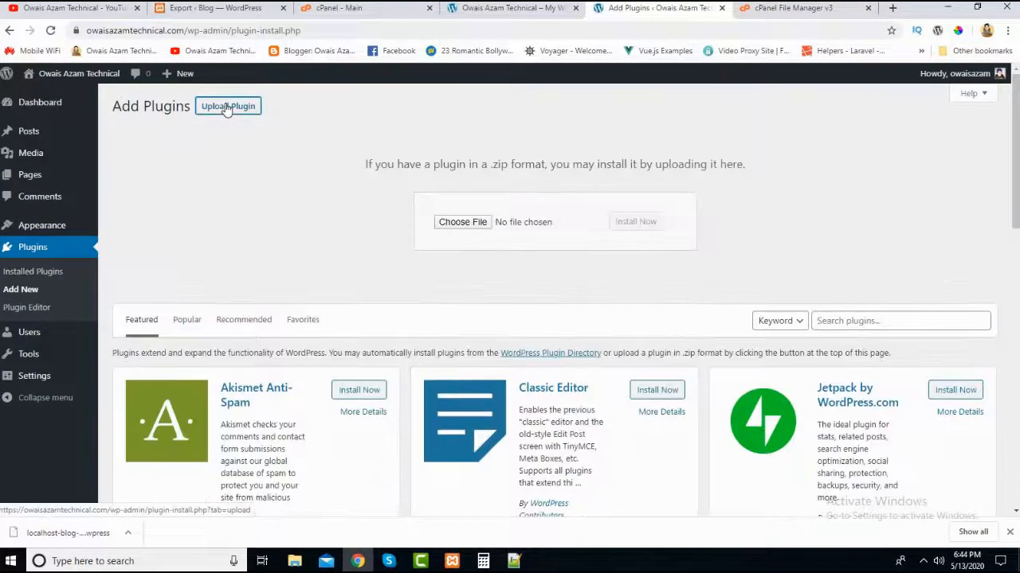
click(472, 232)
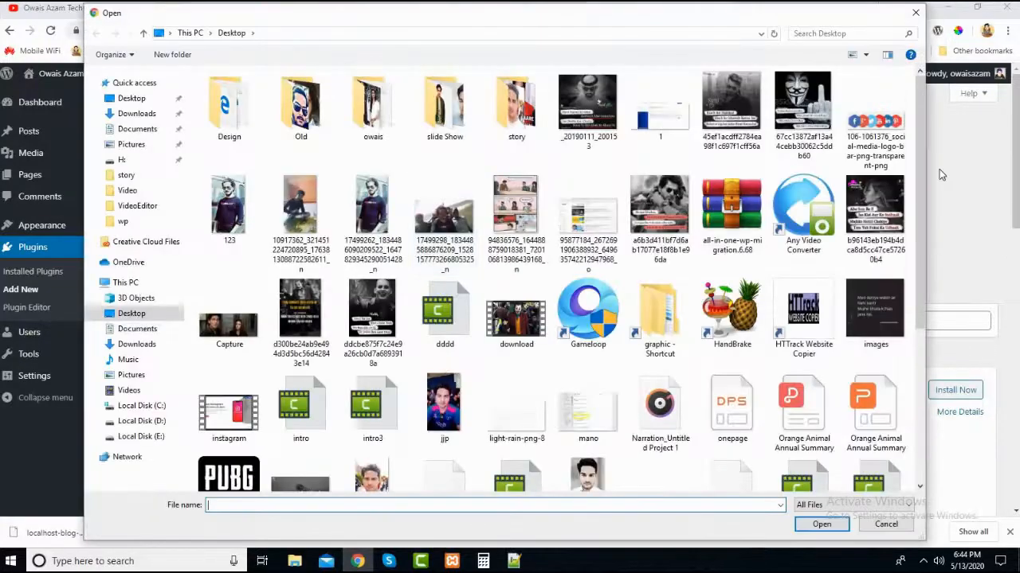
scroll(542, 333, down, 3)
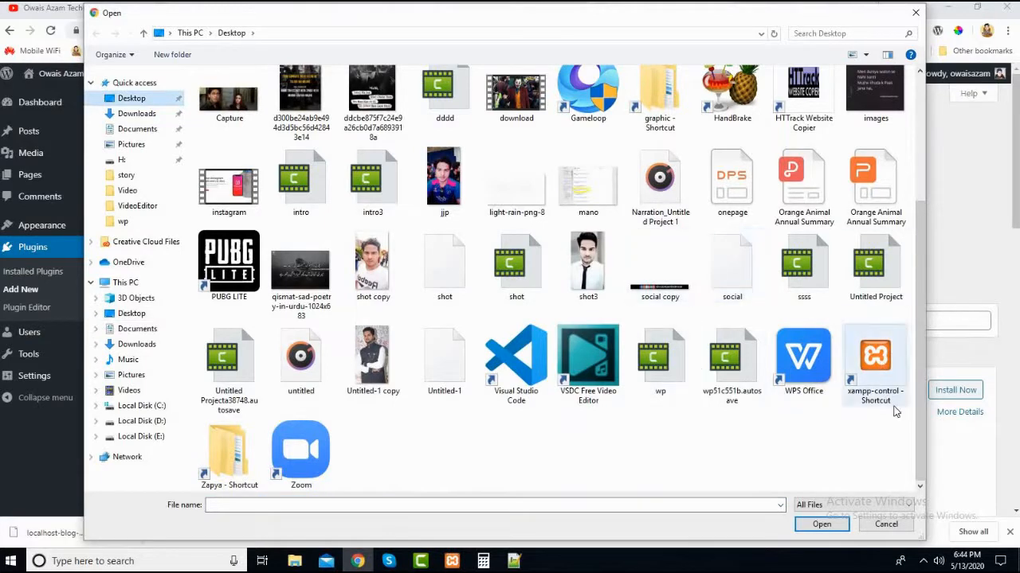
drag(919, 429, 911, 311)
scroll(898, 402, down, 1)
scroll(897, 402, down, 1)
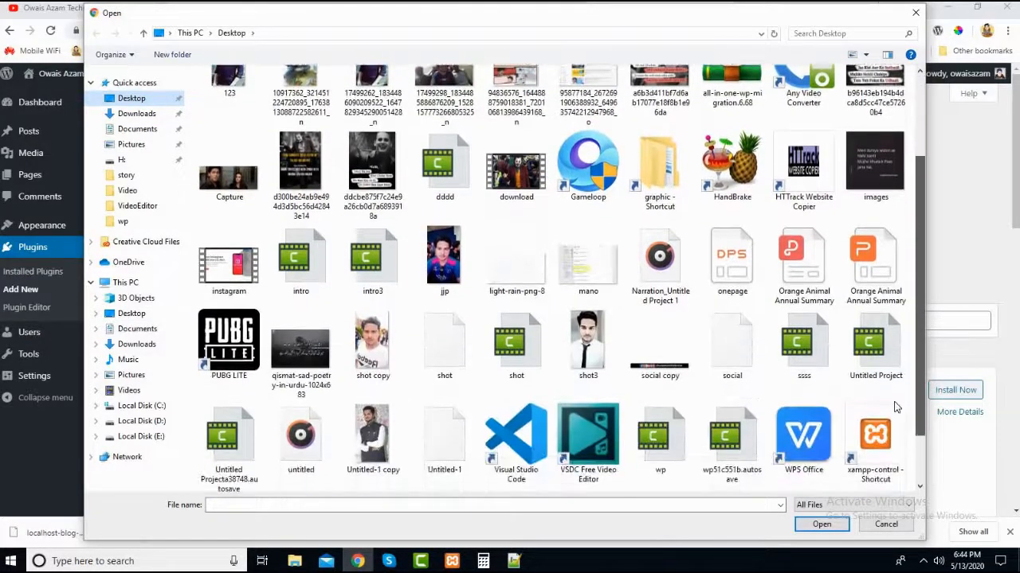
scroll(897, 402, up, 3)
click(731, 211)
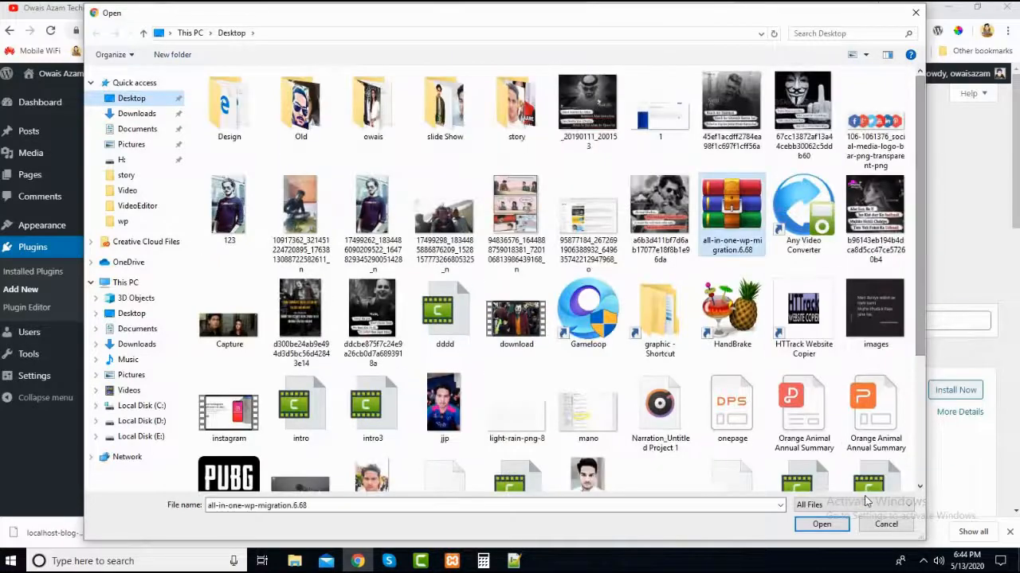
click(821, 525)
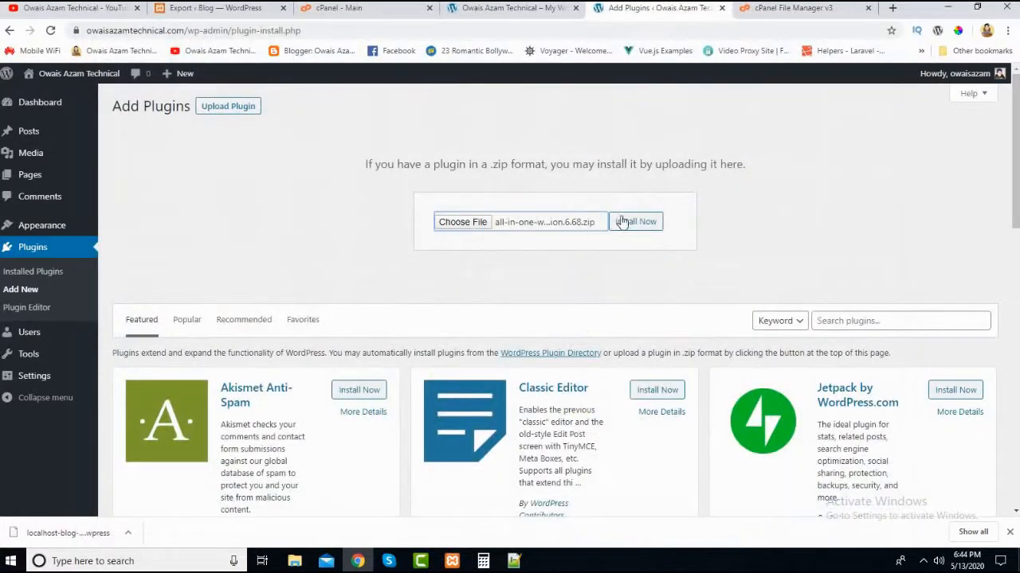
- Install the chosen All-in-One WP Migration archive on the live site and activate the plugin
click(612, 230)
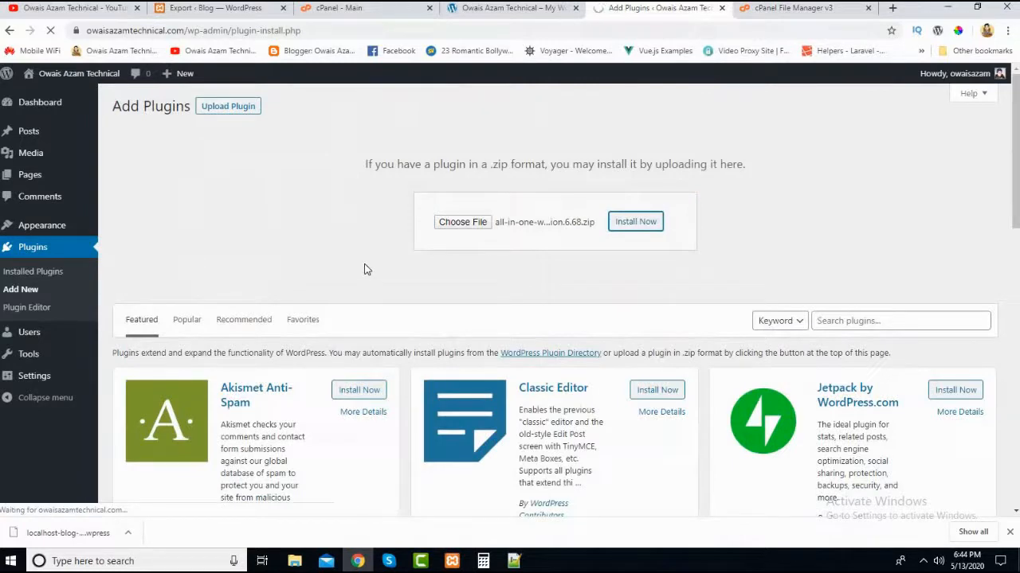
scroll(364, 269, down, 2)
scroll(364, 269, up, 2)
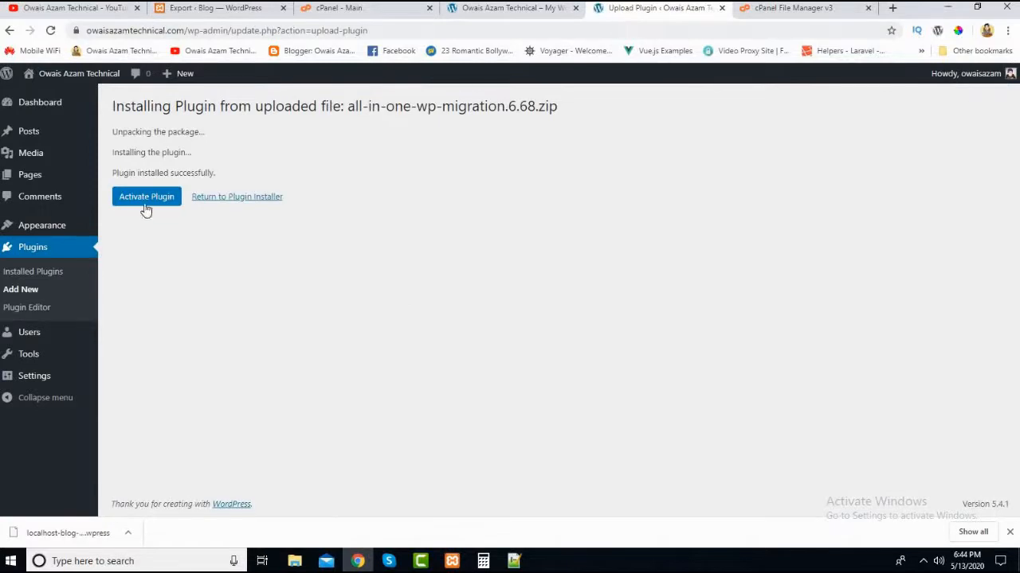
click(144, 204)
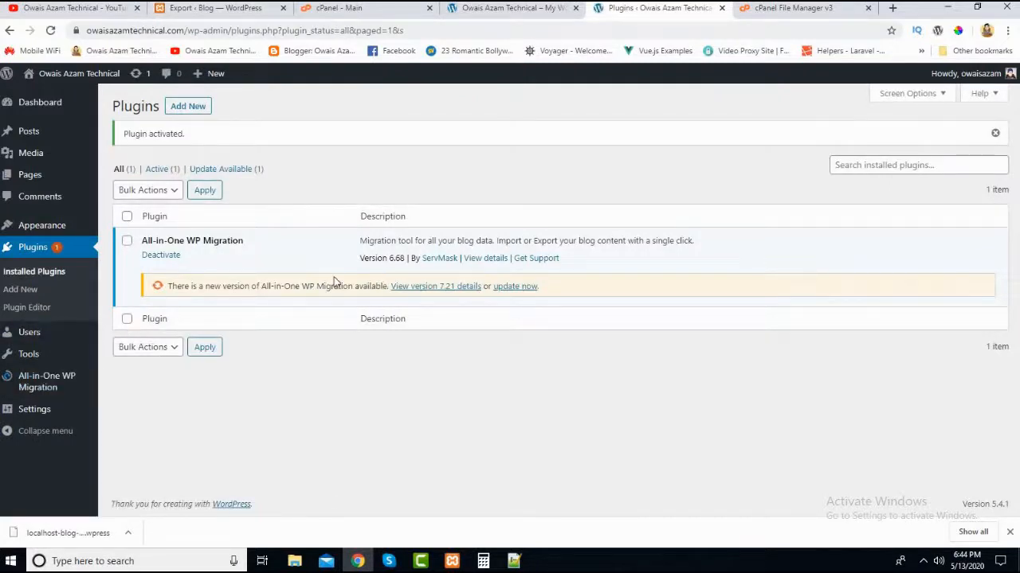
click(32, 393)
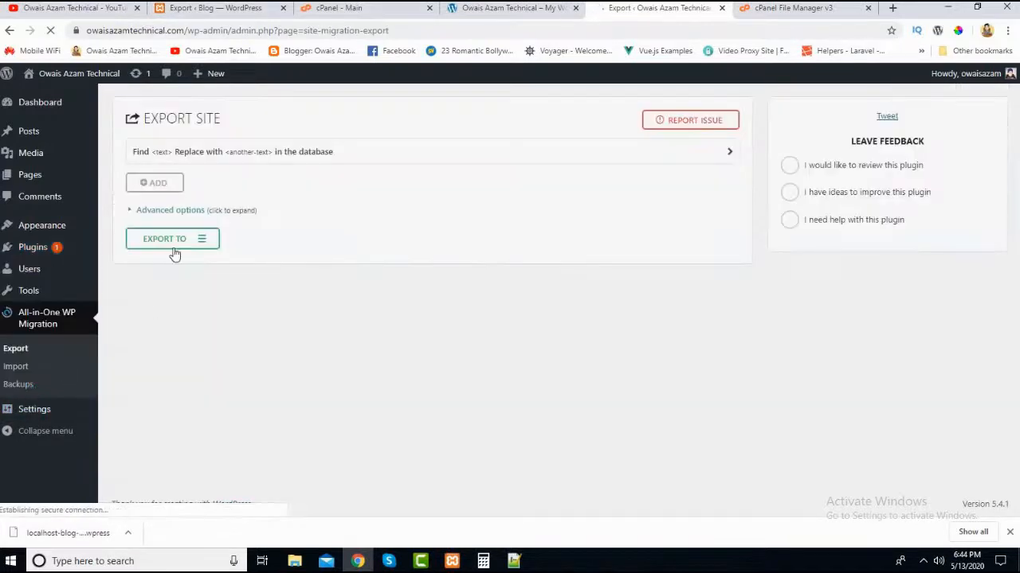
click(17, 367)
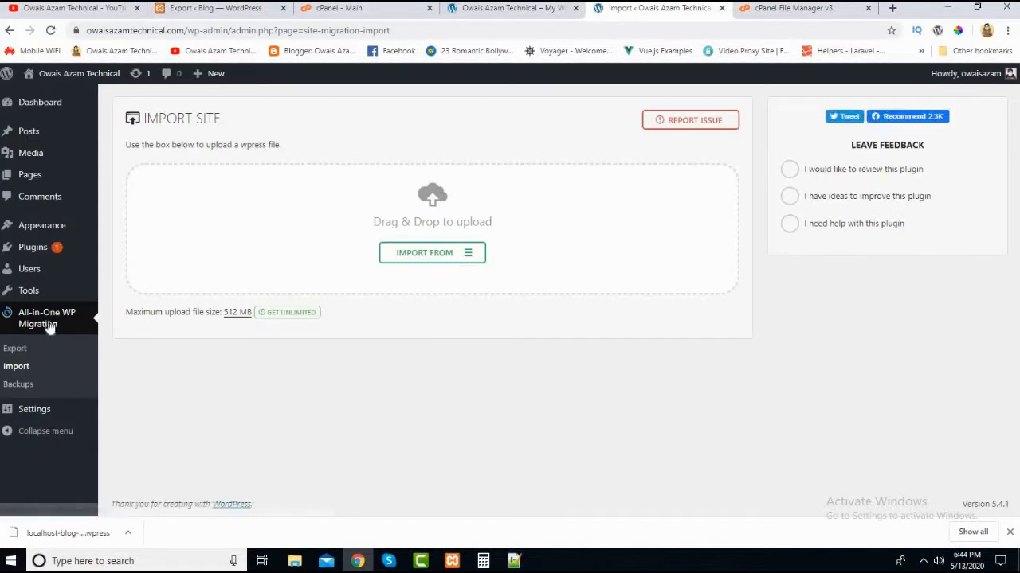
click(130, 534)
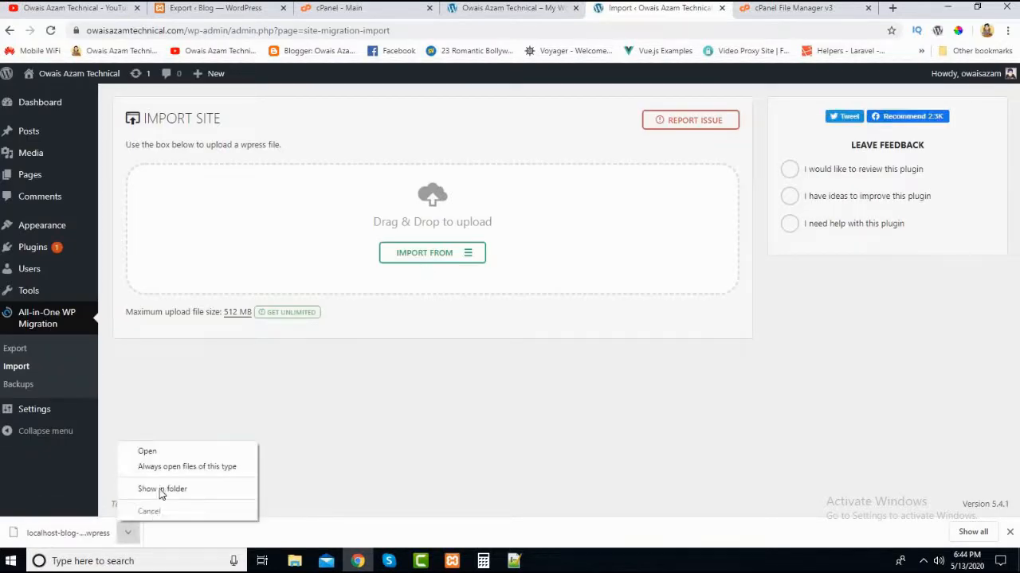
click(147, 487)
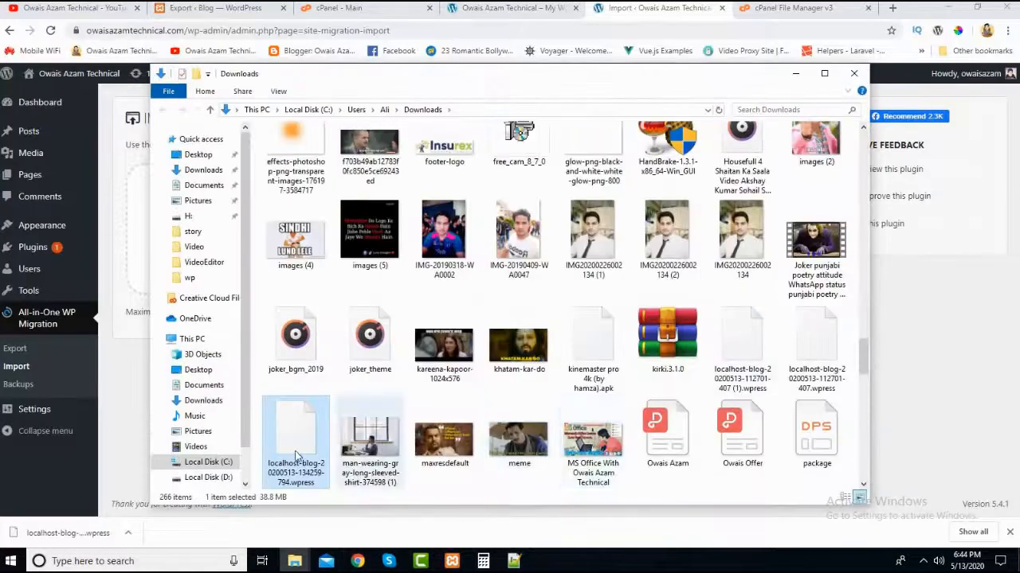
drag(299, 457, 412, 261)
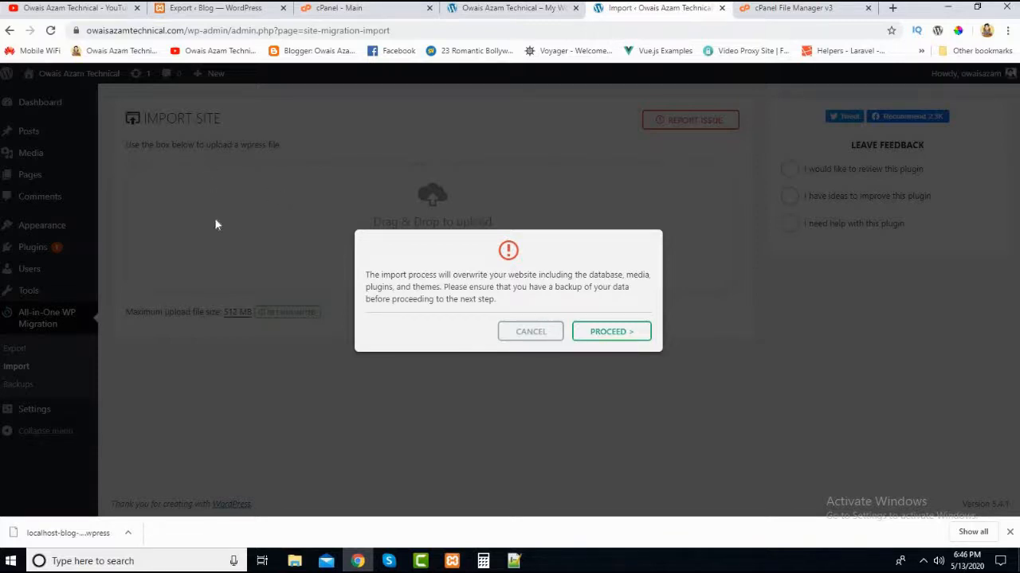
click(622, 338)
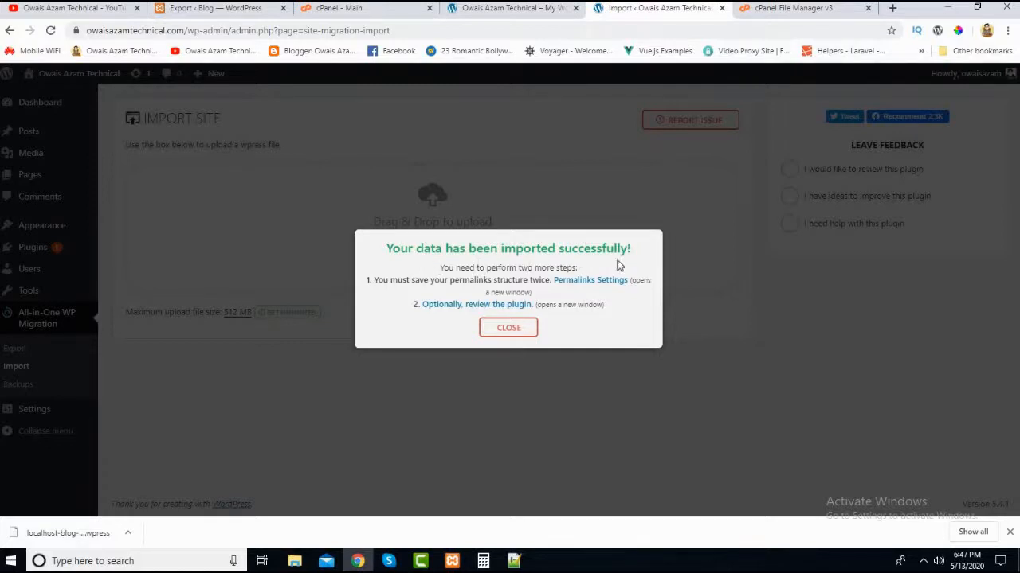
click(512, 334)
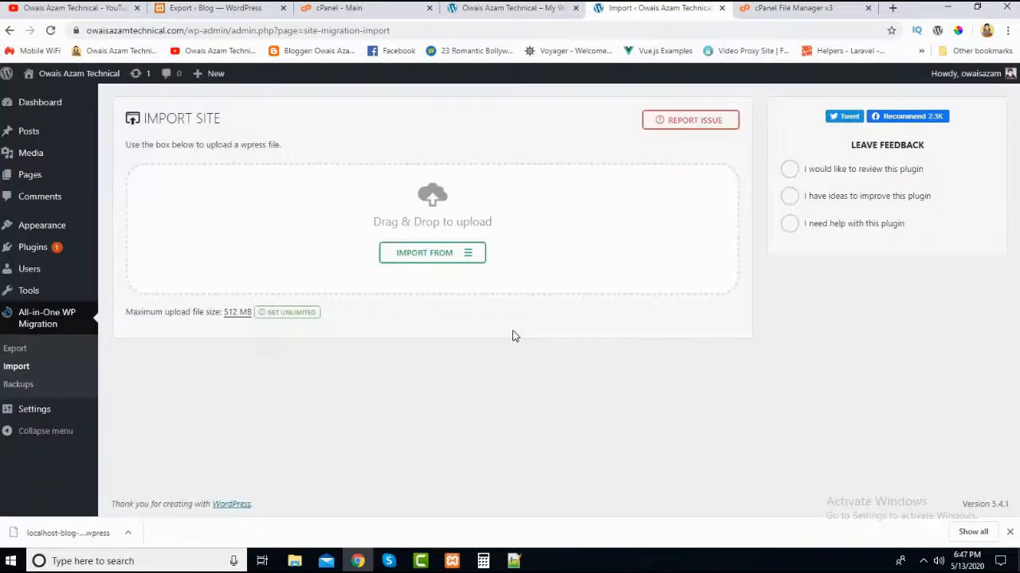
- Reload the live site's admin page and its public home page to check the imported blog
click(498, 11)
click(602, 12)
click(50, 30)
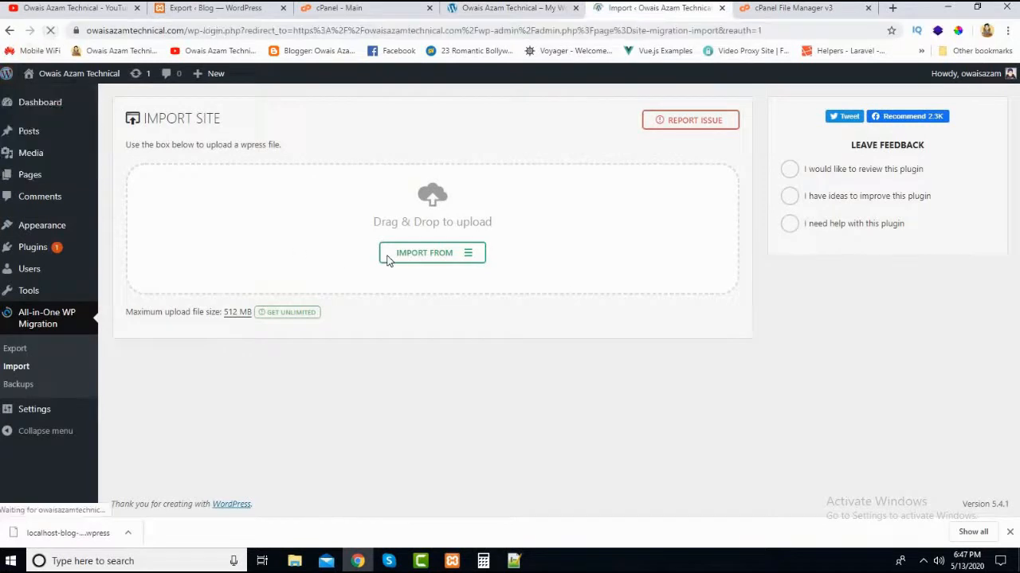
click(498, 11)
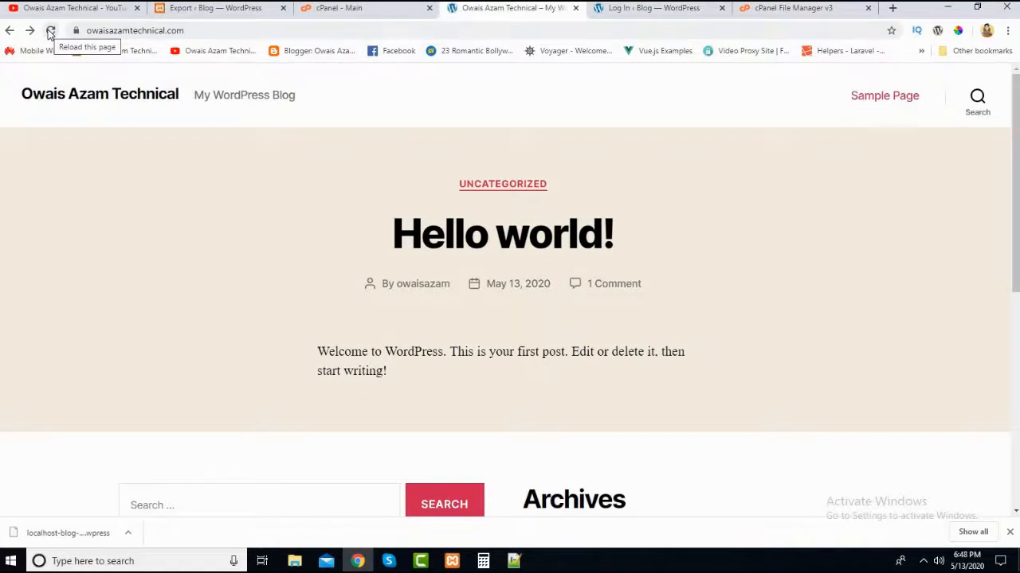
click(50, 30)
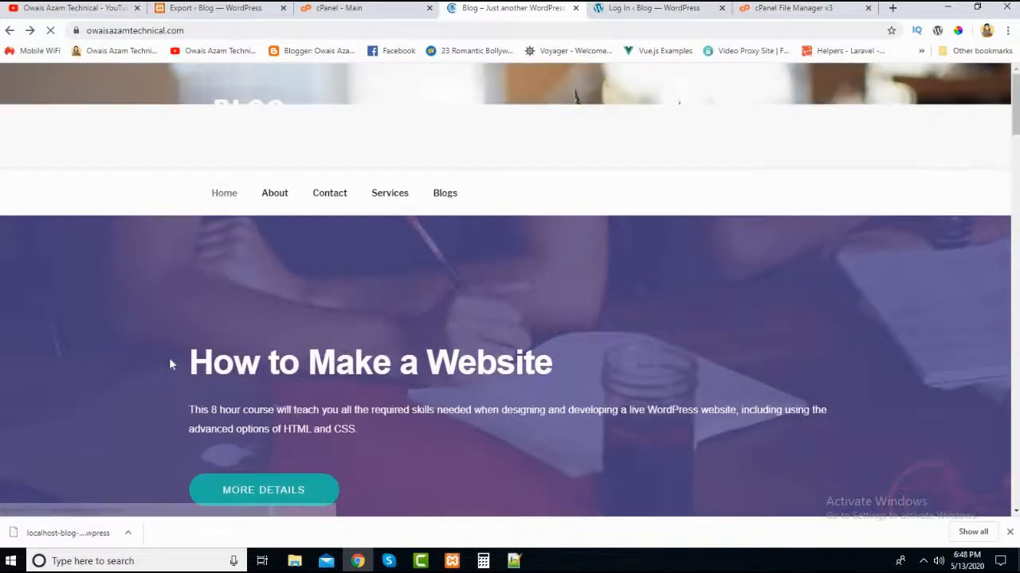
- Look over the sections of the migrated blog's live home page and return to its top
click(183, 10)
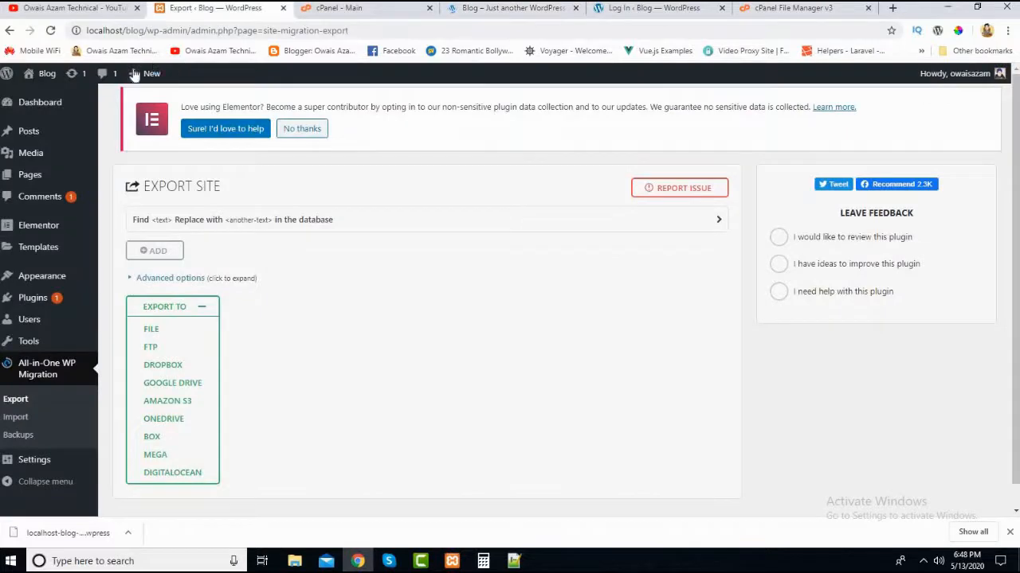
click(510, 8)
scroll(302, 284, down, 5)
scroll(302, 284, down, 4)
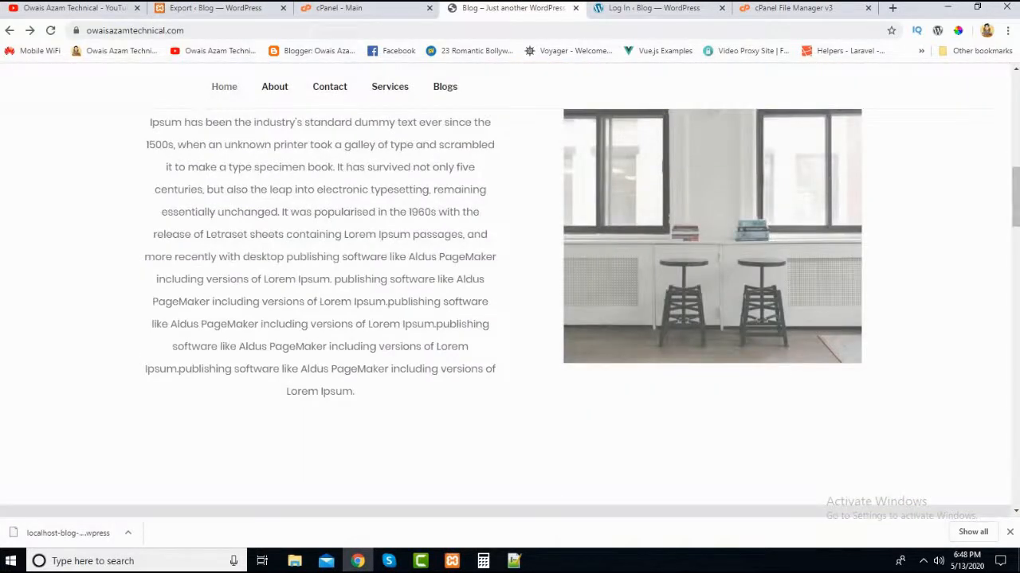
drag(1014, 223, 999, 80)
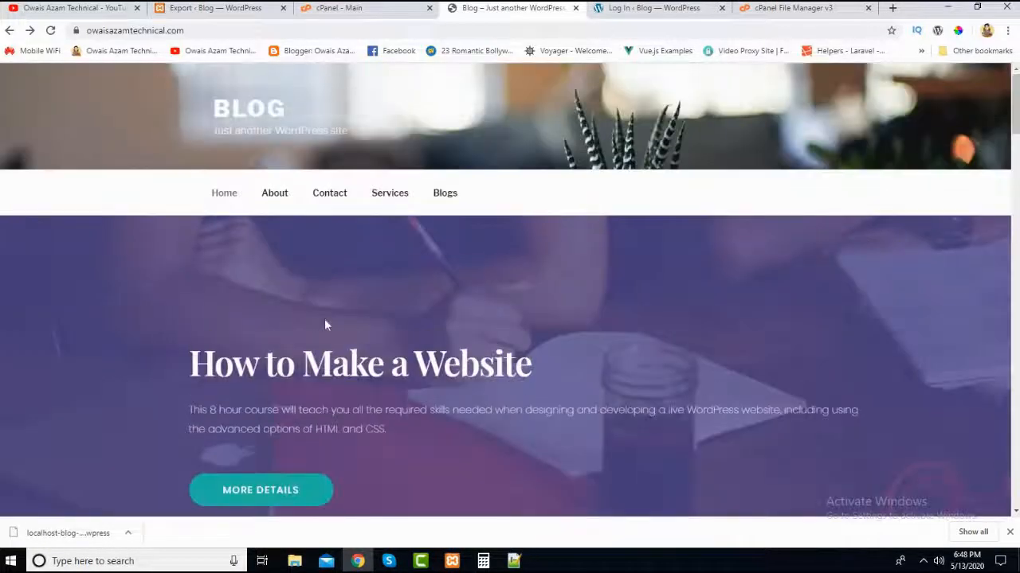
- Check the live site's About and Contact pages from its navigation, returning to the home page after each
click(269, 198)
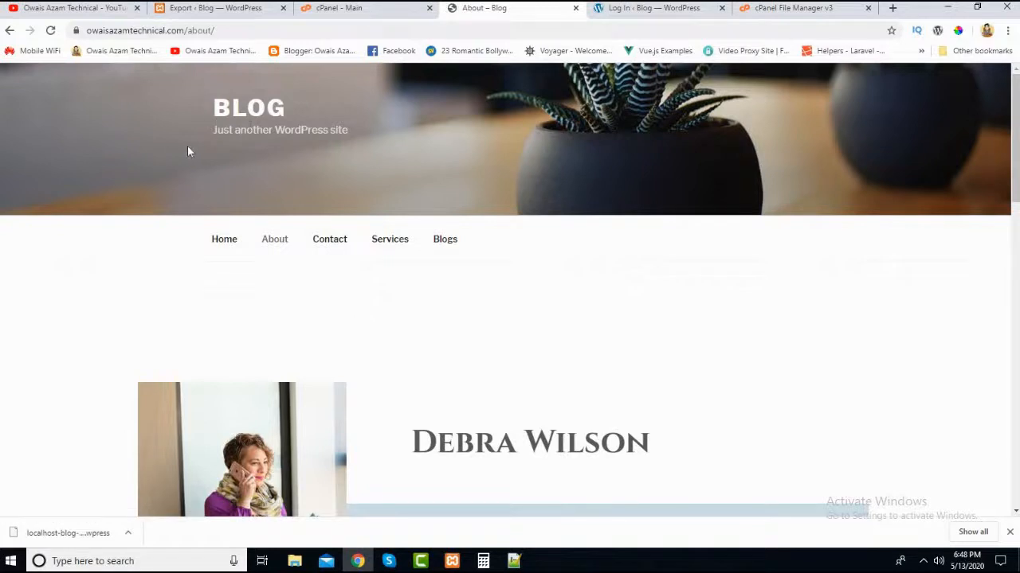
click(229, 246)
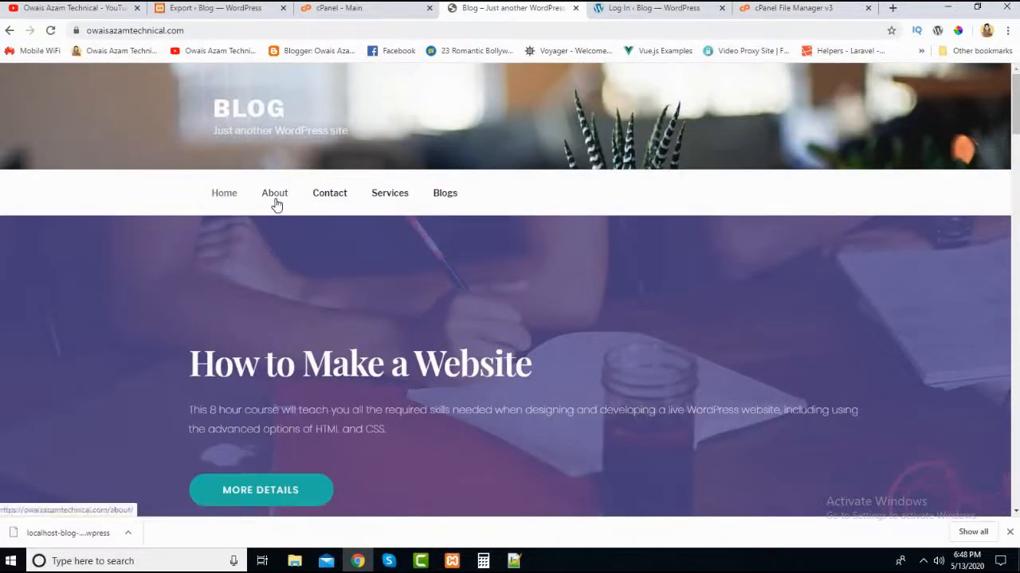
click(275, 204)
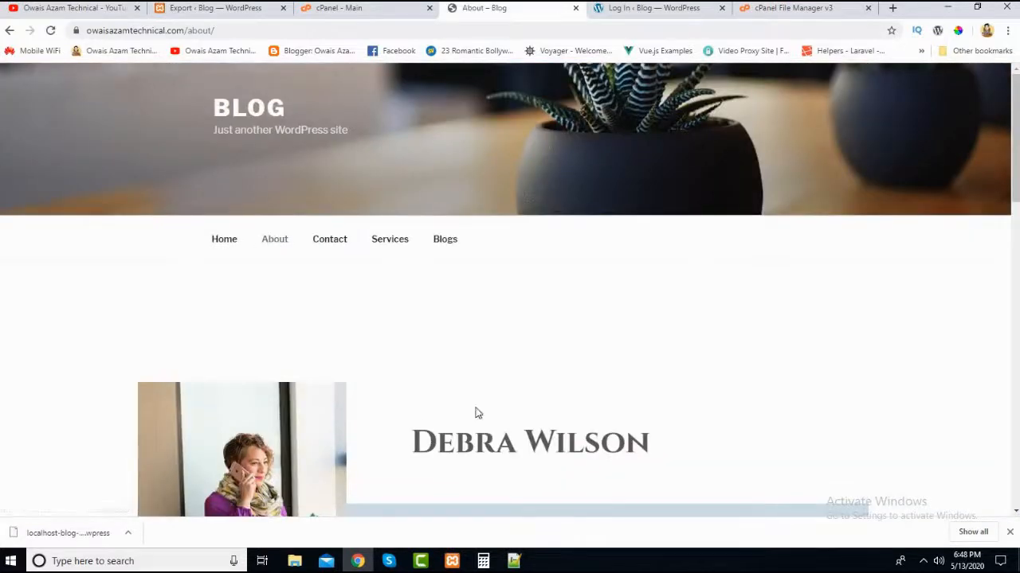
click(220, 250)
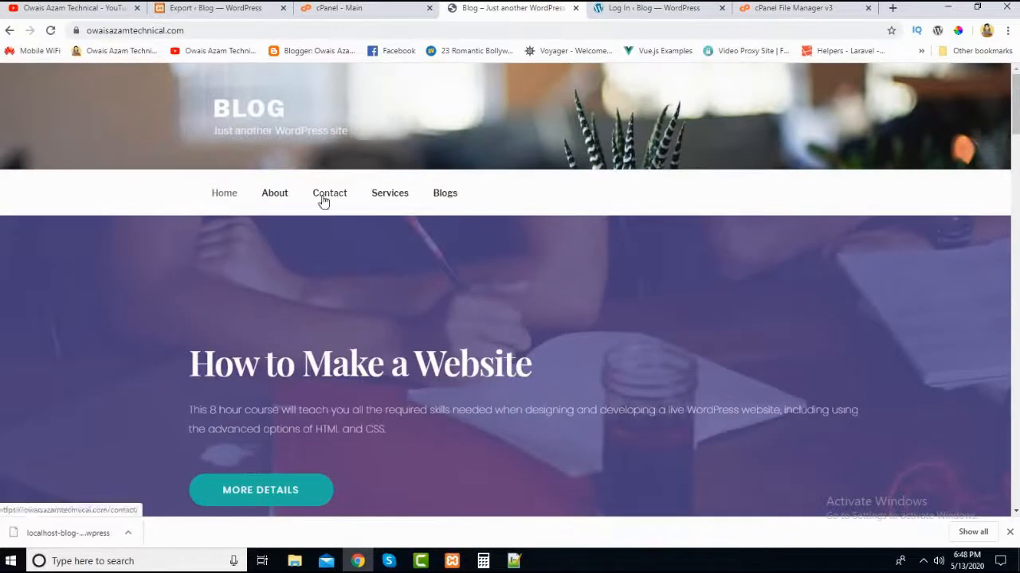
click(322, 199)
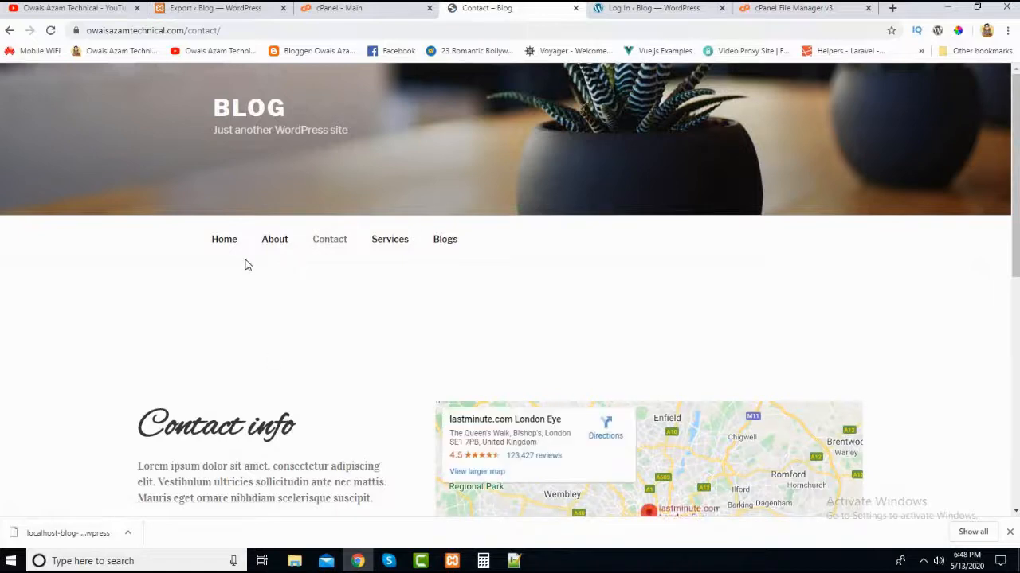
click(225, 245)
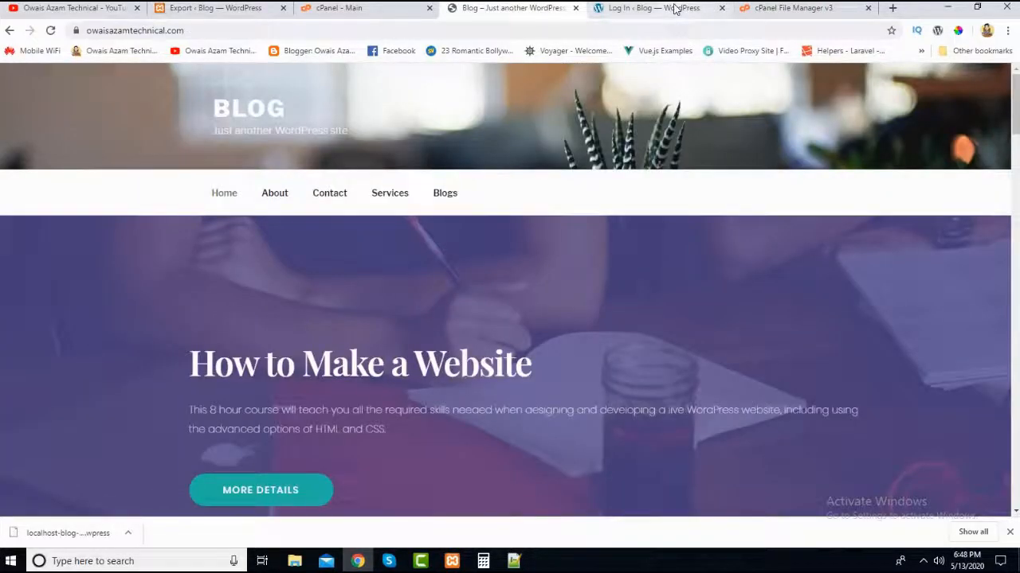
- Log in to the live site's WordPress admin with the administrator username and account password
click(653, 8)
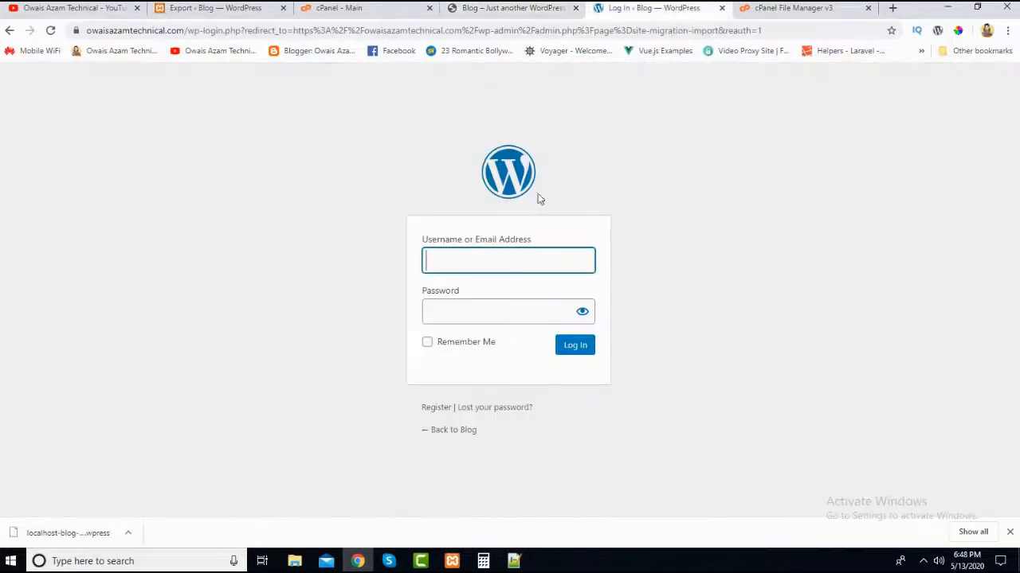
click(484, 266)
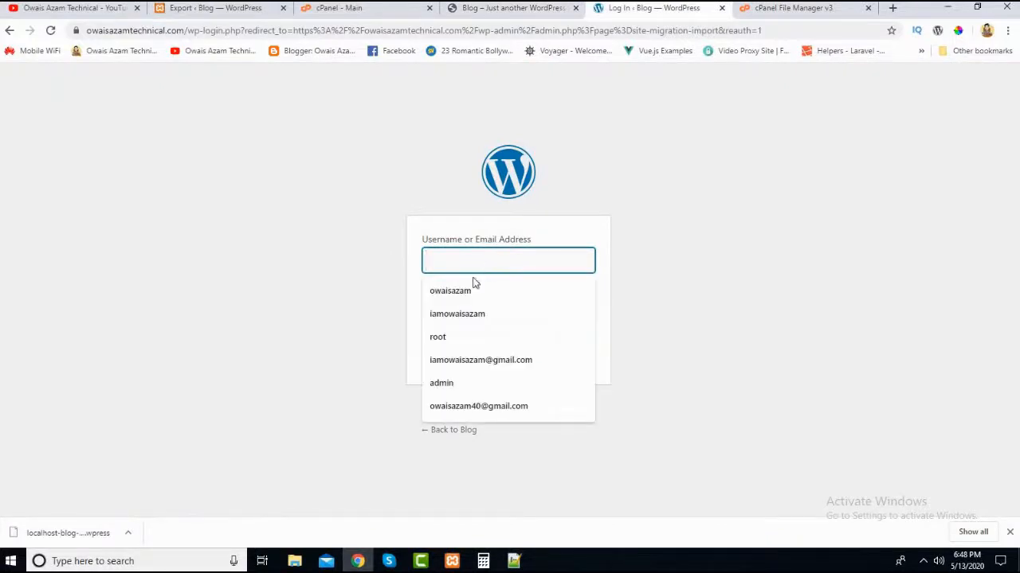
click(469, 292)
click(473, 307)
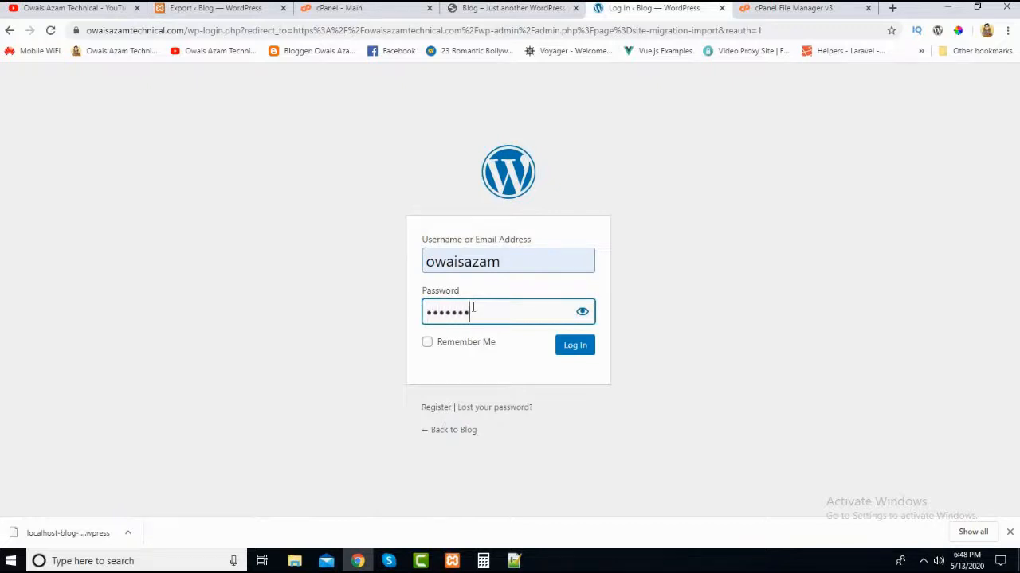
click(582, 359)
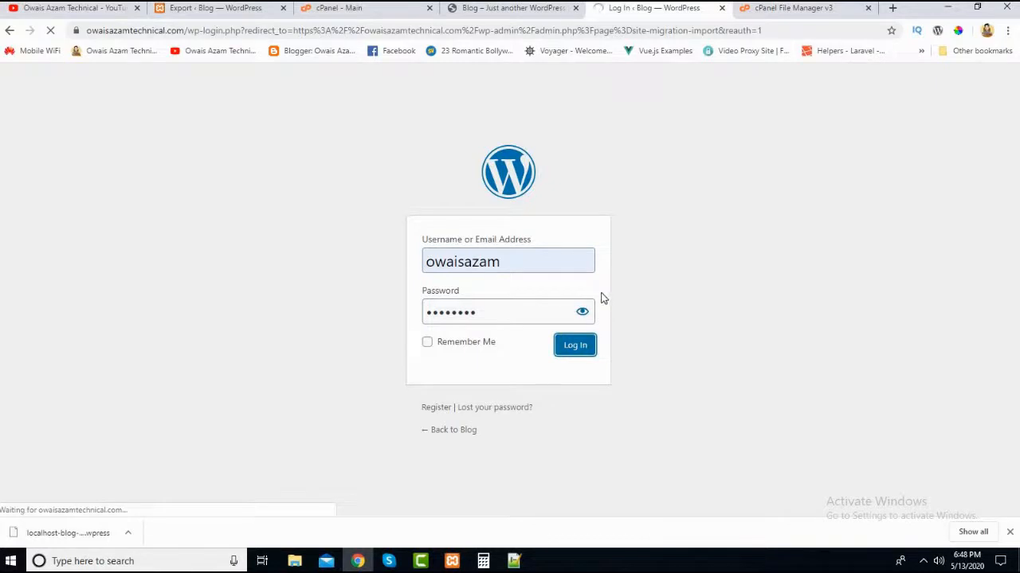
- View the live home page's About Blog section again while the admin page loads
click(498, 14)
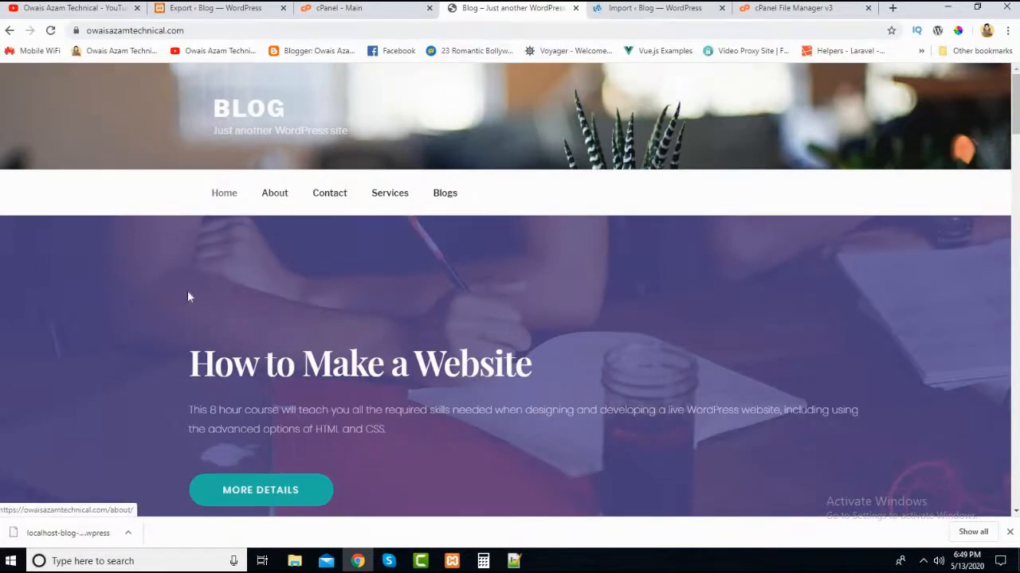
scroll(174, 336, down, 7)
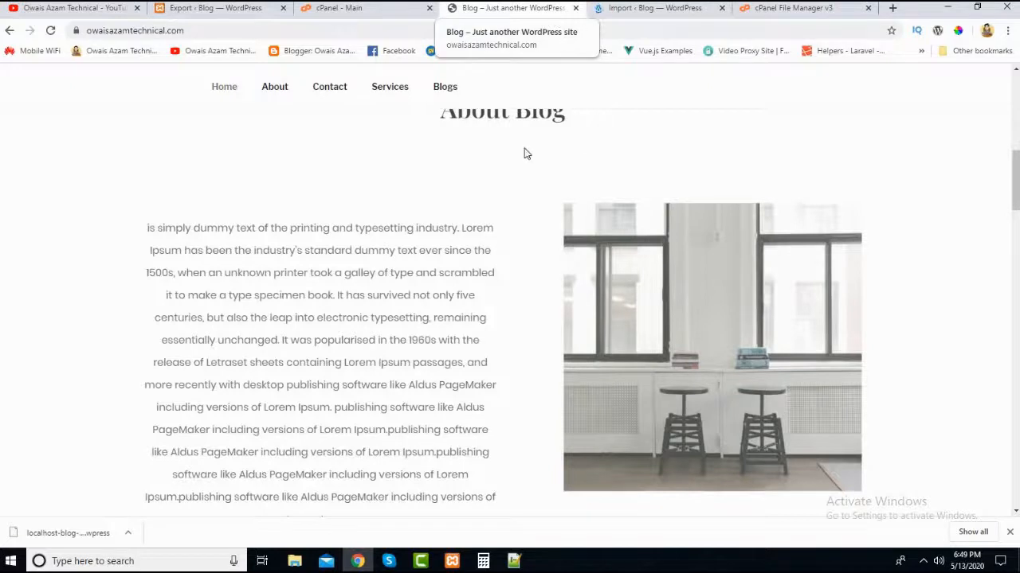
scroll(524, 153, up, 3)
click(635, 9)
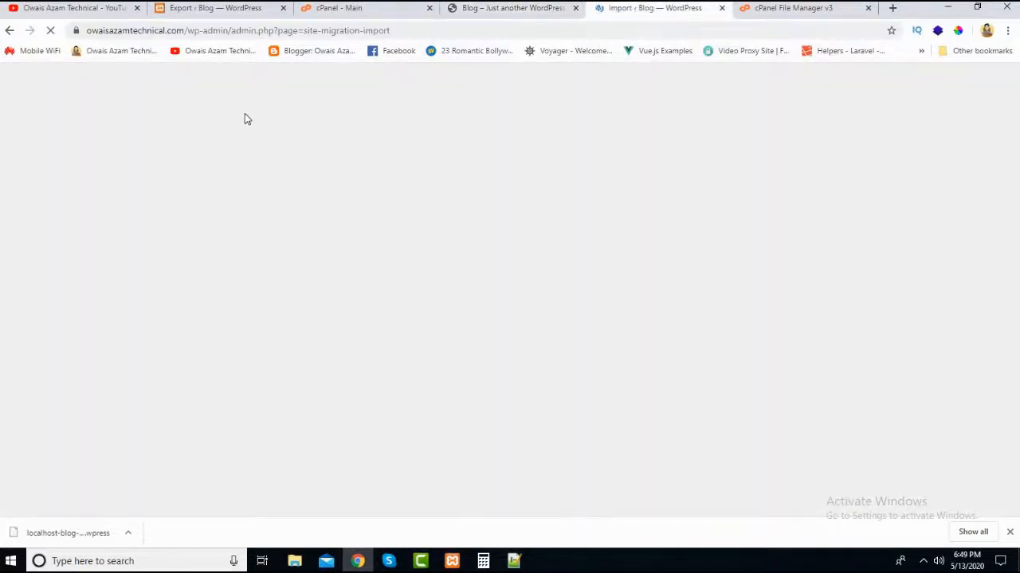
click(479, 10)
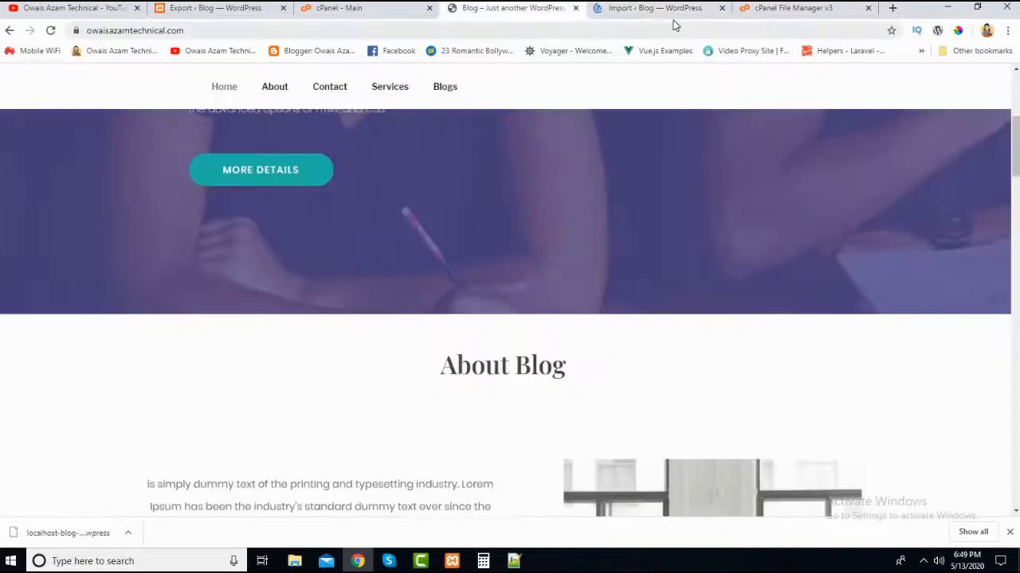
- Open the Permalink settings in the live site's WordPress admin
click(672, 8)
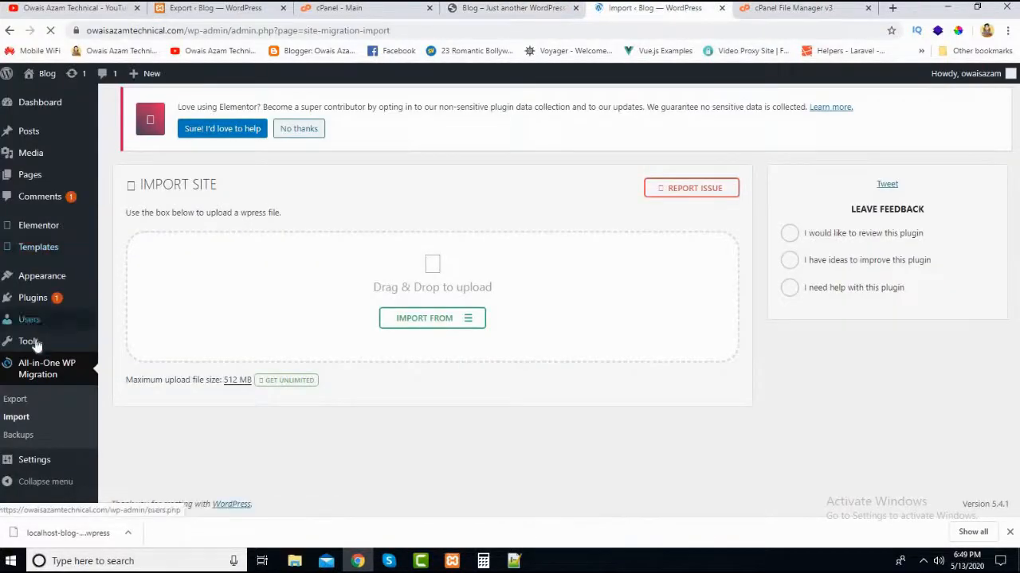
mouse_move(35, 464)
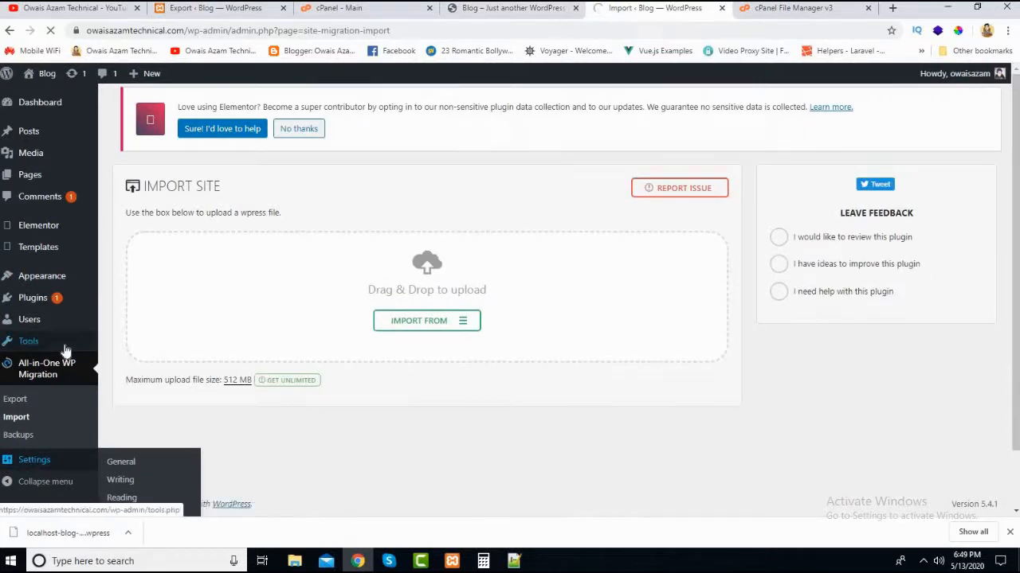
scroll(66, 351, down, 1)
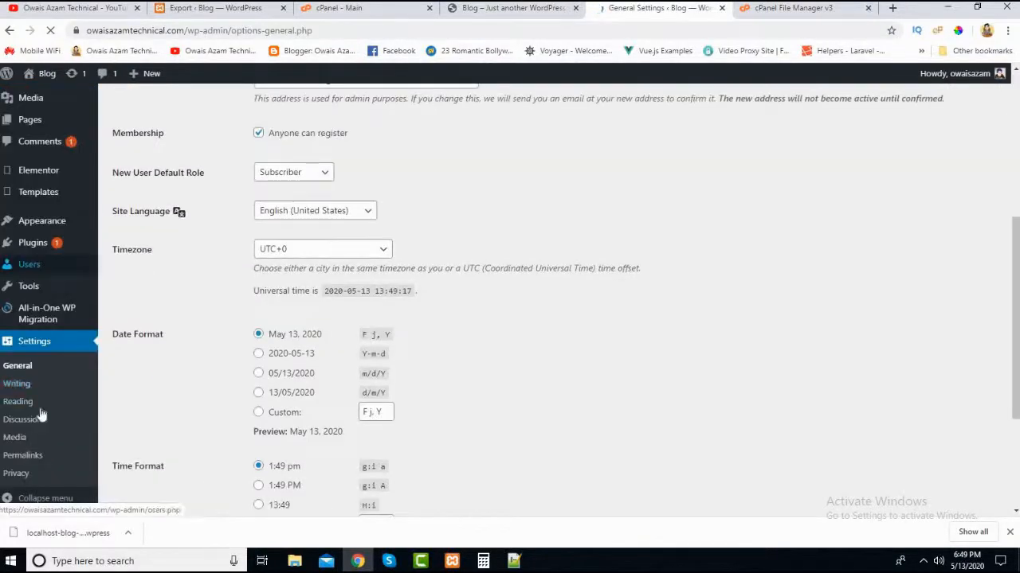
click(26, 462)
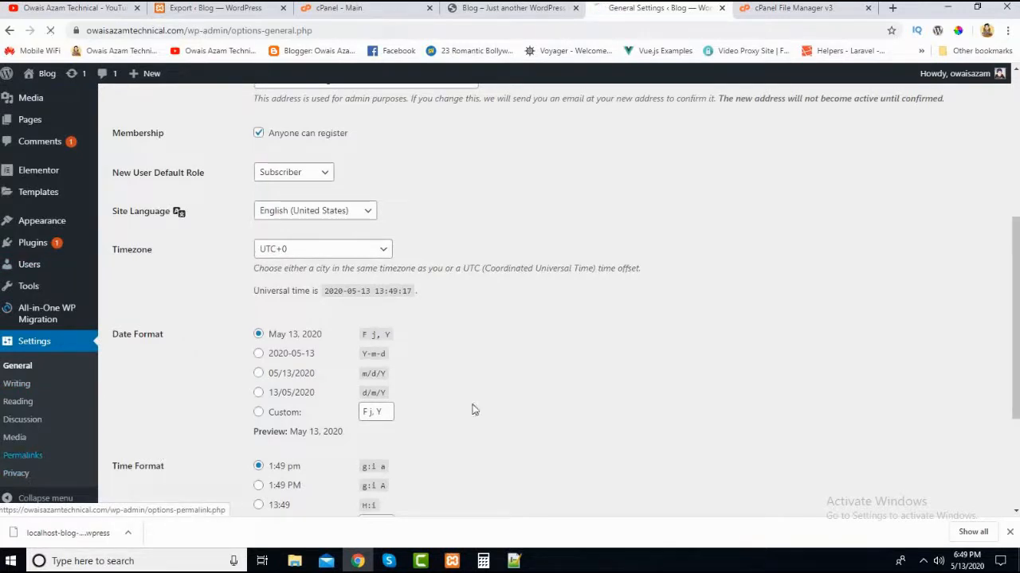
scroll(491, 398, down, 2)
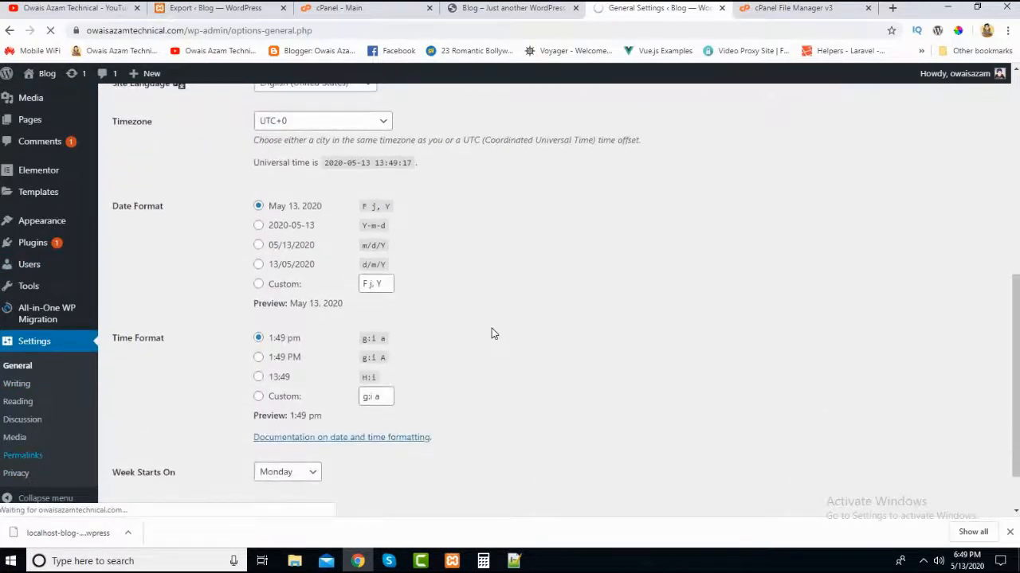
scroll(492, 334, down, 1)
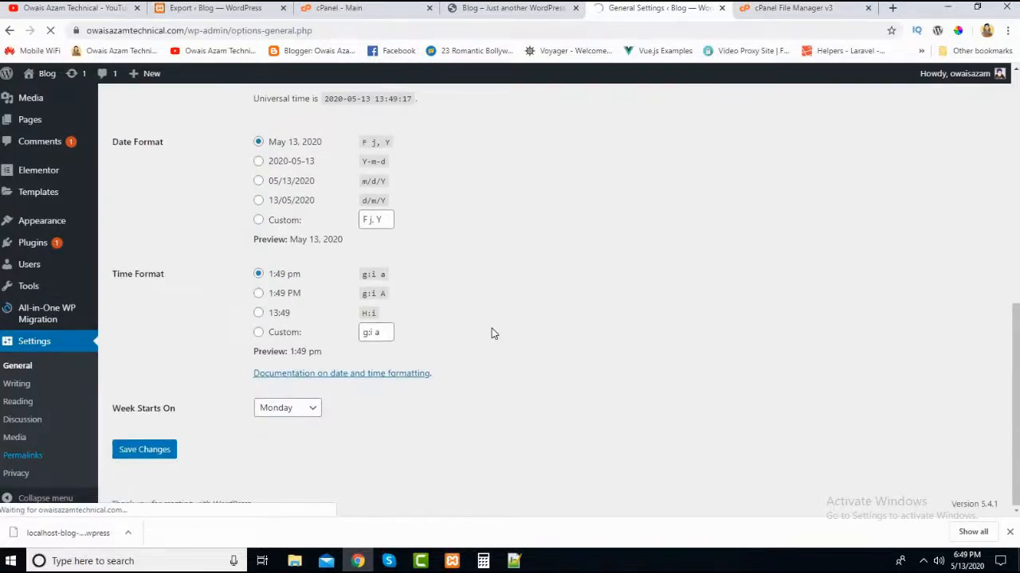
- Save the live site's permalink settings with the Post name structure selected
scroll(487, 331, down, 3)
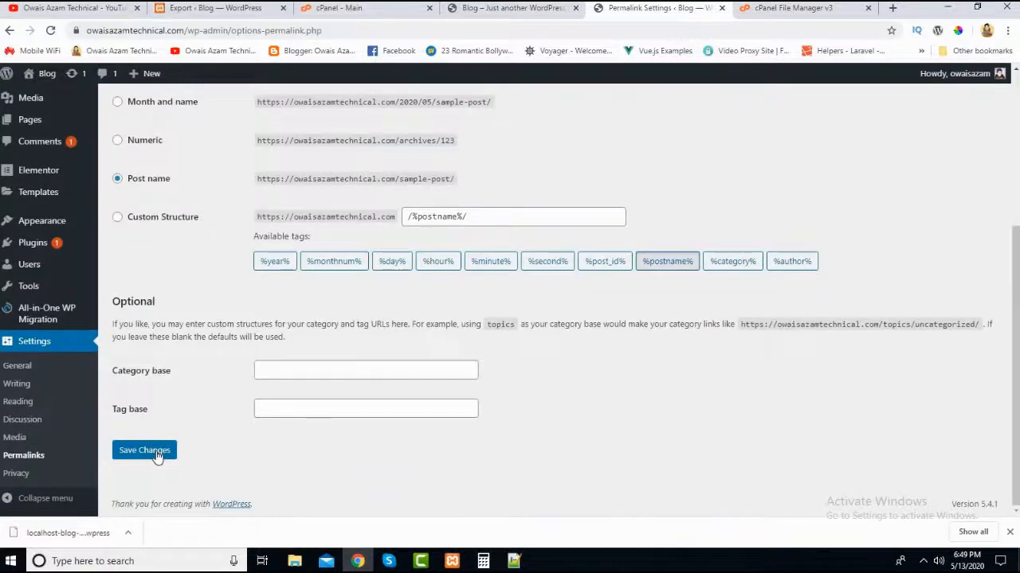
scroll(207, 263, up, 3)
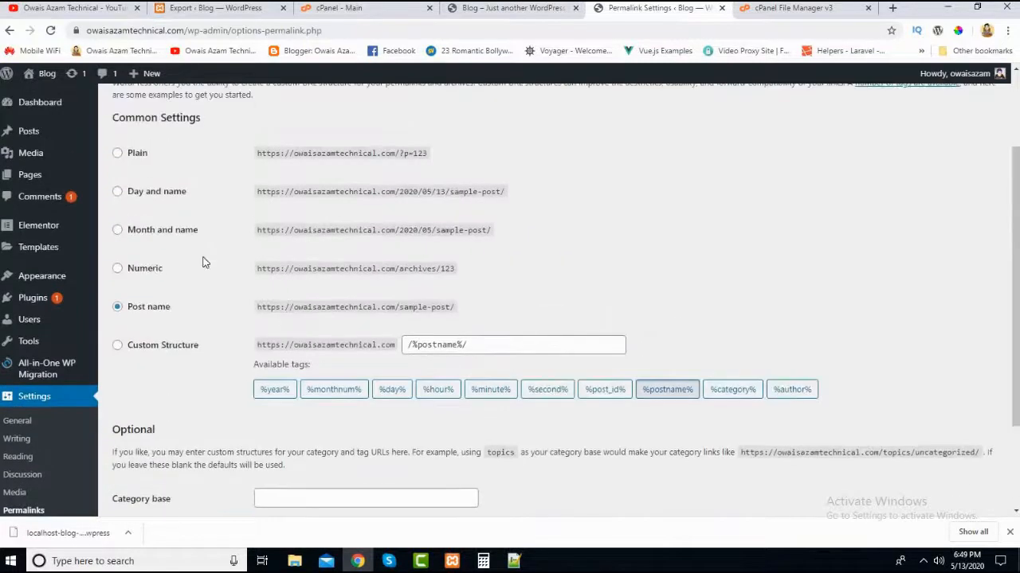
scroll(167, 396, down, 3)
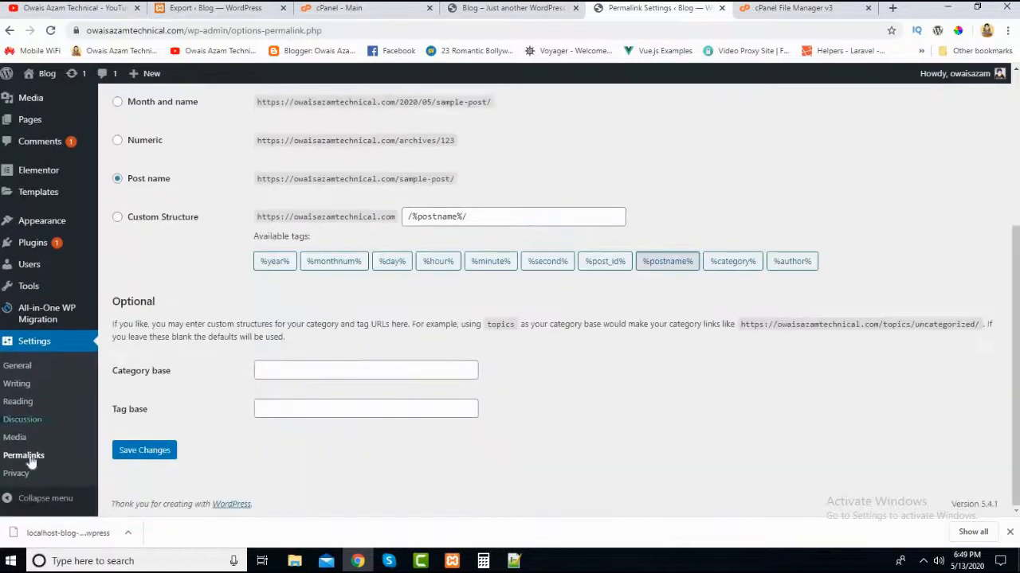
click(146, 452)
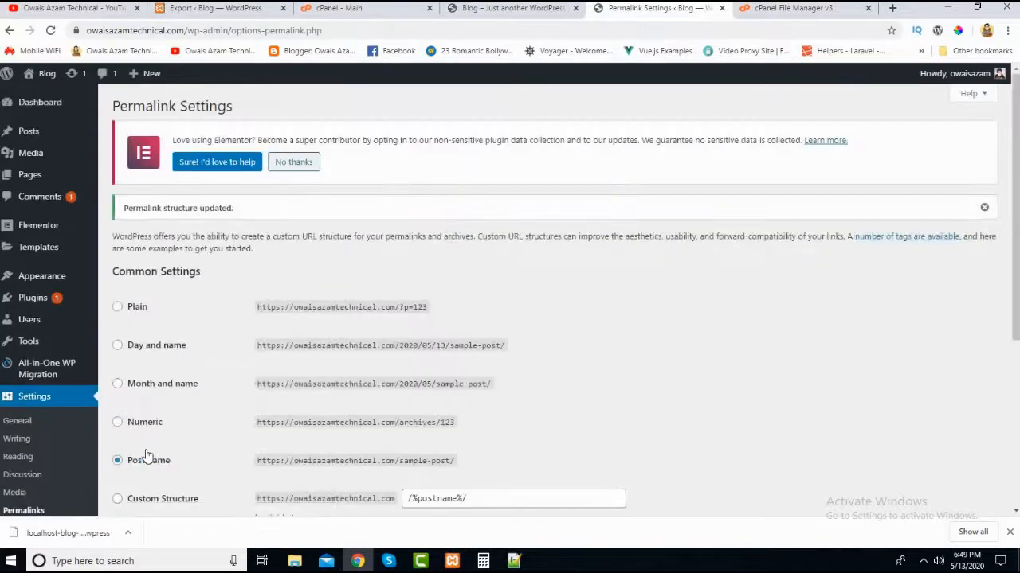
scroll(252, 307, down, 3)
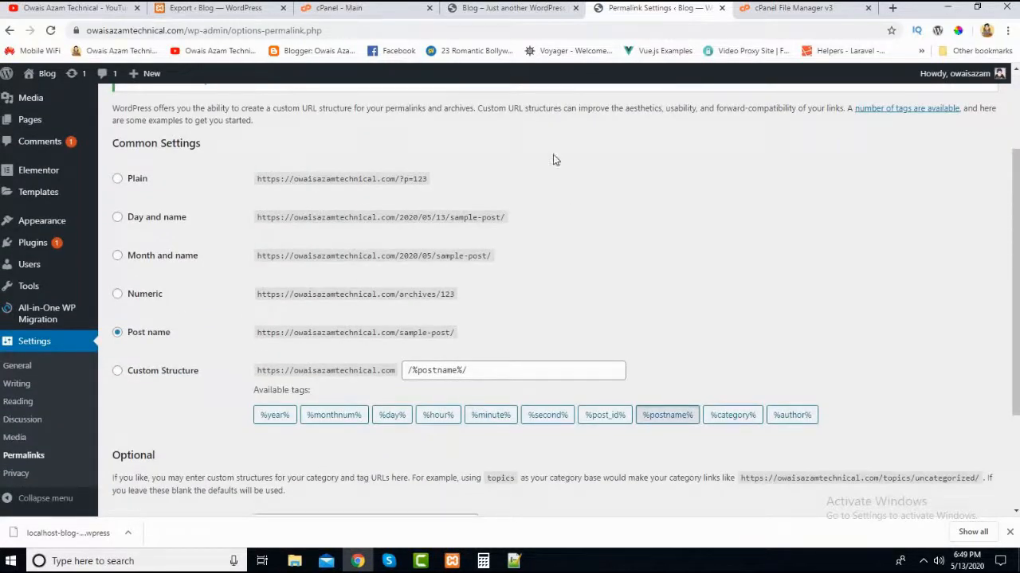
scroll(260, 308, up, 3)
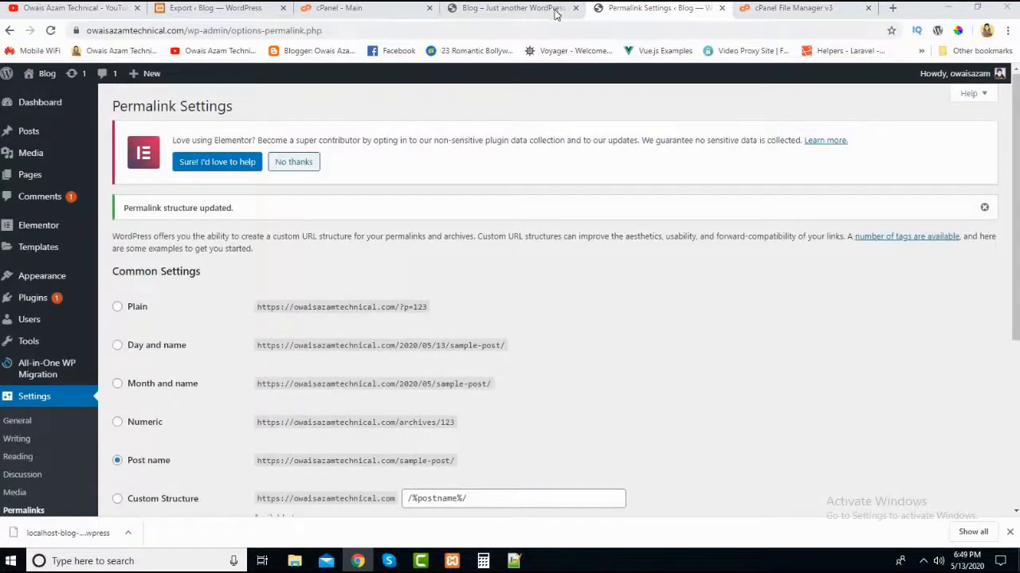
- Reload the live site's home page and look through its sections
click(510, 8)
scroll(73, 74, up, 2)
click(50, 30)
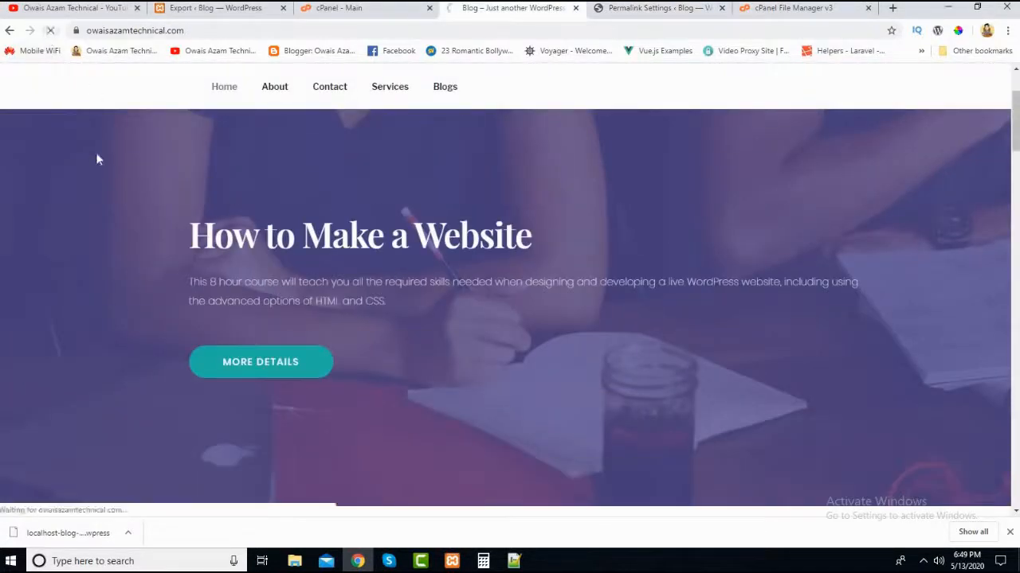
scroll(114, 353, down, 8)
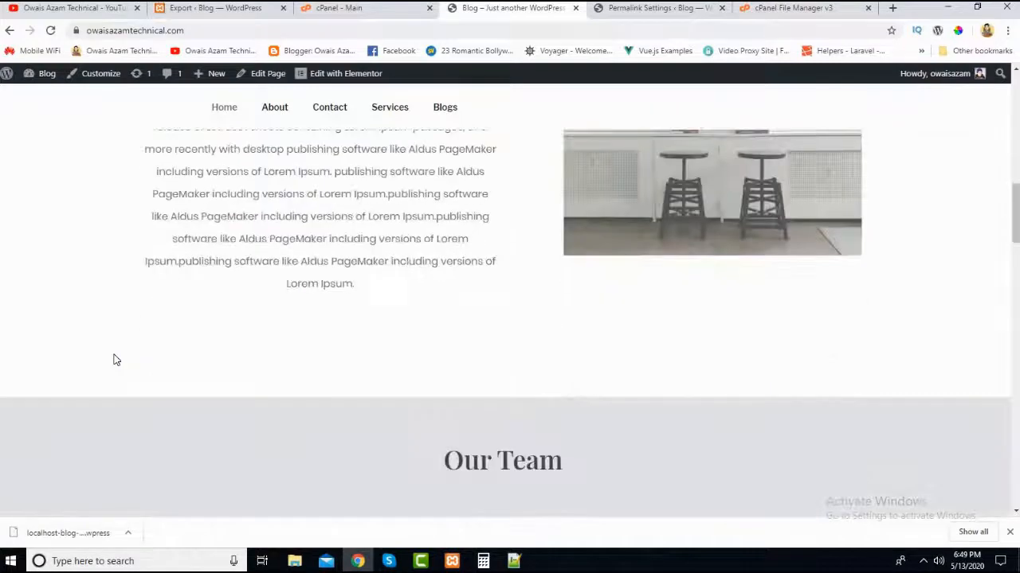
scroll(114, 359, up, 1)
scroll(114, 360, up, 5)
- Open the live site's About page, inspect it down to the footer, and return to the Permalink settings page
click(275, 109)
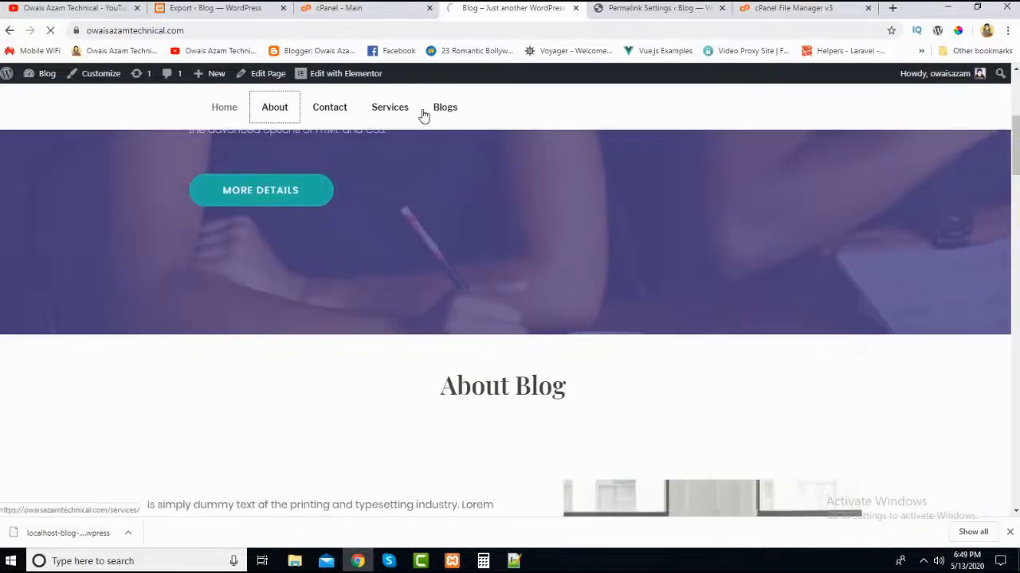
scroll(578, 346, down, 10)
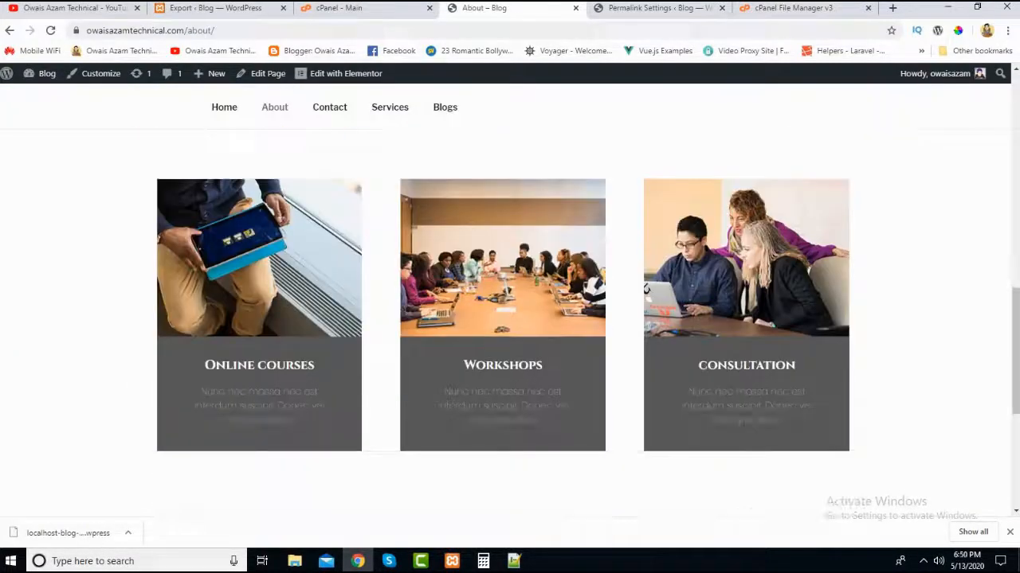
drag(1017, 409, 1011, 501)
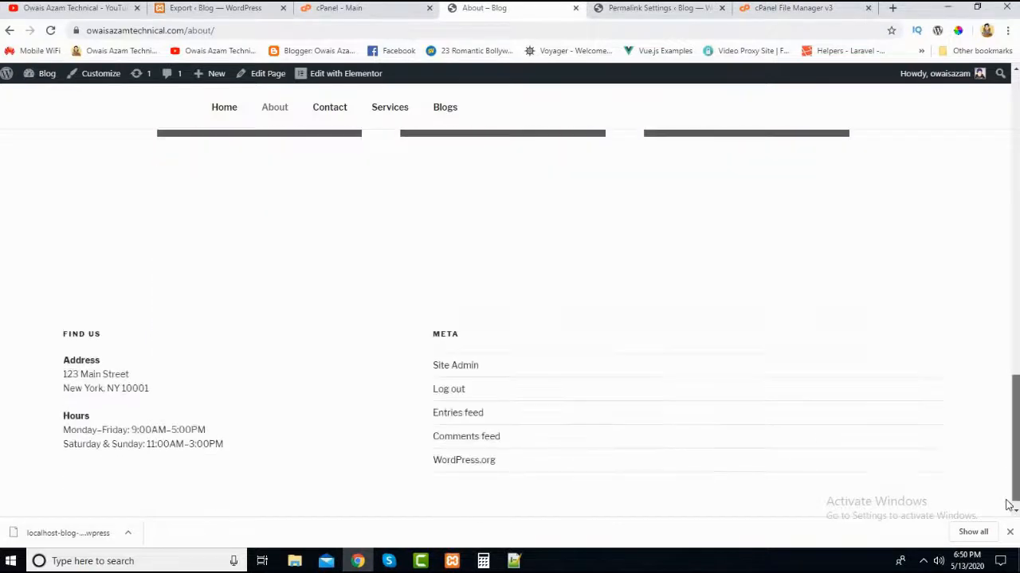
scroll(711, 342, up, 2)
scroll(710, 343, up, 3)
click(657, 8)
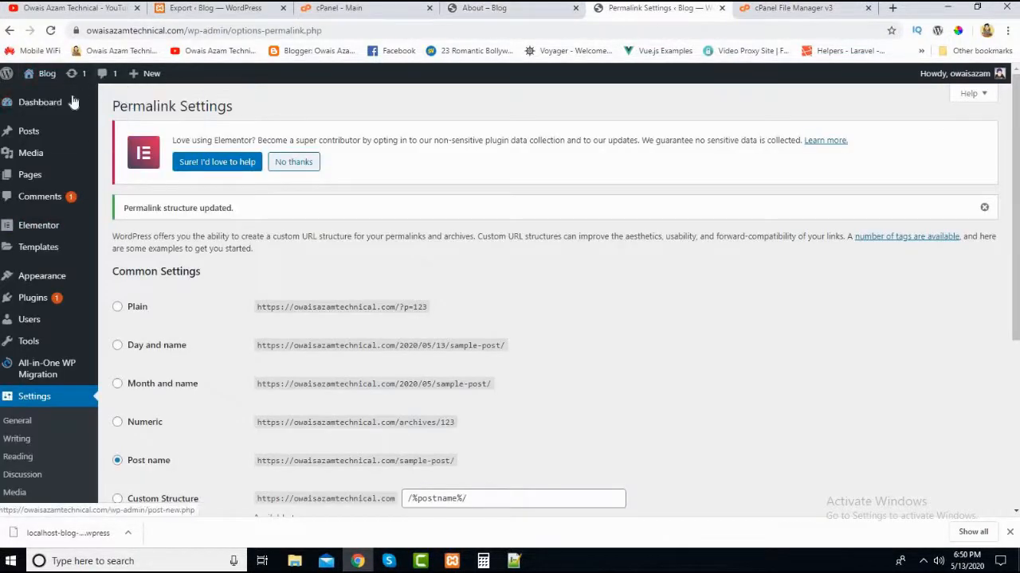
- Open the Import page of All-in-One WP Migration in the live site's WordPress admin
scroll(40, 422, down, 3)
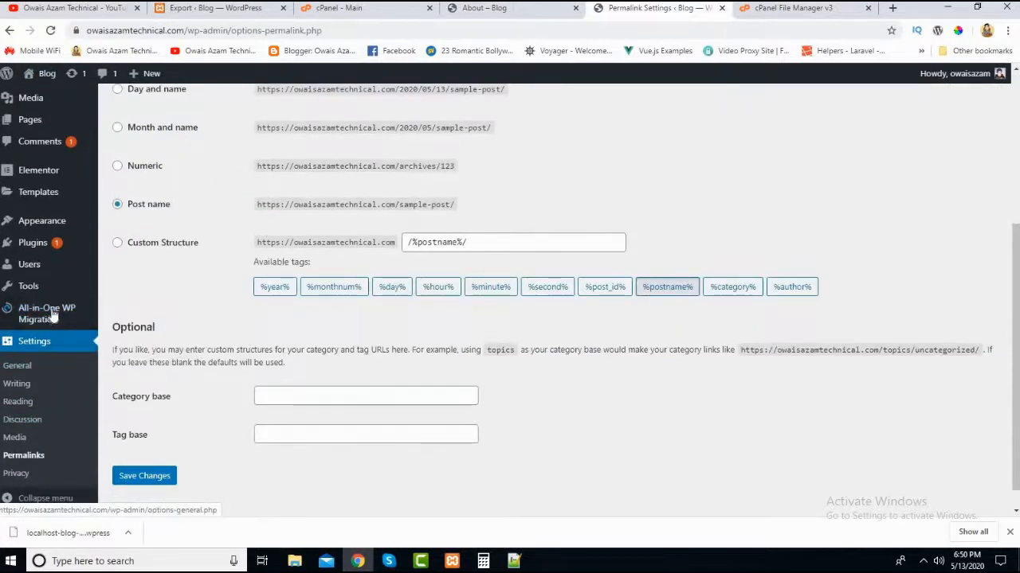
scroll(35, 266, up, 1)
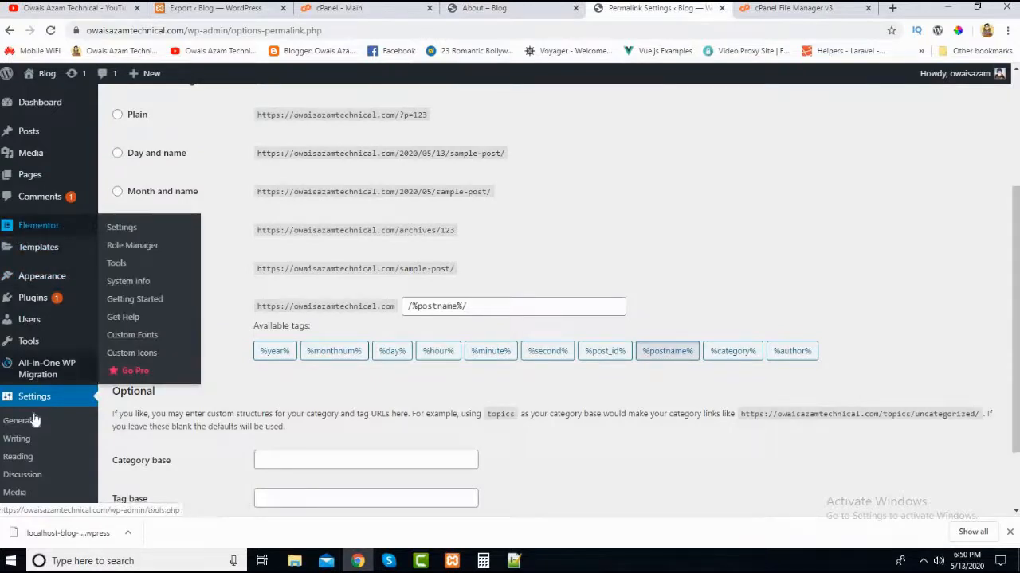
mouse_move(46, 358)
scroll(46, 356, down, 2)
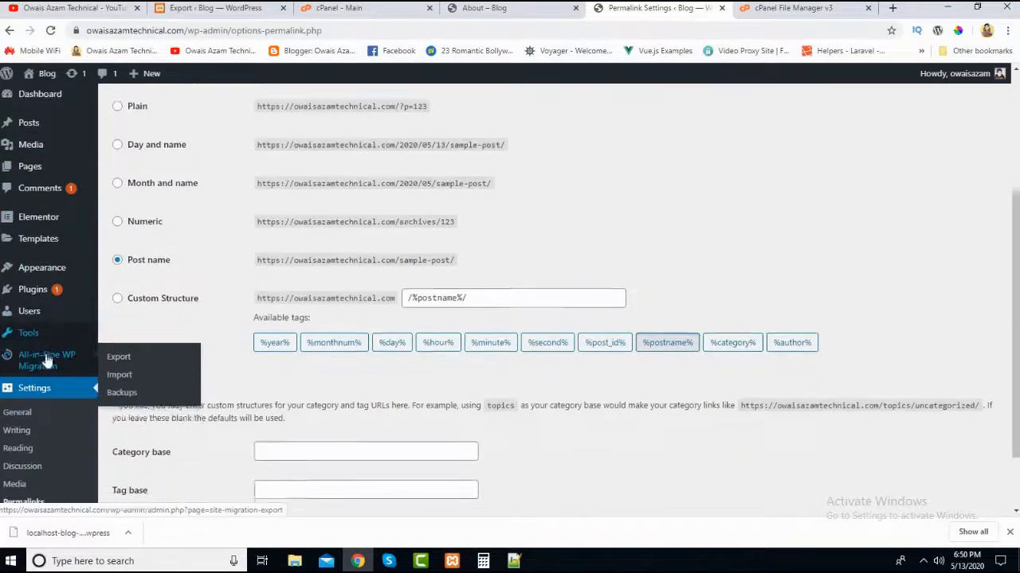
mouse_move(43, 293)
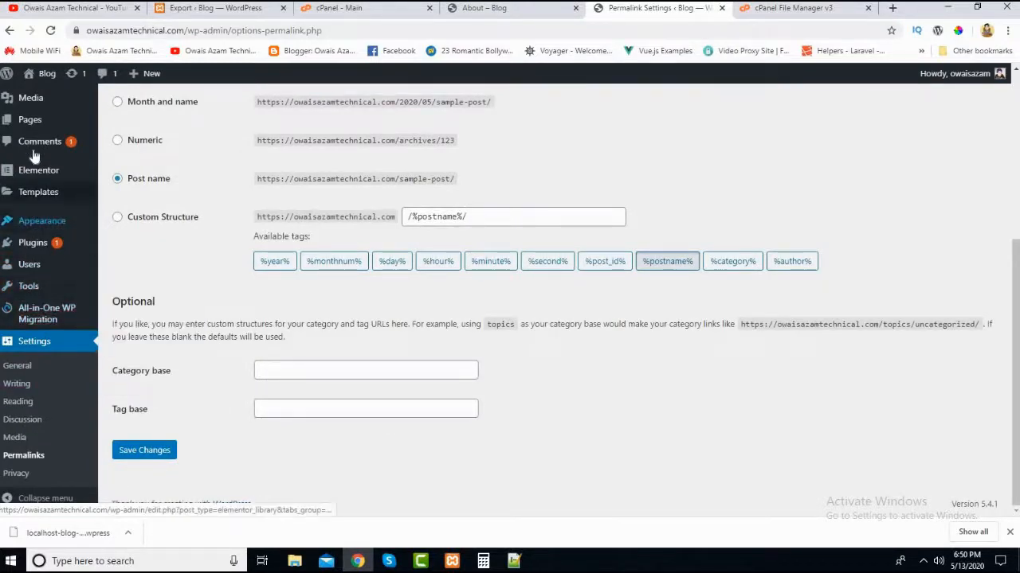
mouse_move(38, 253)
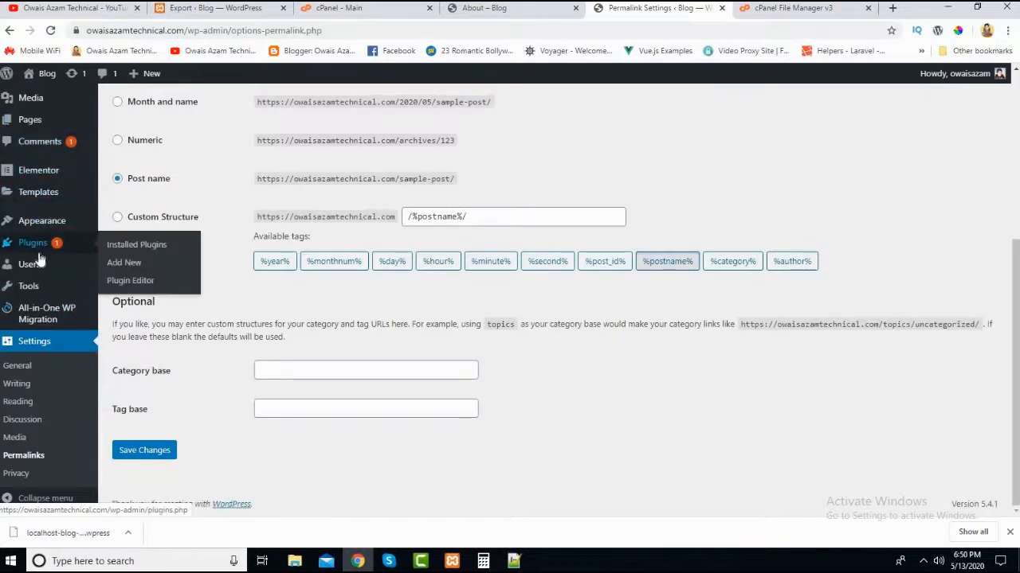
click(36, 321)
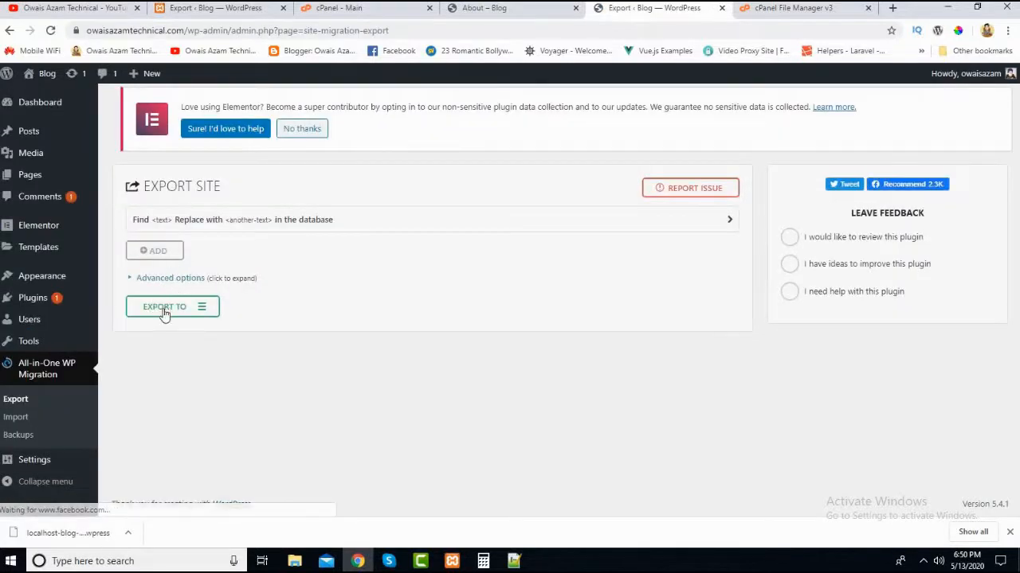
click(24, 422)
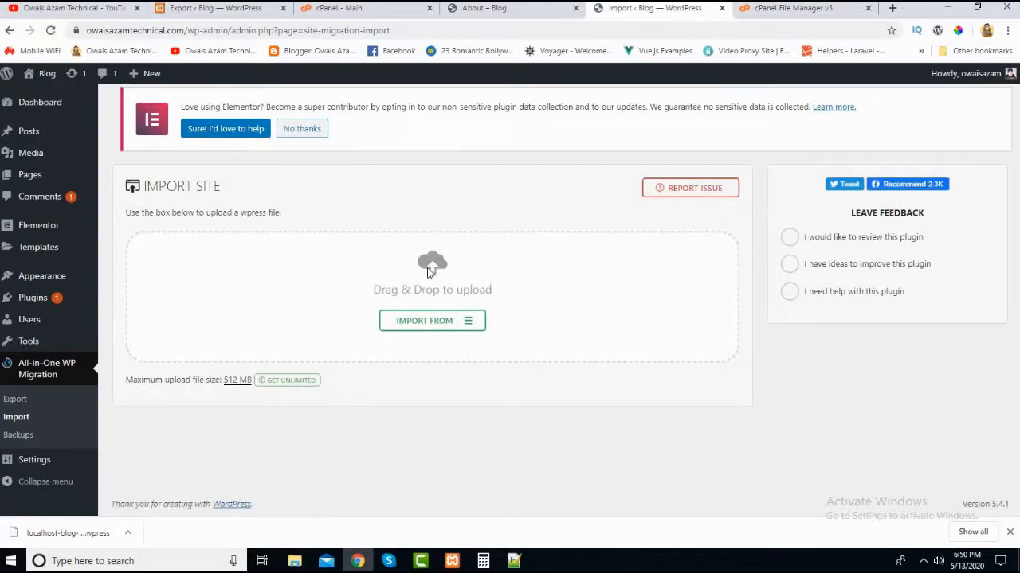
- Check the maximum upload file size on the live site's Import page and view the local site's Export page
click(199, 9)
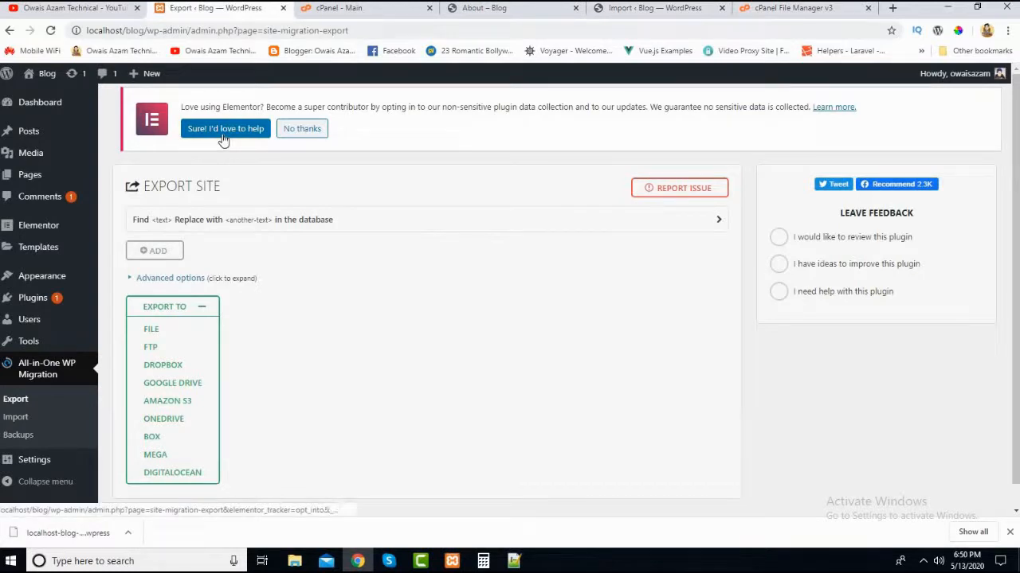
click(661, 13)
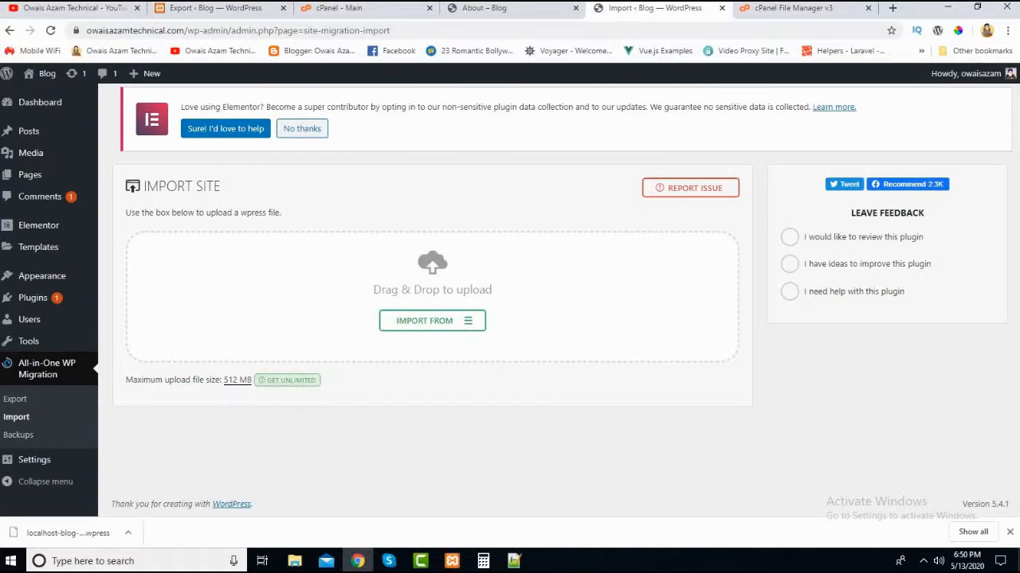
click(235, 379)
click(201, 375)
drag(221, 380, 226, 391)
click(228, 384)
triple_click(228, 384)
click(224, 410)
double_click(230, 381)
click(195, 387)
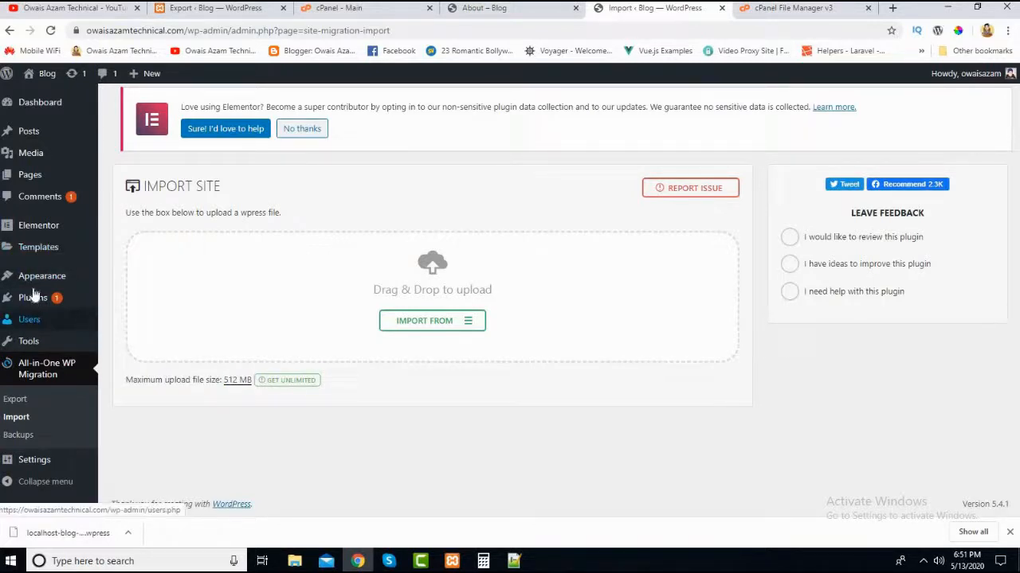
mouse_move(49, 246)
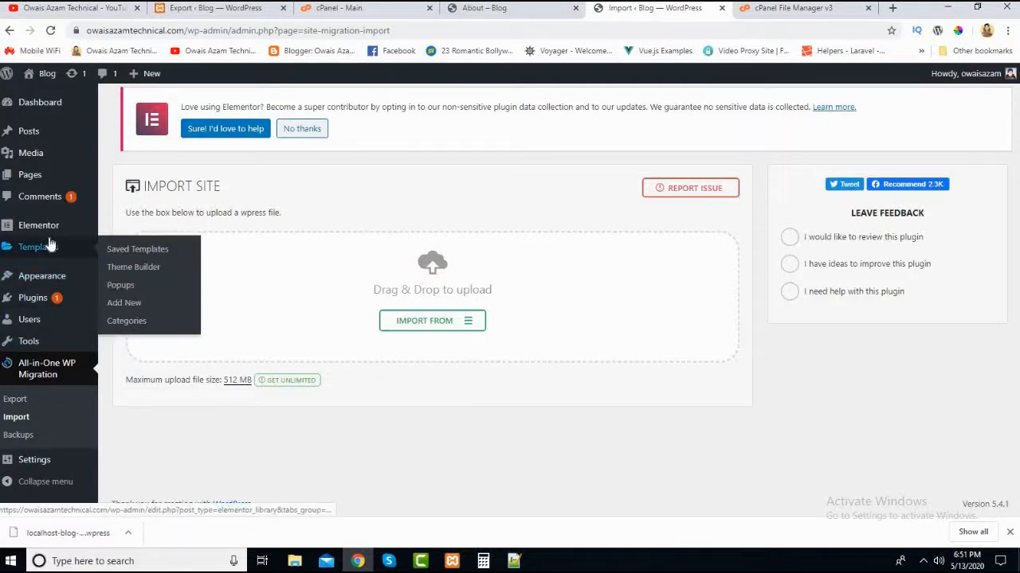
key(ctrl+2)
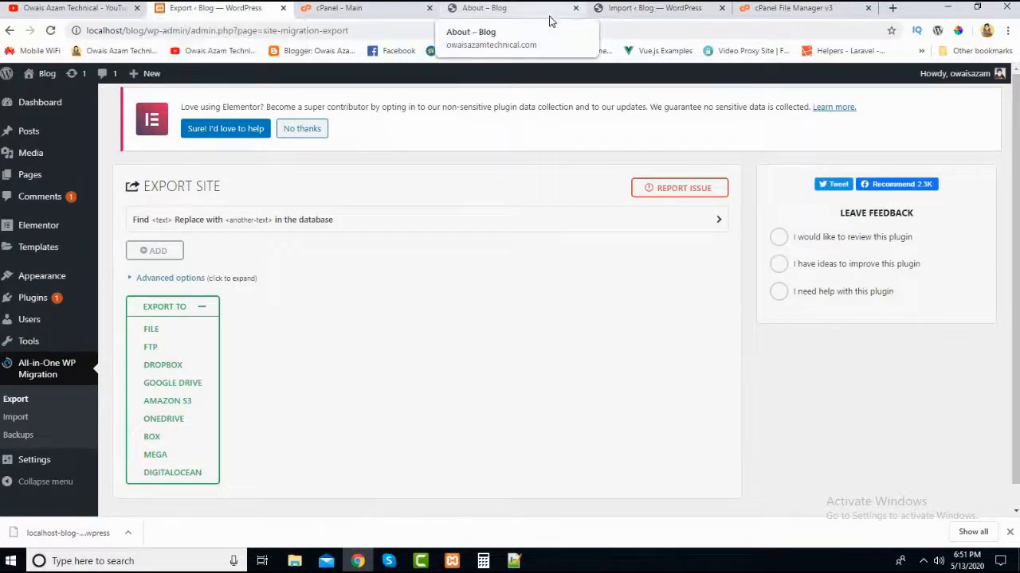
click(637, 8)
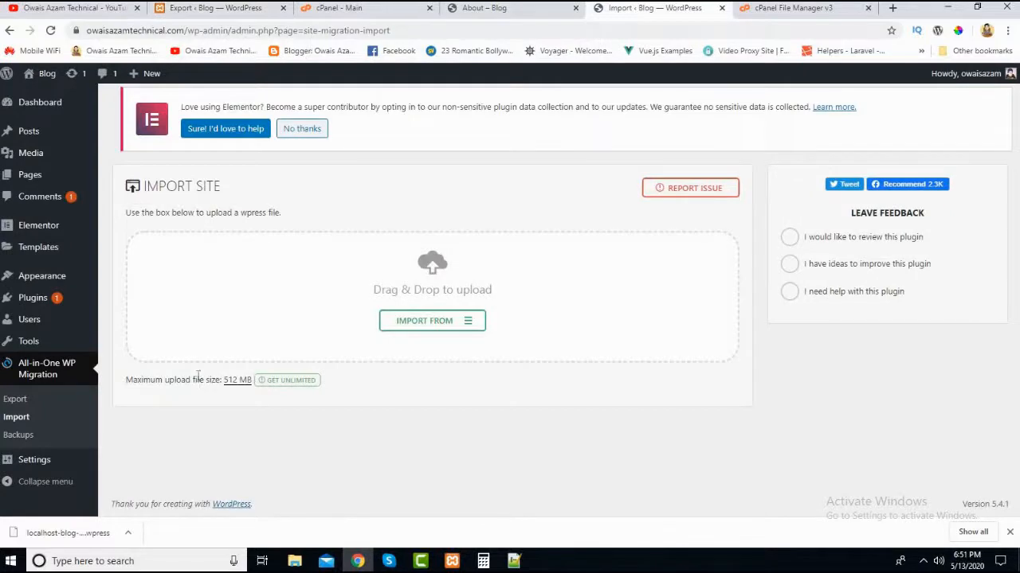
- Search for "wp upload" among the plugins available to add to the live site
click(32, 303)
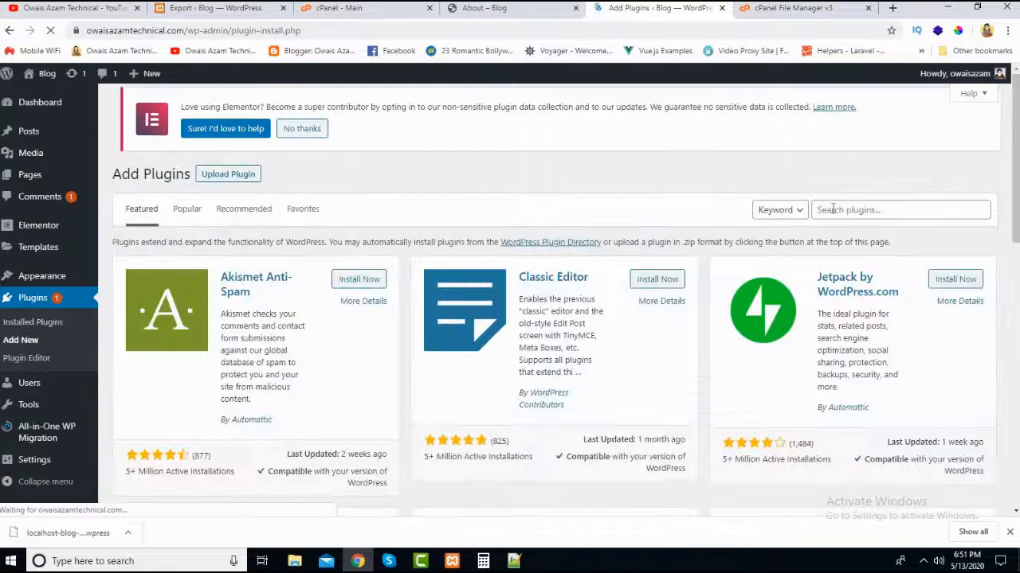
click(833, 213)
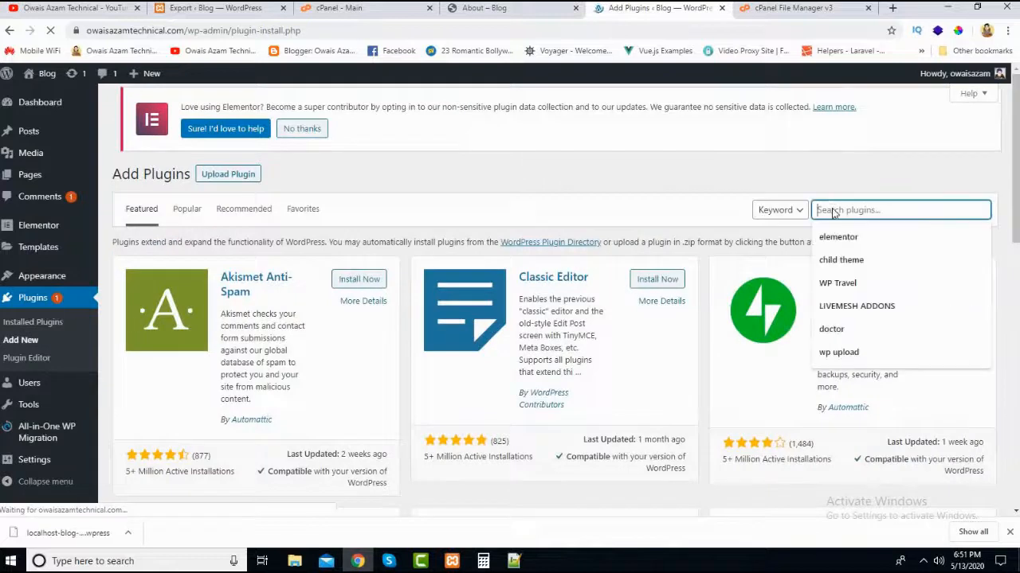
text(wp)
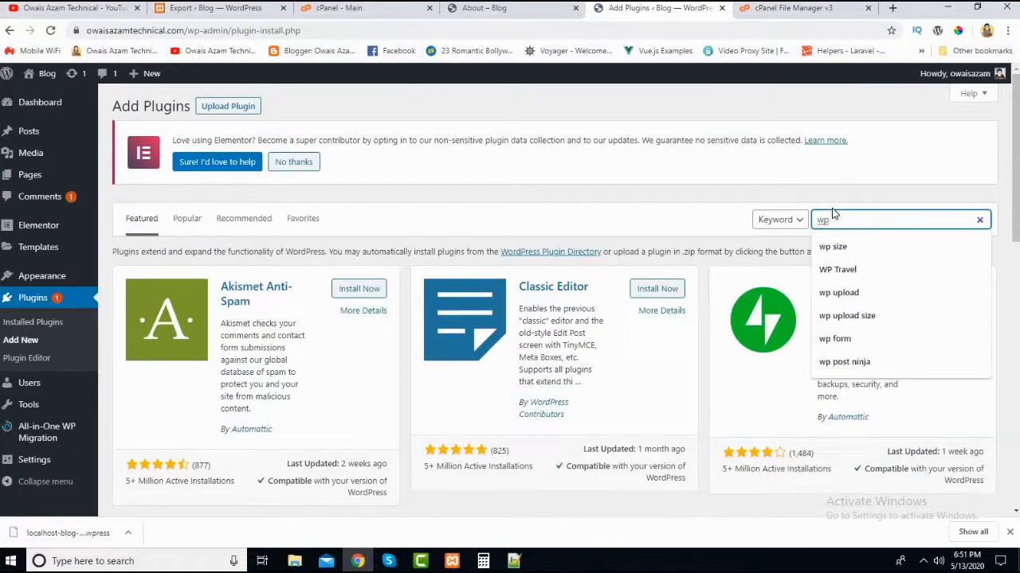
key(Down)
key(Down)
key(Down)
key(Return)
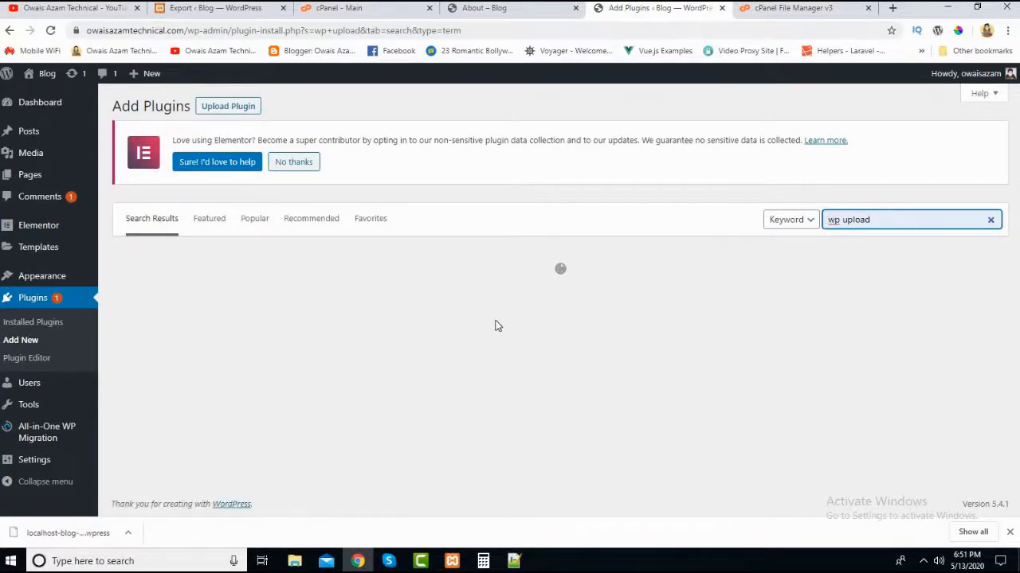
scroll(495, 320, down, 3)
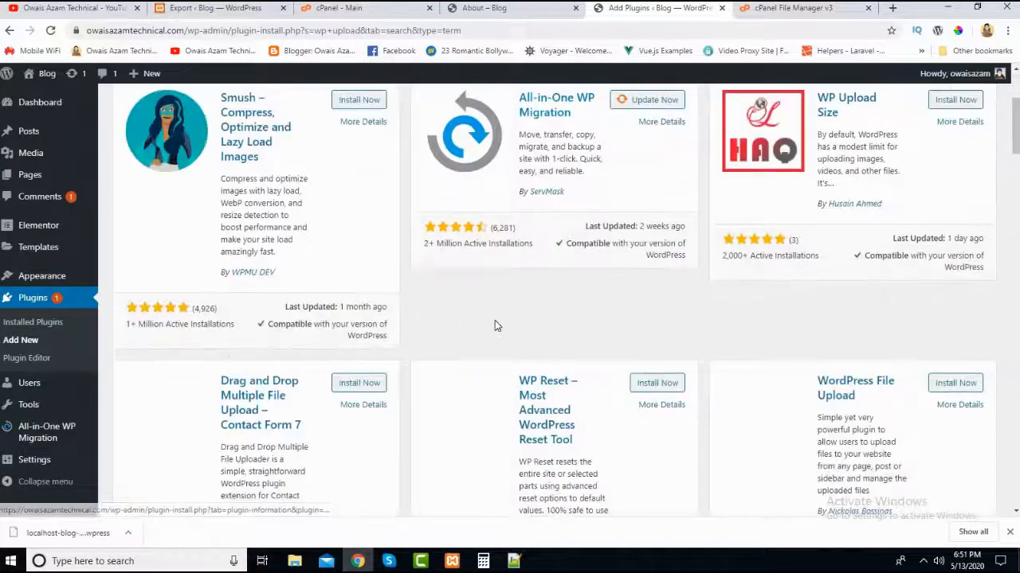
scroll(831, 217, up, 2)
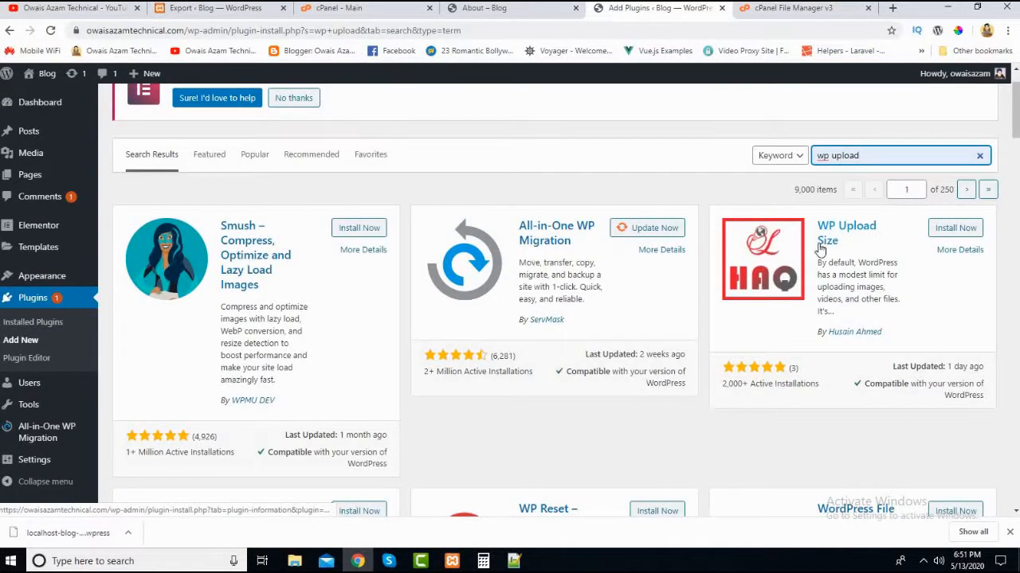
- Install and activate the WP Upload Size plugin on the live site
click(961, 229)
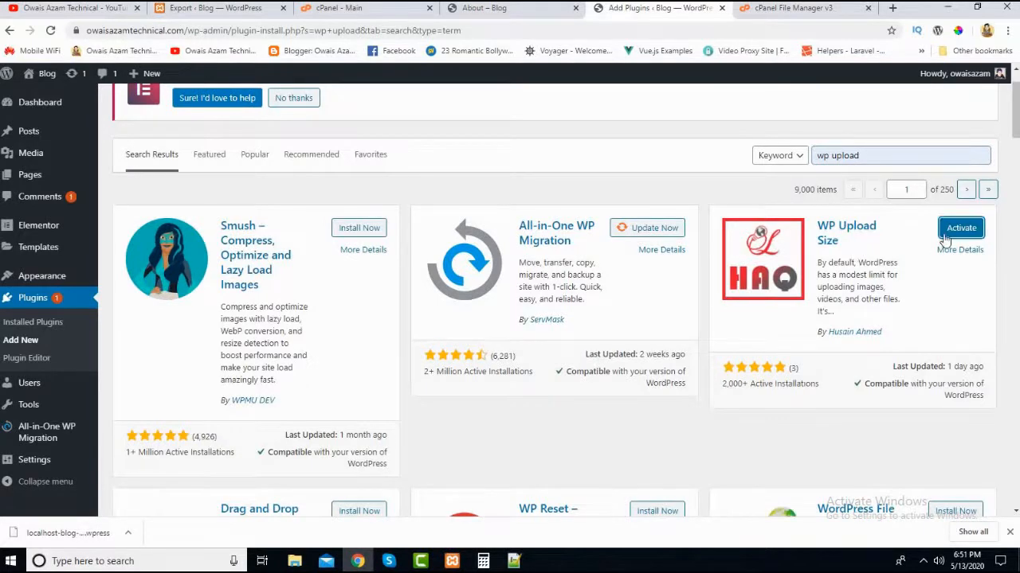
click(949, 232)
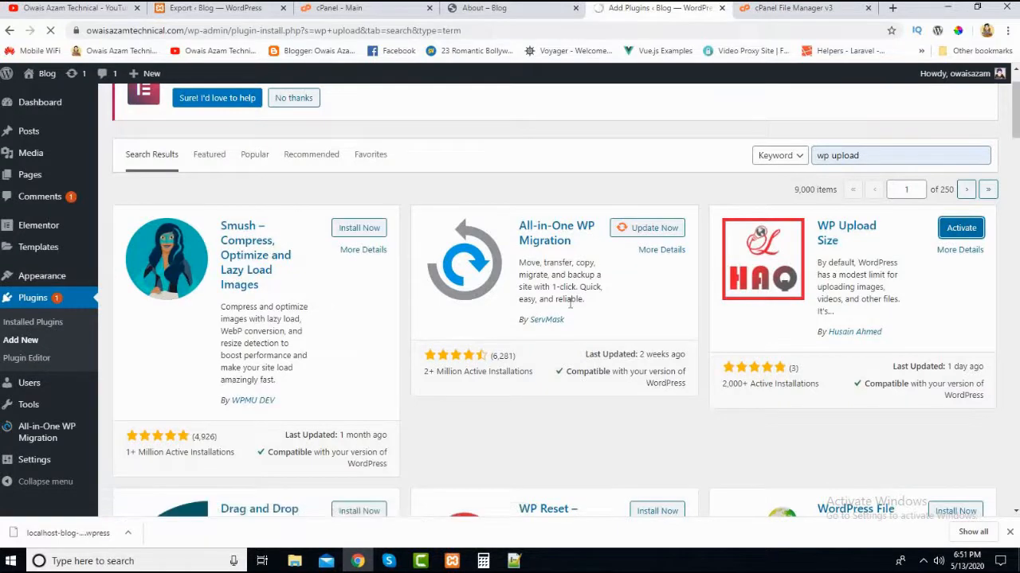
scroll(156, 346, down, 2)
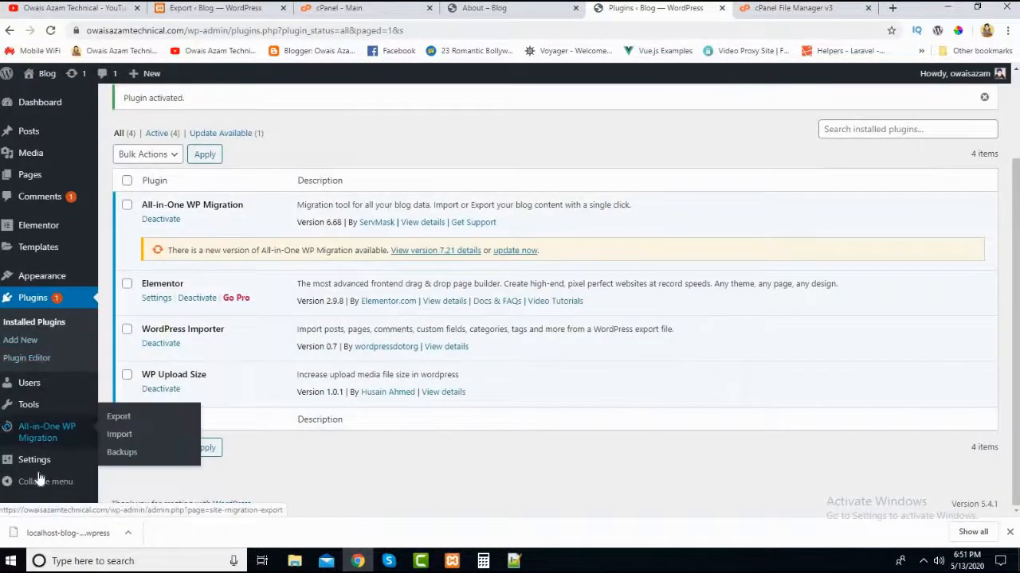
- Open the WP Upload Size tool, set the upload size to 67108864 bytes and save the change
mouse_move(36, 406)
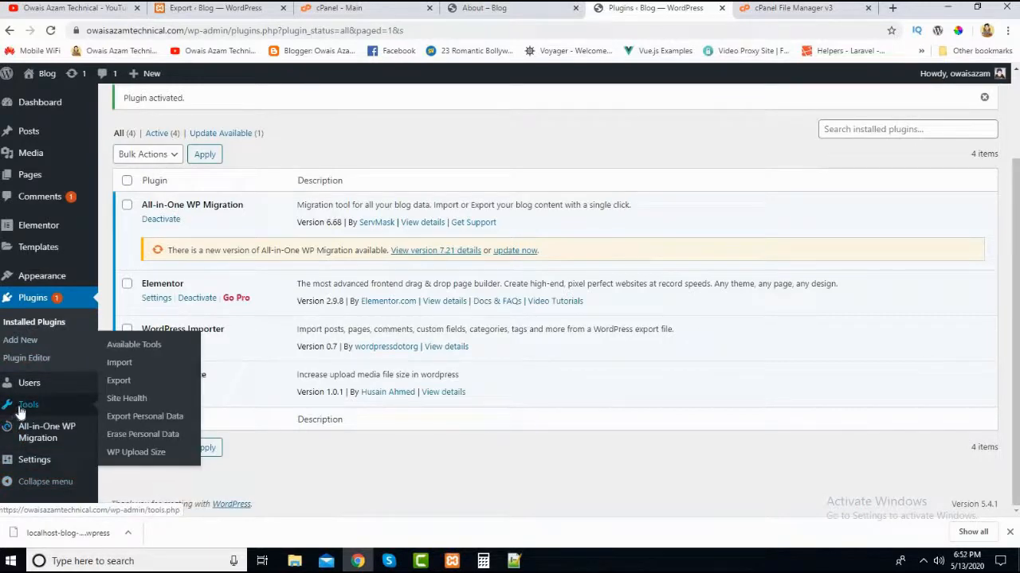
click(125, 453)
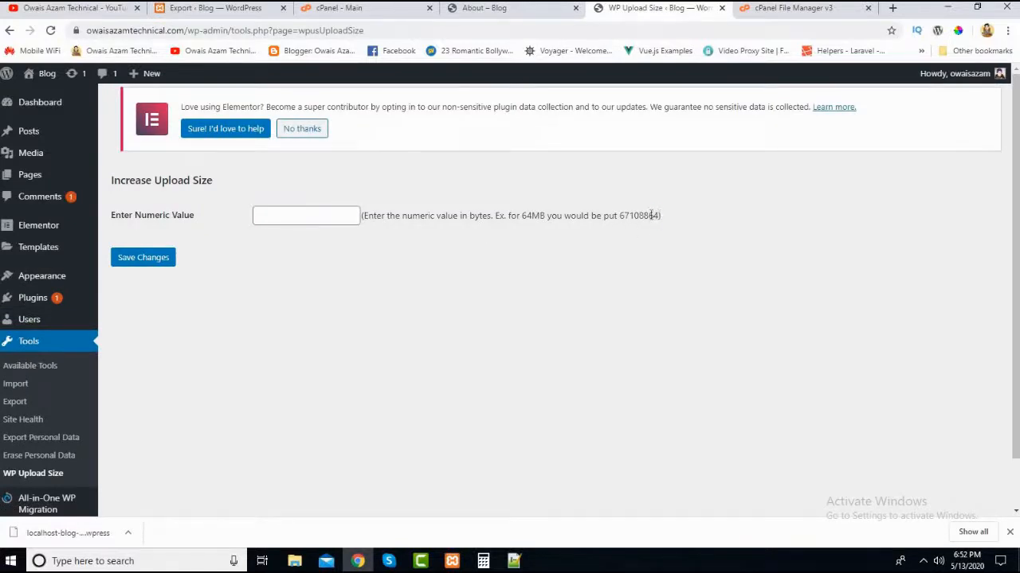
drag(658, 215, 621, 219)
right_click(627, 222)
click(641, 227)
right_click(285, 209)
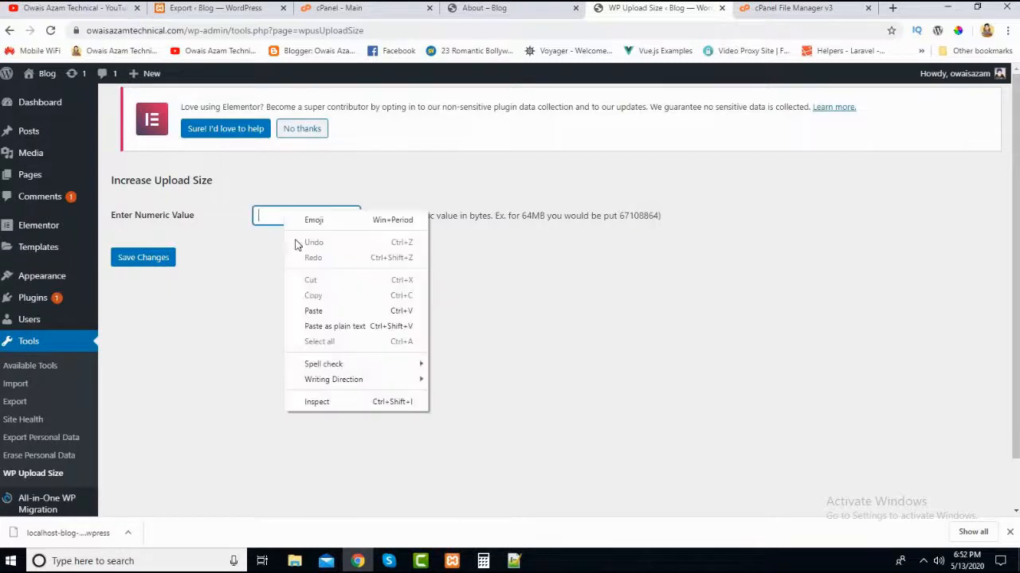
click(313, 310)
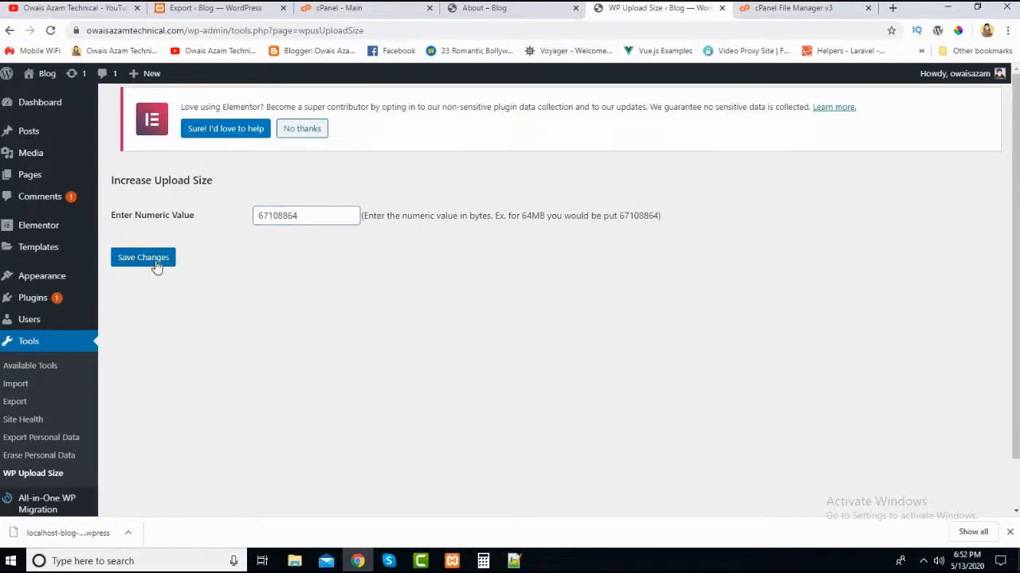
click(312, 217)
click(143, 257)
- Examine the numeric value field and its 64 MB example in bytes on the WP Upload Size page
click(310, 216)
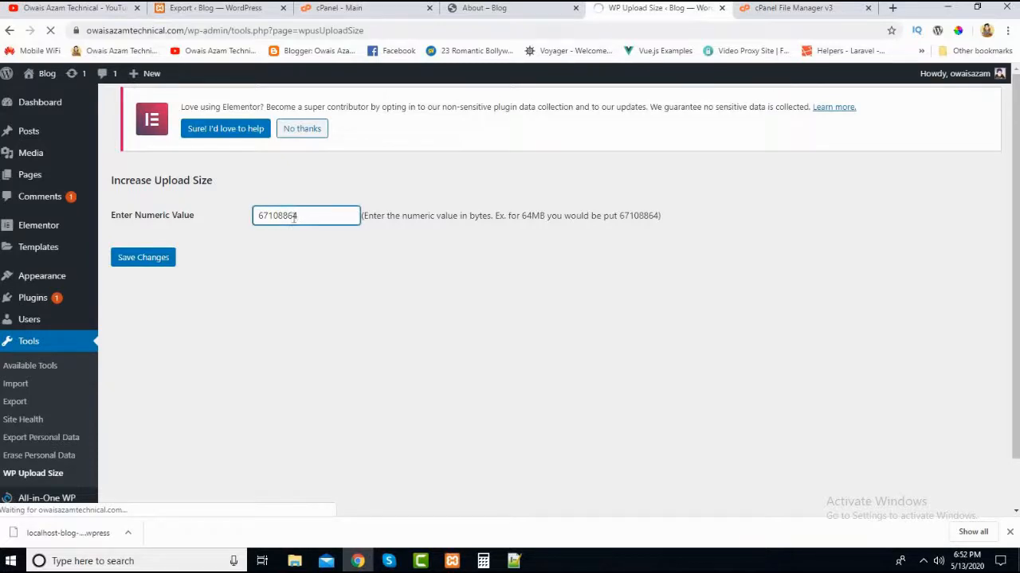
click(322, 215)
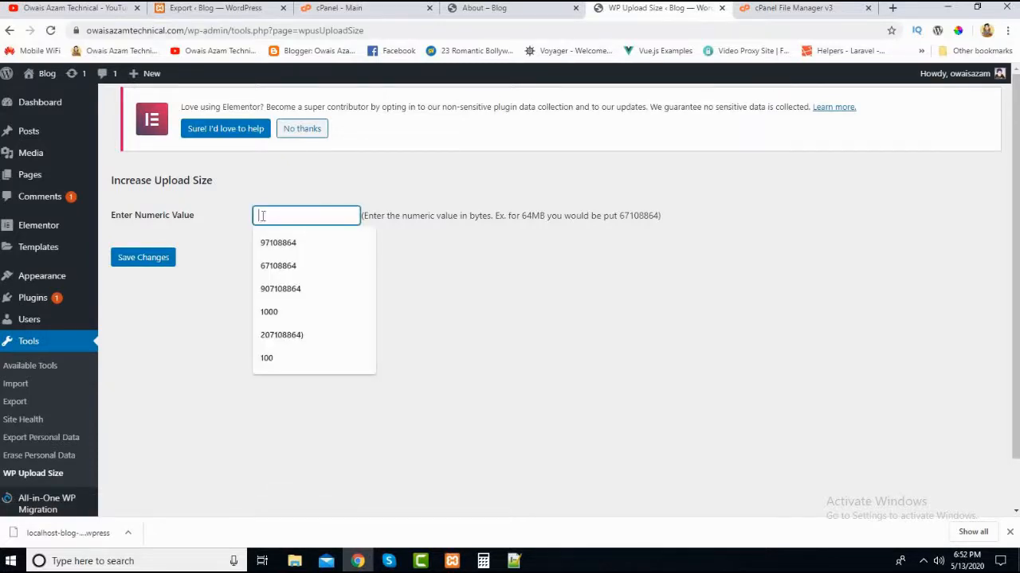
click(681, 229)
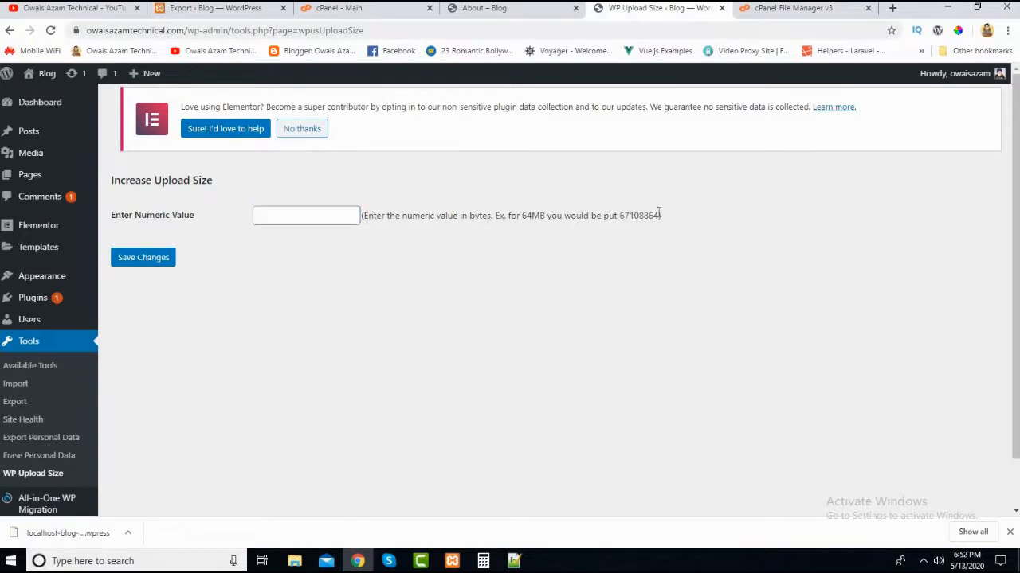
drag(659, 215, 620, 215)
right_click(639, 229)
click(652, 231)
click(271, 217)
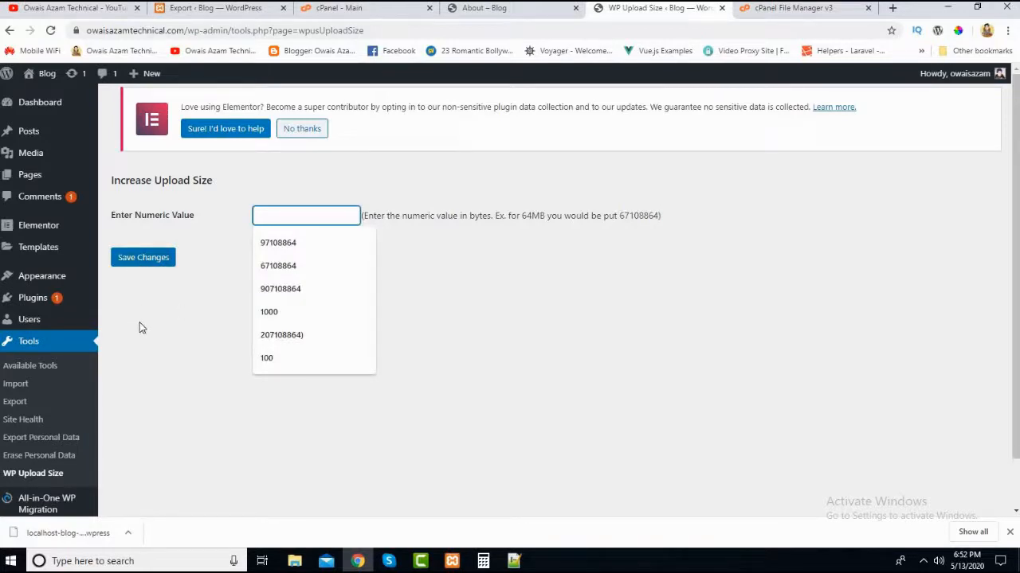
click(149, 348)
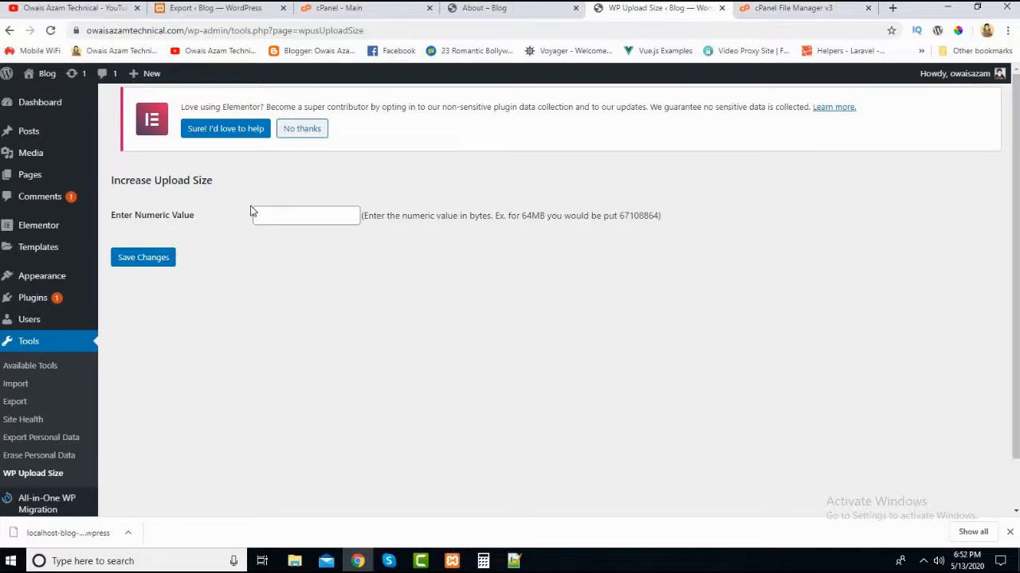
click(274, 210)
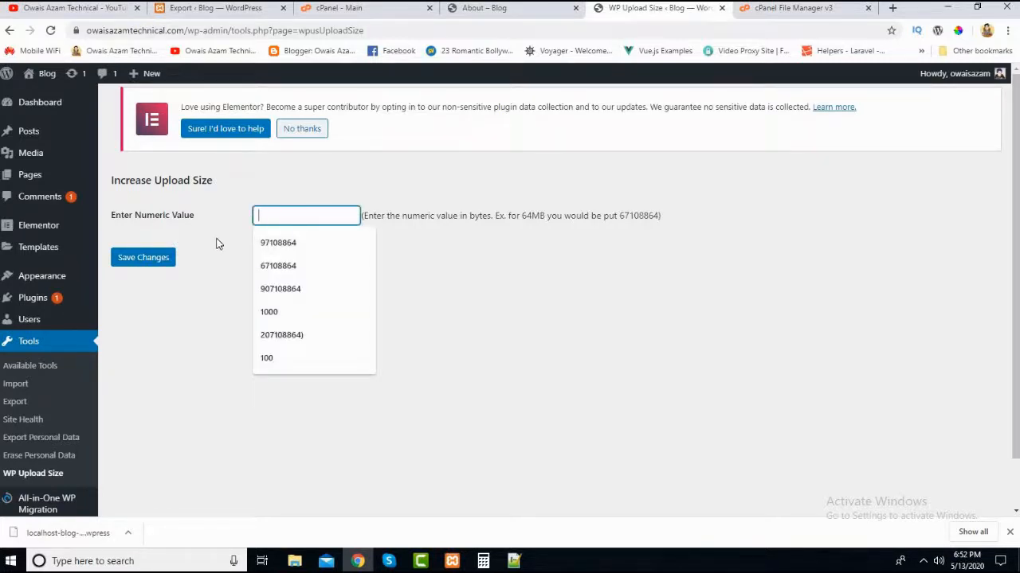
click(246, 253)
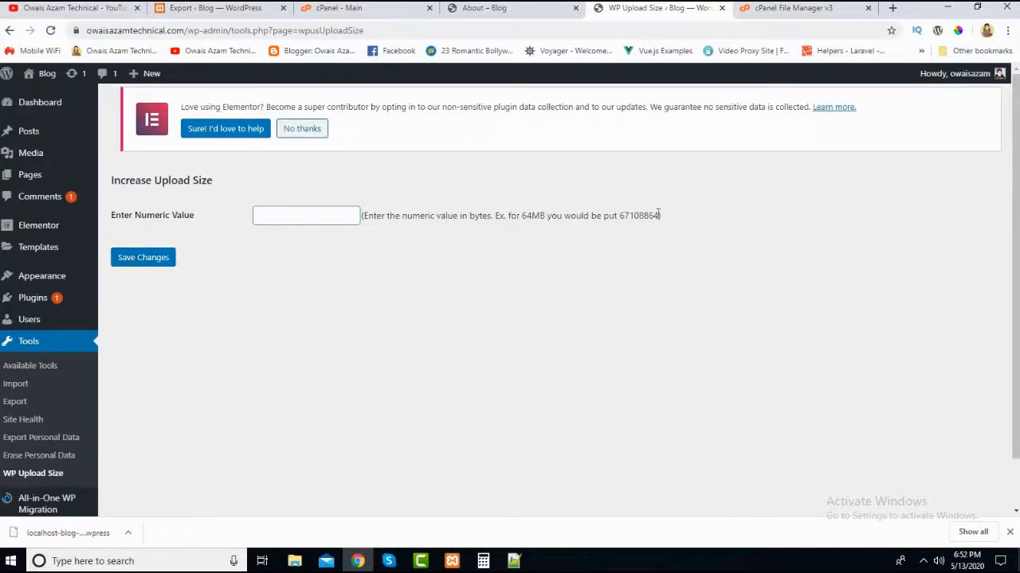
drag(654, 215, 624, 215)
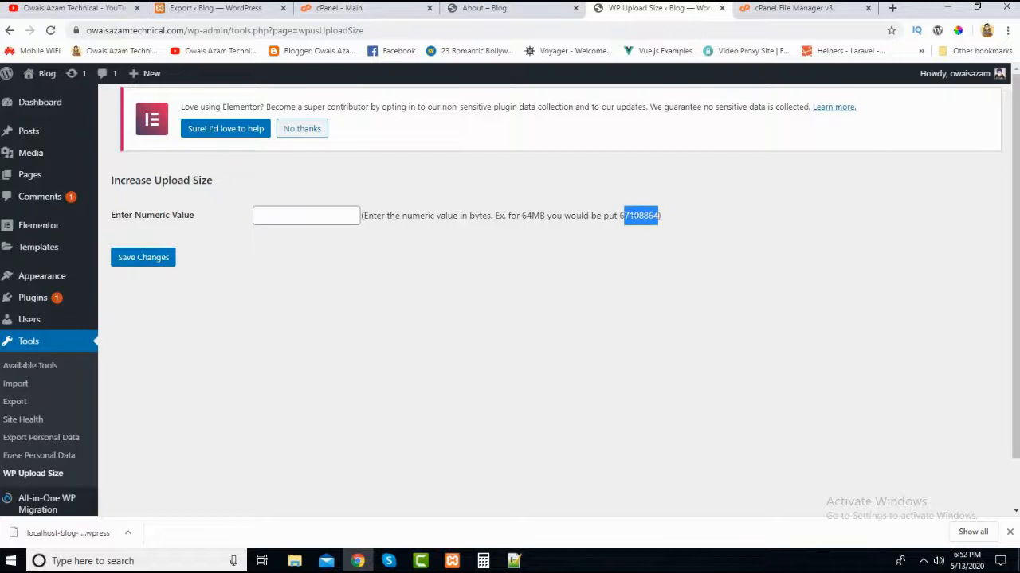
- Open the All-in-One WP Migration import page on the live site and check its maximum upload file size
drag(619, 216, 660, 214)
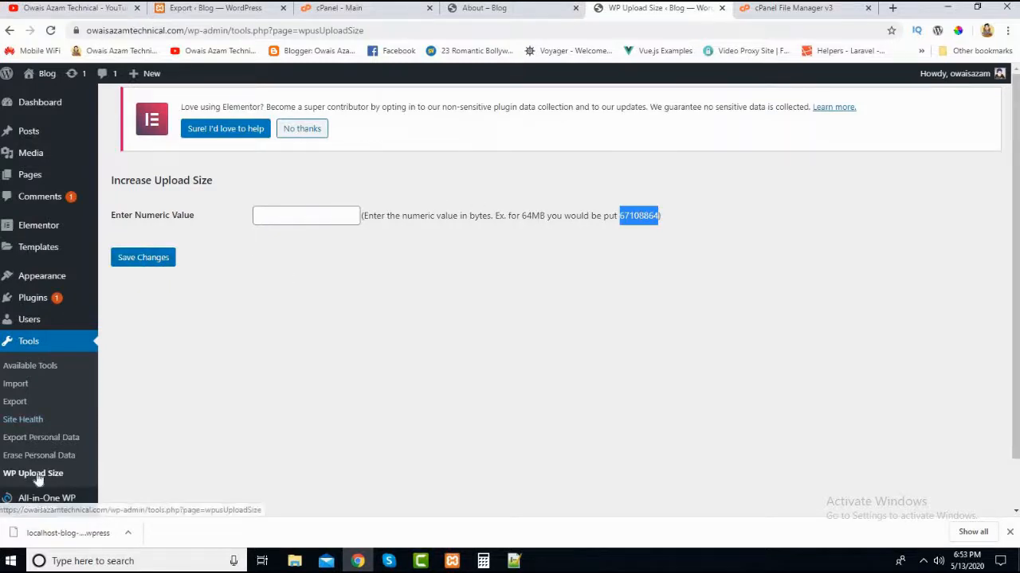
scroll(34, 488, down, 1)
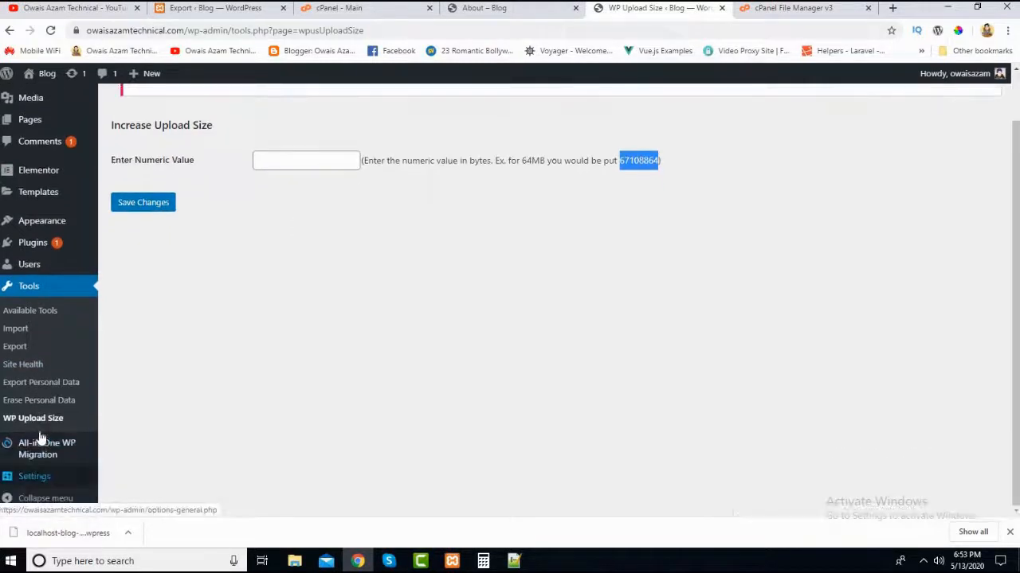
click(9, 31)
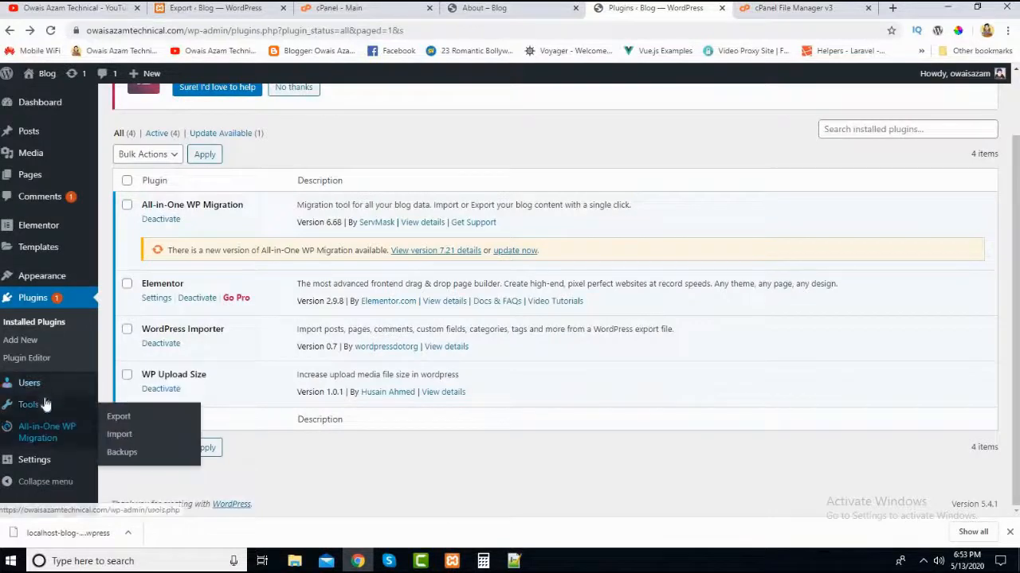
click(48, 440)
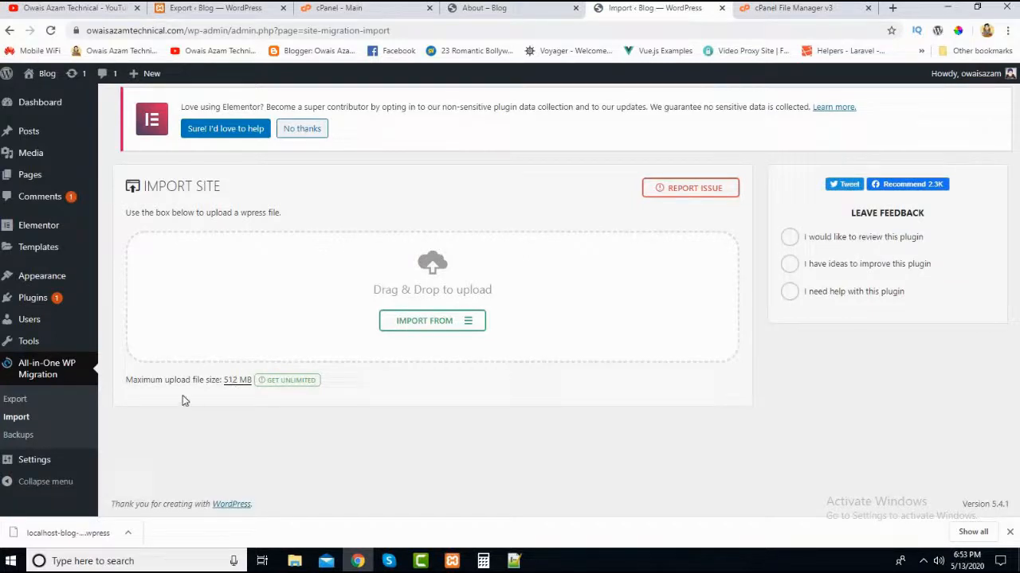
mouse_move(40, 179)
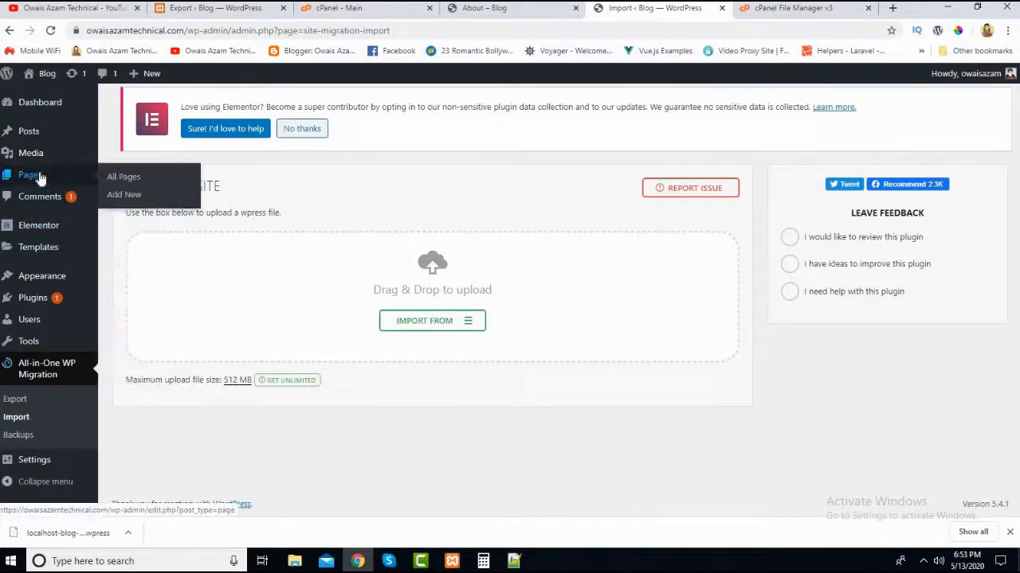
mouse_move(29, 275)
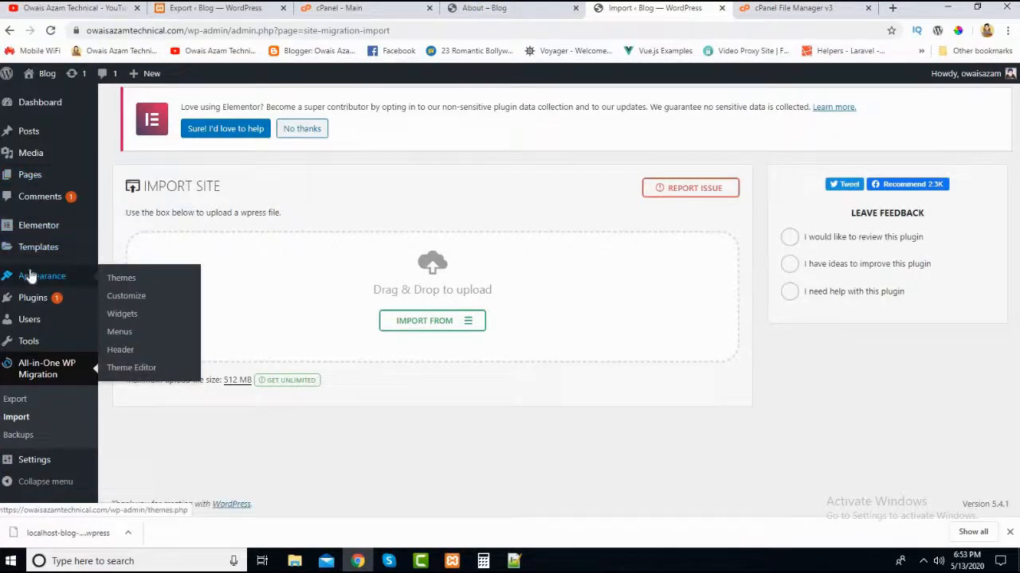
double_click(231, 380)
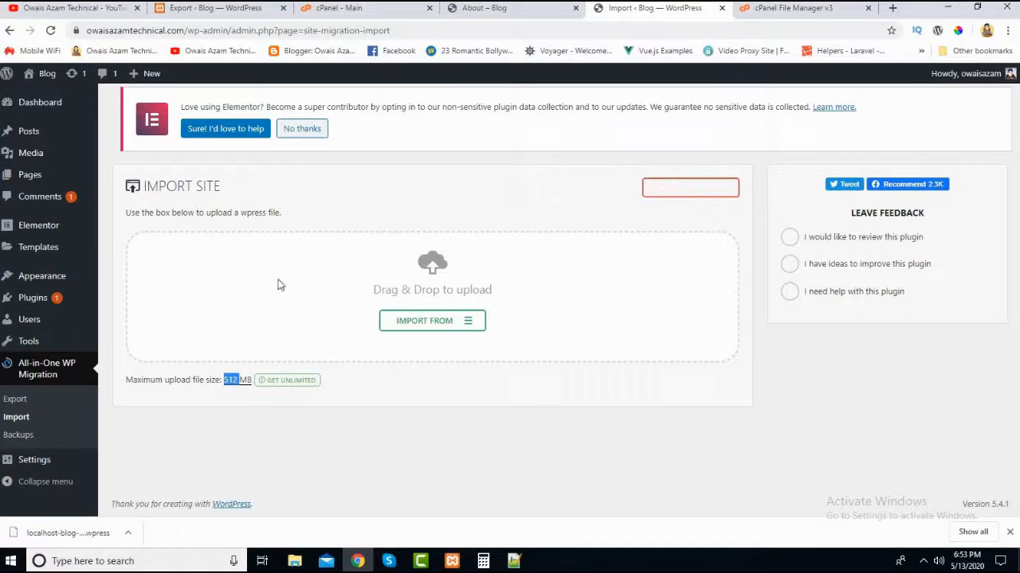
mouse_move(97, 253)
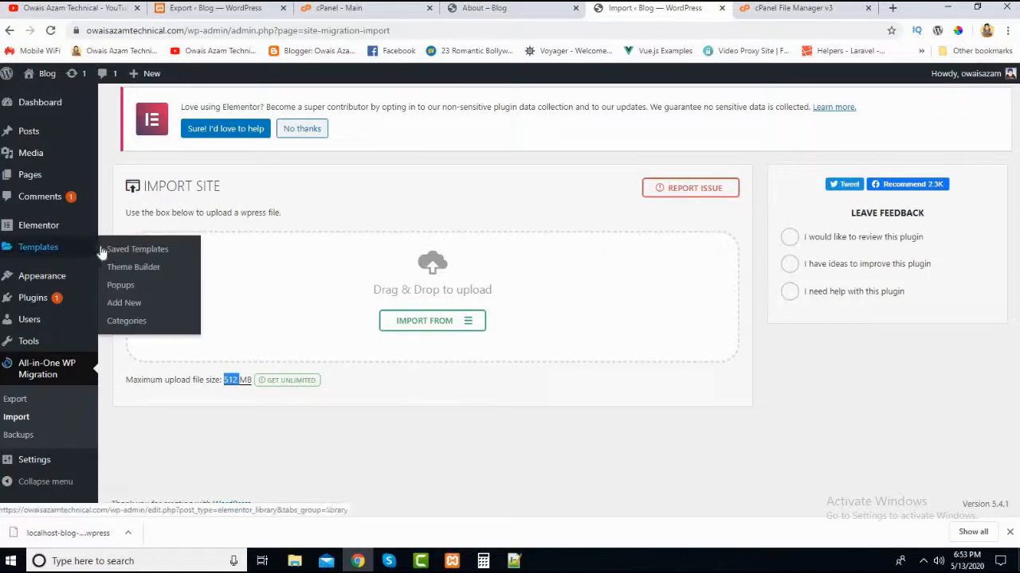
click(437, 189)
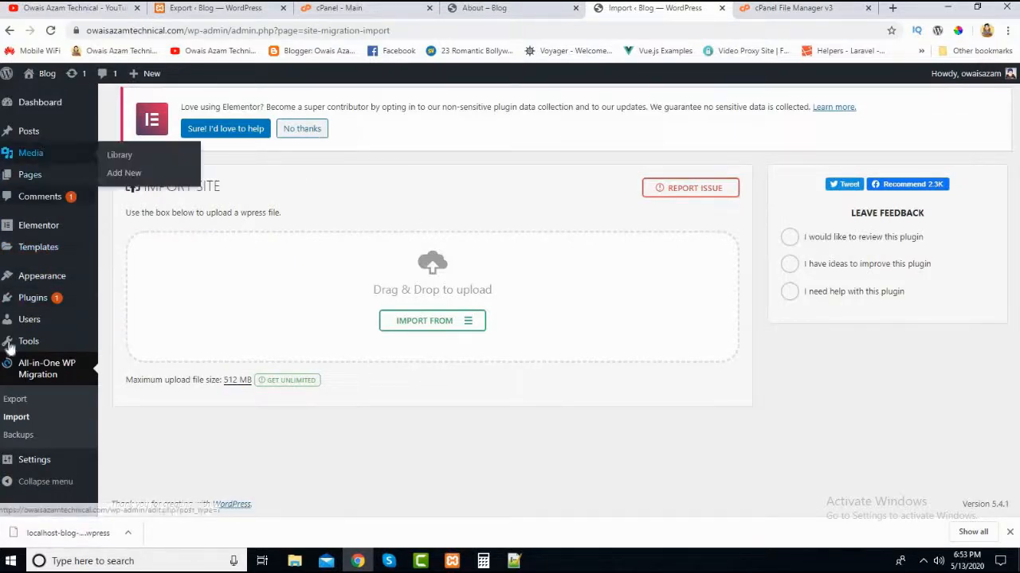
click(208, 8)
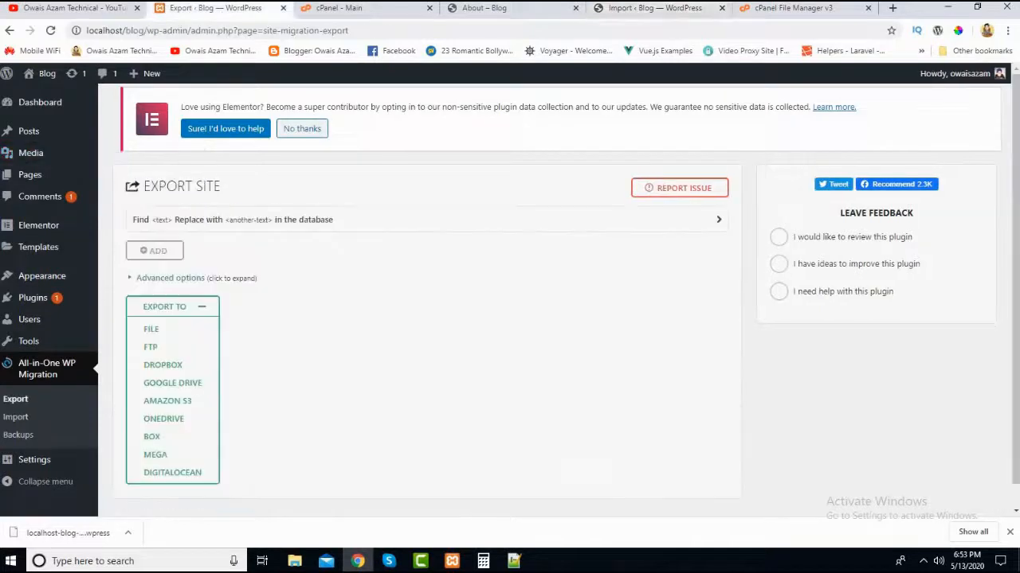
click(677, 8)
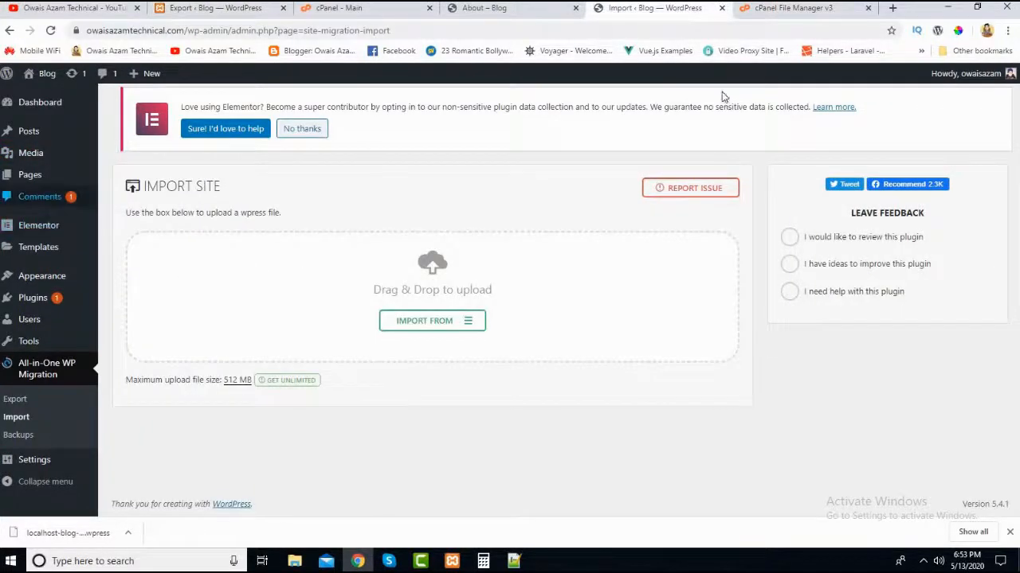
- Open the live blog's Home page and look through the migrated content from the header to the footer
click(478, 8)
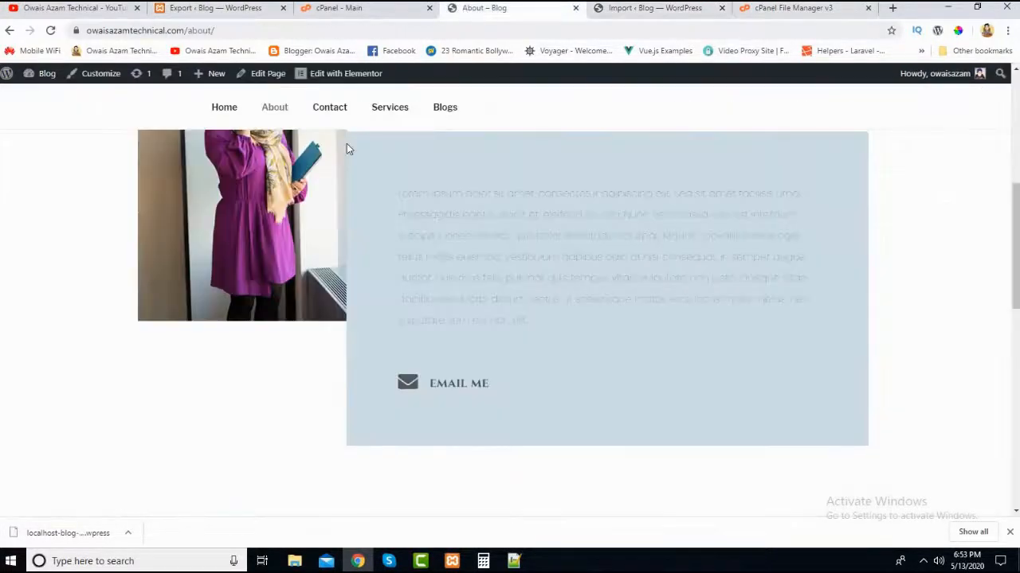
click(221, 112)
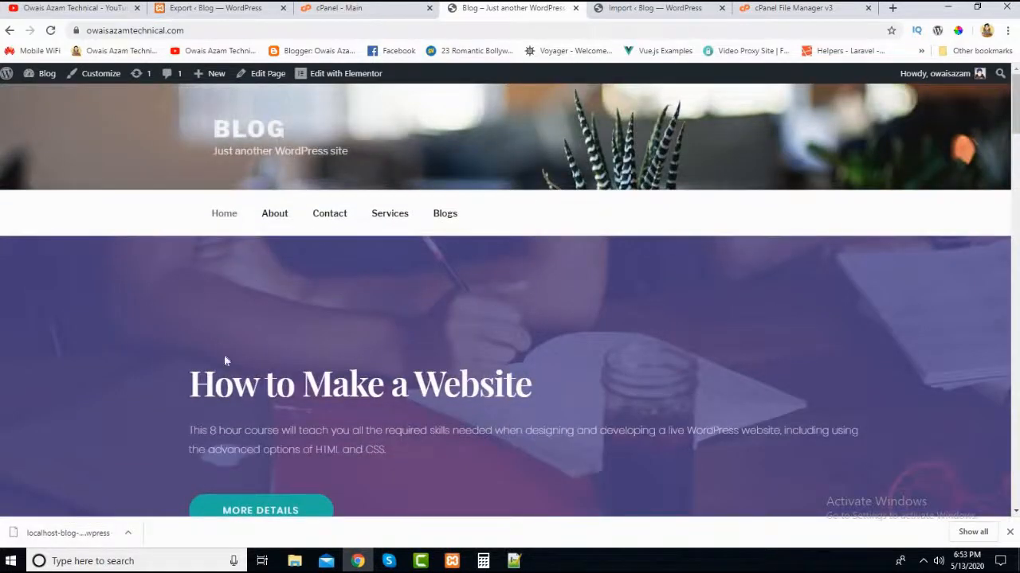
scroll(214, 377, down, 10)
scroll(180, 426, down, 15)
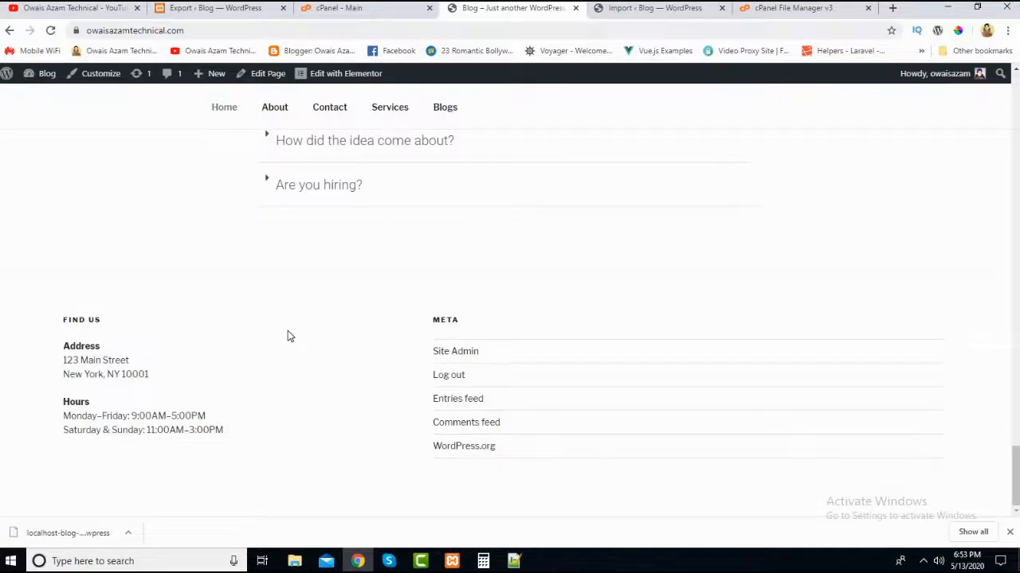
scroll(230, 300, up, 20)
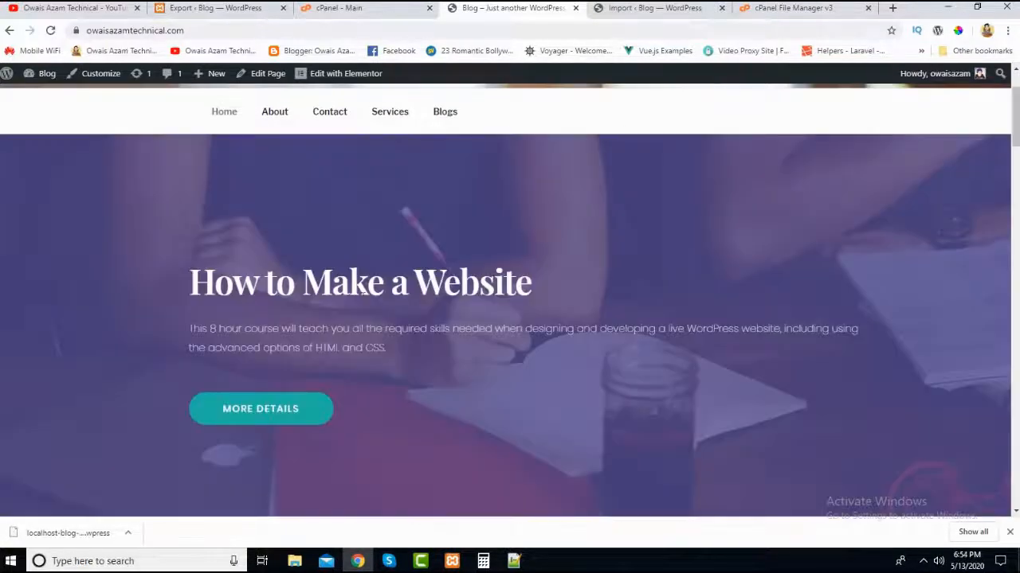
scroll(361, 292, up, 2)
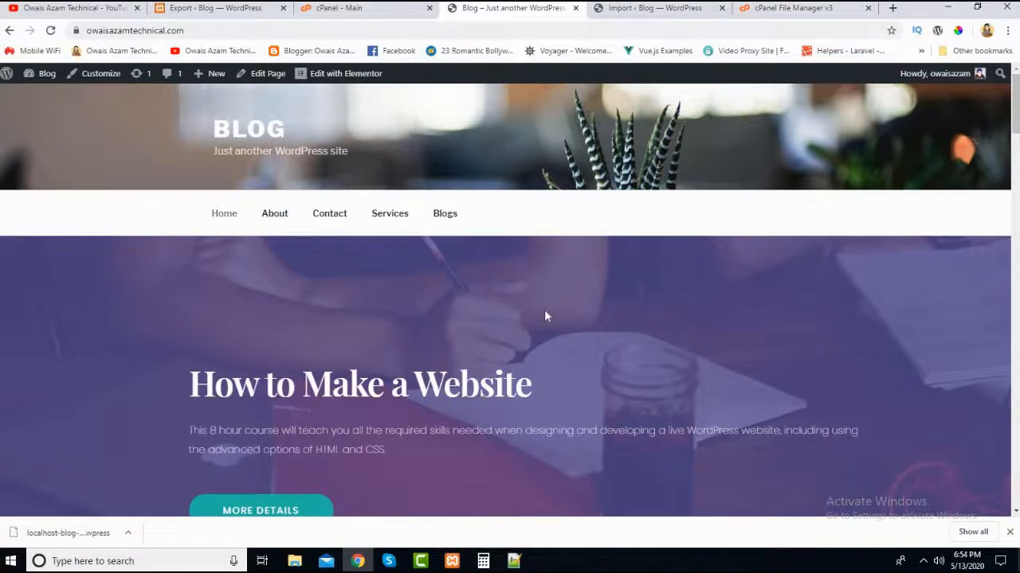
scroll(455, 375, down, 3)
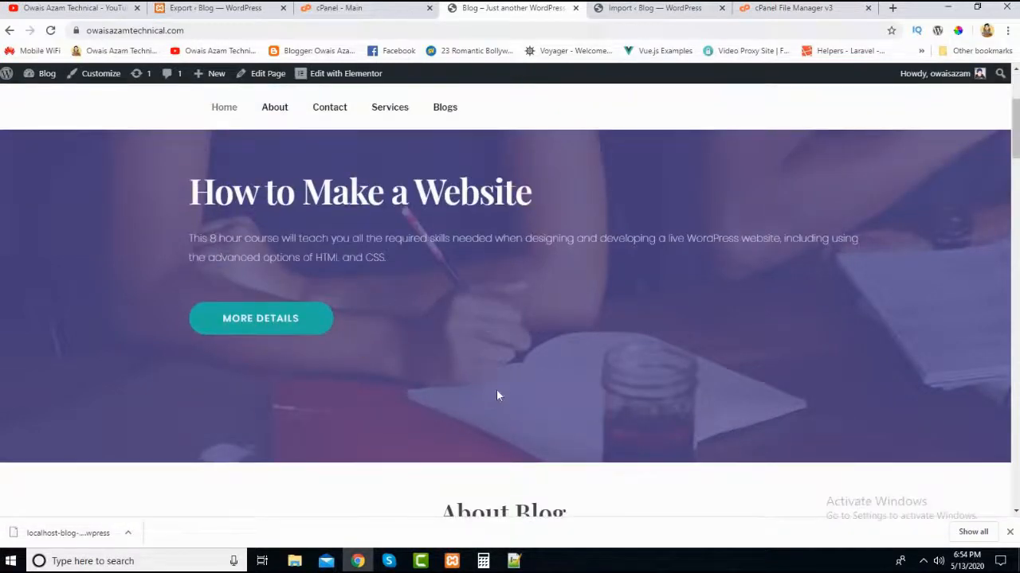
scroll(496, 389, down, 3)
scroll(433, 343, up, 3)
scroll(433, 342, up, 2)
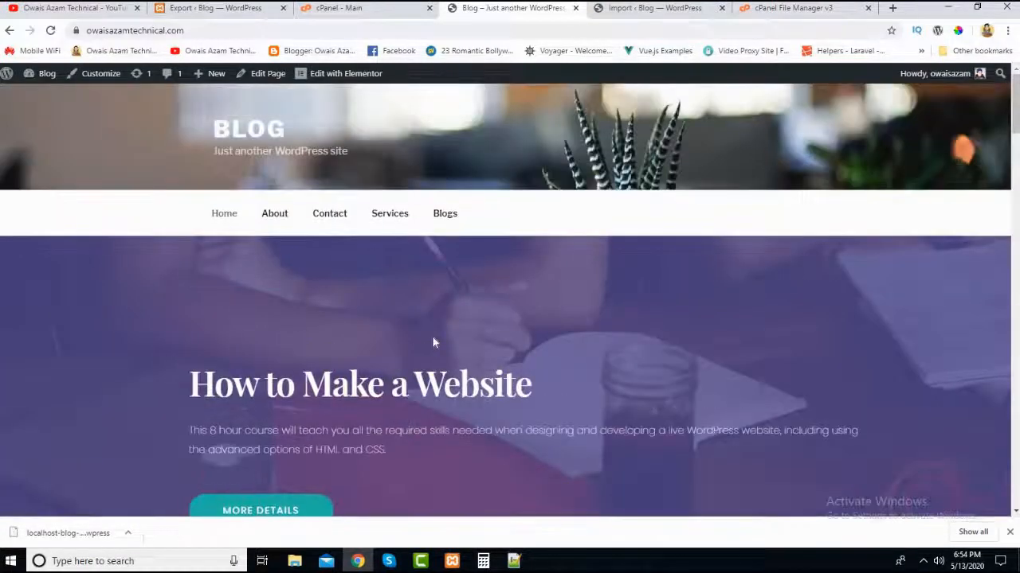
scroll(395, 363, down, 3)
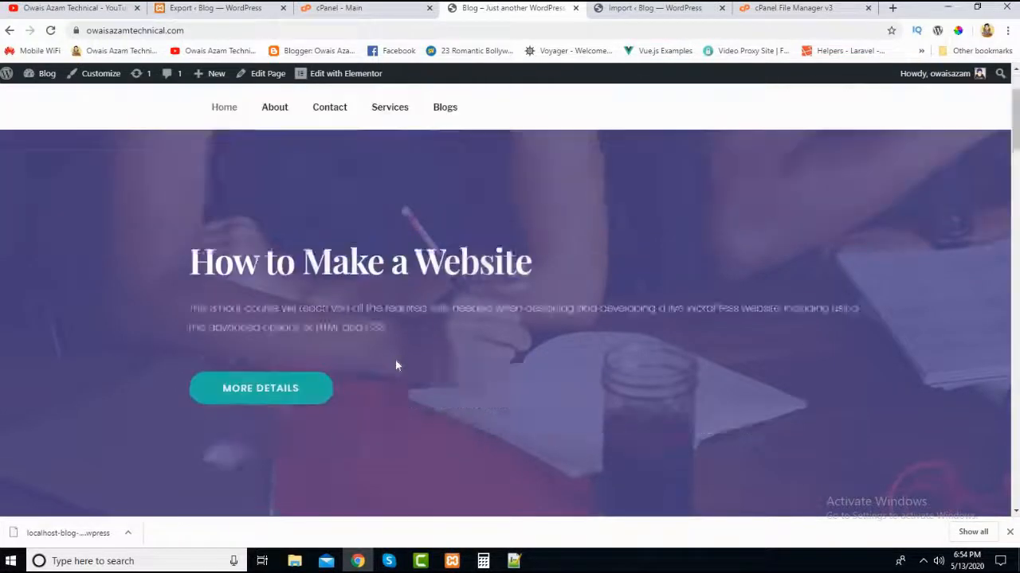
scroll(500, 10, up, 2)
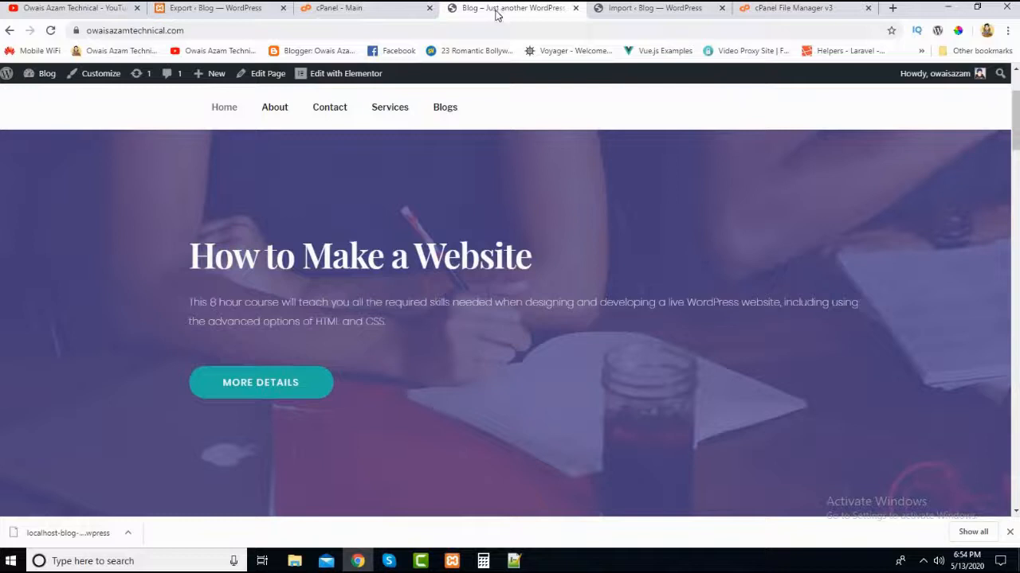
click(923, 561)
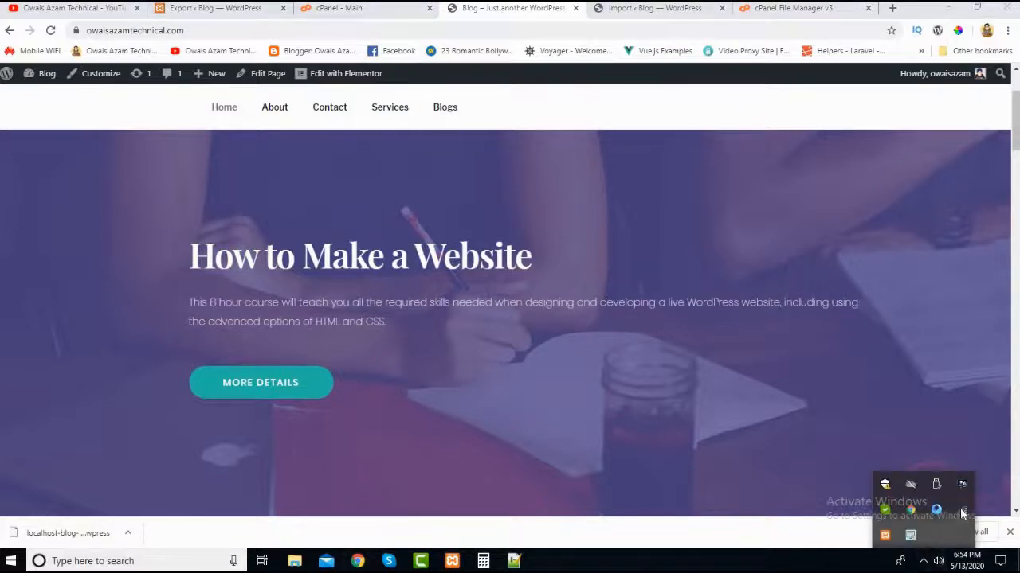